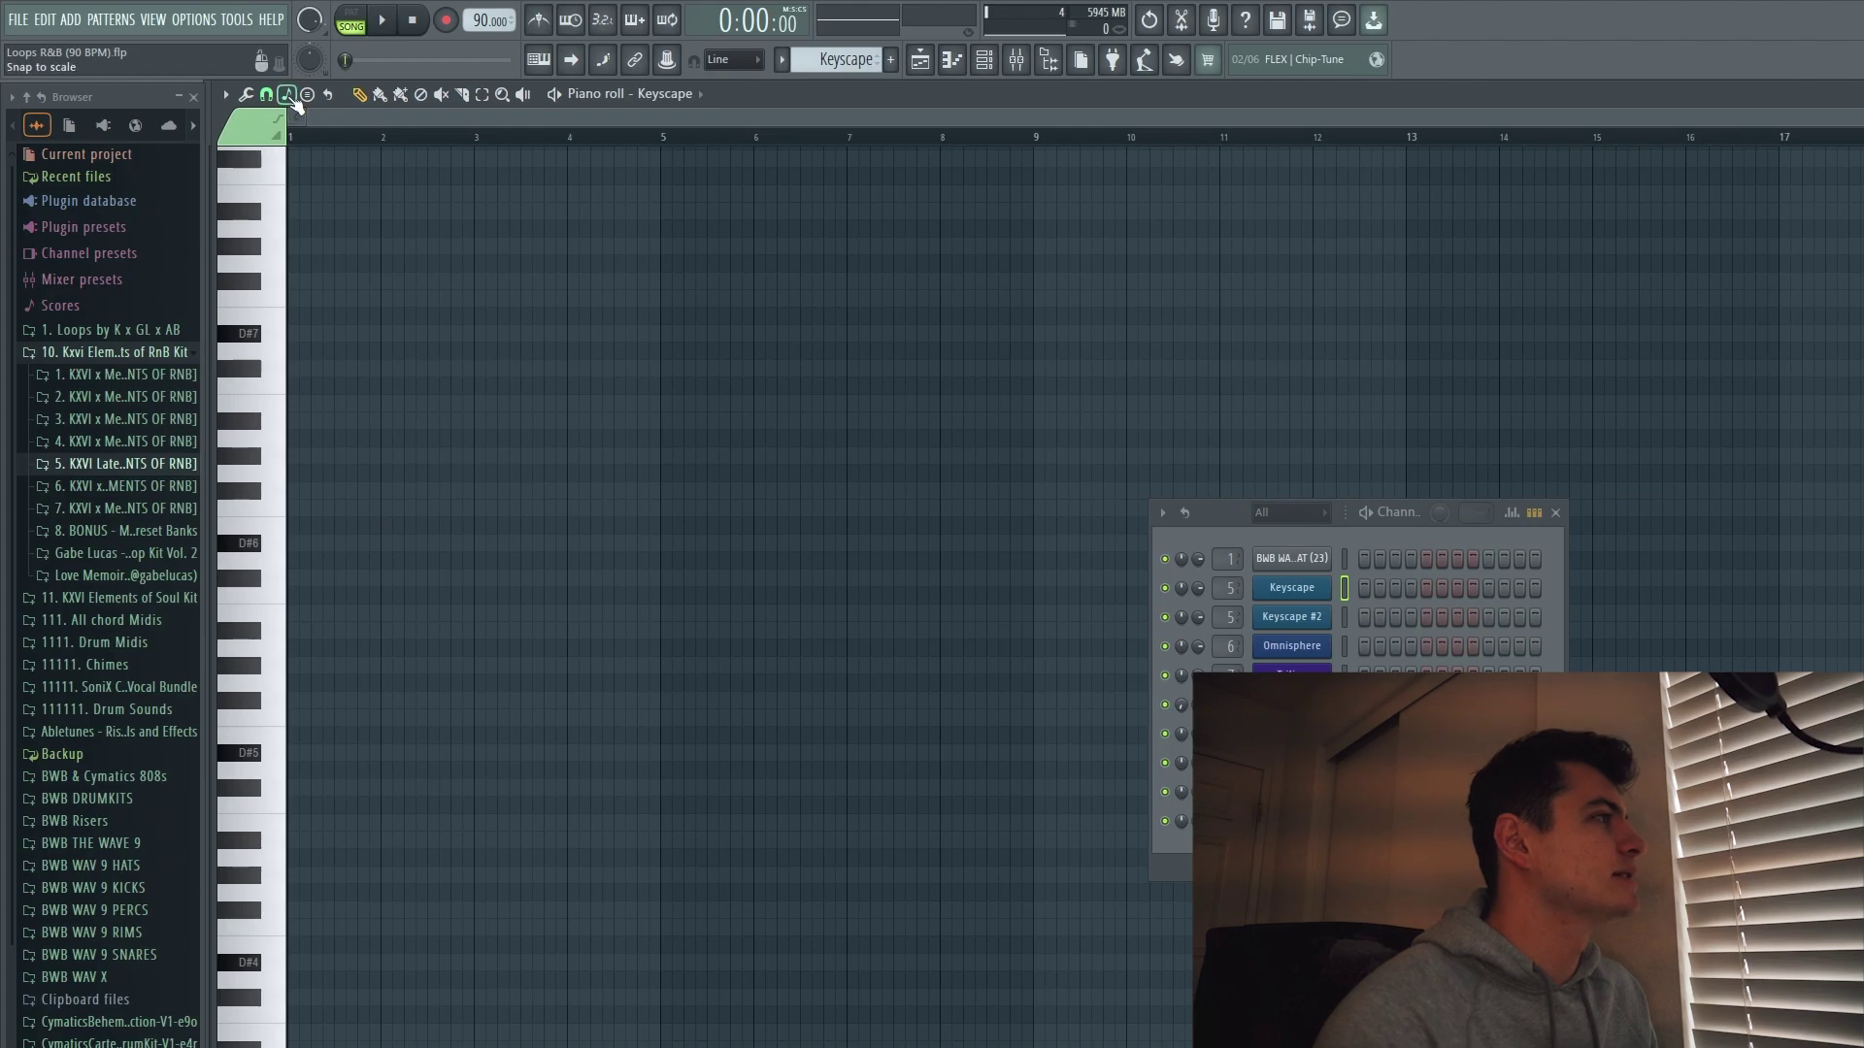
Set the piano roll's scale highlighting root note to C, with the Minor Natural (Aeolian) scale.
click(225, 97)
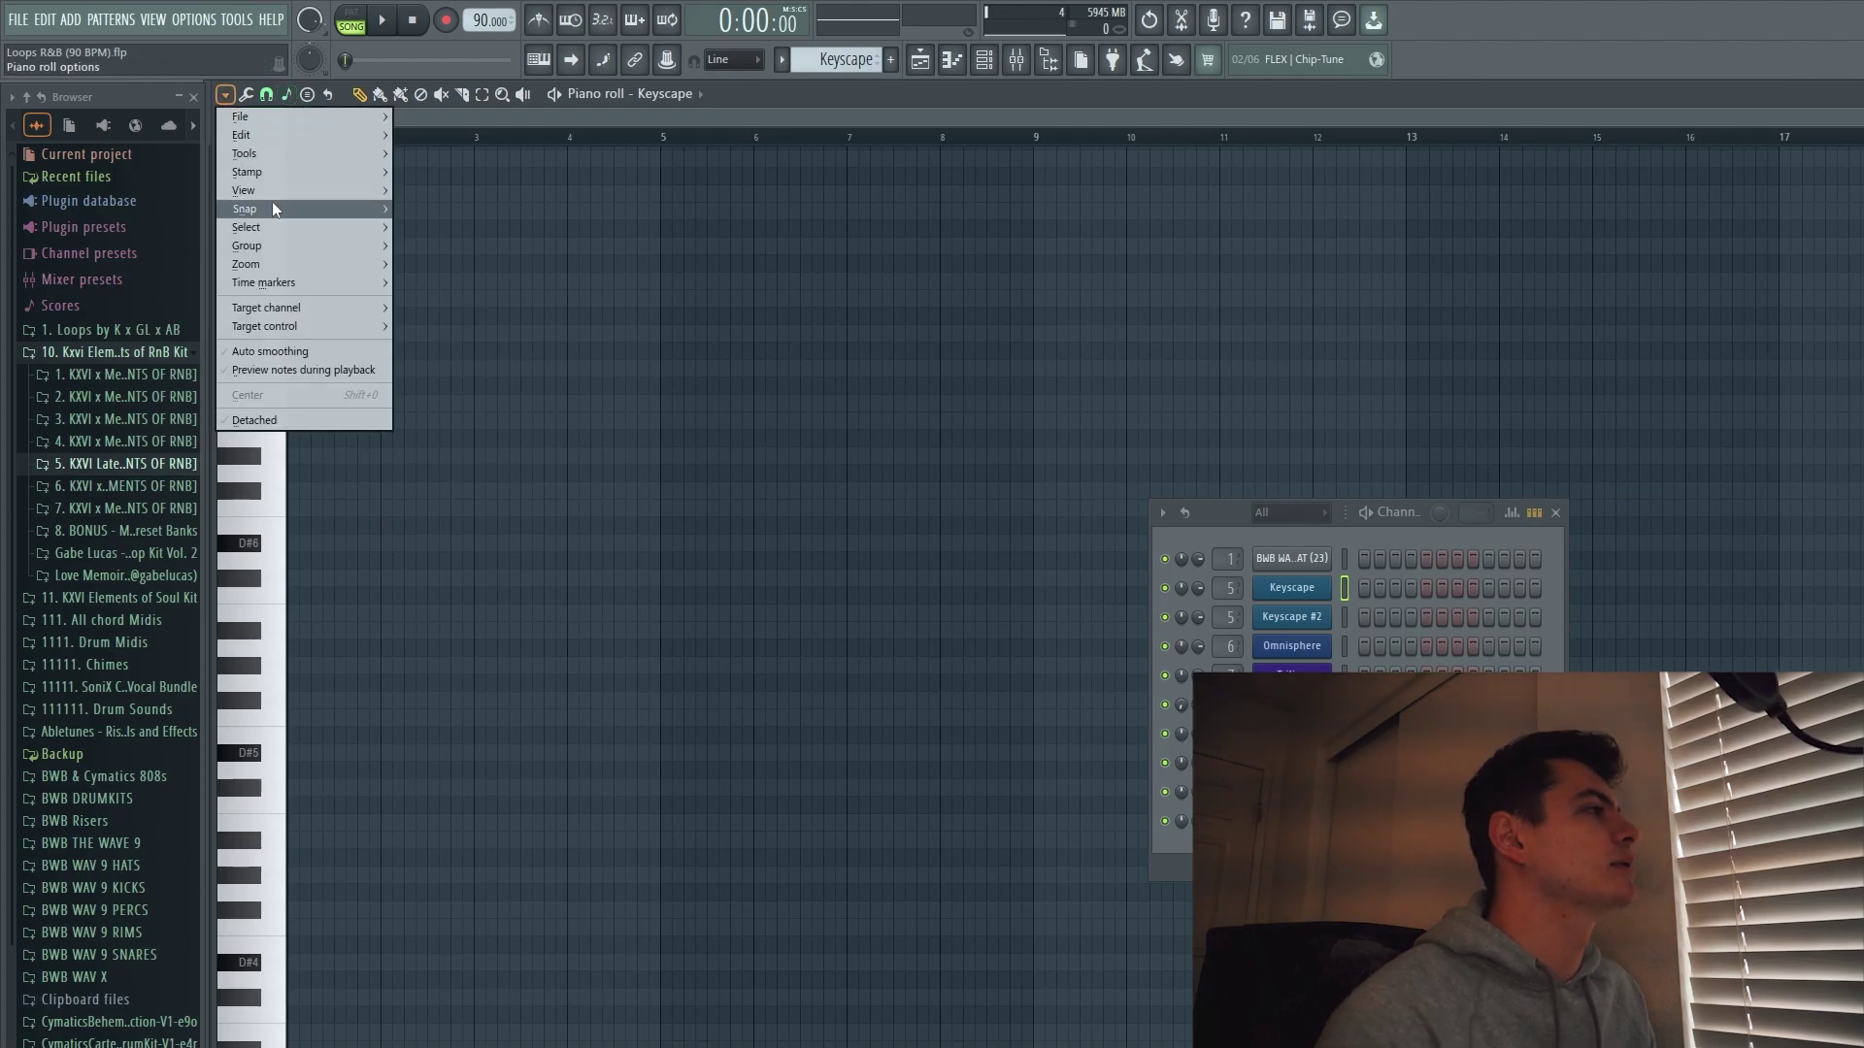
mouse_move(254, 190)
mouse_move(497, 473)
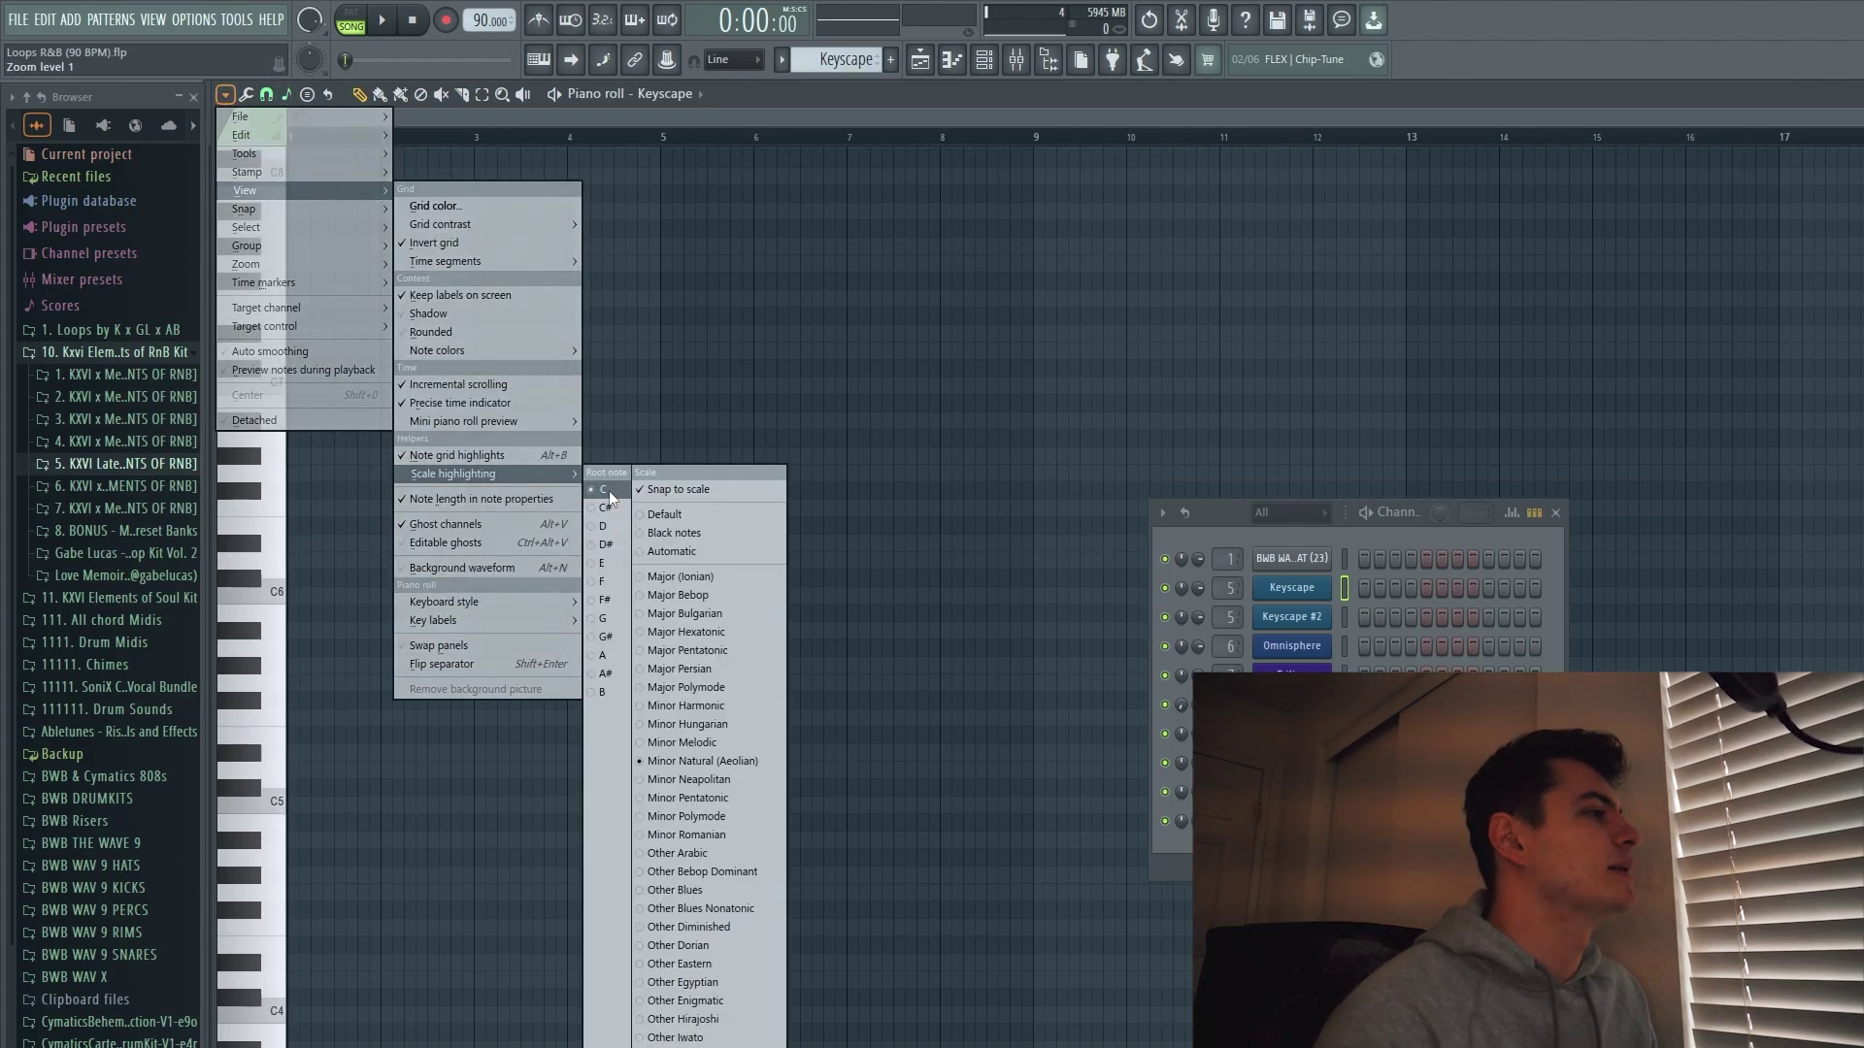
click(609, 491)
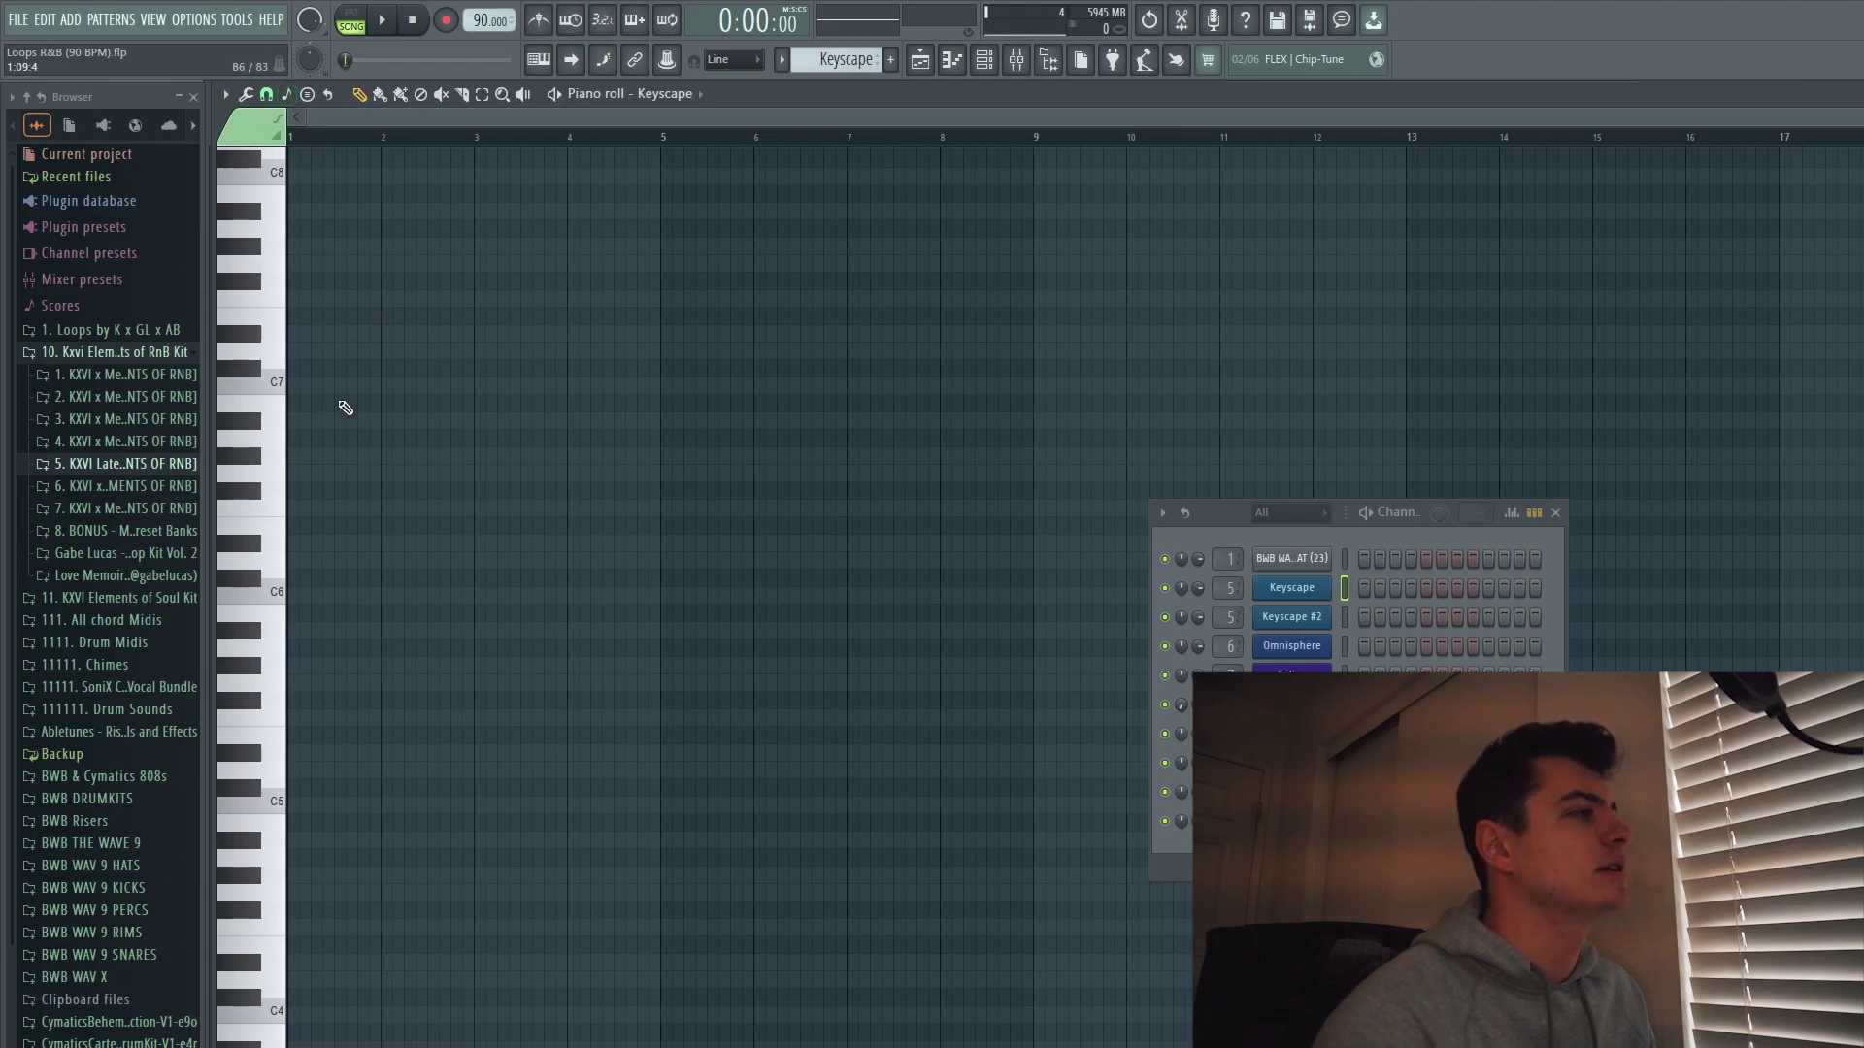
Place a one-bar note at the start of bar 1 and move it down to C5.
drag(299, 483, 383, 561)
right_click(344, 563)
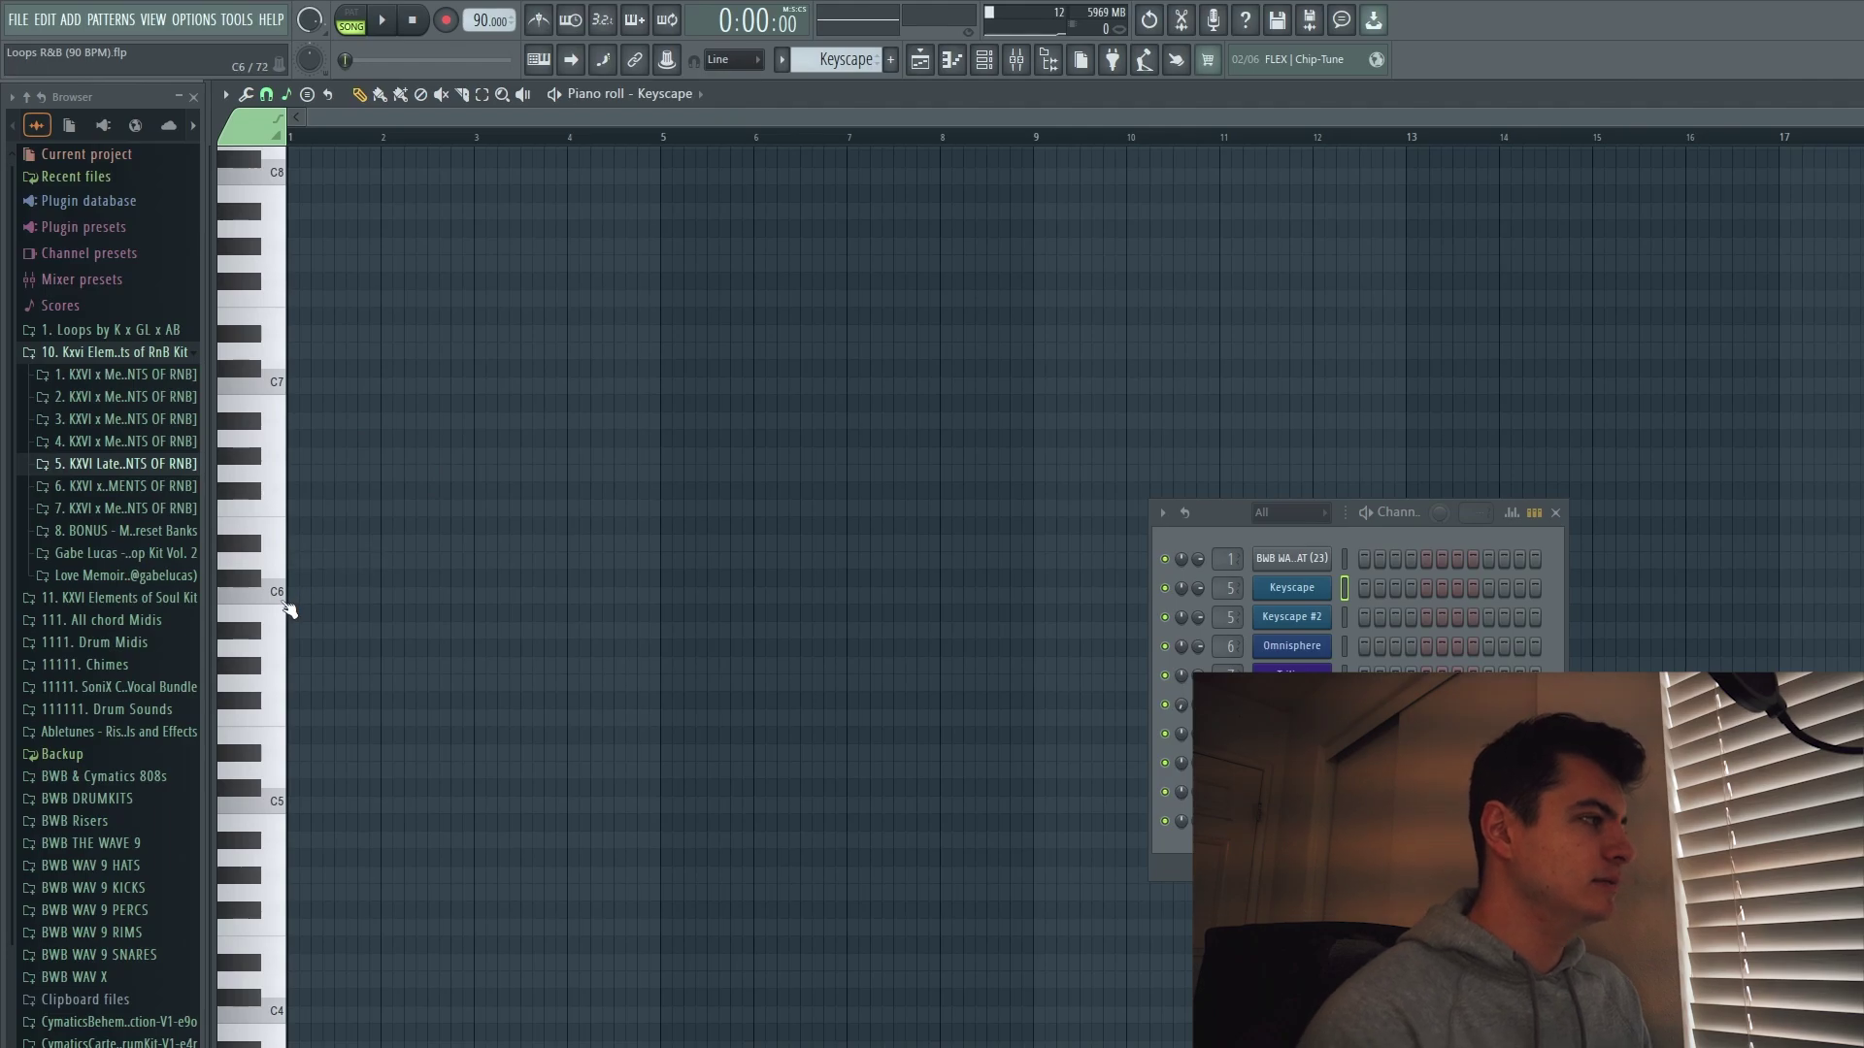
click(295, 595)
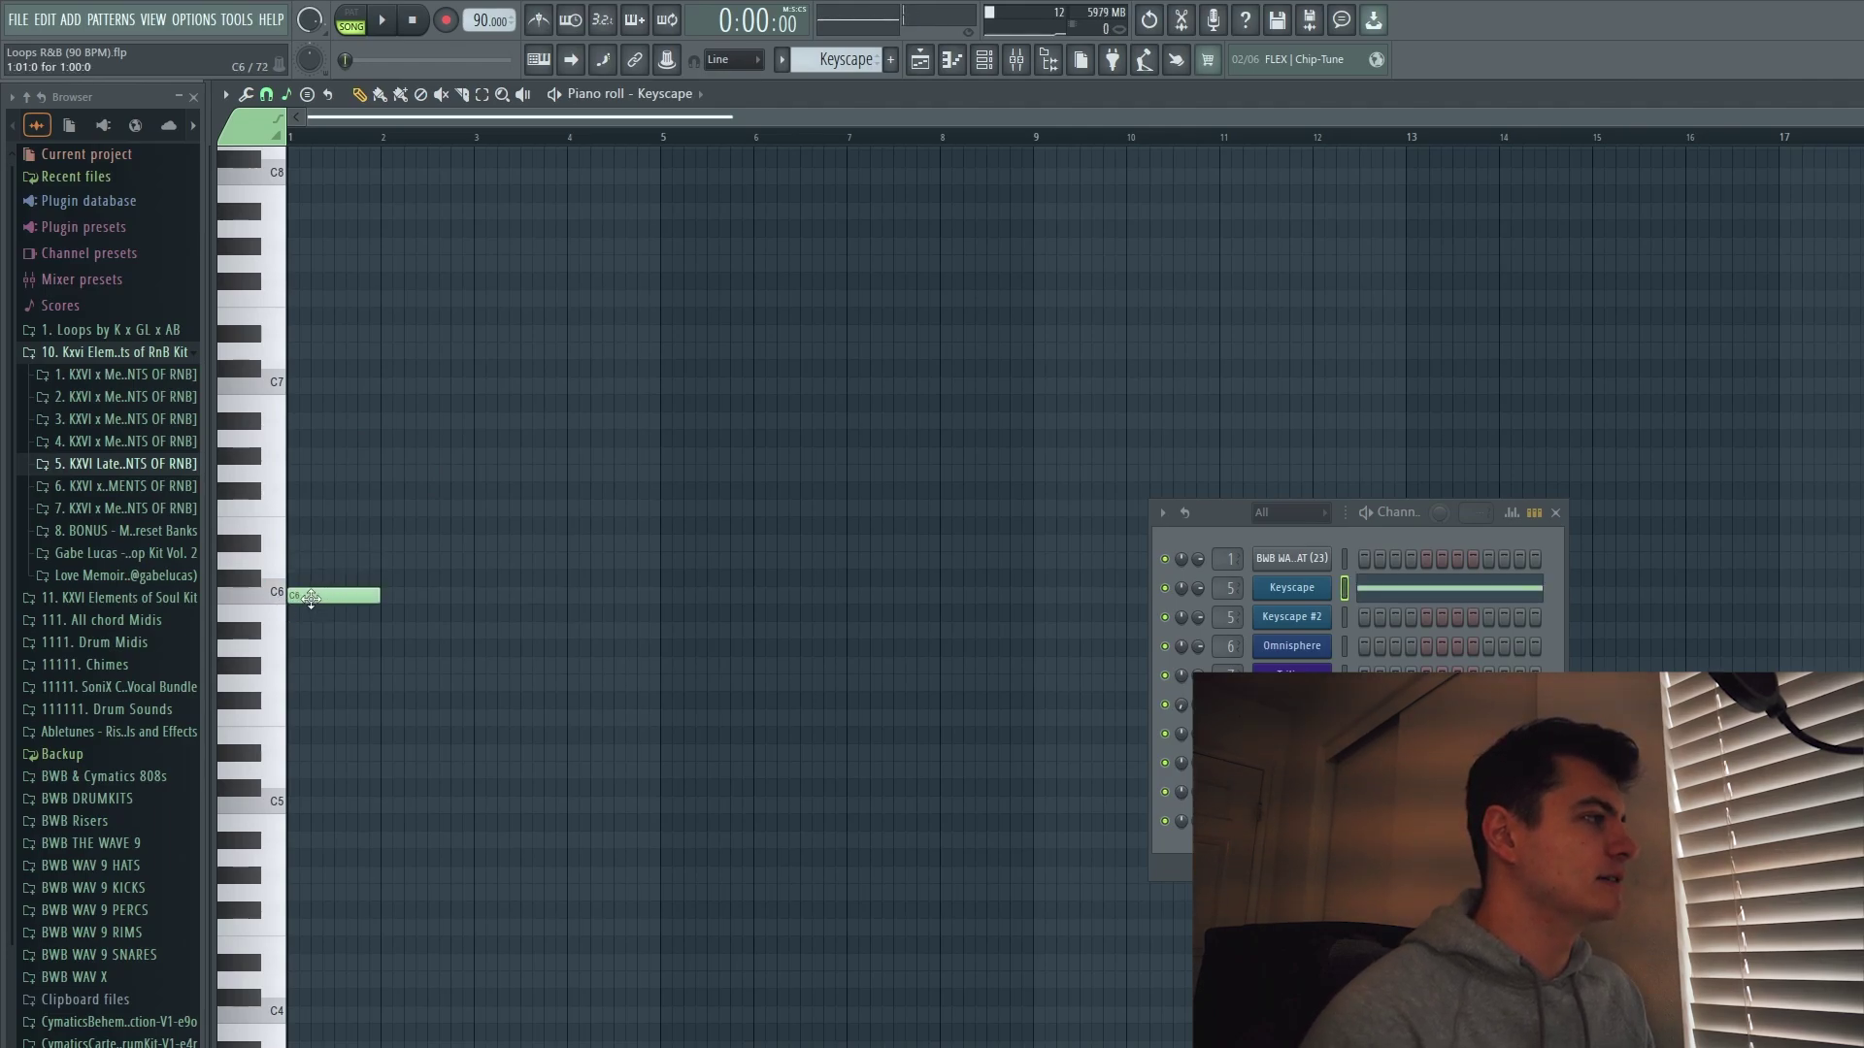
drag(310, 599, 313, 805)
scroll(379, 636, down, 2)
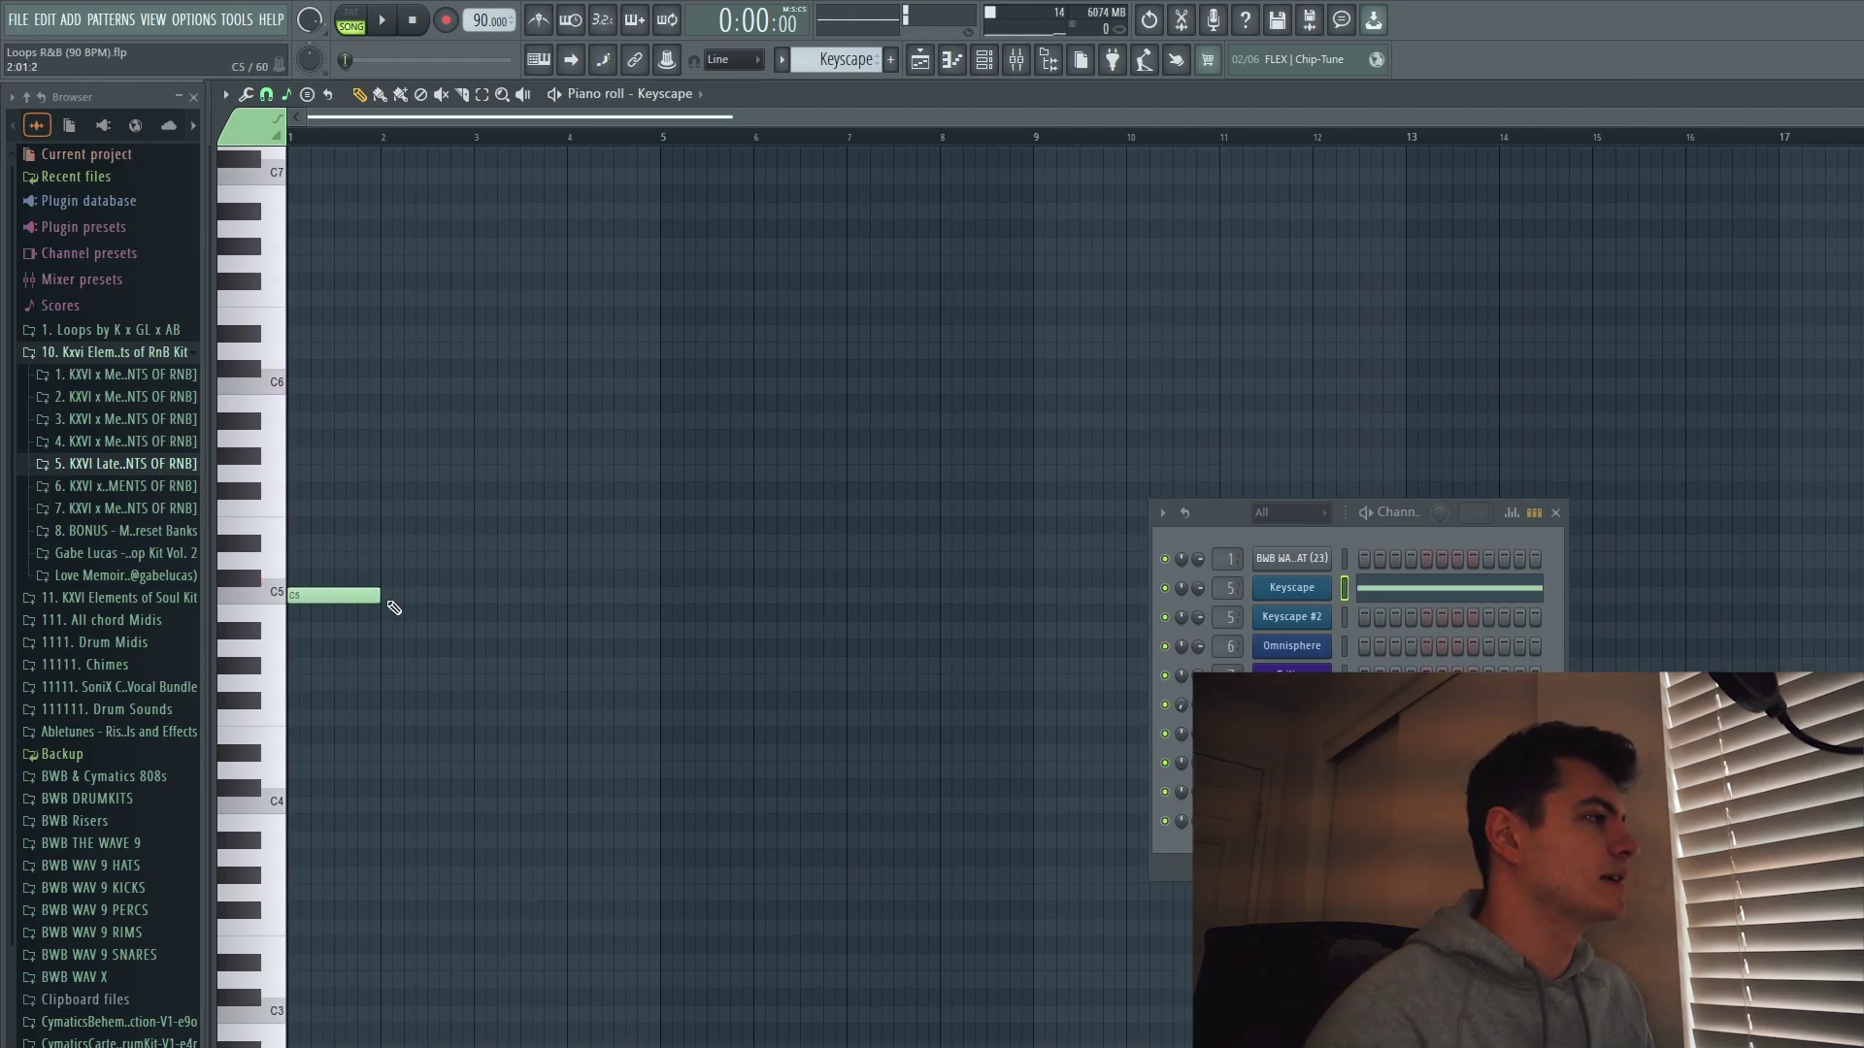
Draw one-bar notes D5 in bar 2, G5 in bar 3 and C5 in bar 4, and remove the trial notes from bar 1.
click(295, 563)
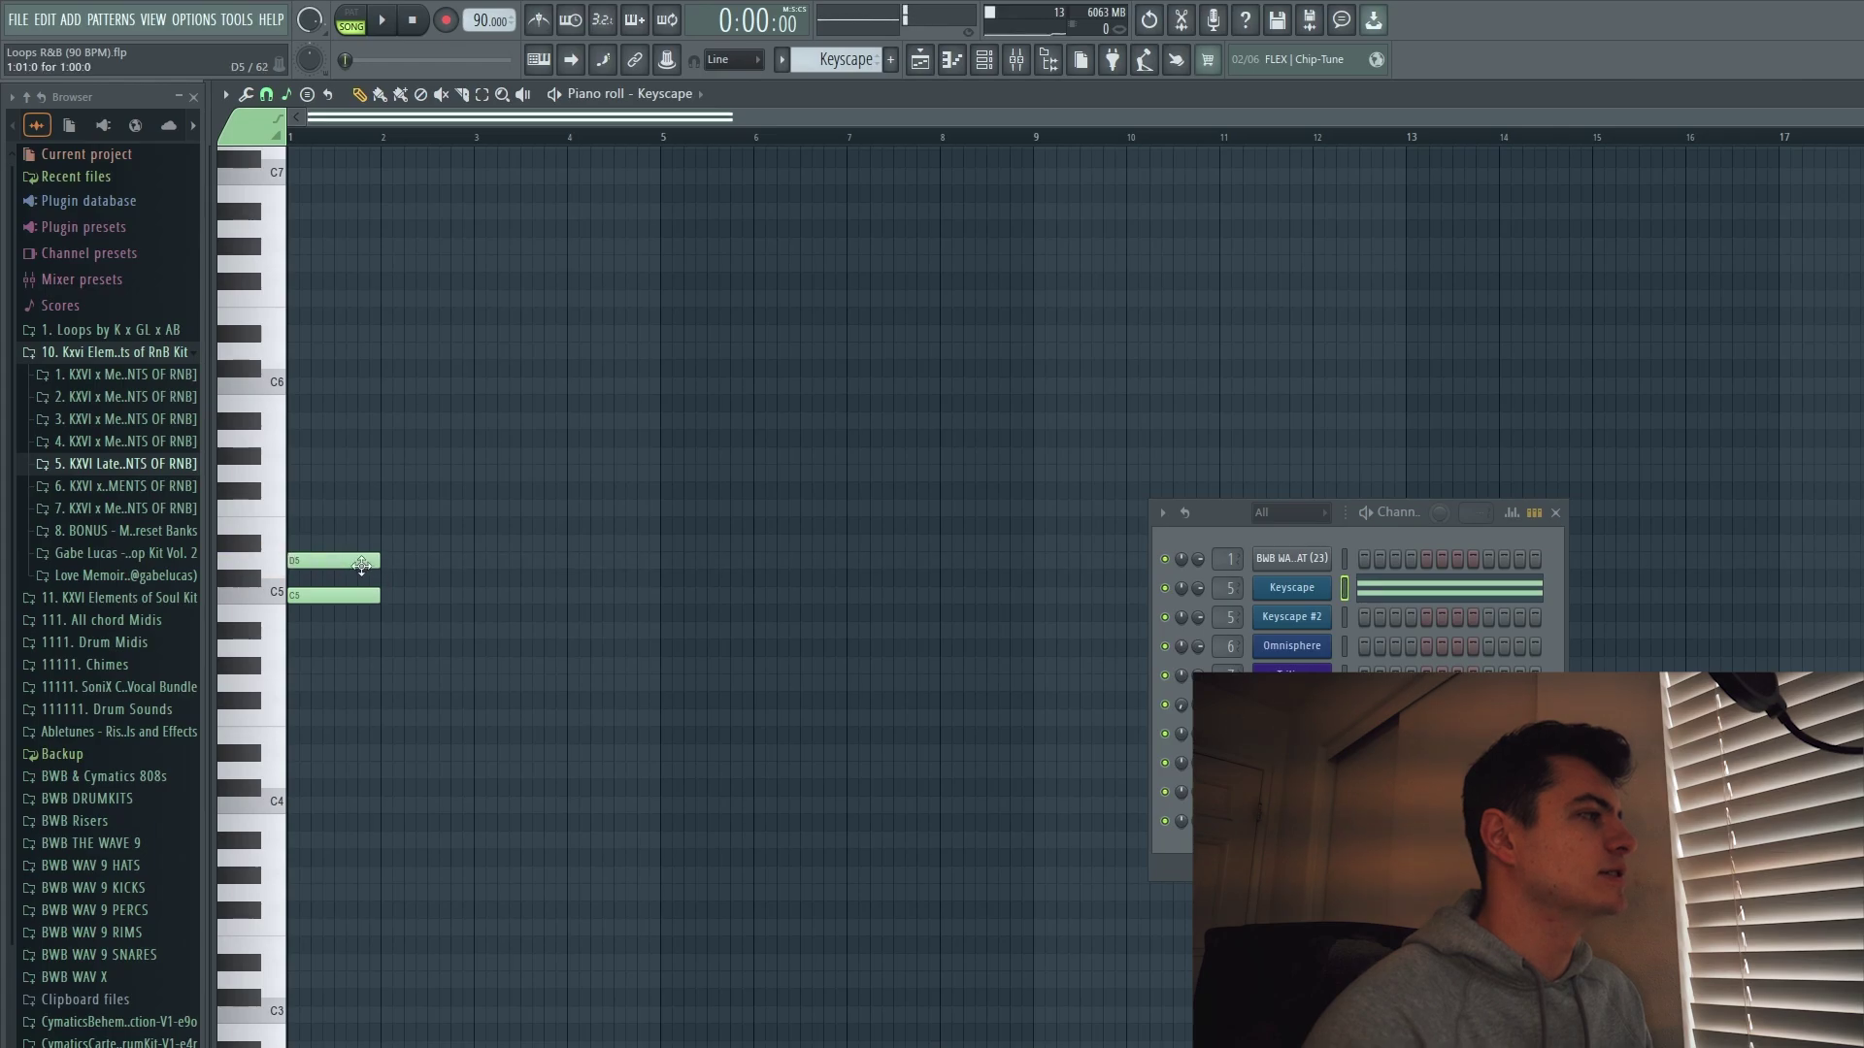
click(387, 564)
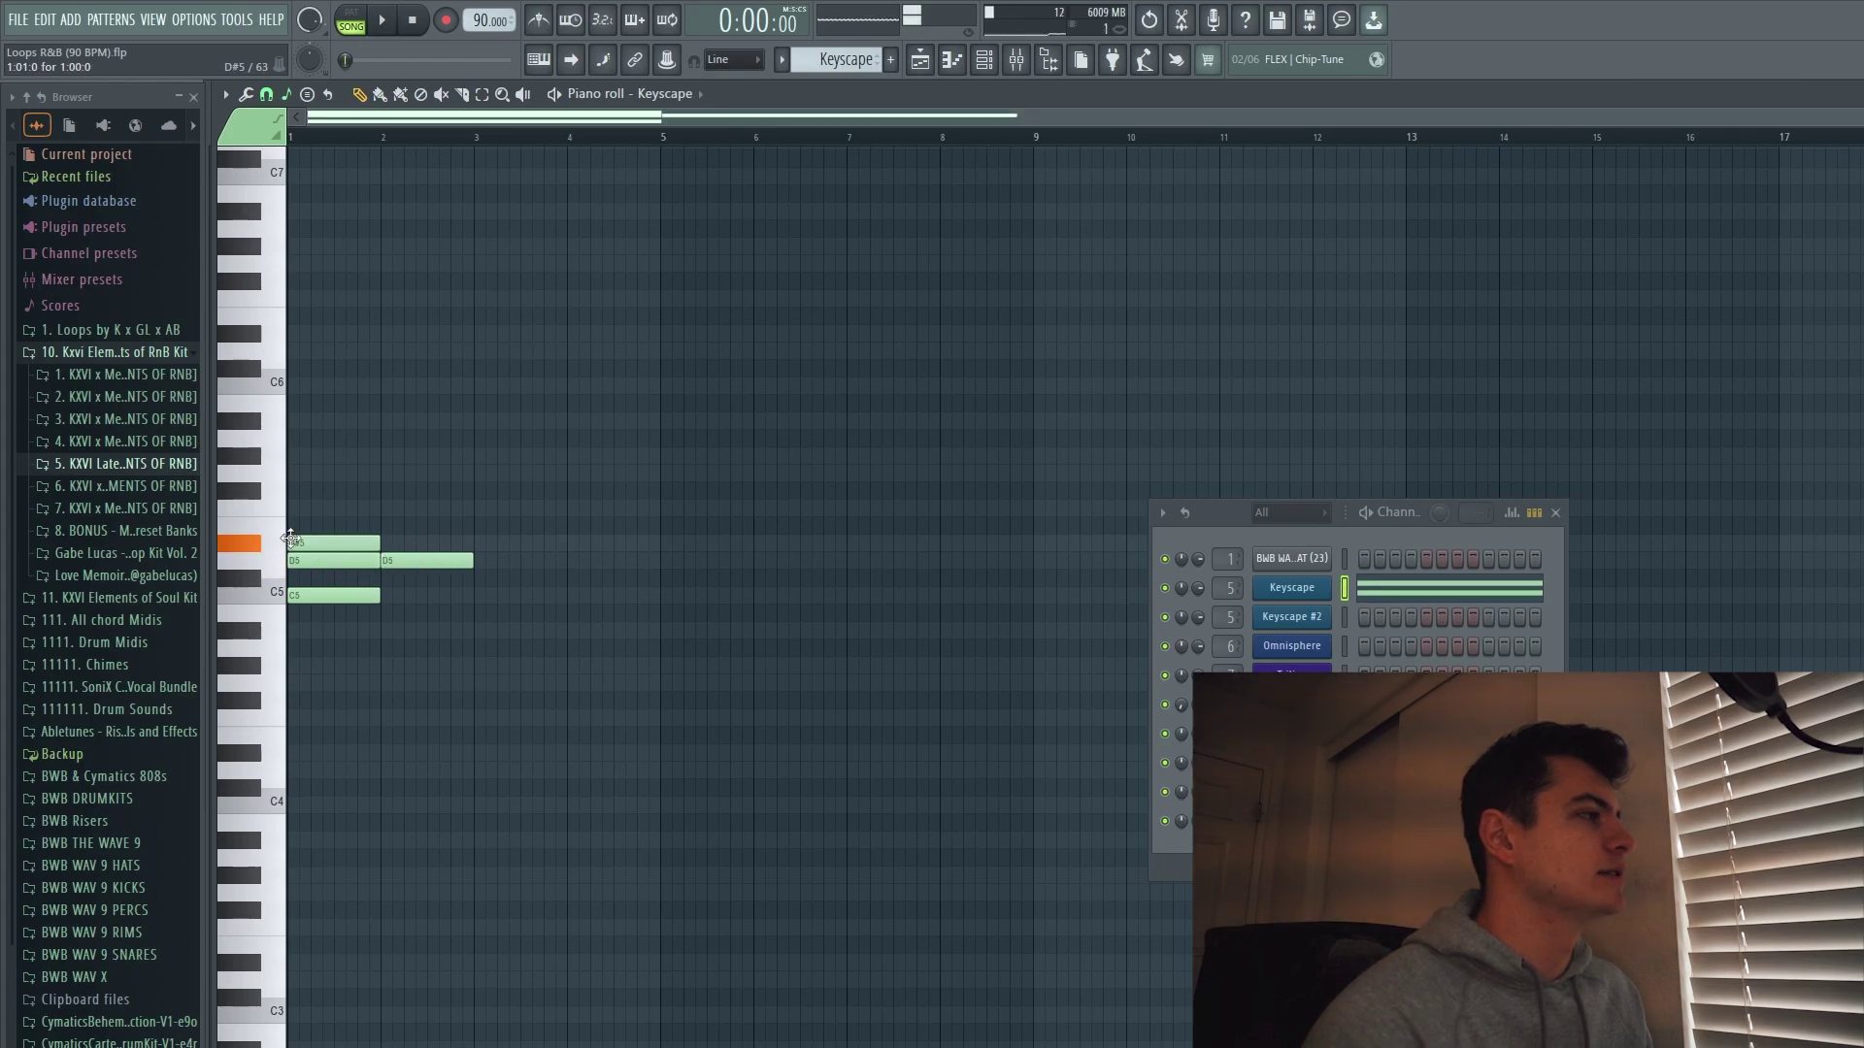
click(296, 504)
drag(296, 504, 501, 472)
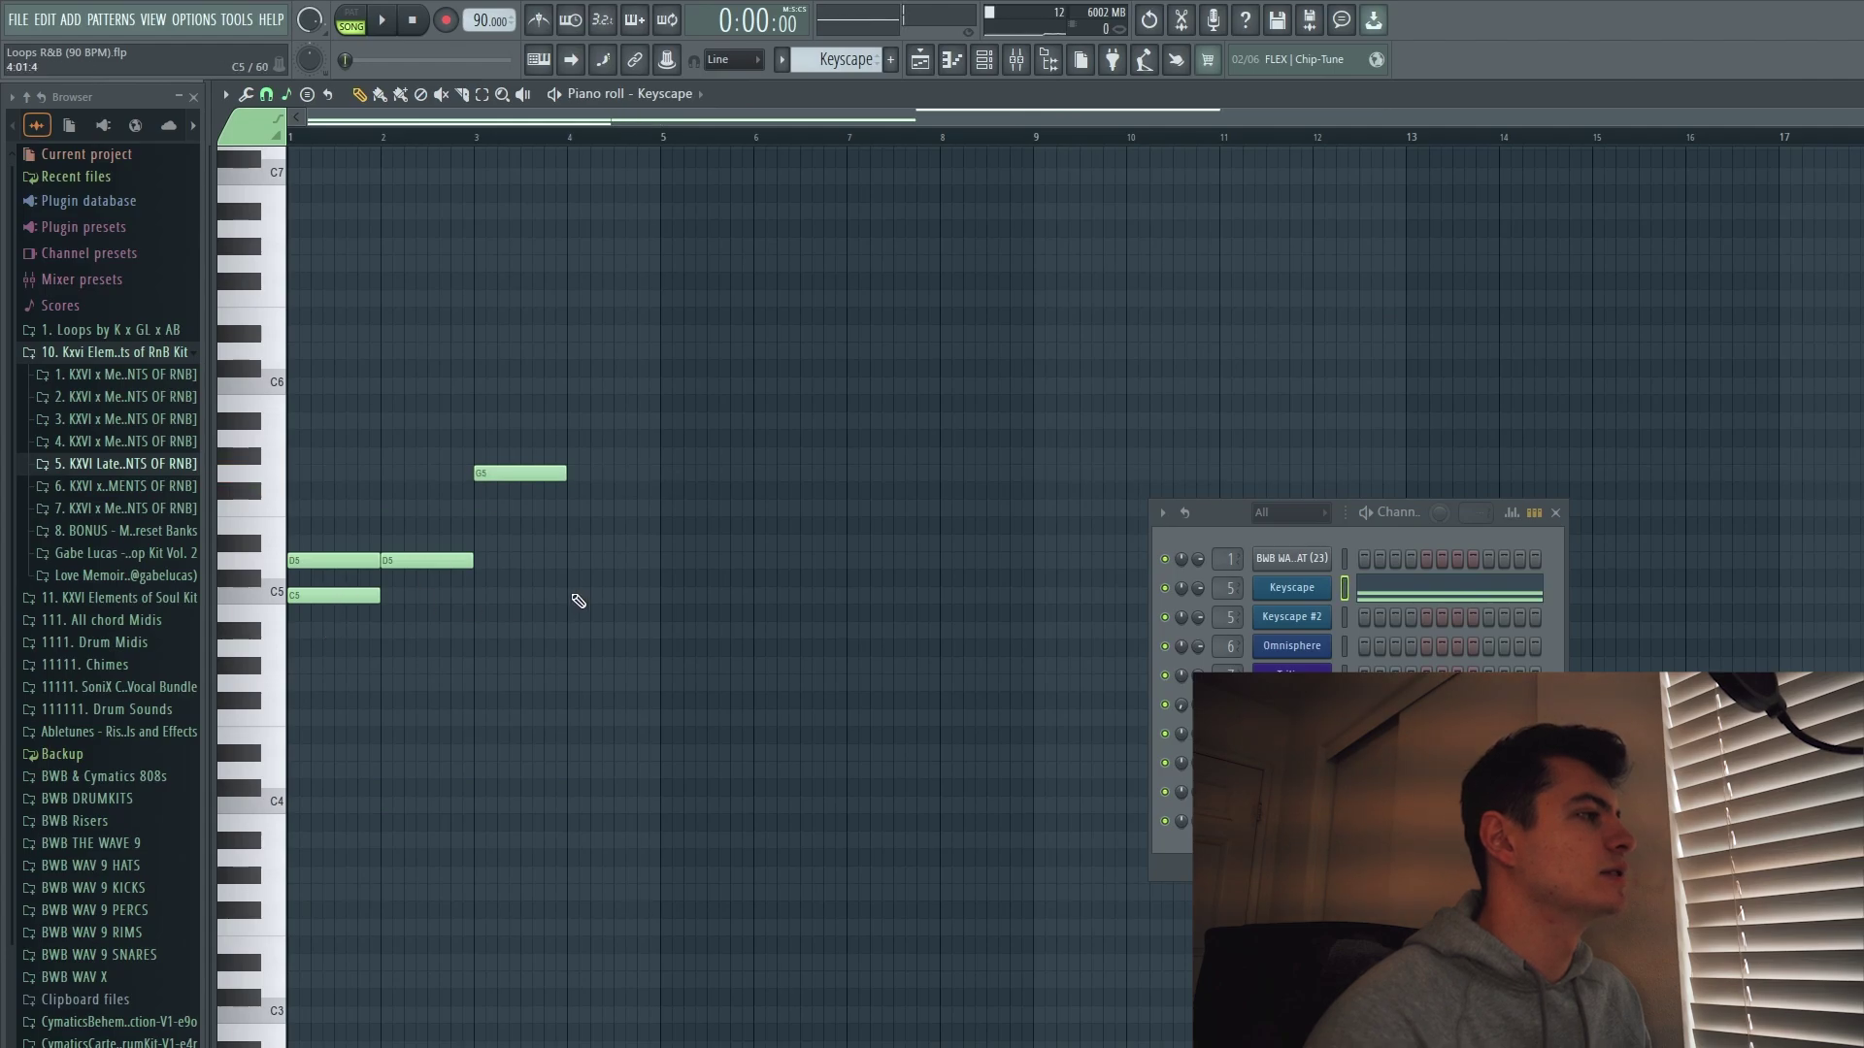
drag(567, 596, 599, 593)
right_click(345, 596)
right_click(354, 561)
Shift all three notes one bar earlier to start at bar 1, and extend the final C5 through bar 4.
key(ctrl+a)
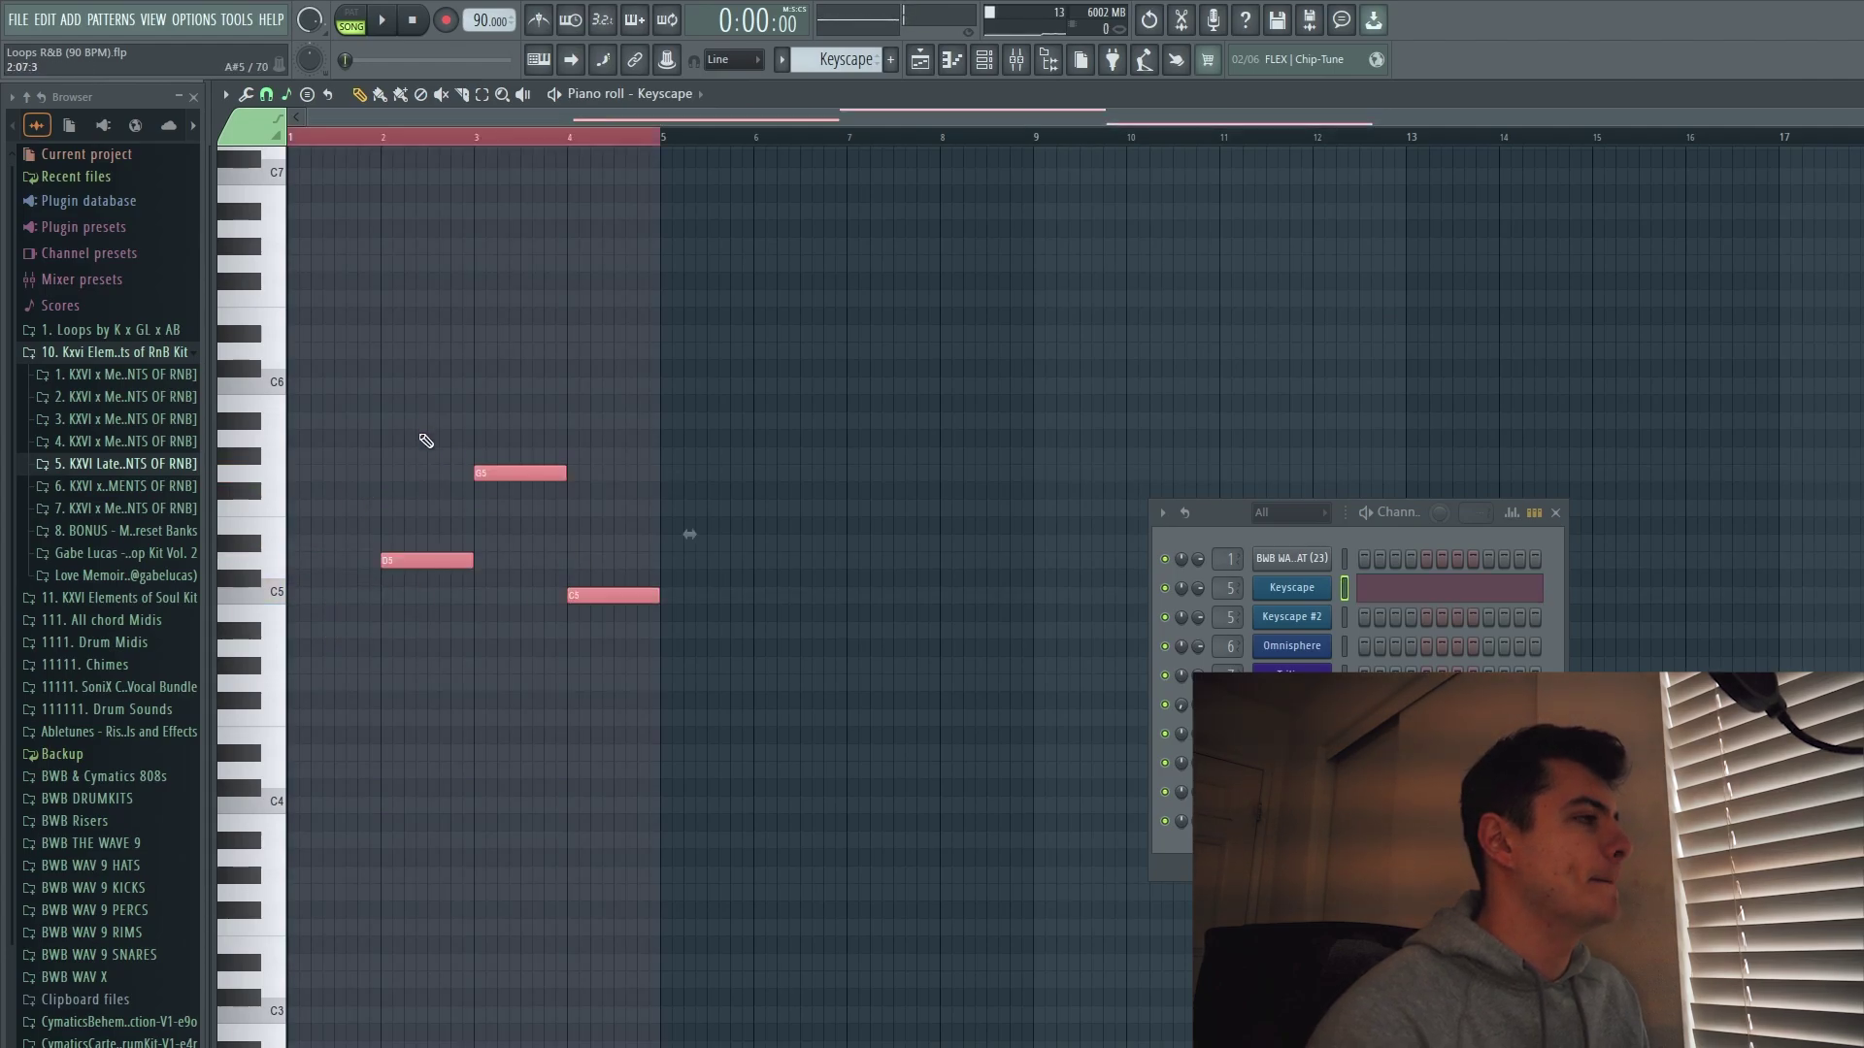
drag(525, 473, 431, 472)
ctrl+click(444, 355)
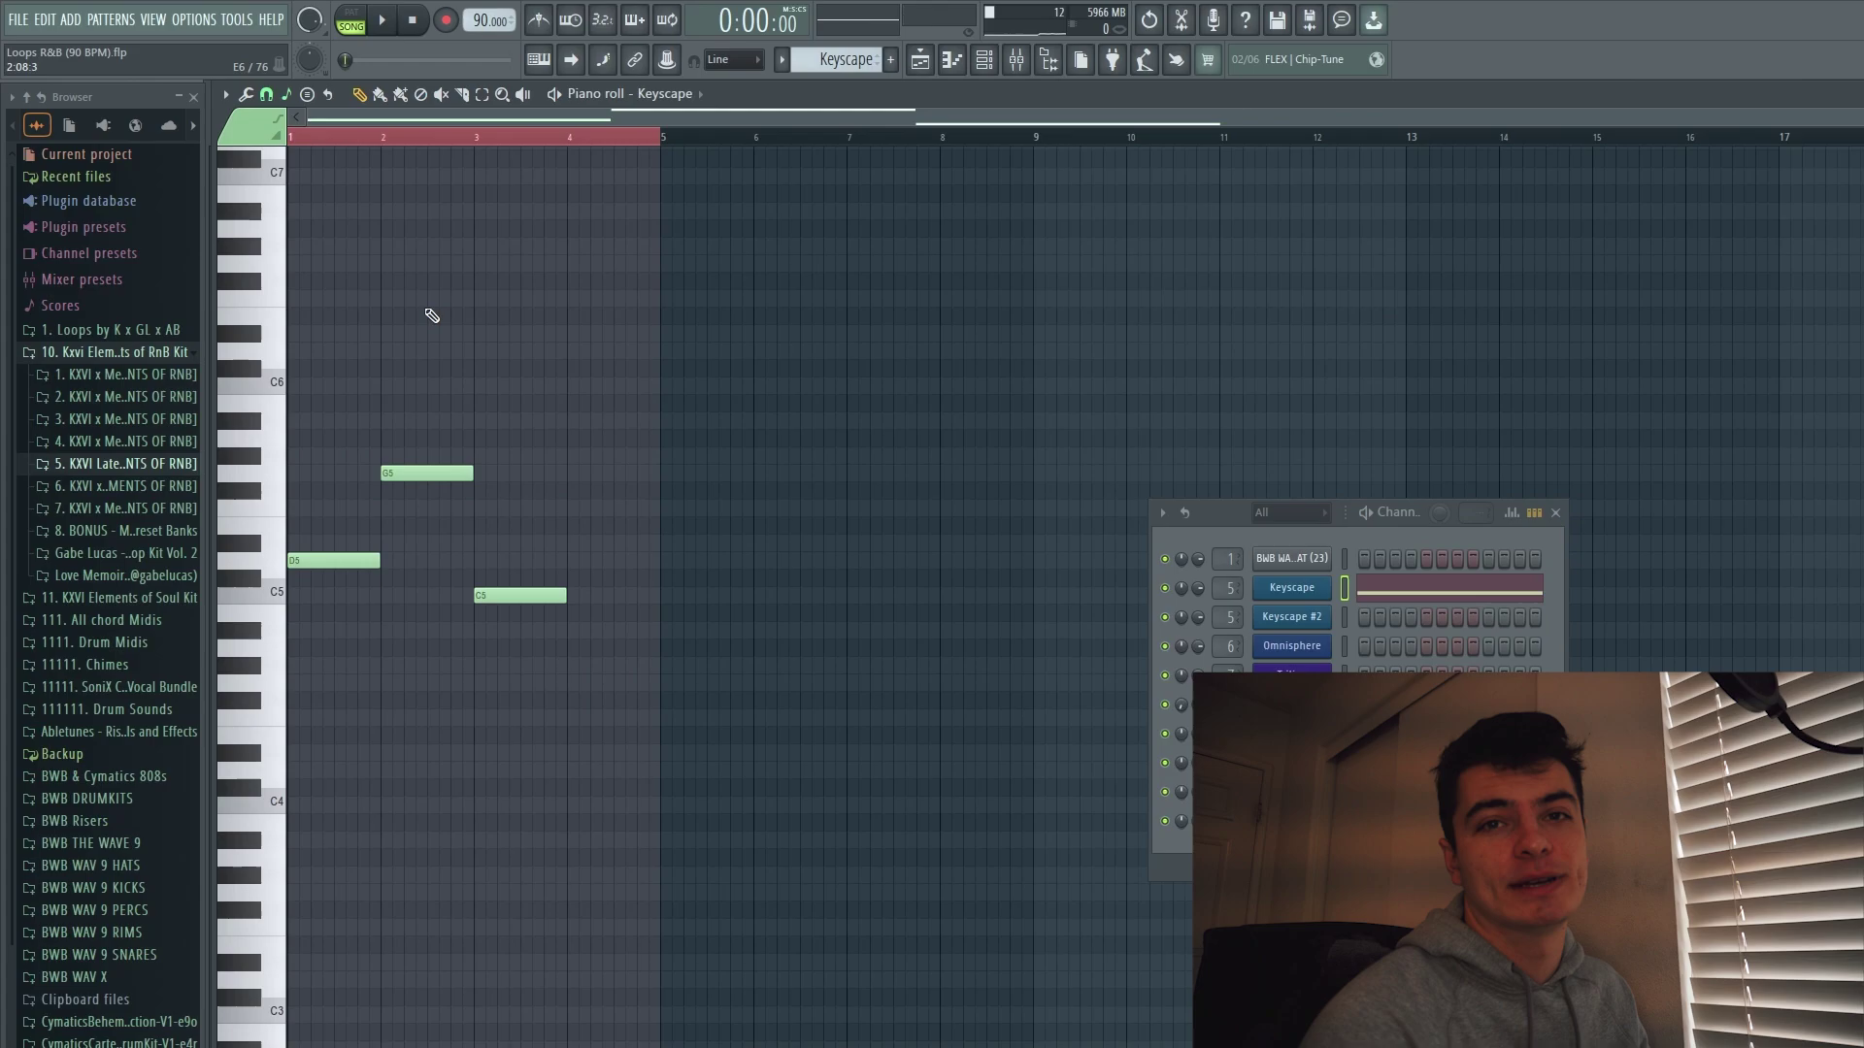
key(ctrl+l)
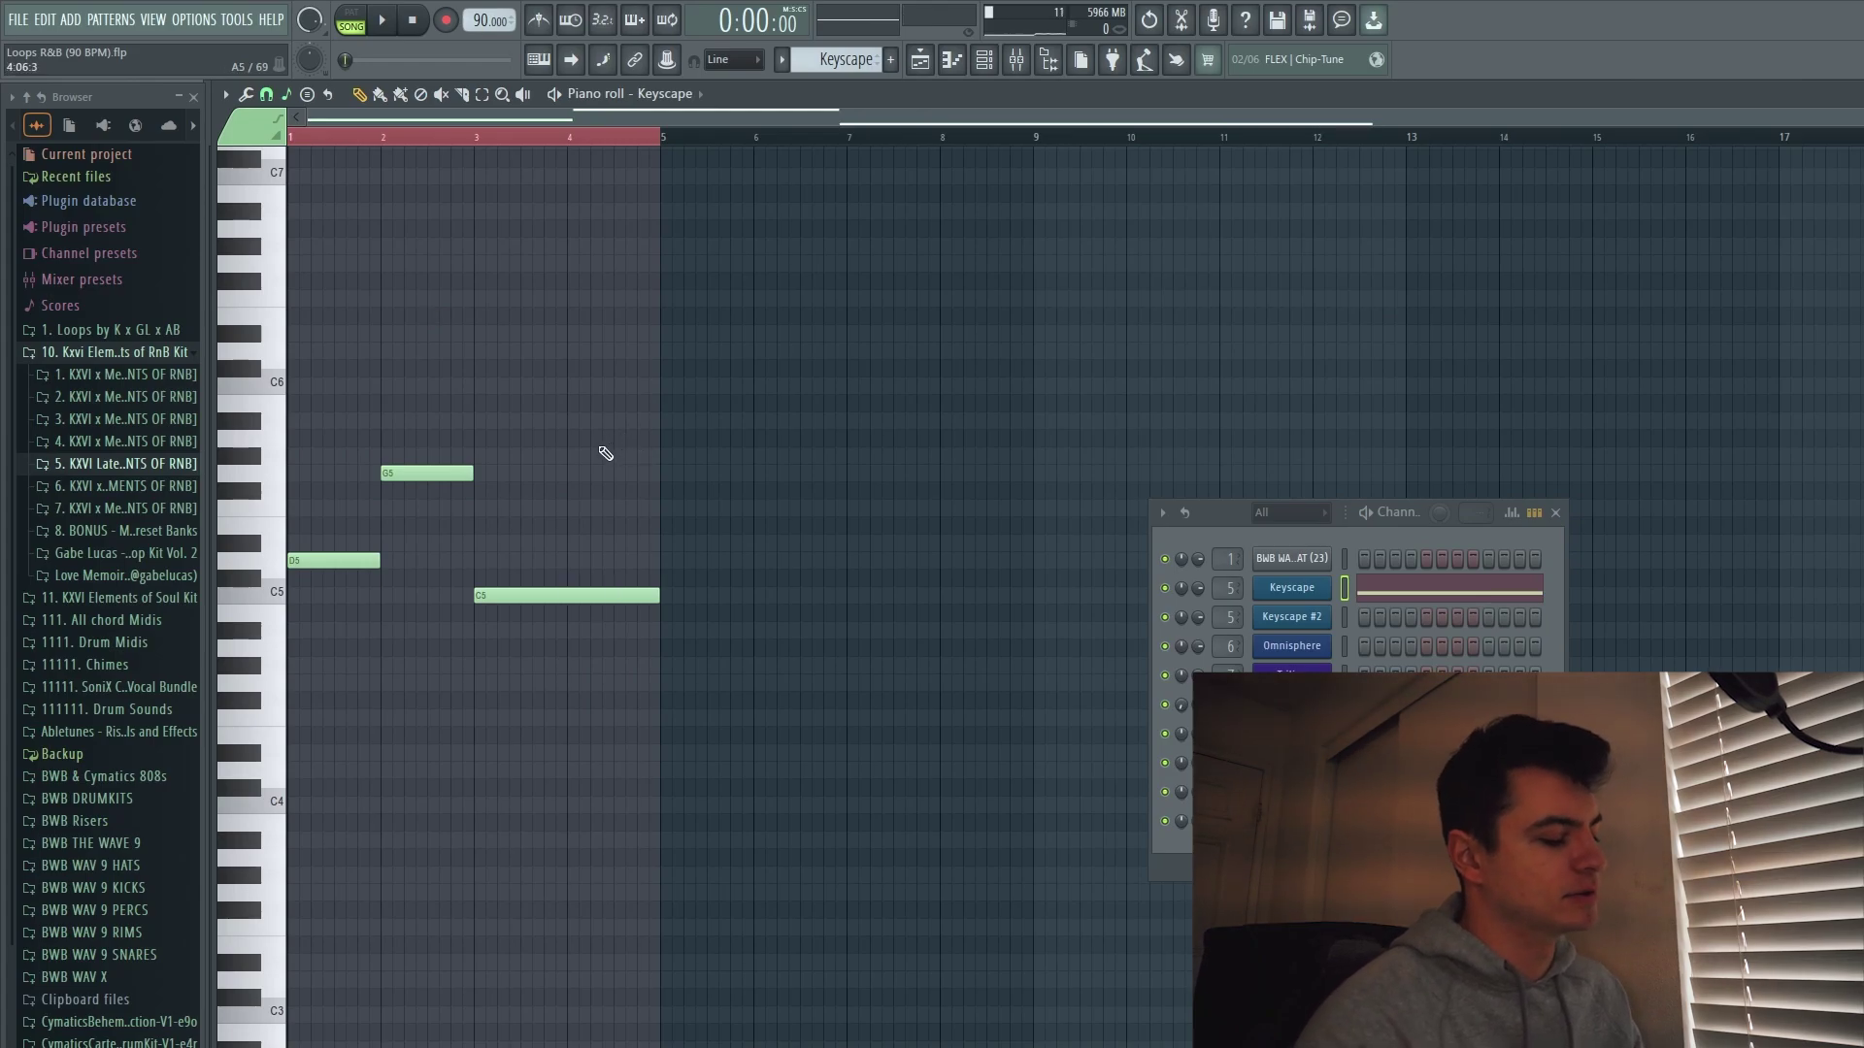
Layer a copy of the D5, G5 and C5 root notes a third higher, at F5, A#5 and D#5.
key(ctrl+a)
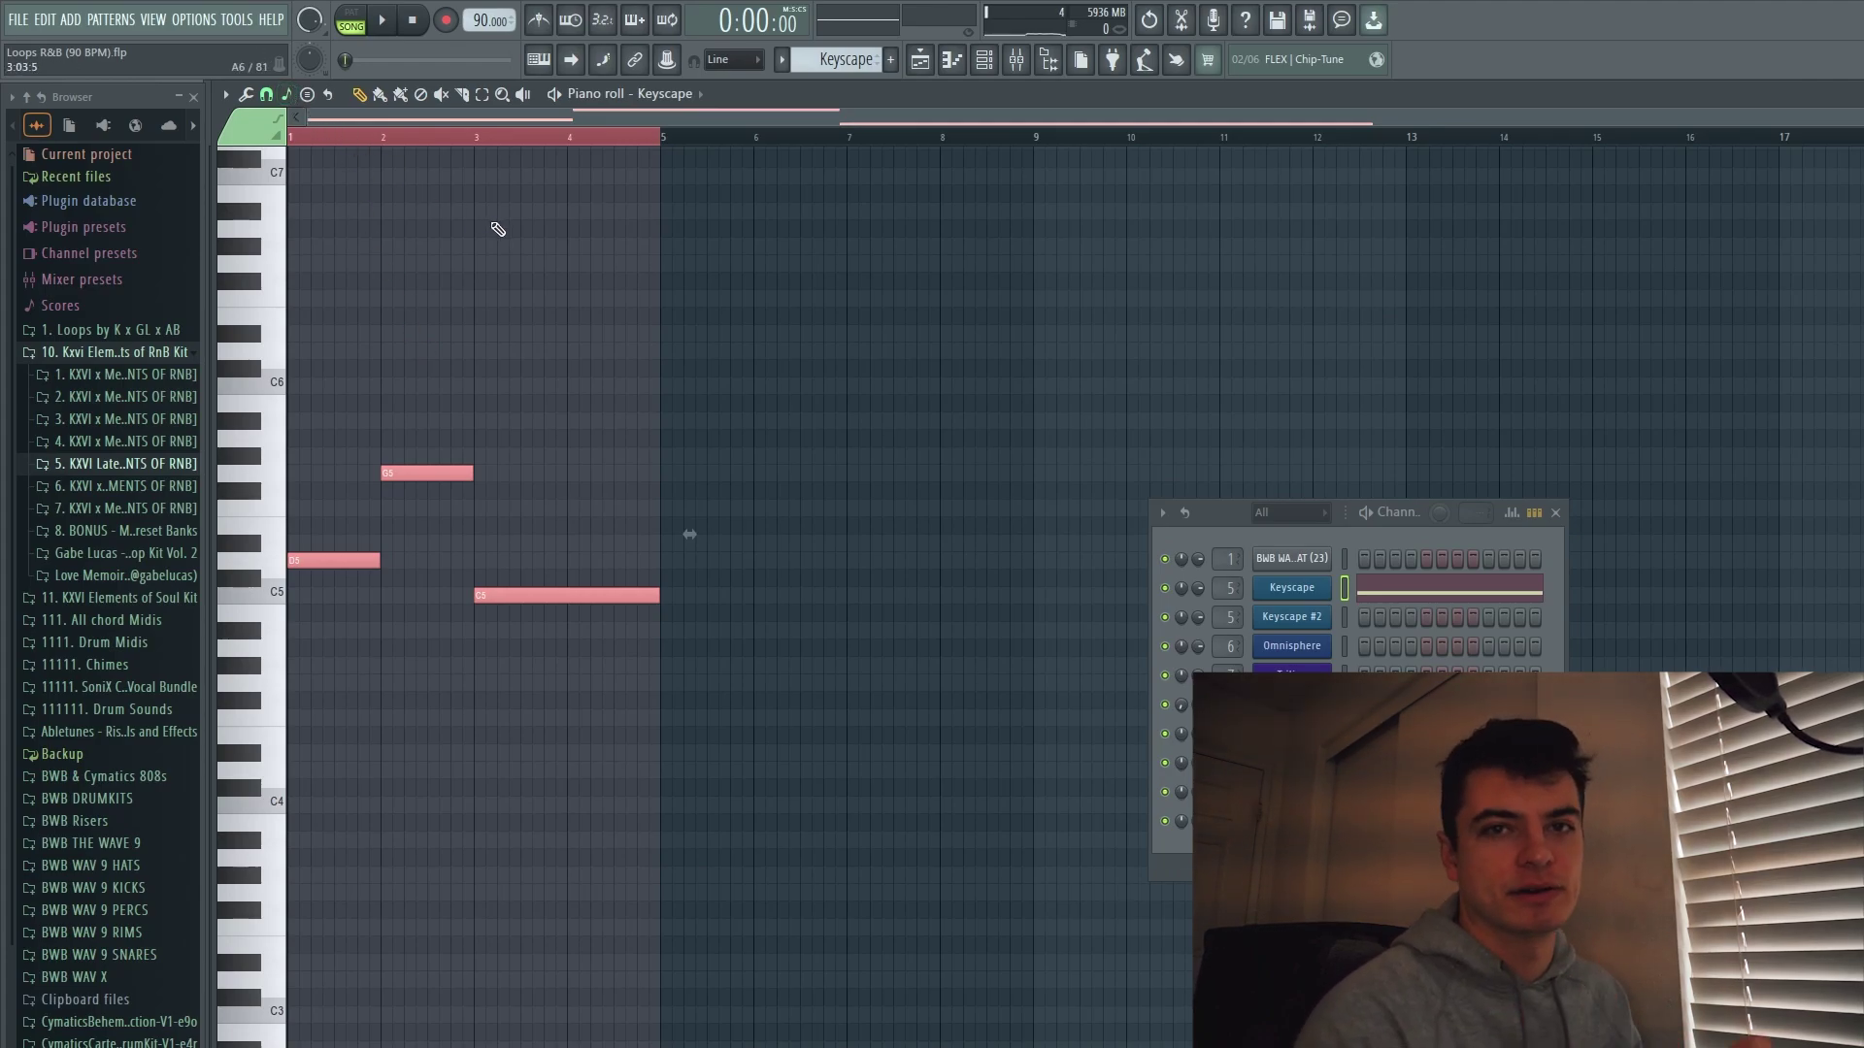
key(ctrl+v)
key(Up)
key(Up)
key(Up)
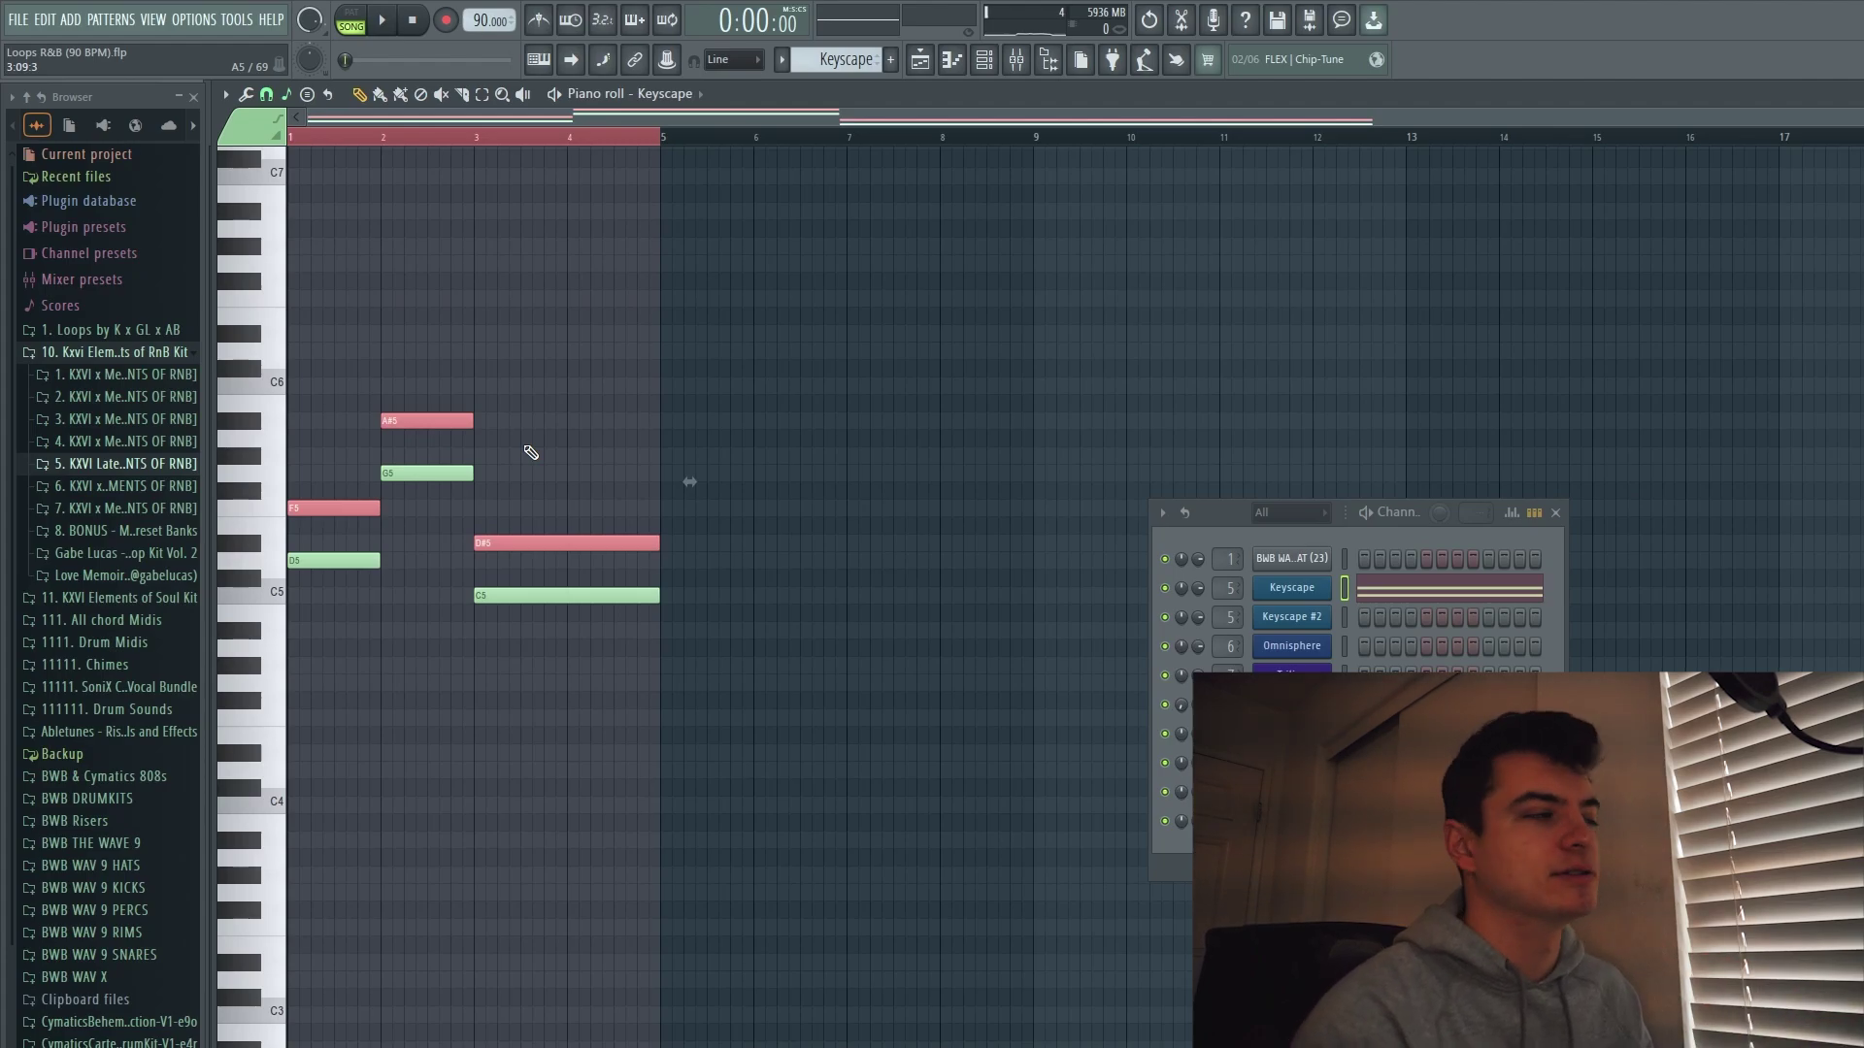
Layer a copy of only the F5, A#5 and D#5 notes a third higher, at G#5, D6 and G5.
click(521, 423)
key(ctrl+a)
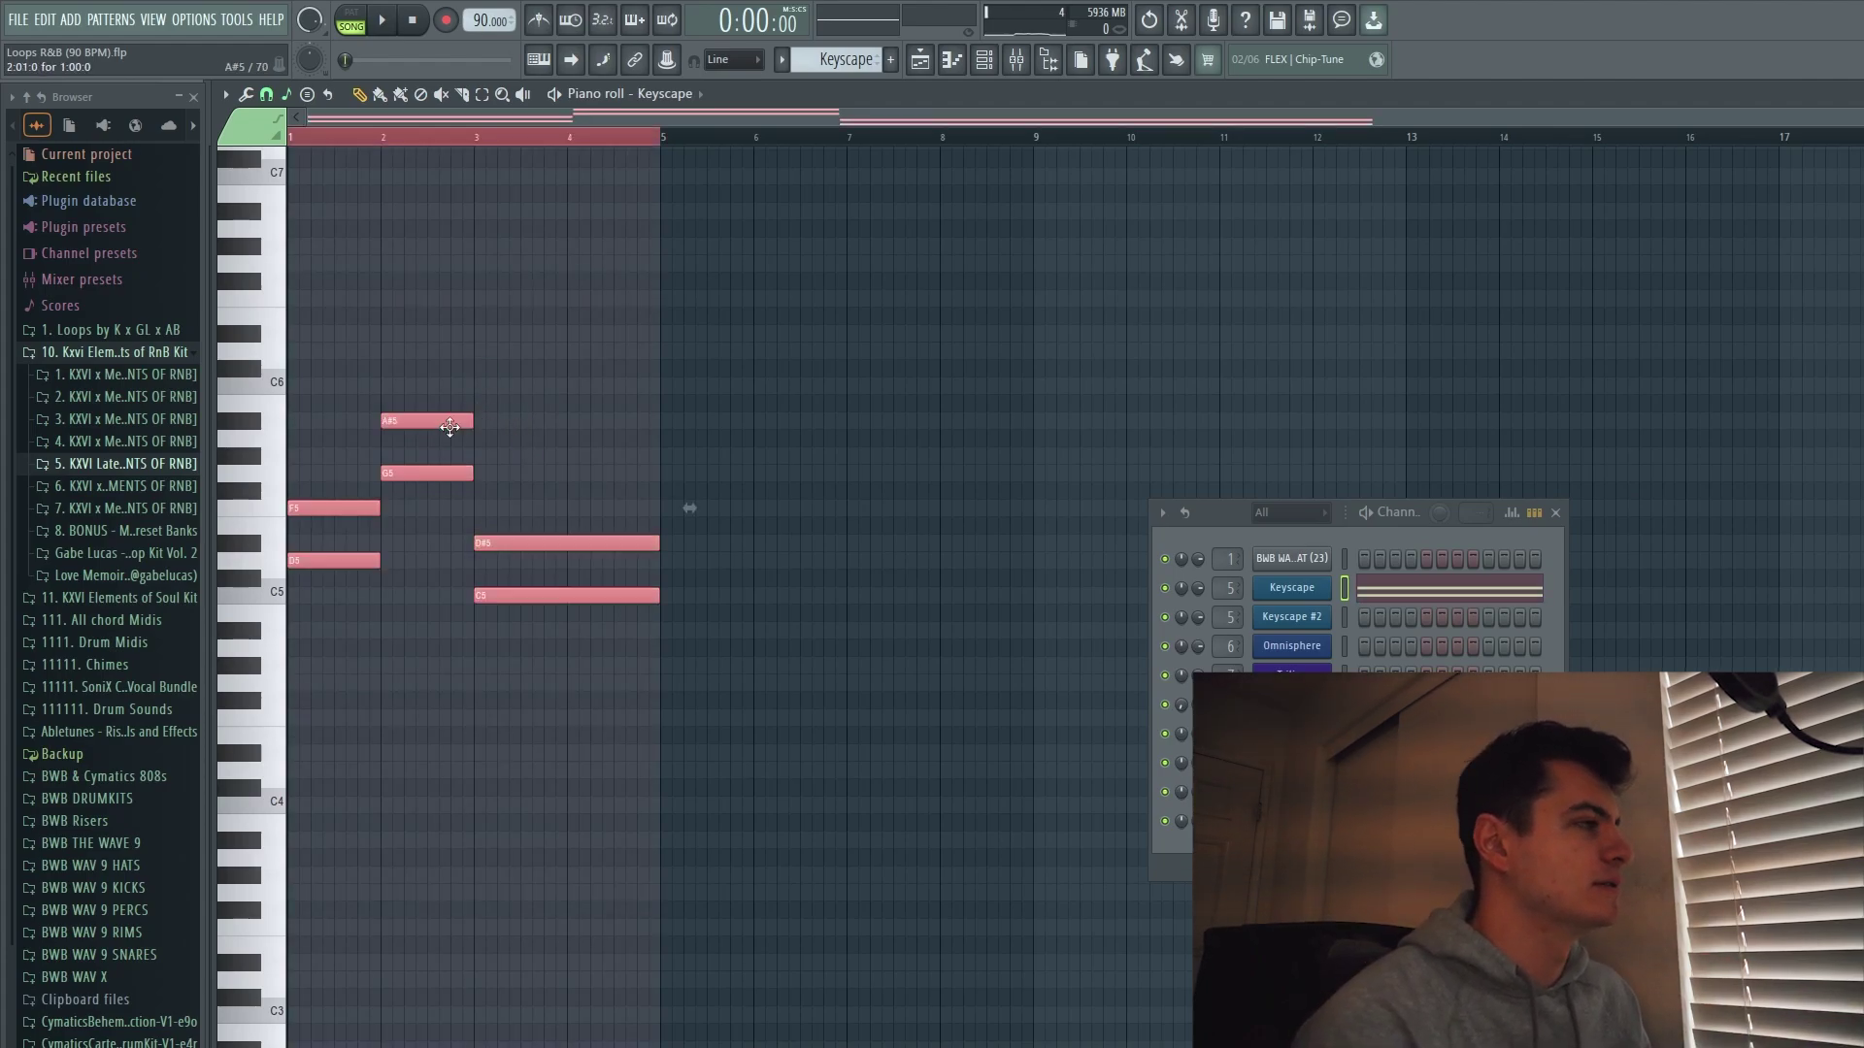
ctrl+click(355, 508)
ctrl+click(422, 421)
ctrl+click(541, 542)
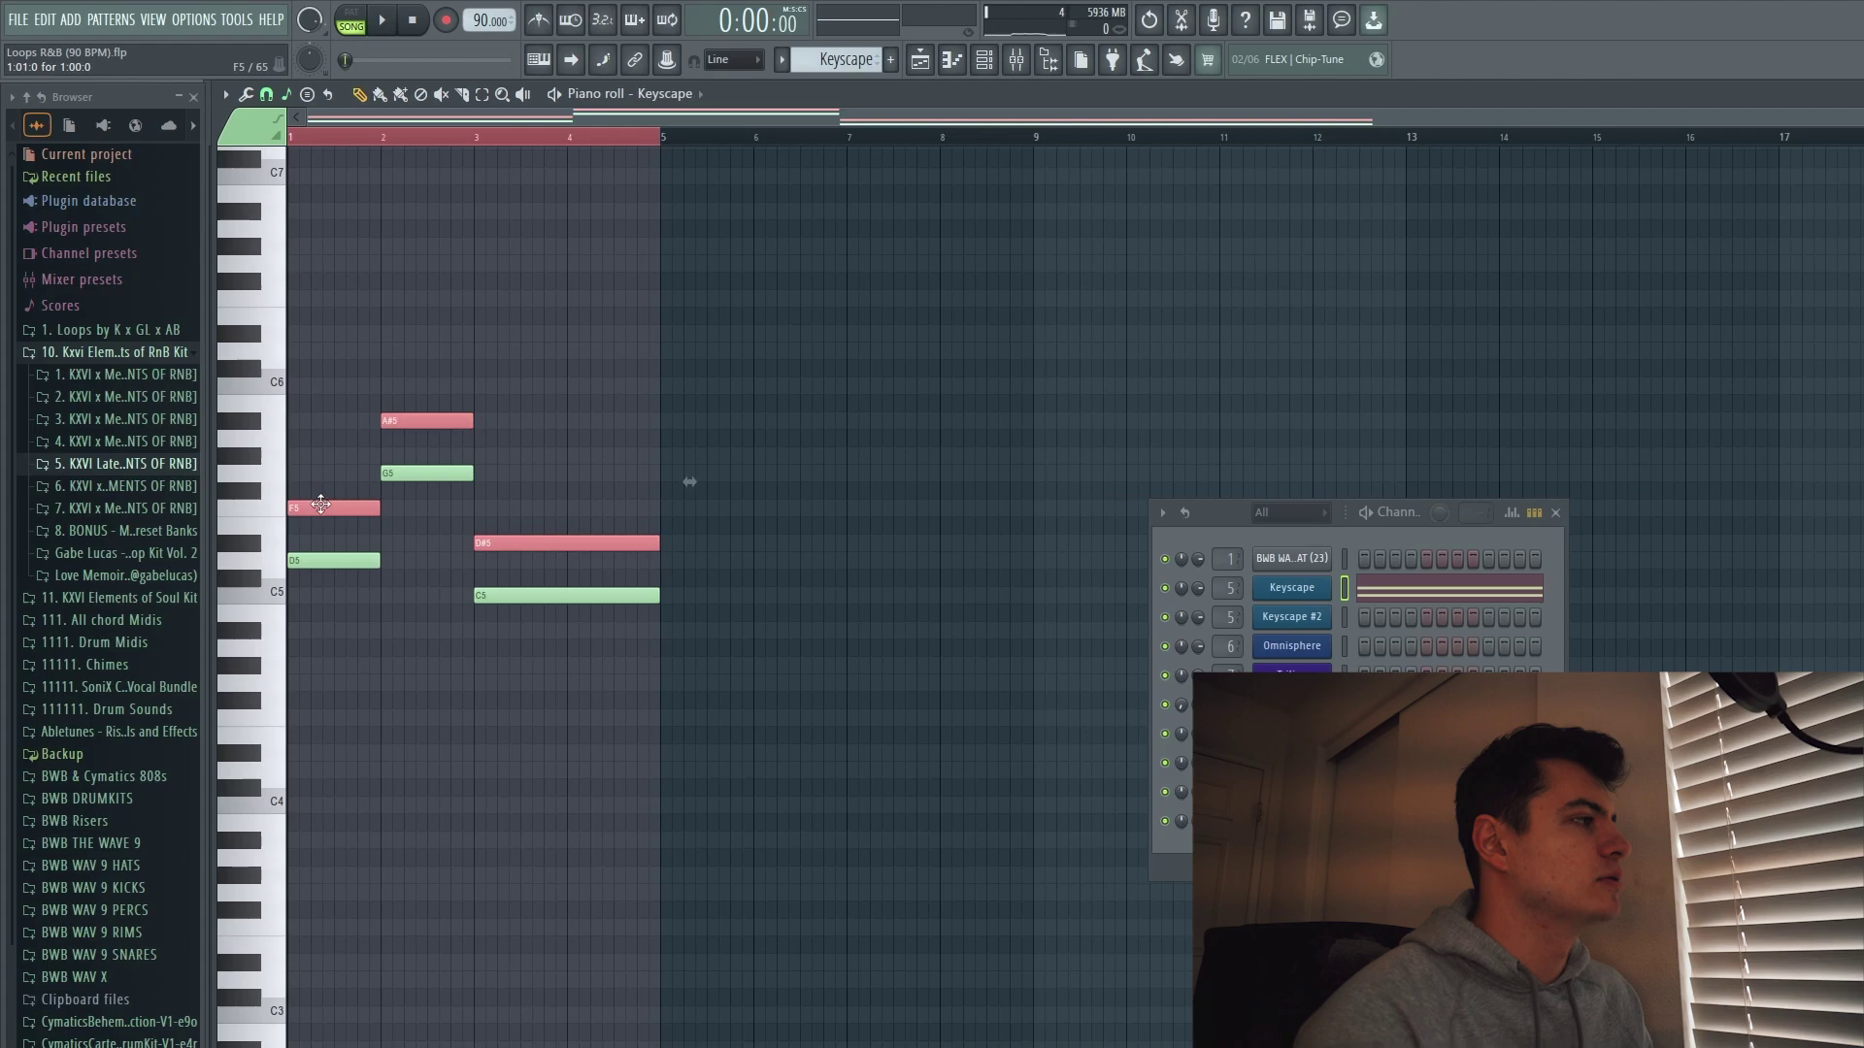
key(ctrl+v)
key(shift+Up)
key(shift+Up)
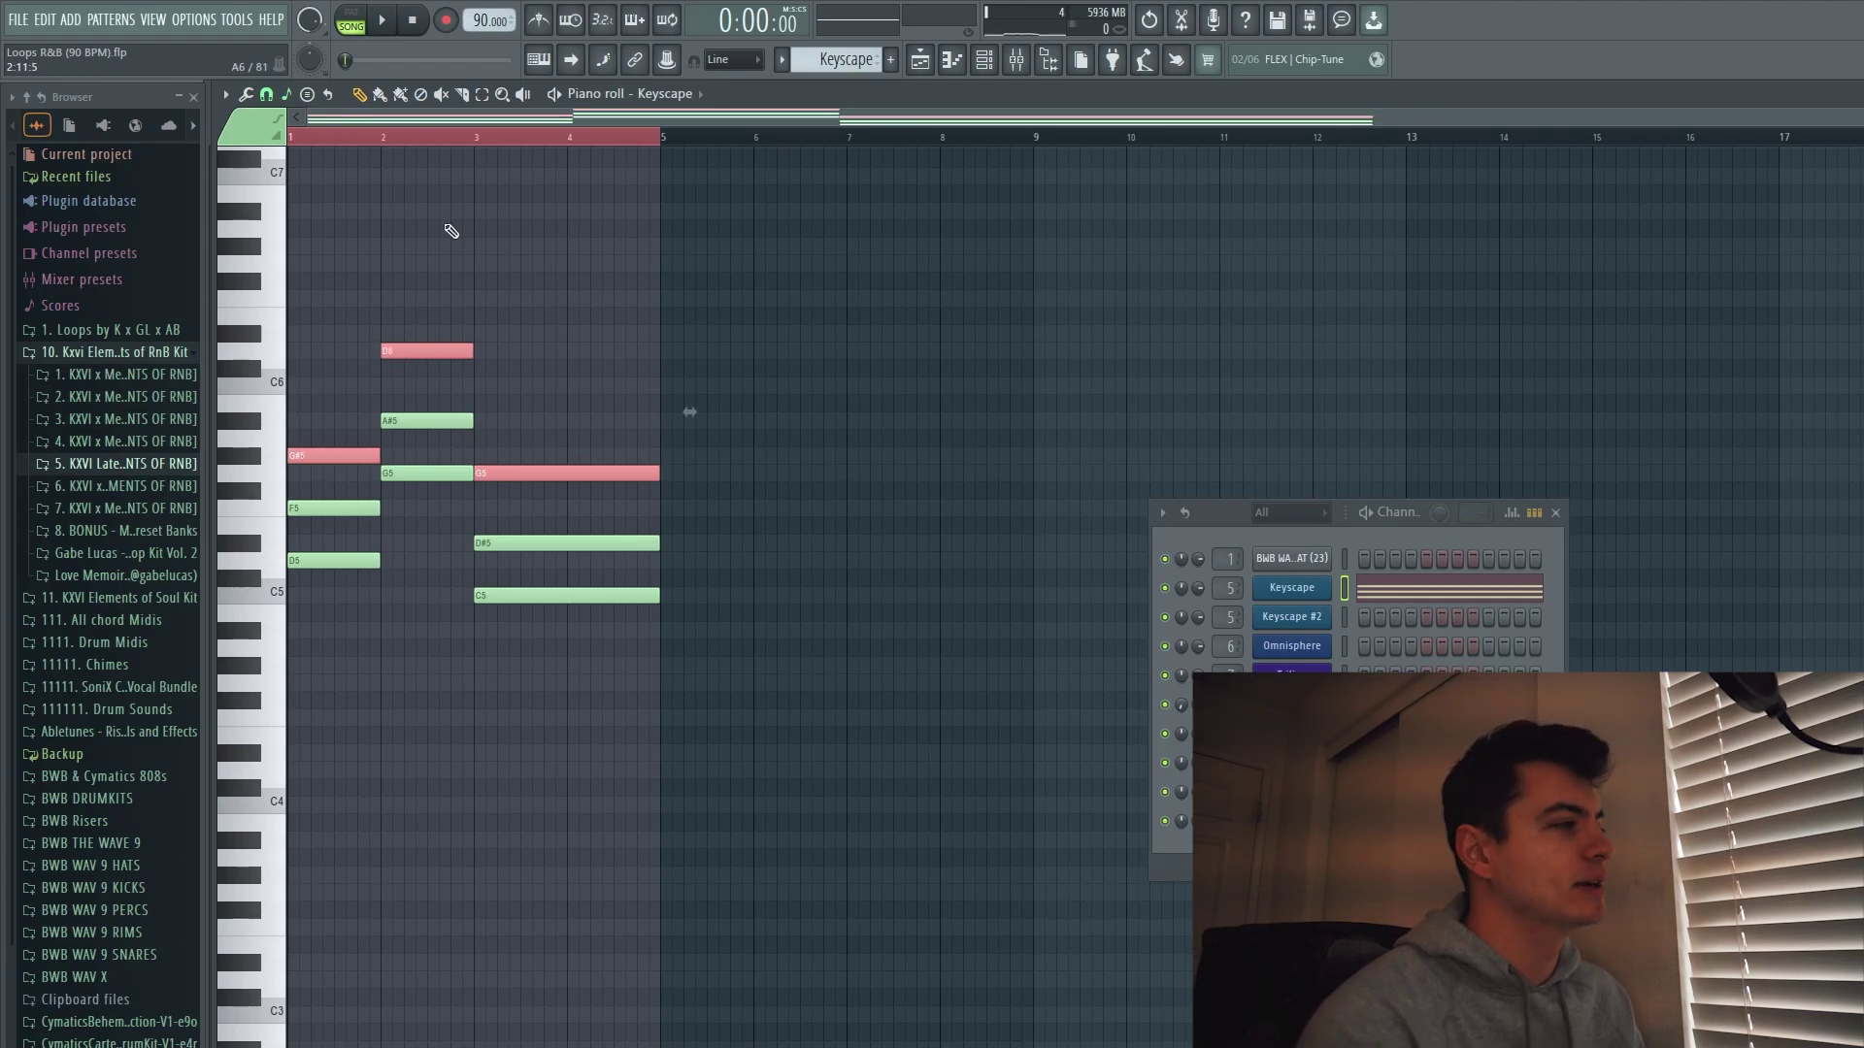
Add the seventh notes by copying the highest layer a third up, to C6, F6 and A#5, and clear the selection.
key(ctrl+v)
key(shift+Up)
key(shift+Up)
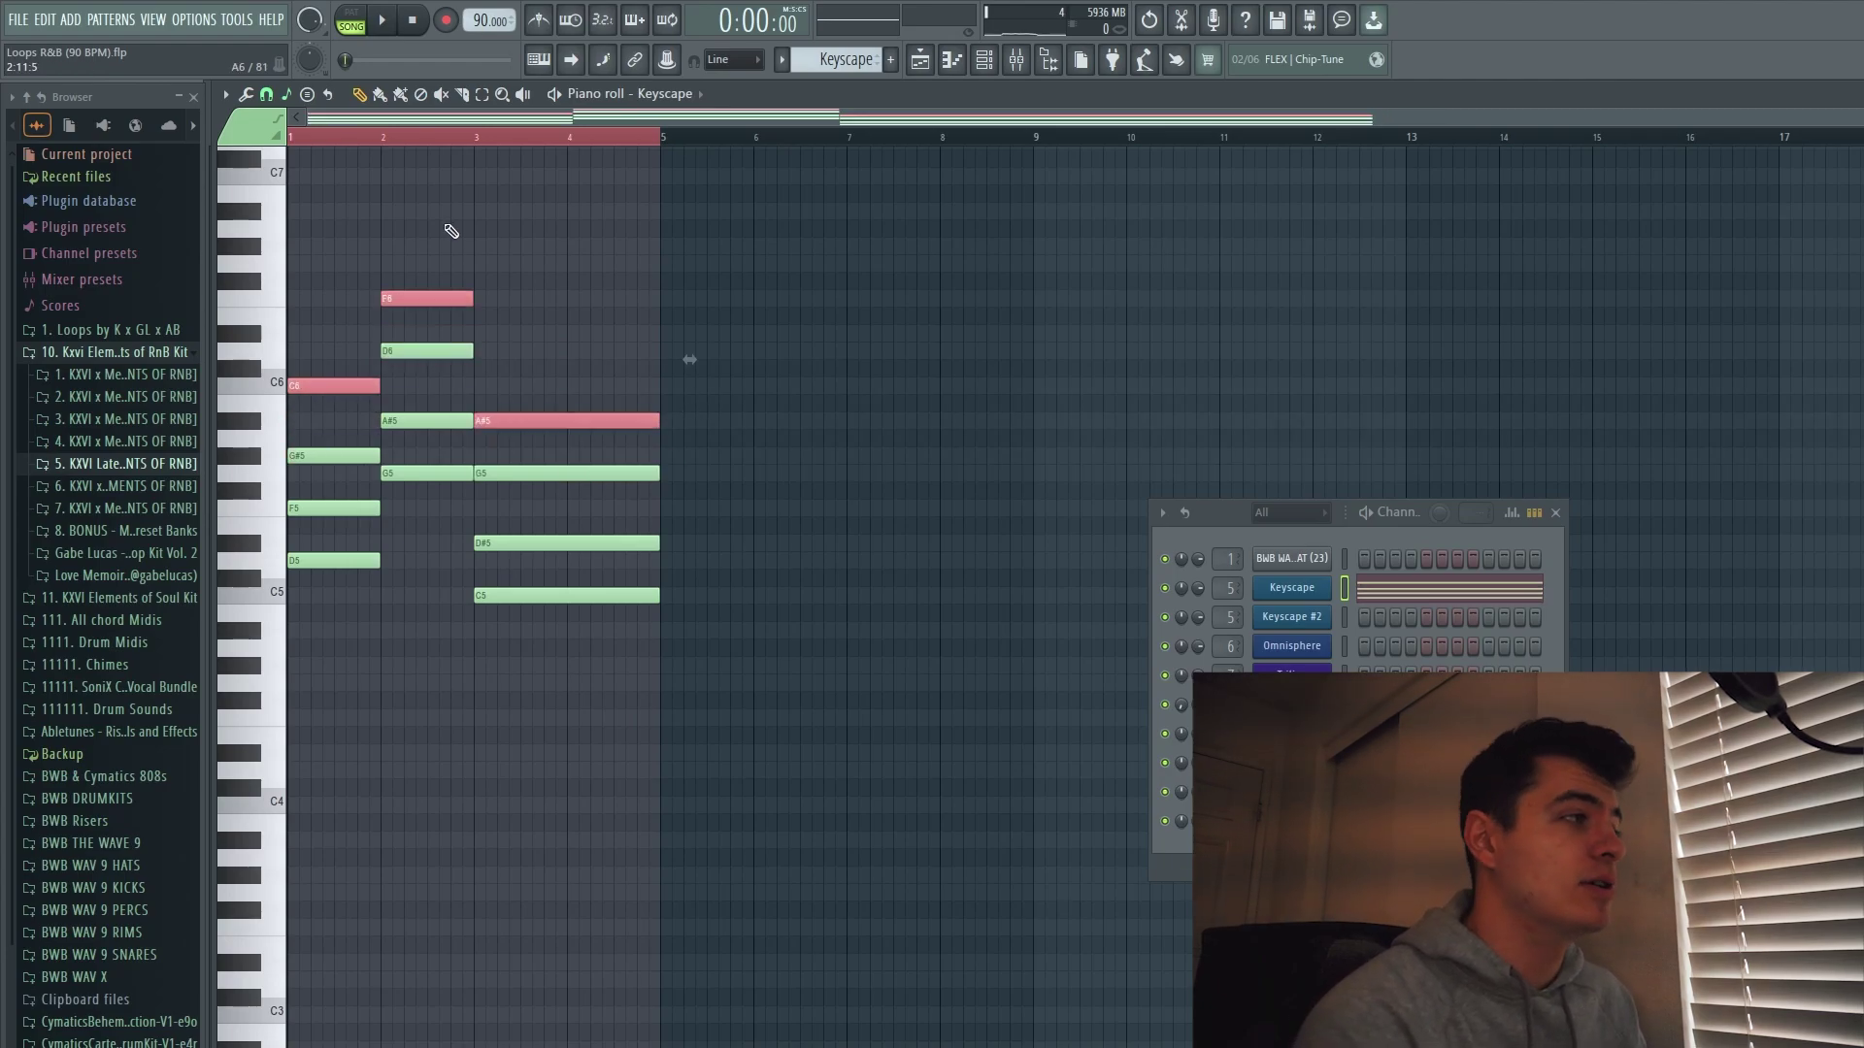
key(ctrl+d)
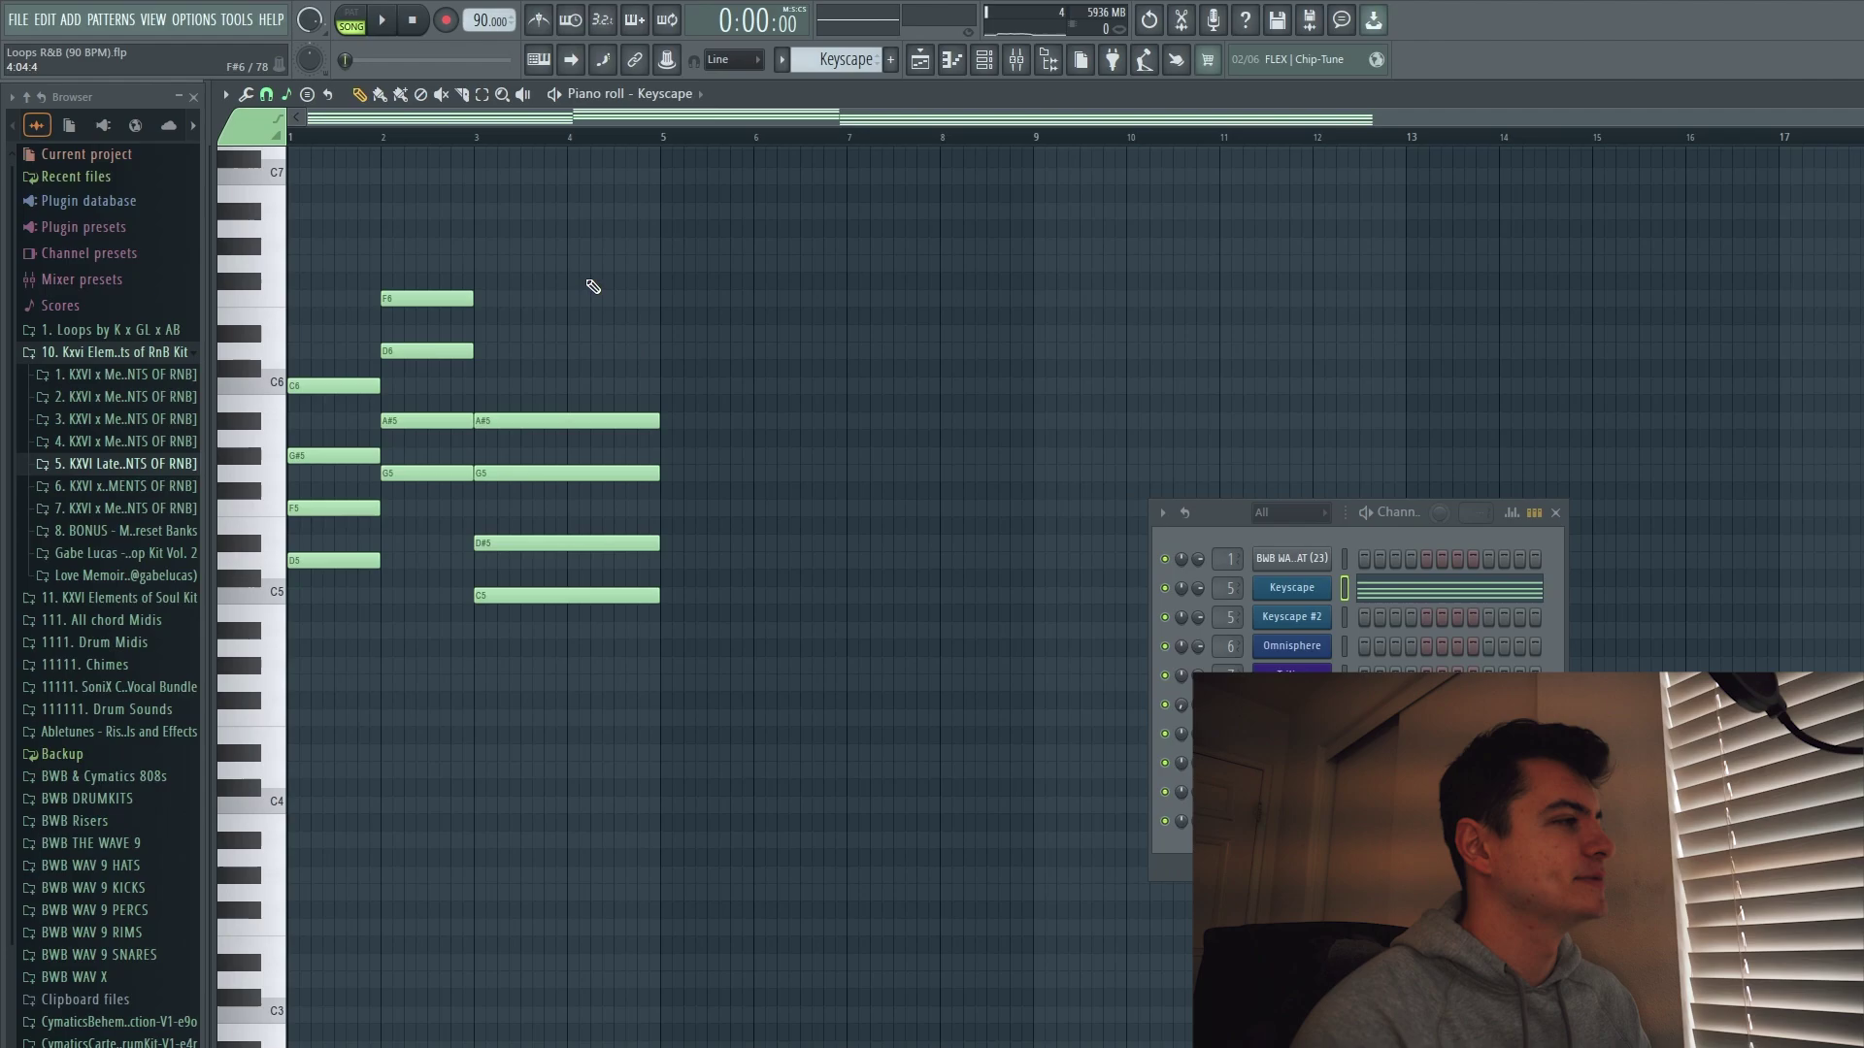
Invert the bar 2 chord by lowering its F6 and D6 notes one octave to F5 and D5.
click(463, 295)
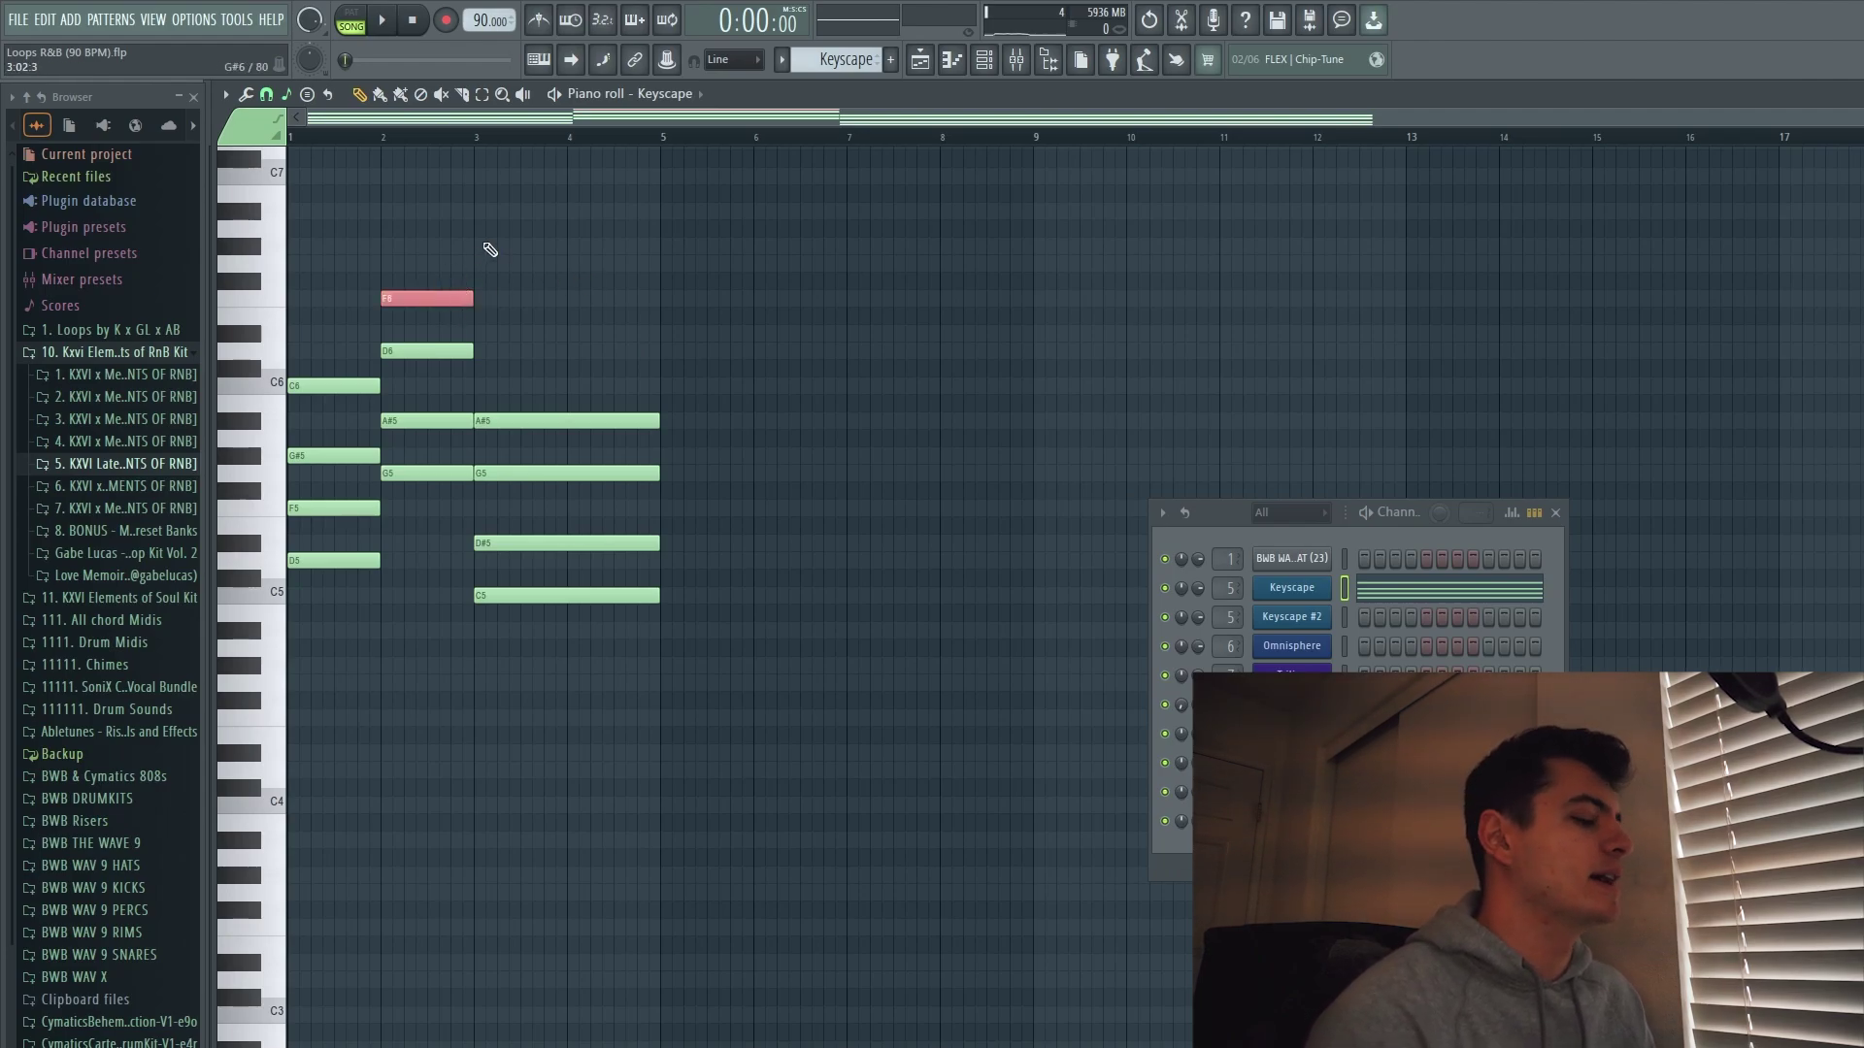
key(ctrl+Down)
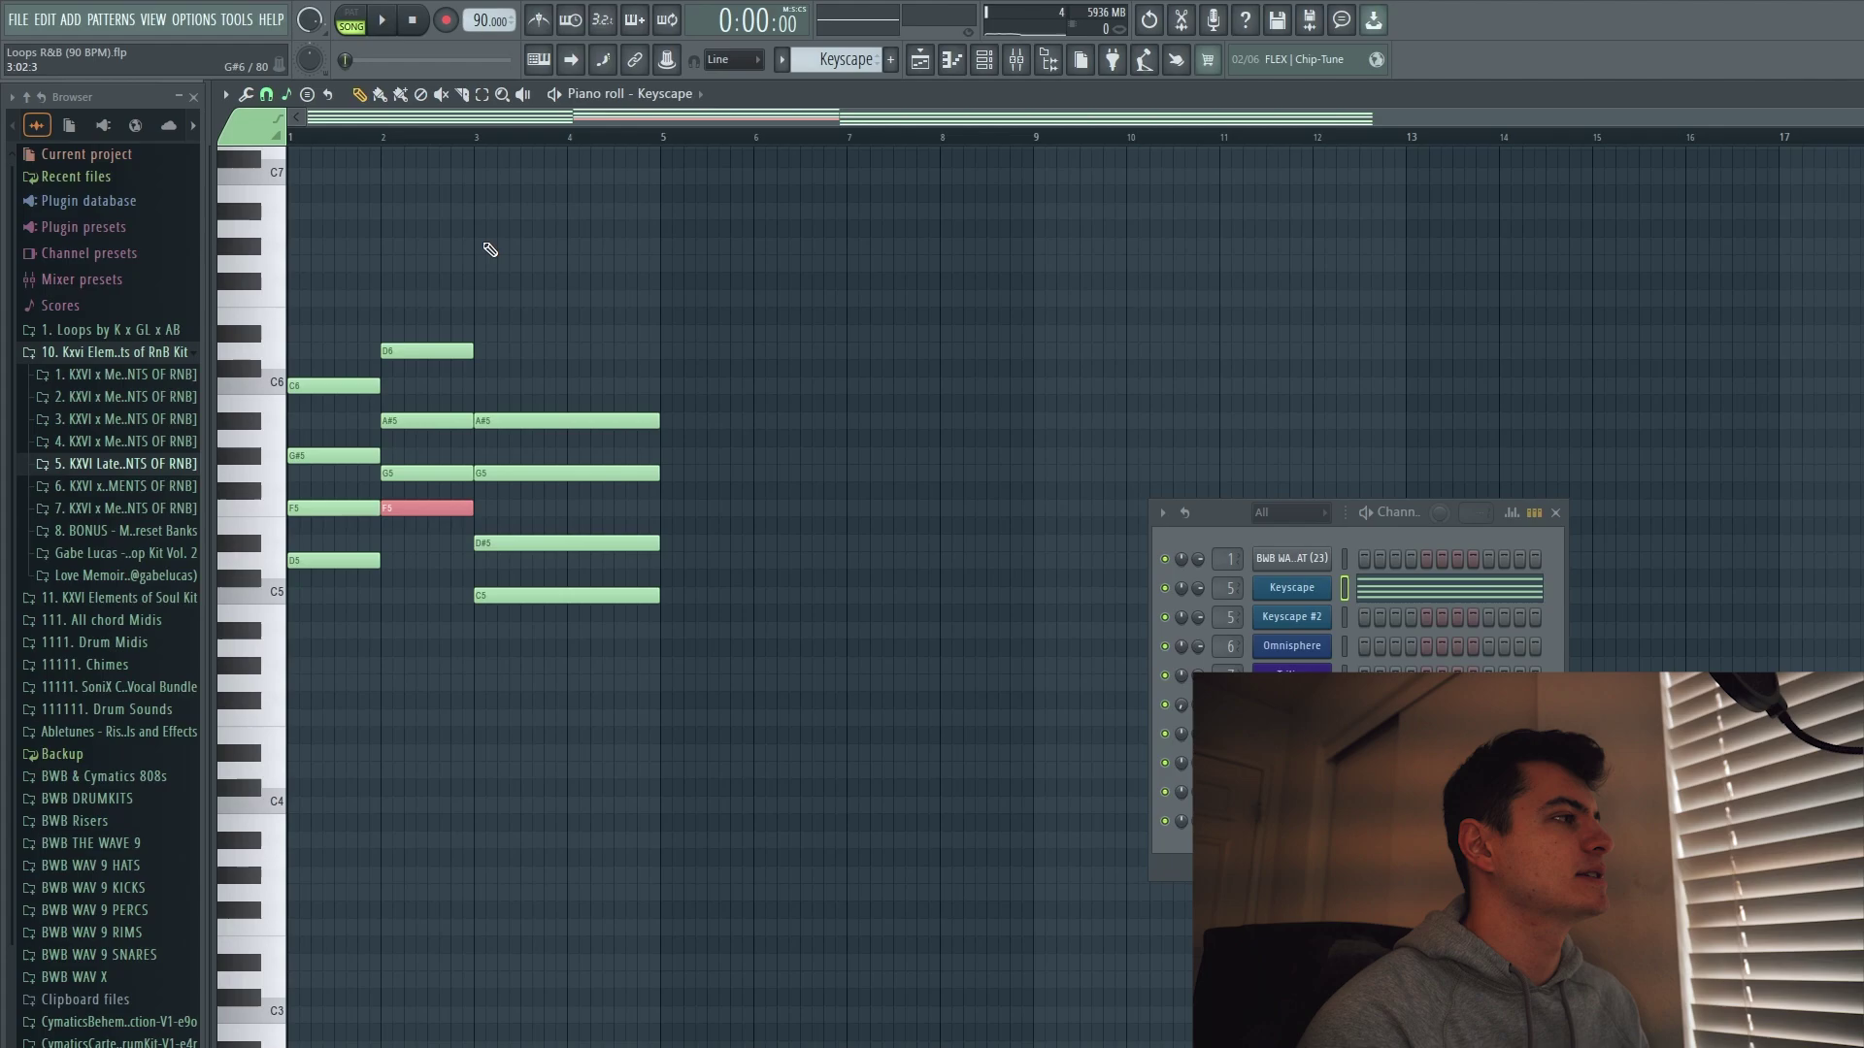
click(463, 348)
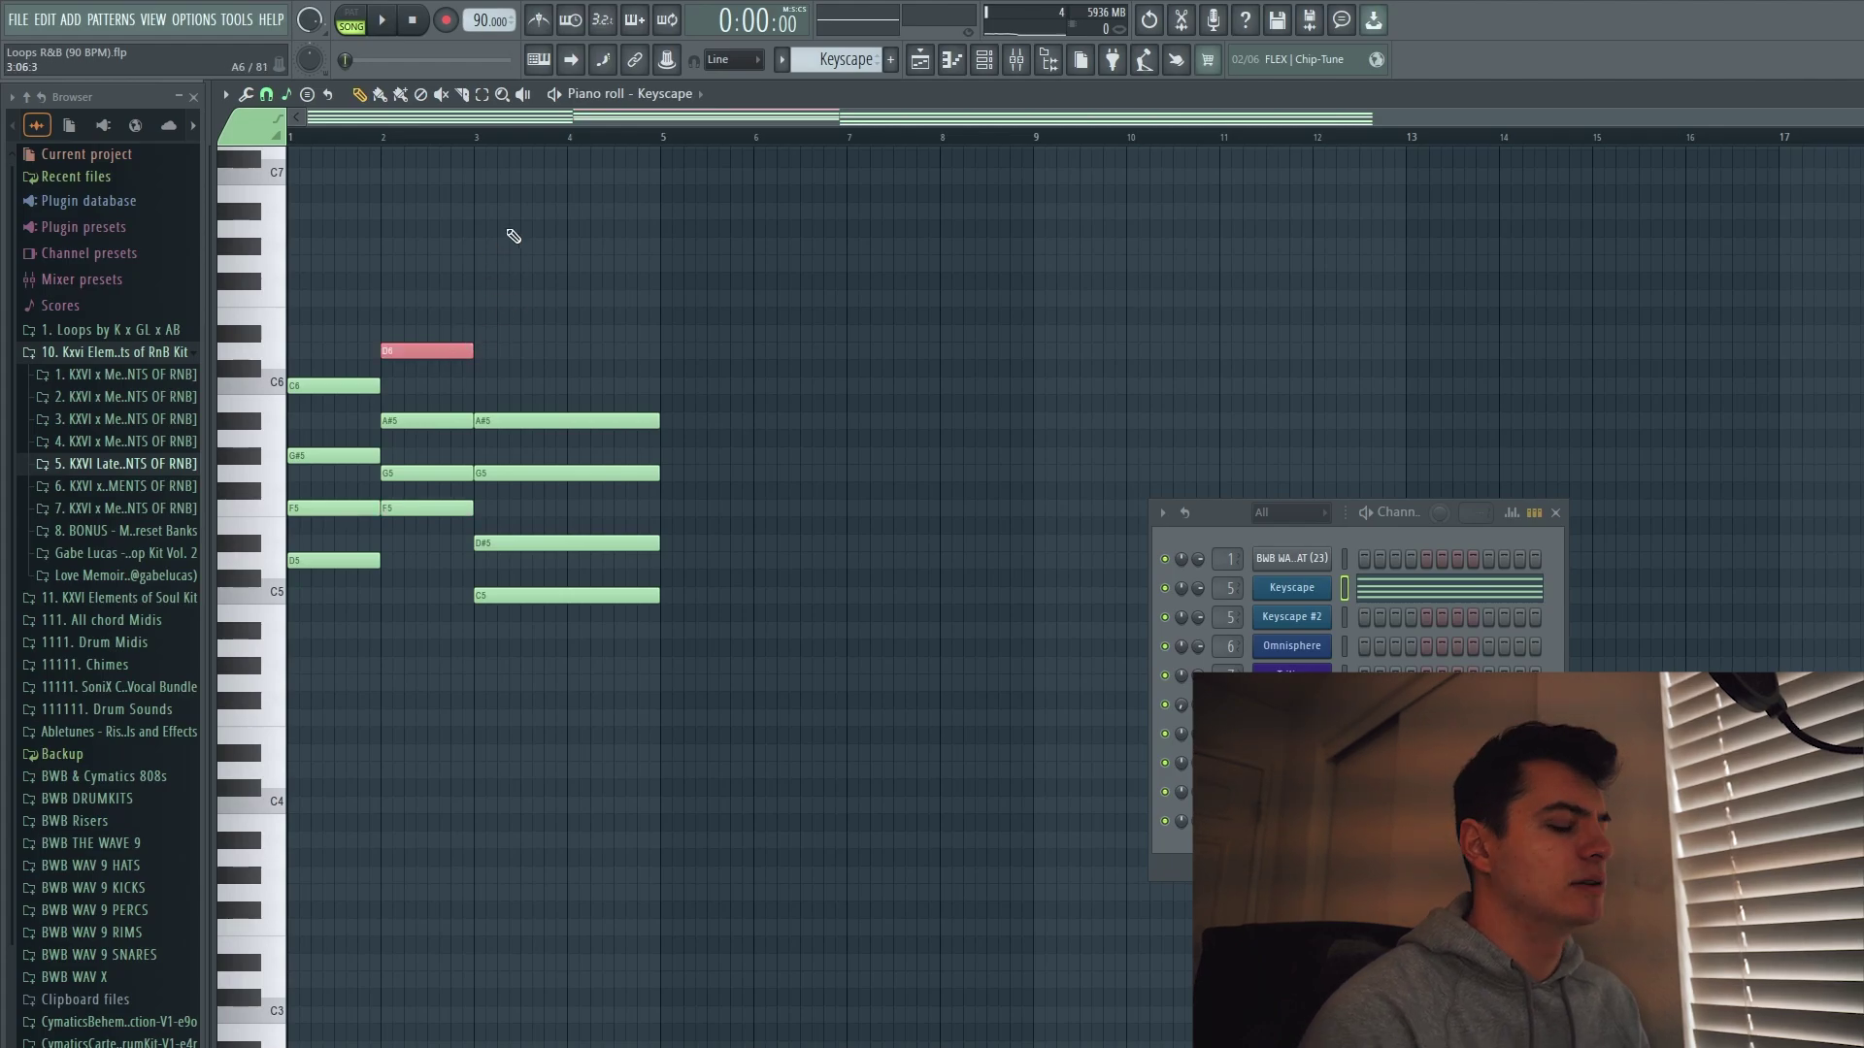
key(ctrl+Down)
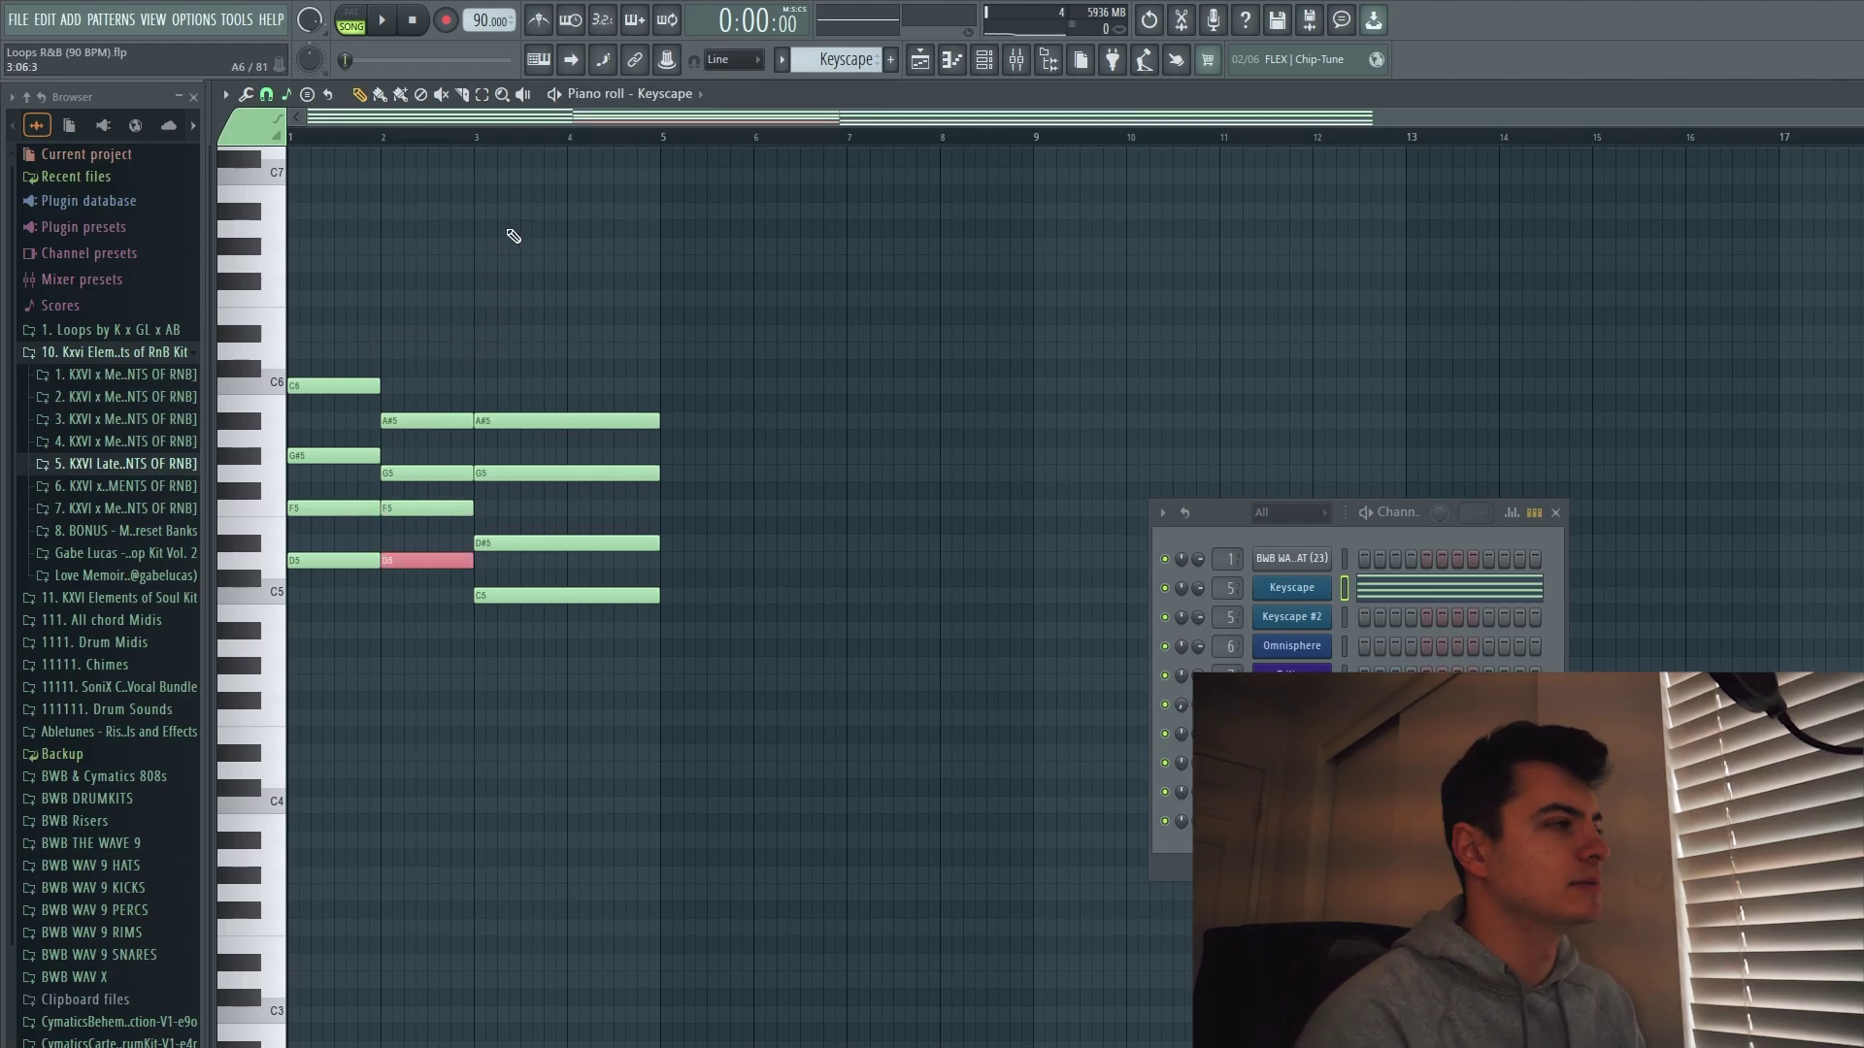
click(366, 385)
key(ctrl+Down)
key(ctrl+Up)
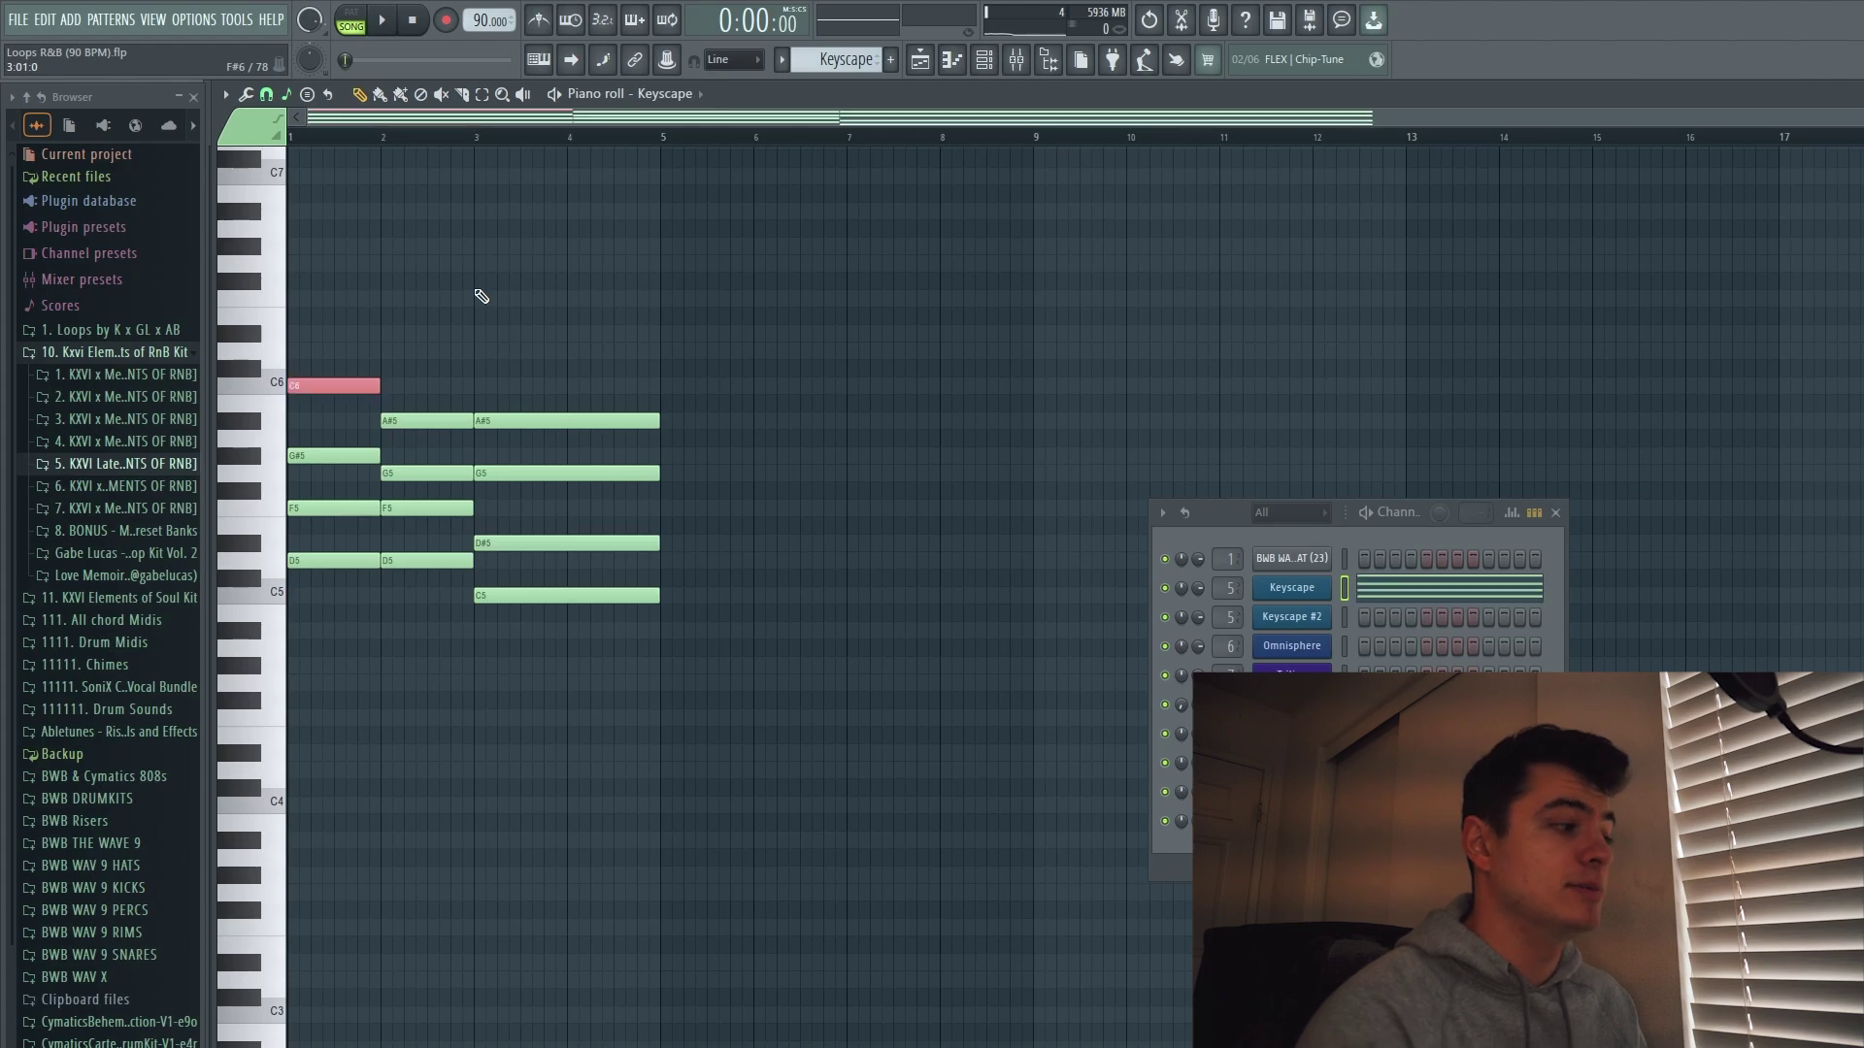
key(ctrl+d)
Play the four-bar chord progression from the start to check how the voicings sound.
key(space)
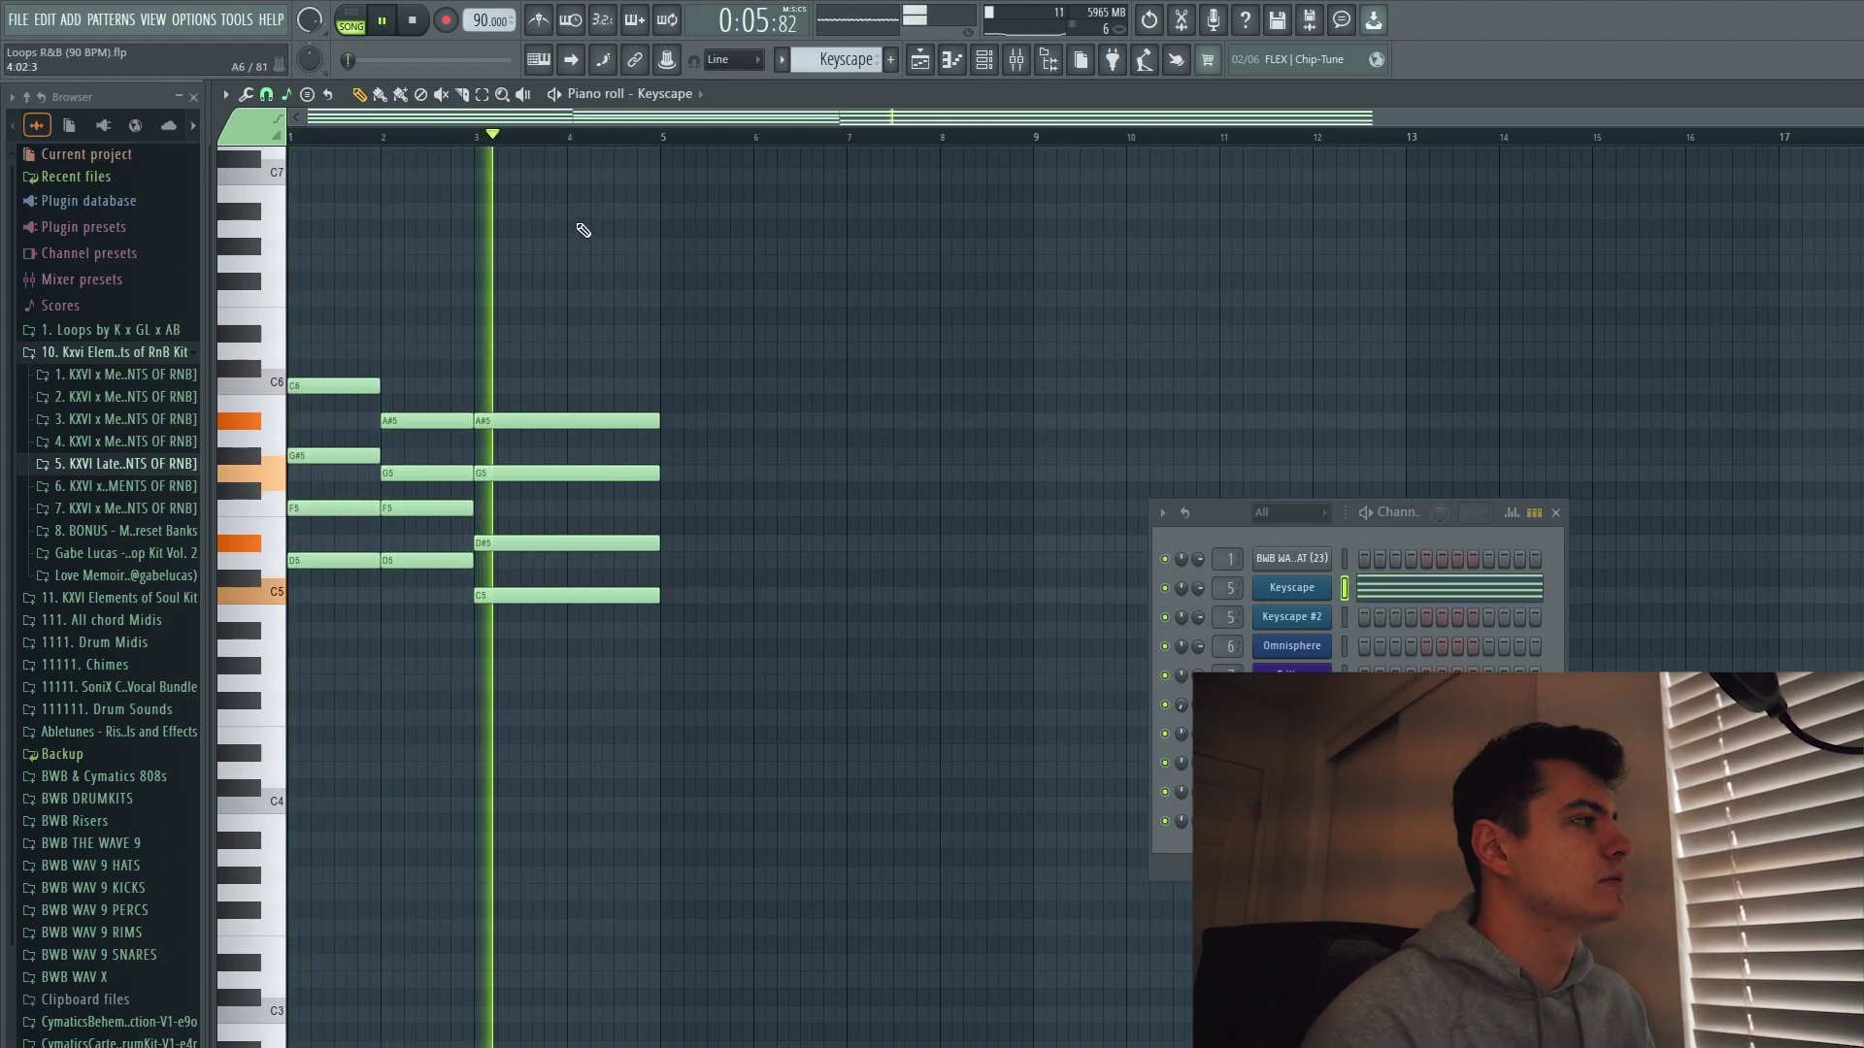
key(space)
key(space)
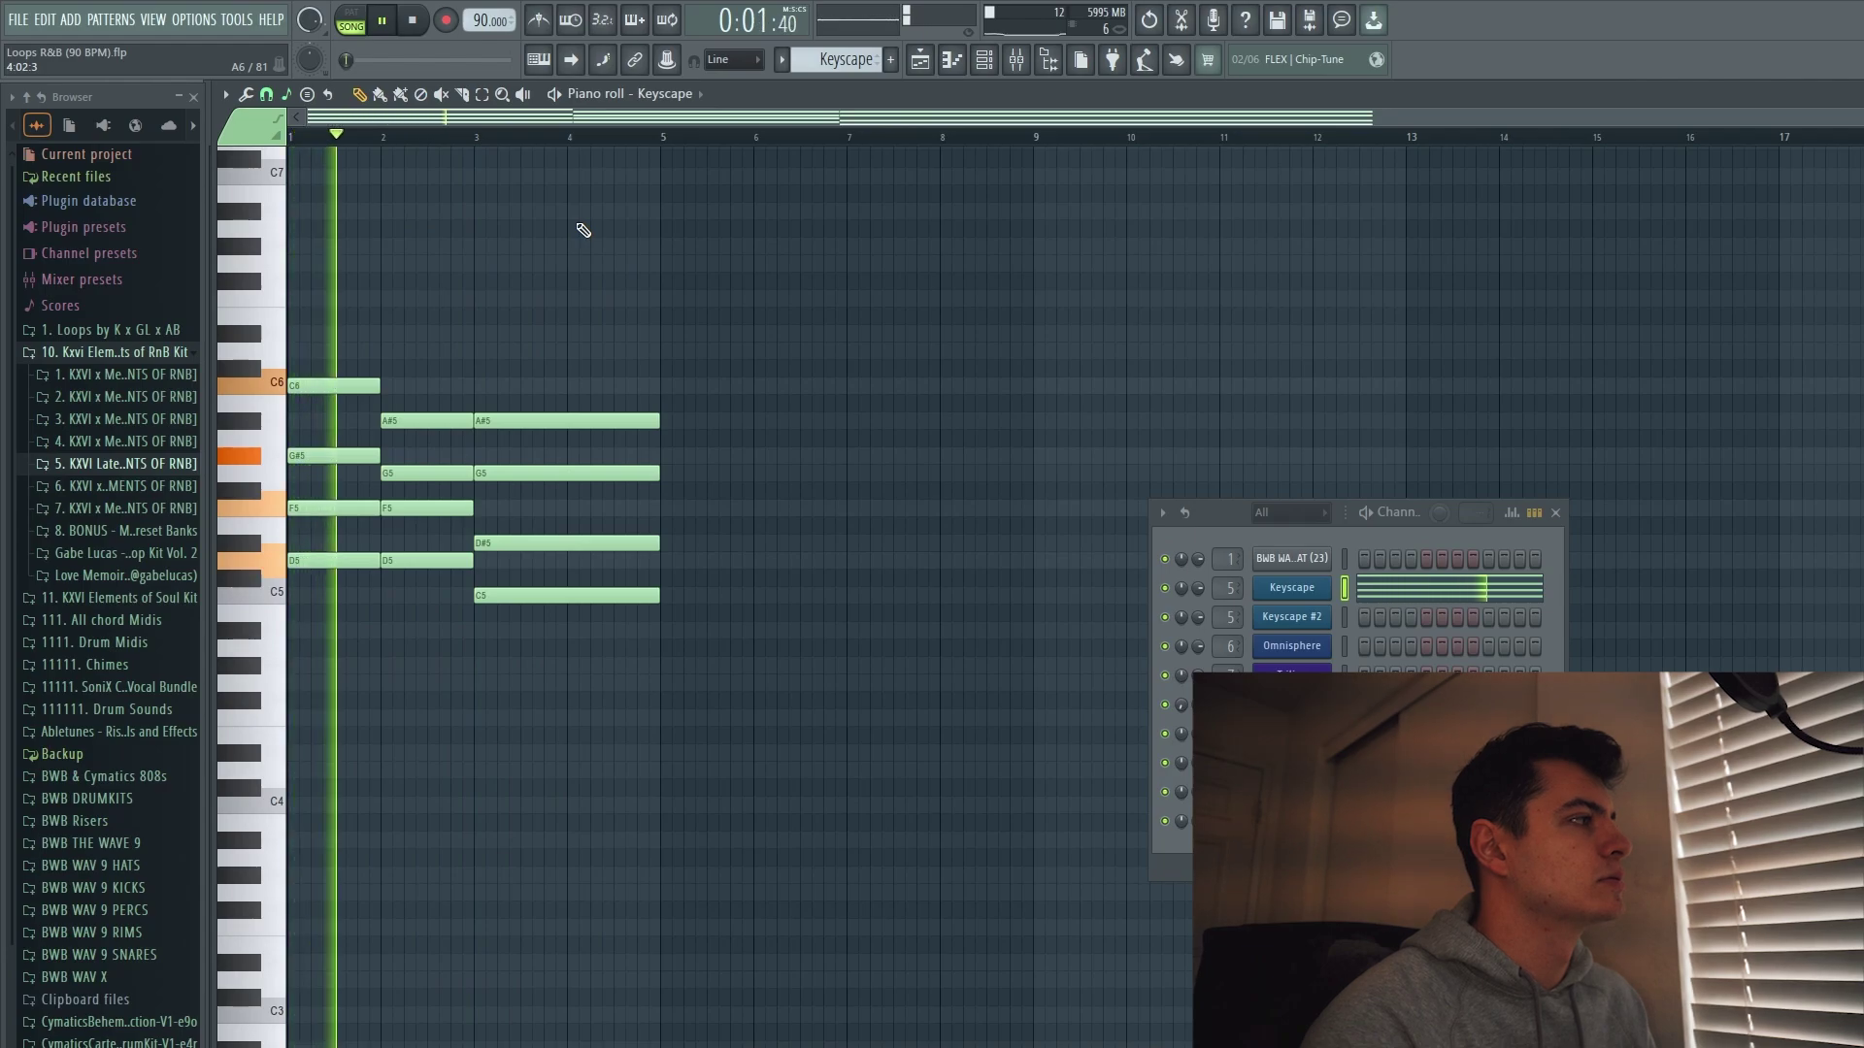
key(space)
Lower the bar 1 chord's C6 note one octave to C5, and play back the progression.
ctrl+click(361, 386)
key(ctrl+Down)
key(space)
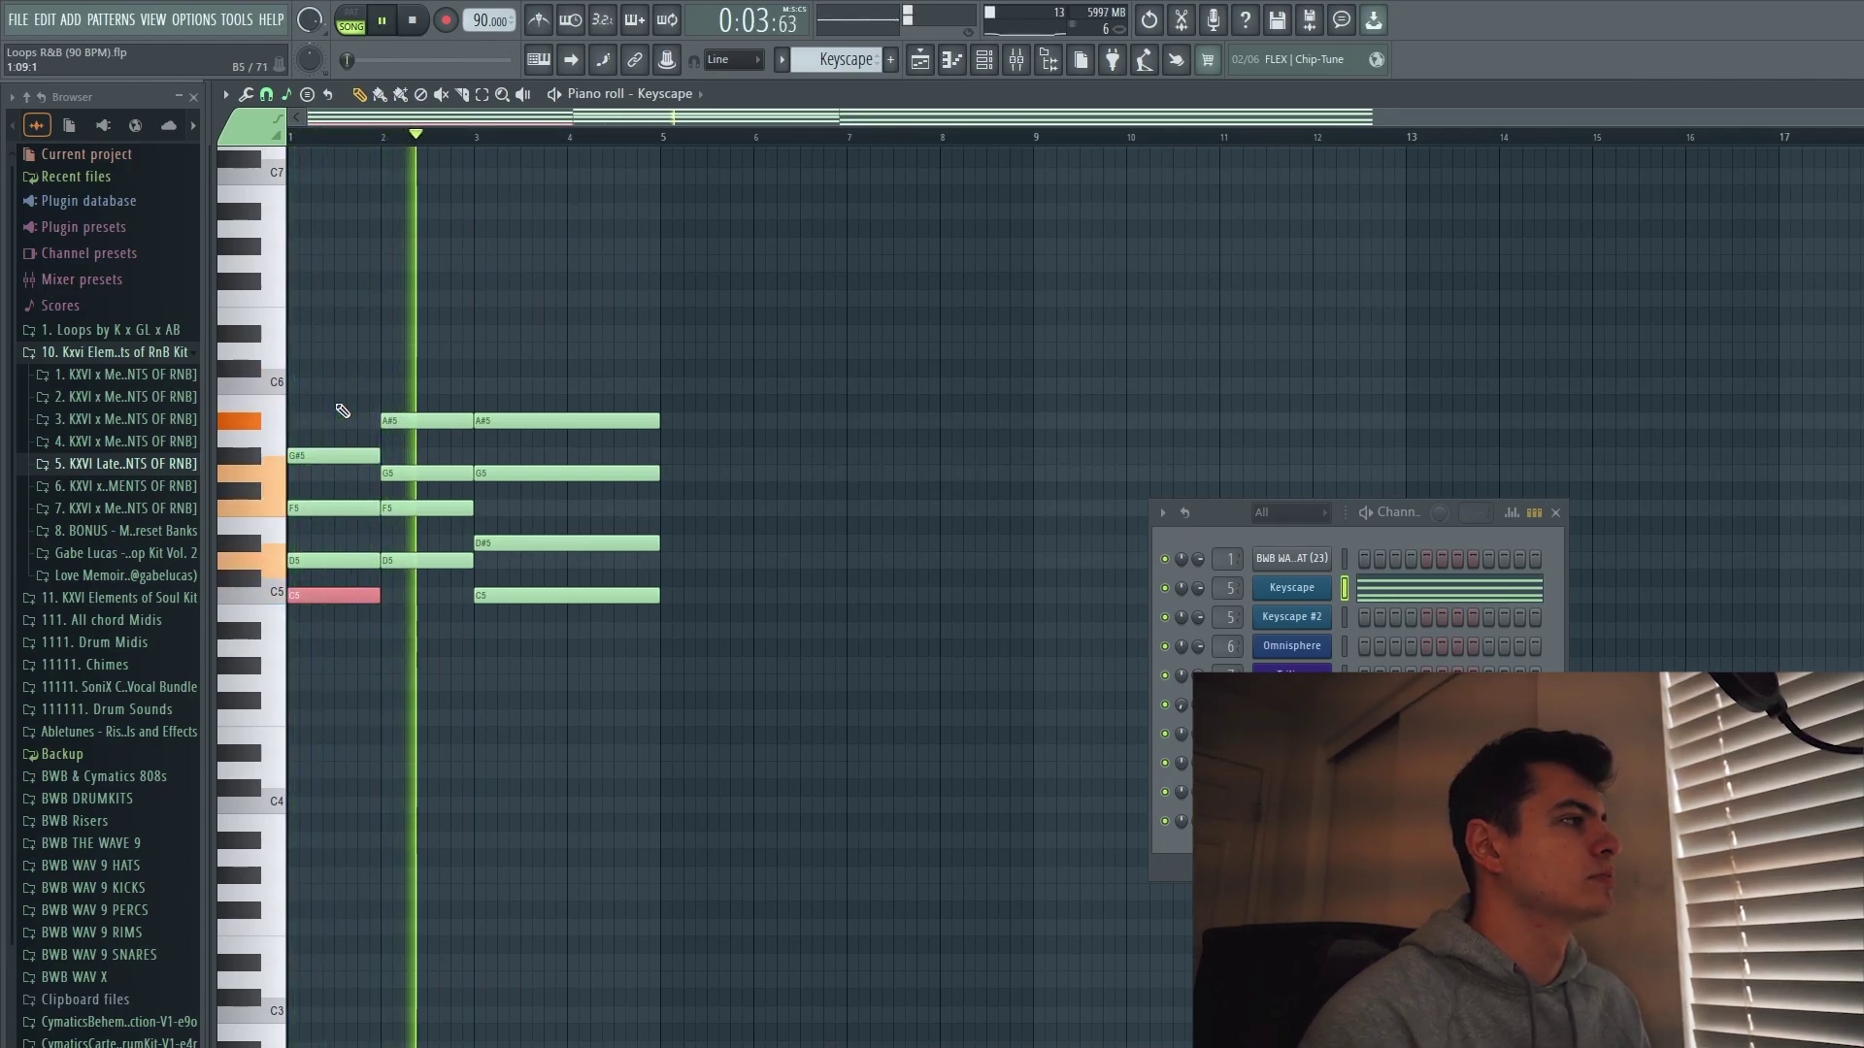
key(space)
key(space)
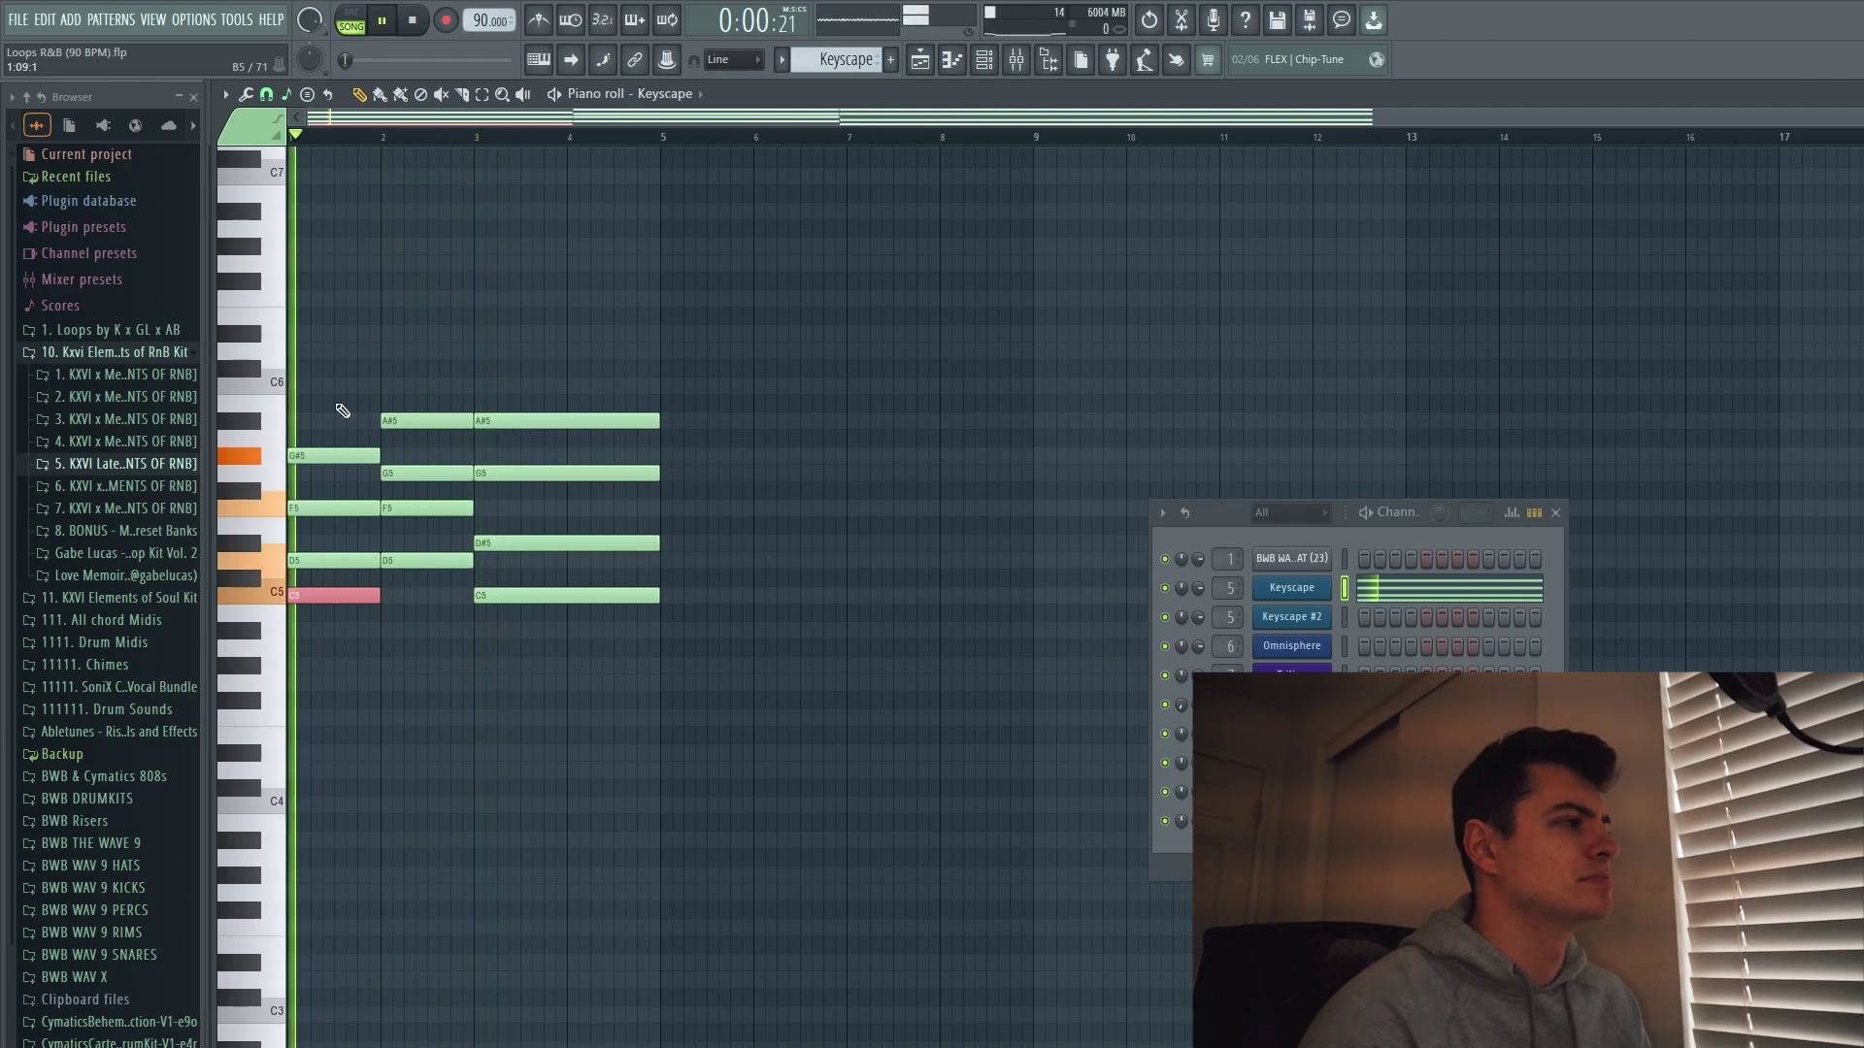
key(space)
key(ctrl+d)
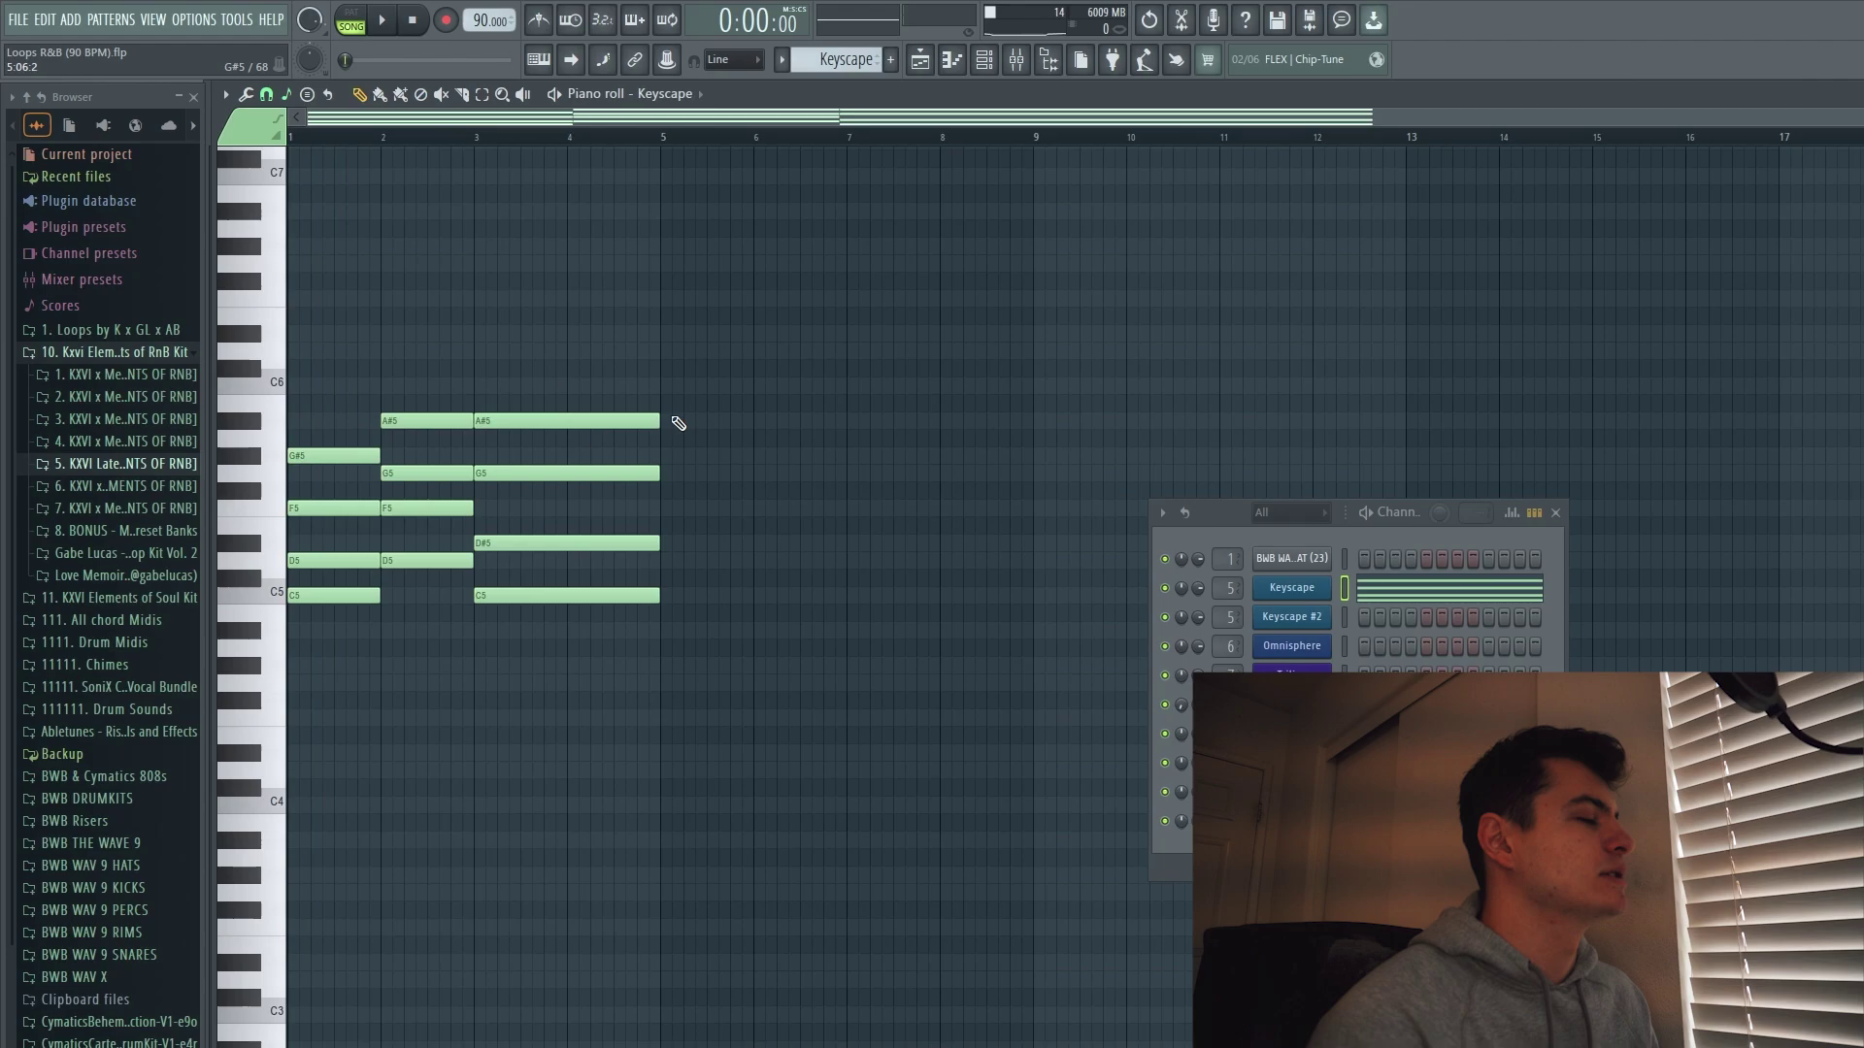
Duplicate the whole four-bar chord progression into bars 5 to 8.
key(ctrl+a)
key(ctrl+b)
key(ctrl+d)
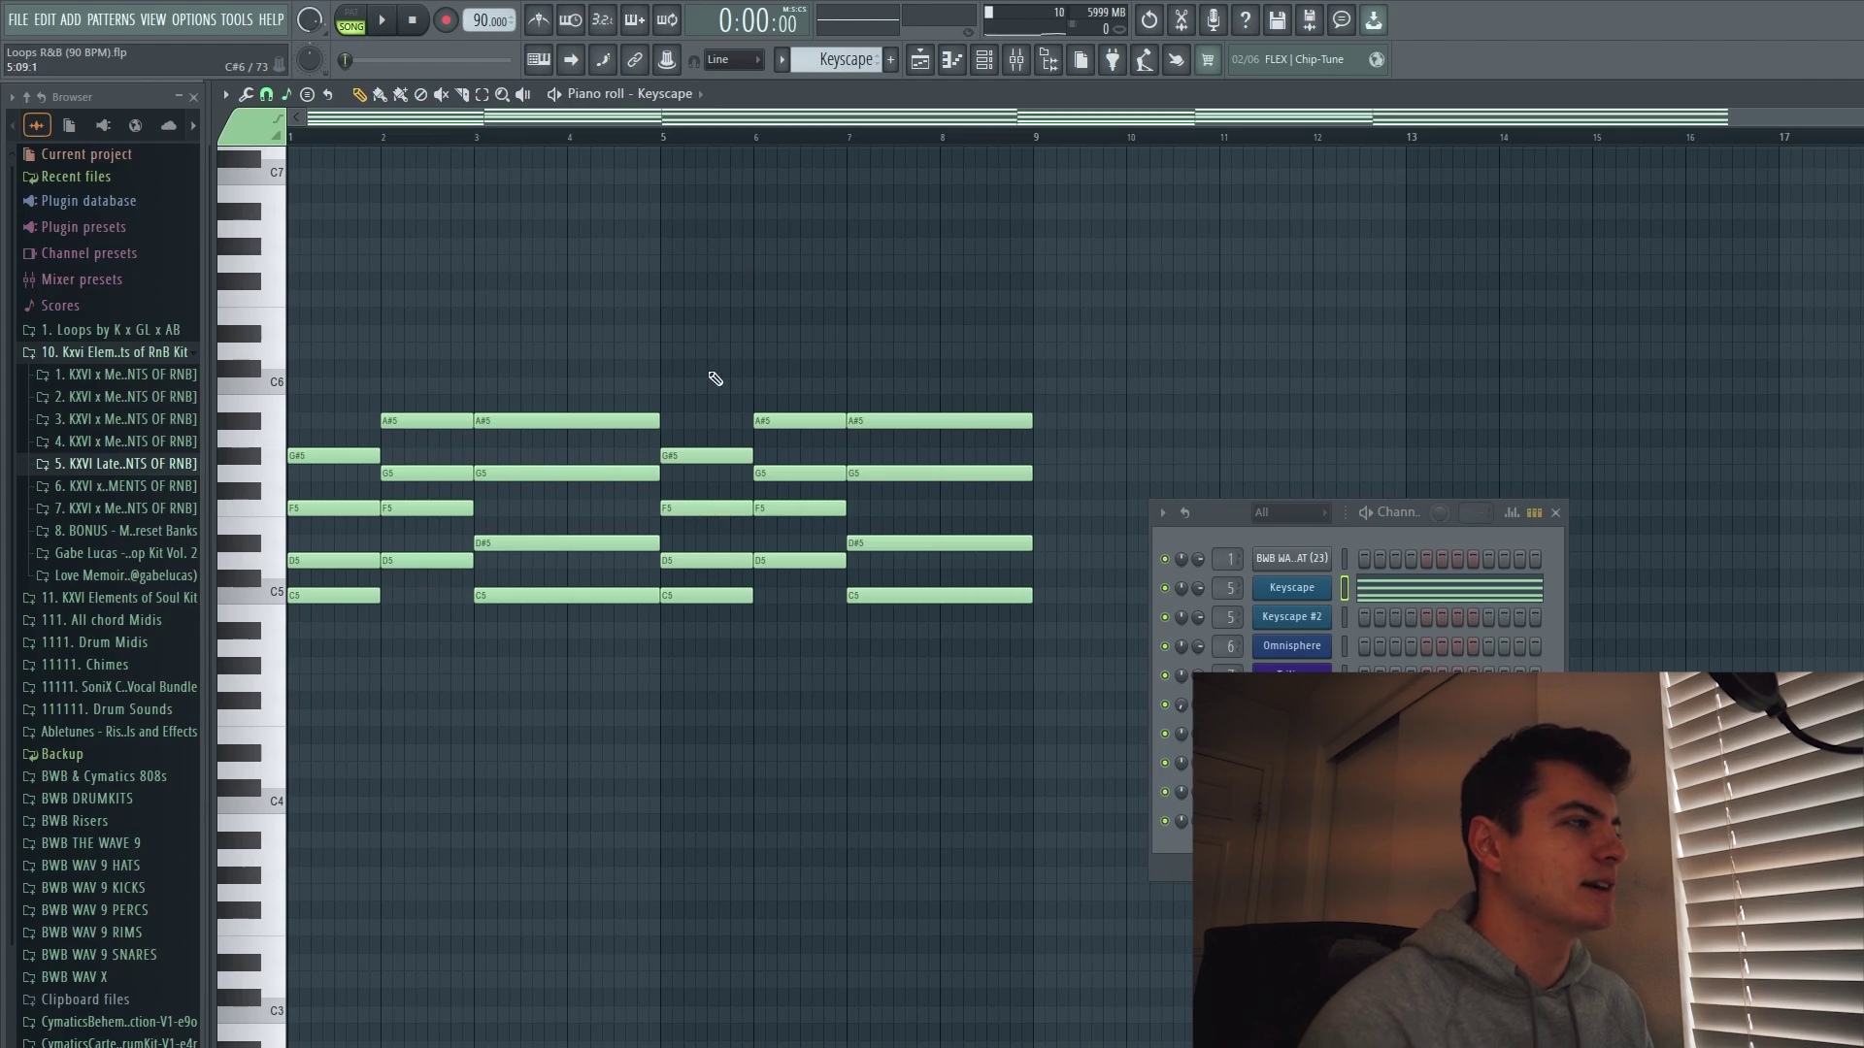
Add a C6 note to the bar 5 chord by copying its G#5 note four semitones higher.
click(684, 456)
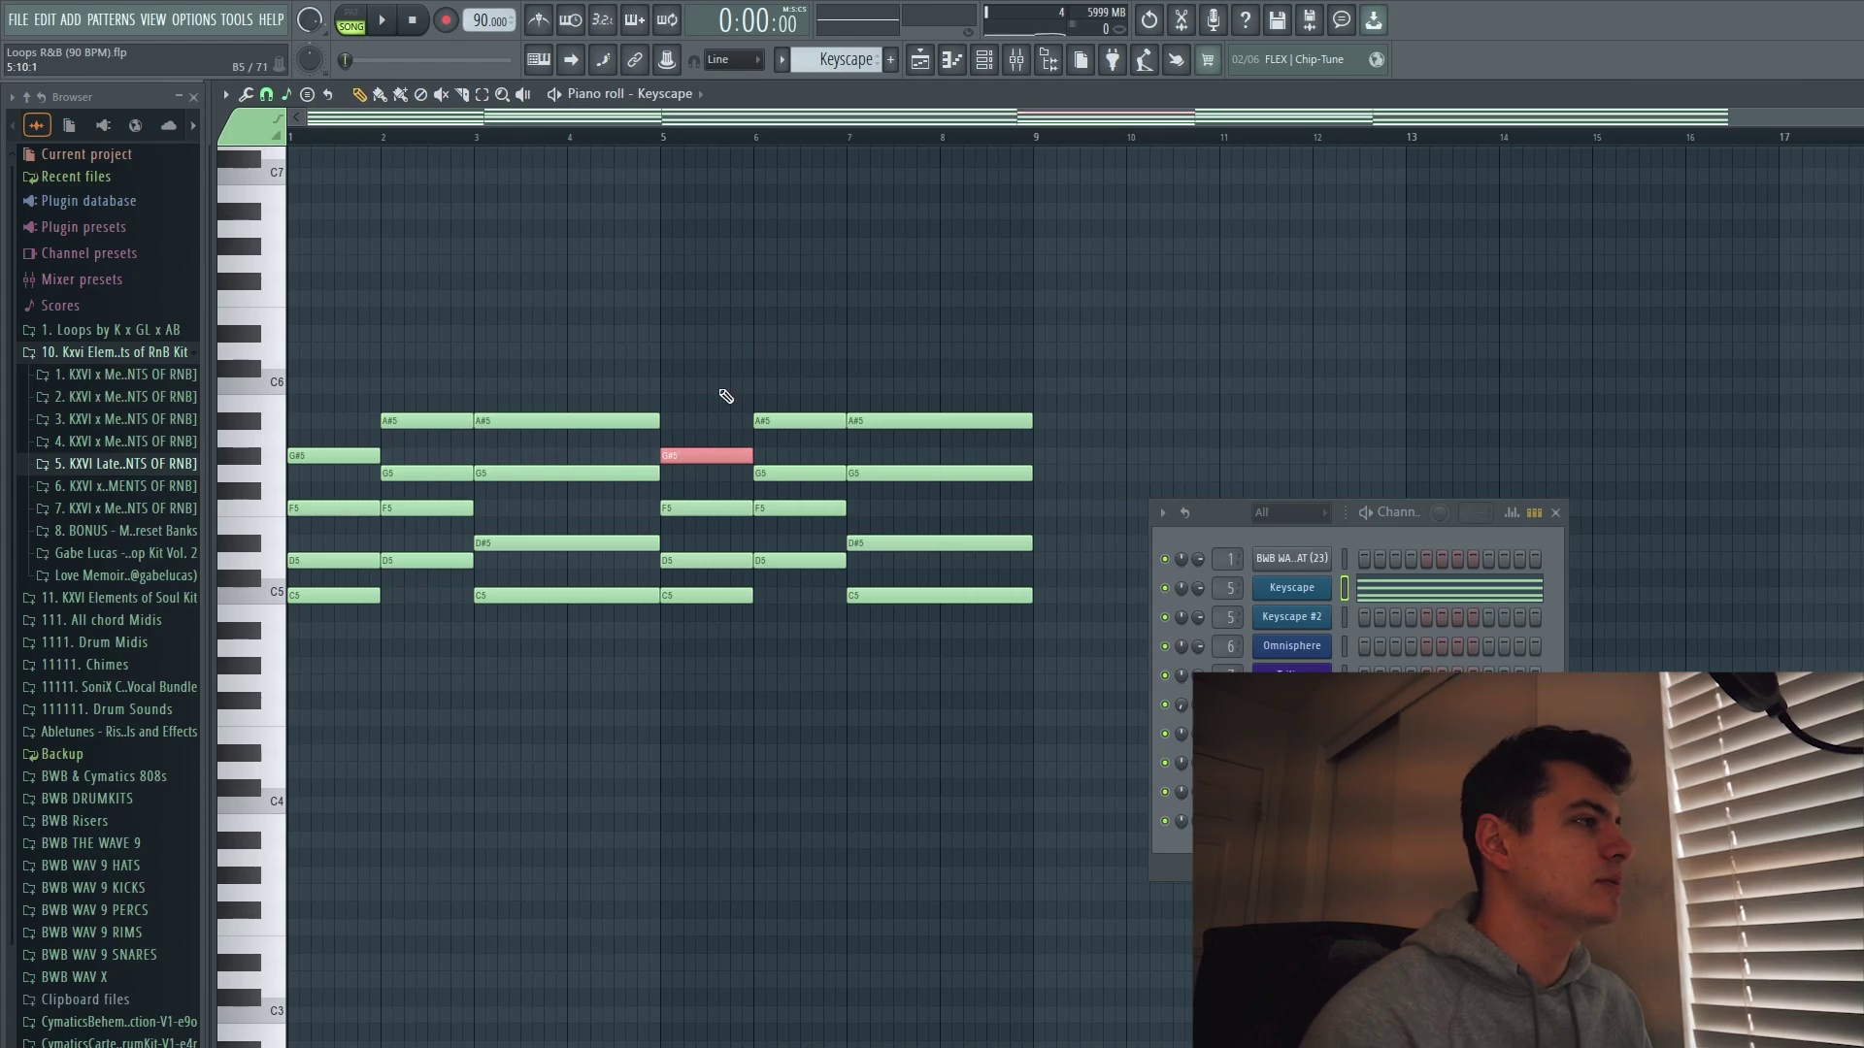
key(shift+Up)
key(shift+Up)
key(shift+Up)
key(shift+Up)
key(ctrl+d)
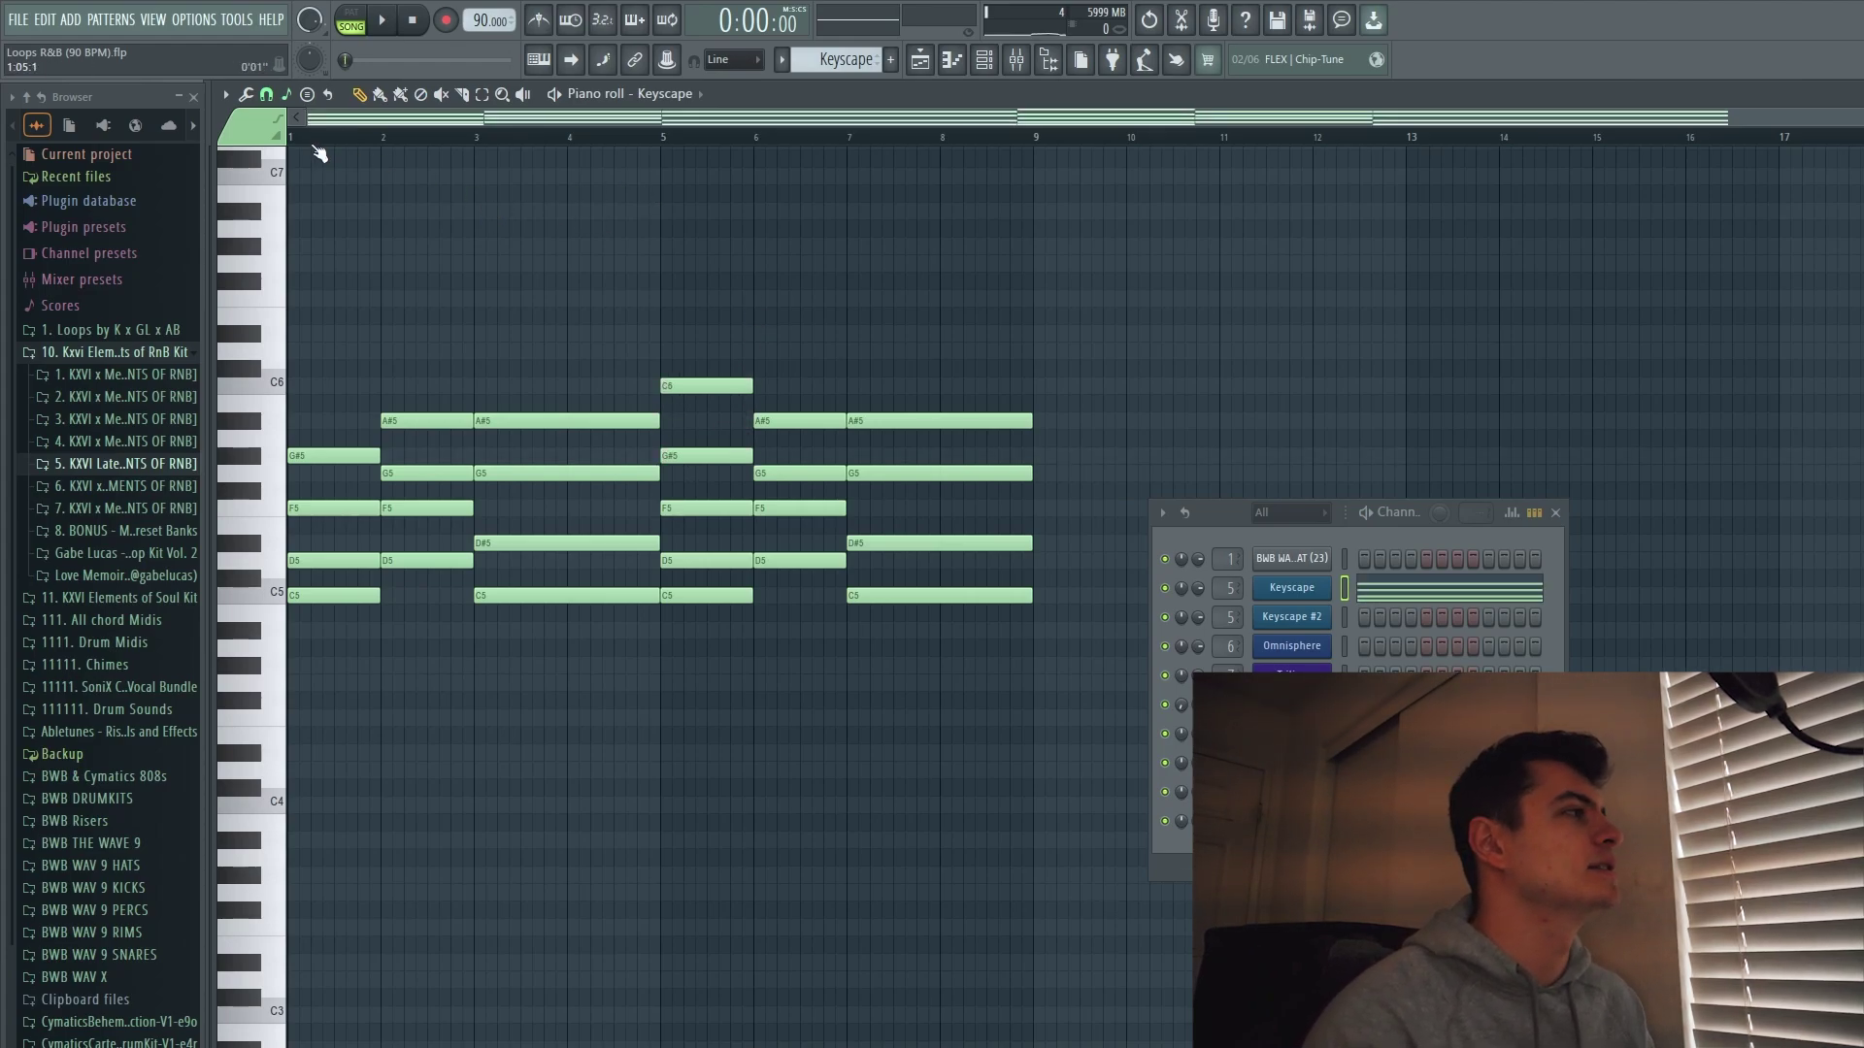
click(266, 93)
click(291, 243)
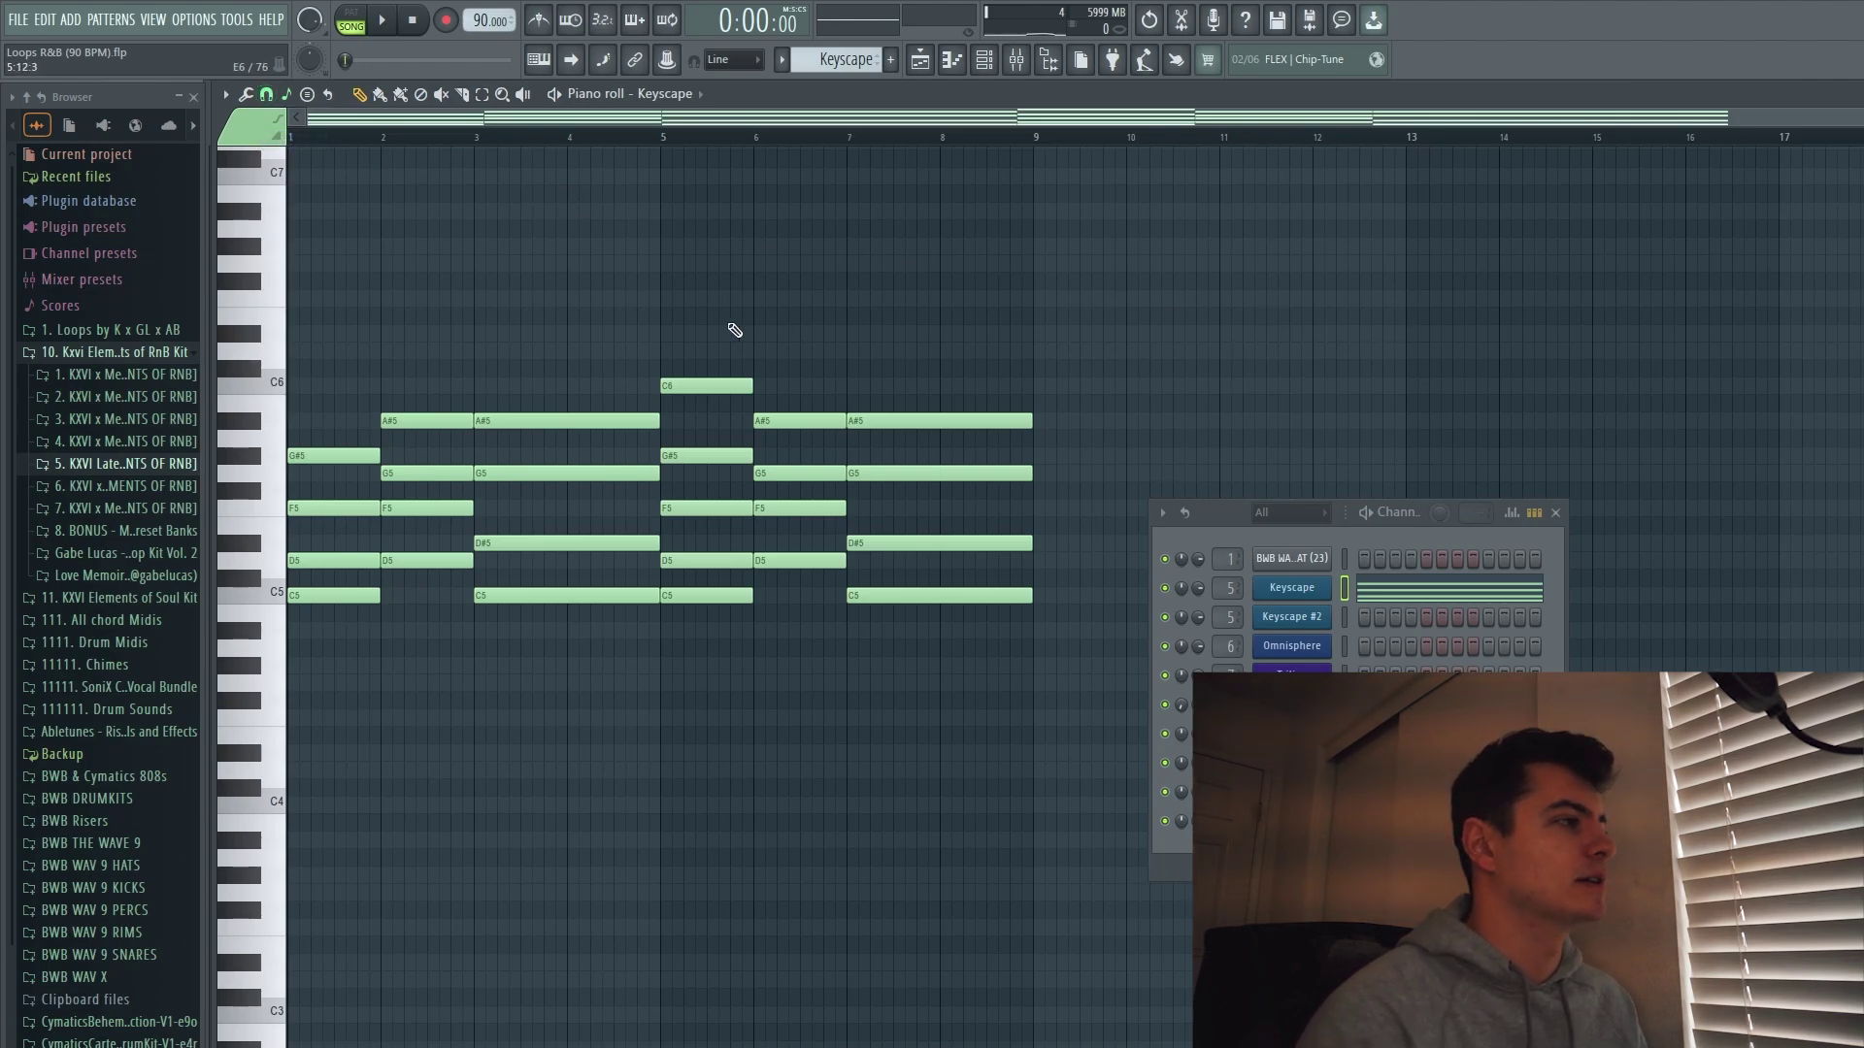
drag(732, 324, 736, 612)
Play back the eight-bar chord progression with the varied bar 5 chord.
key(space)
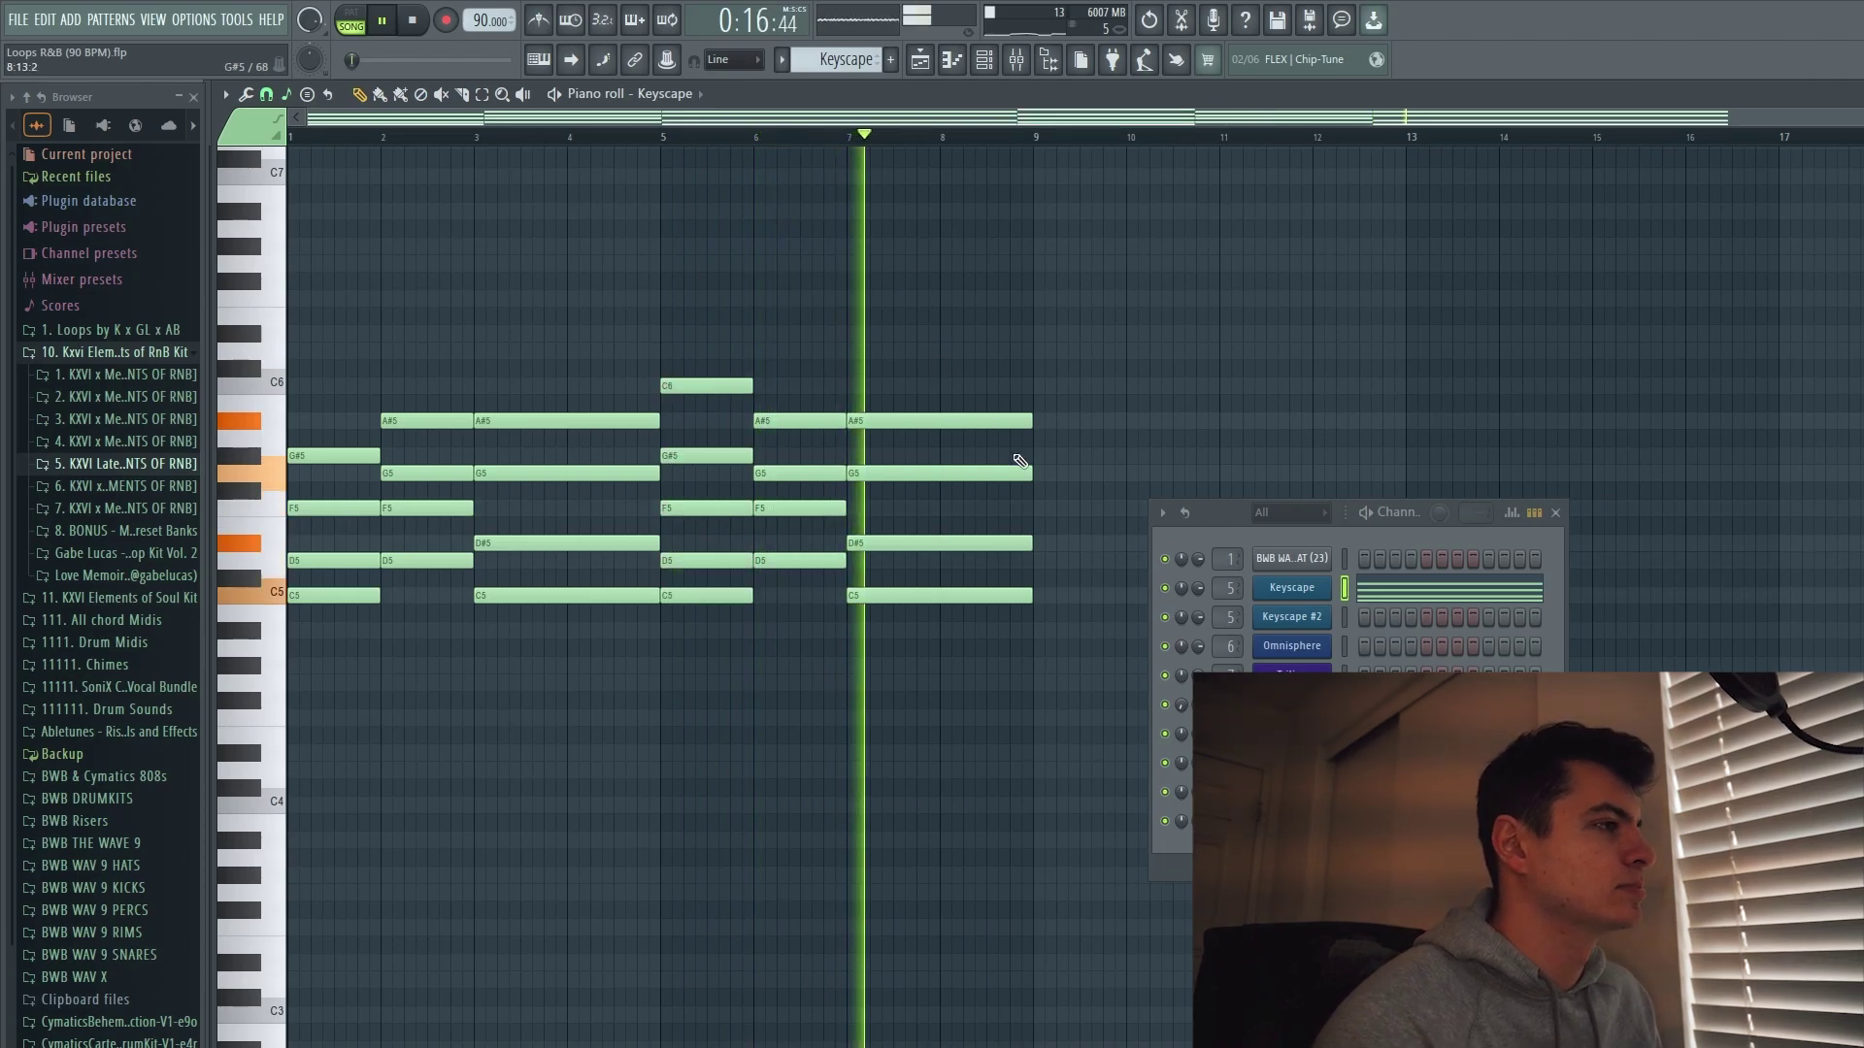
key(space)
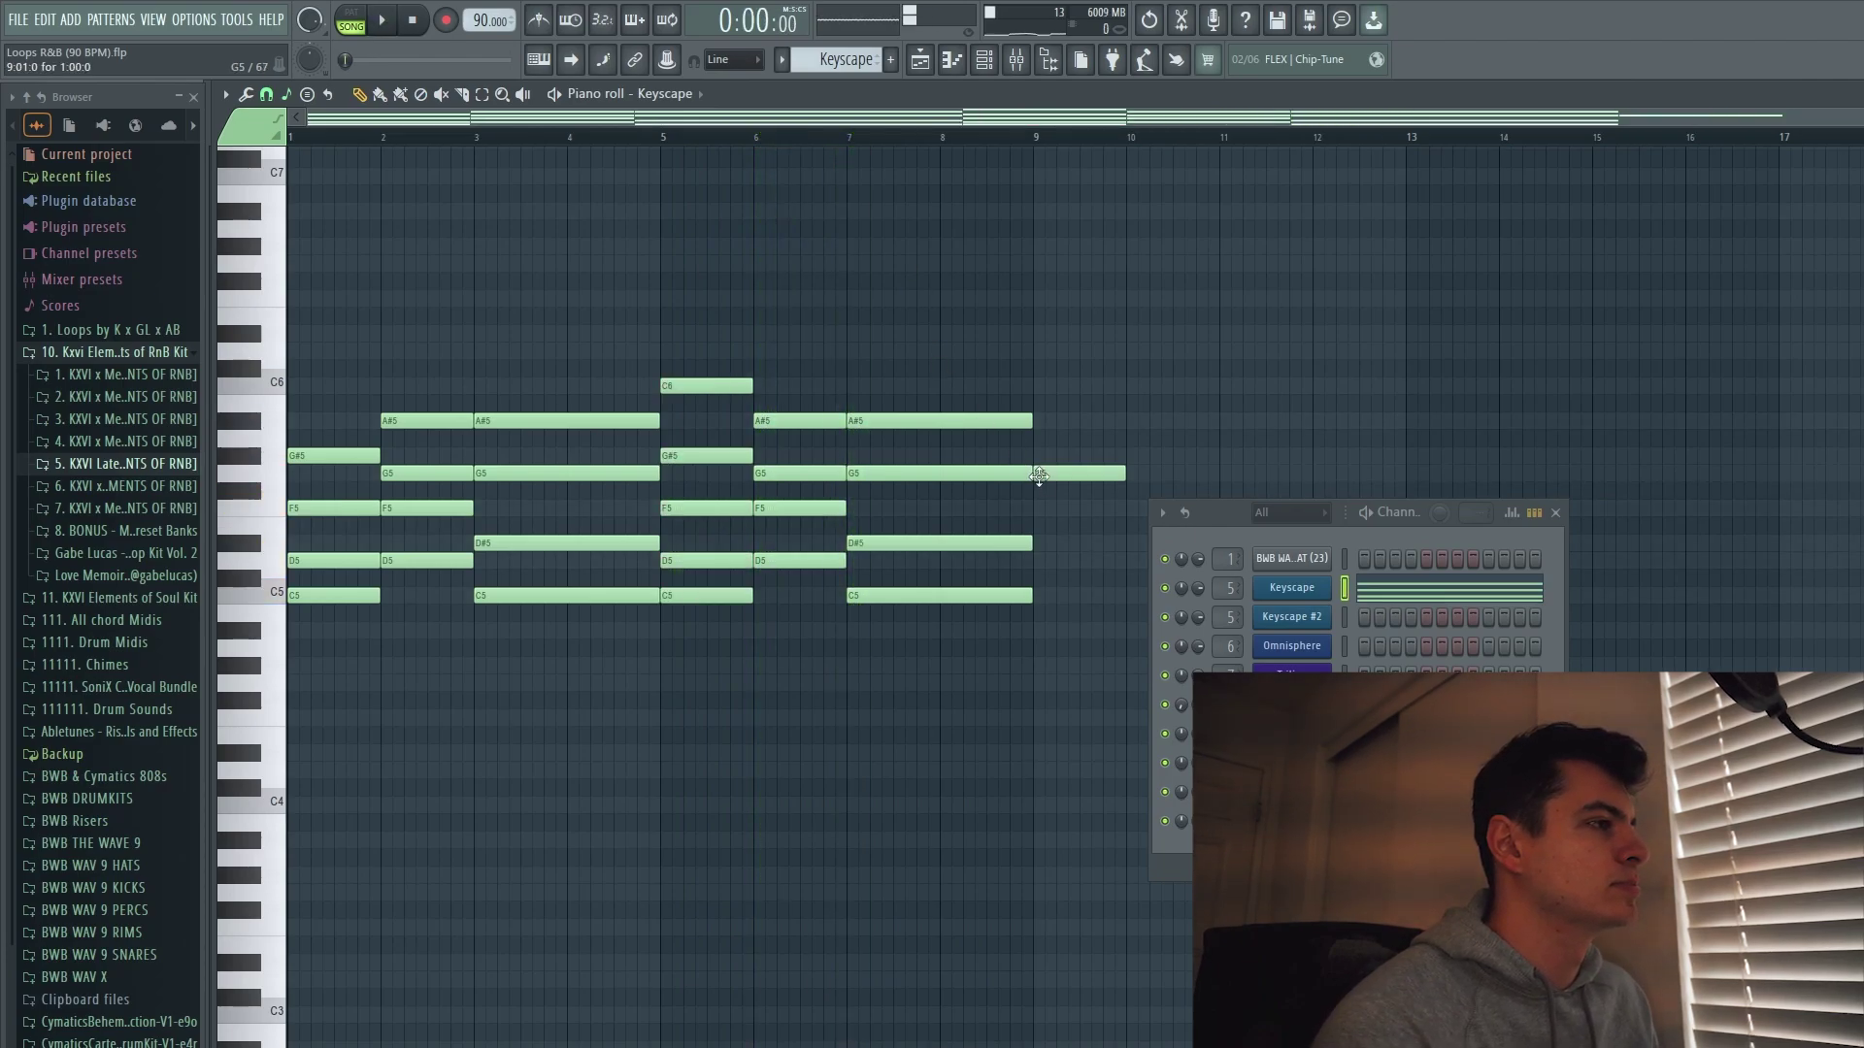
Lower the bar 7 chord's A#5 note one octave to A#4, and play back the second half of the progression.
click(941, 421)
key(ctrl+Down)
key(ctrl+d)
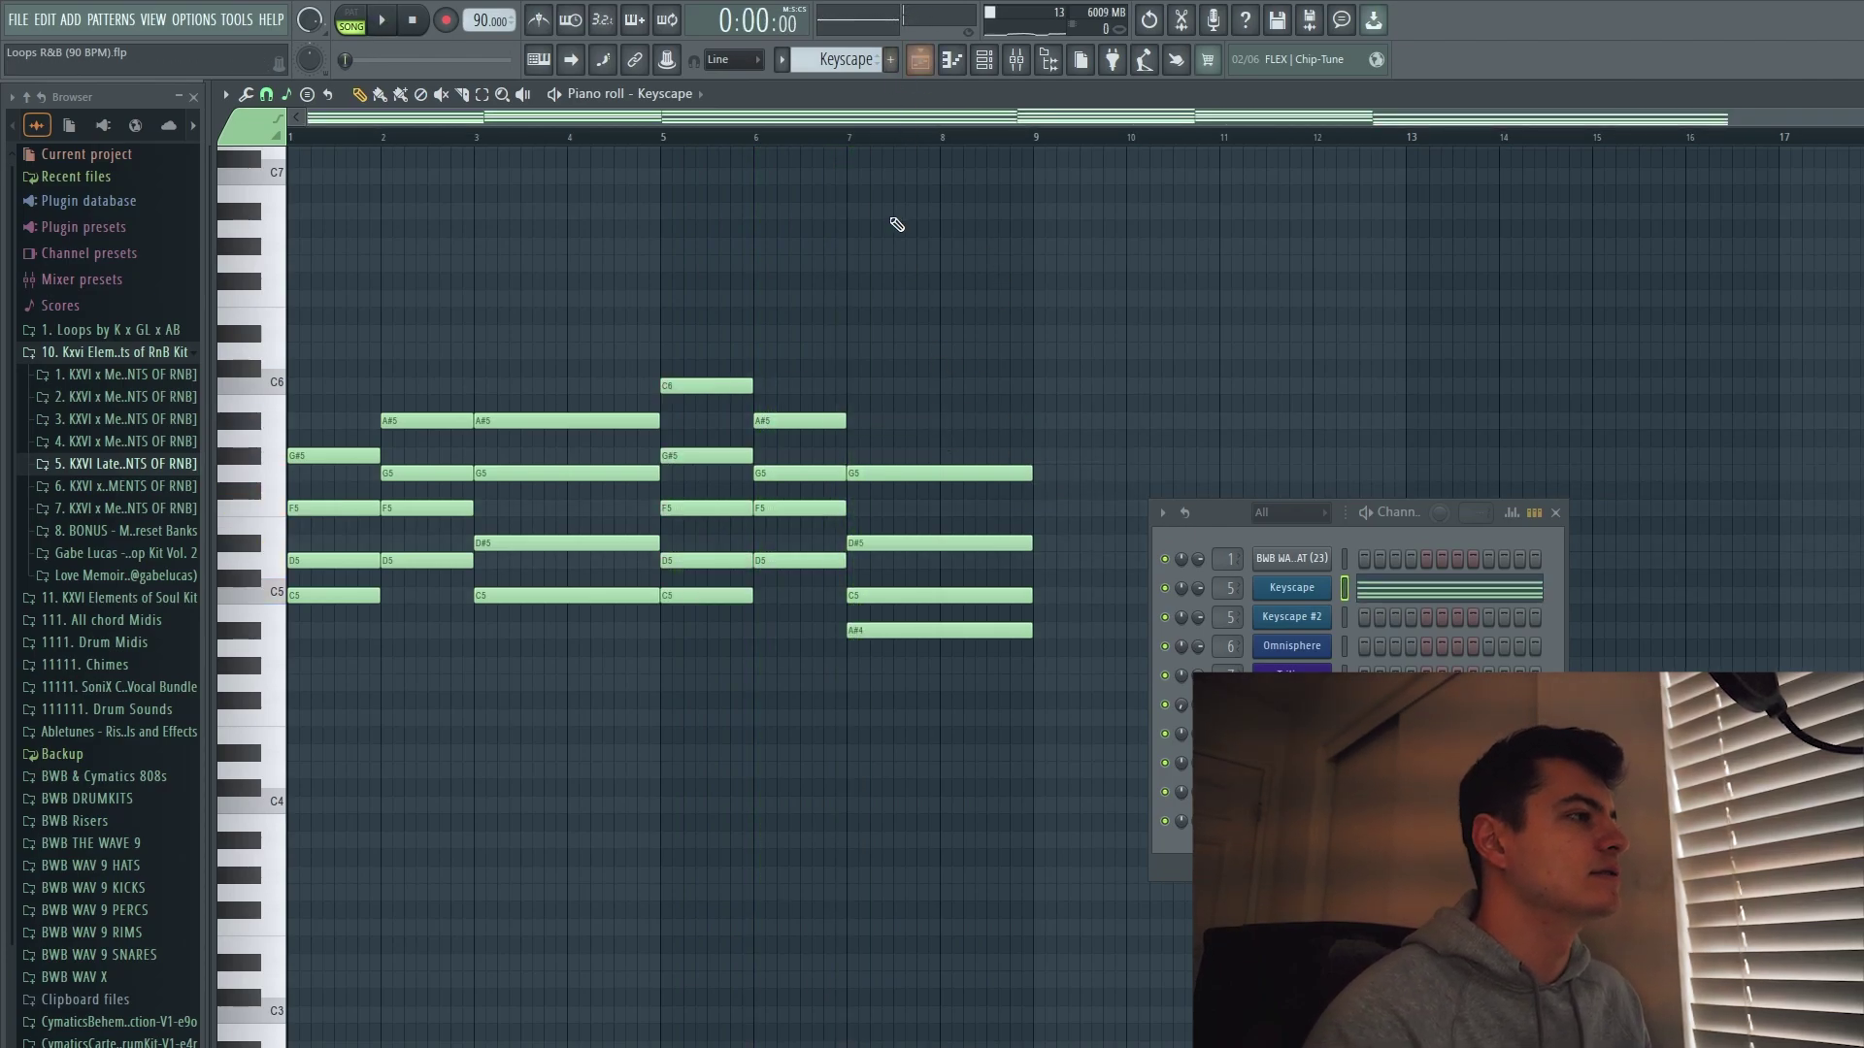
key(space)
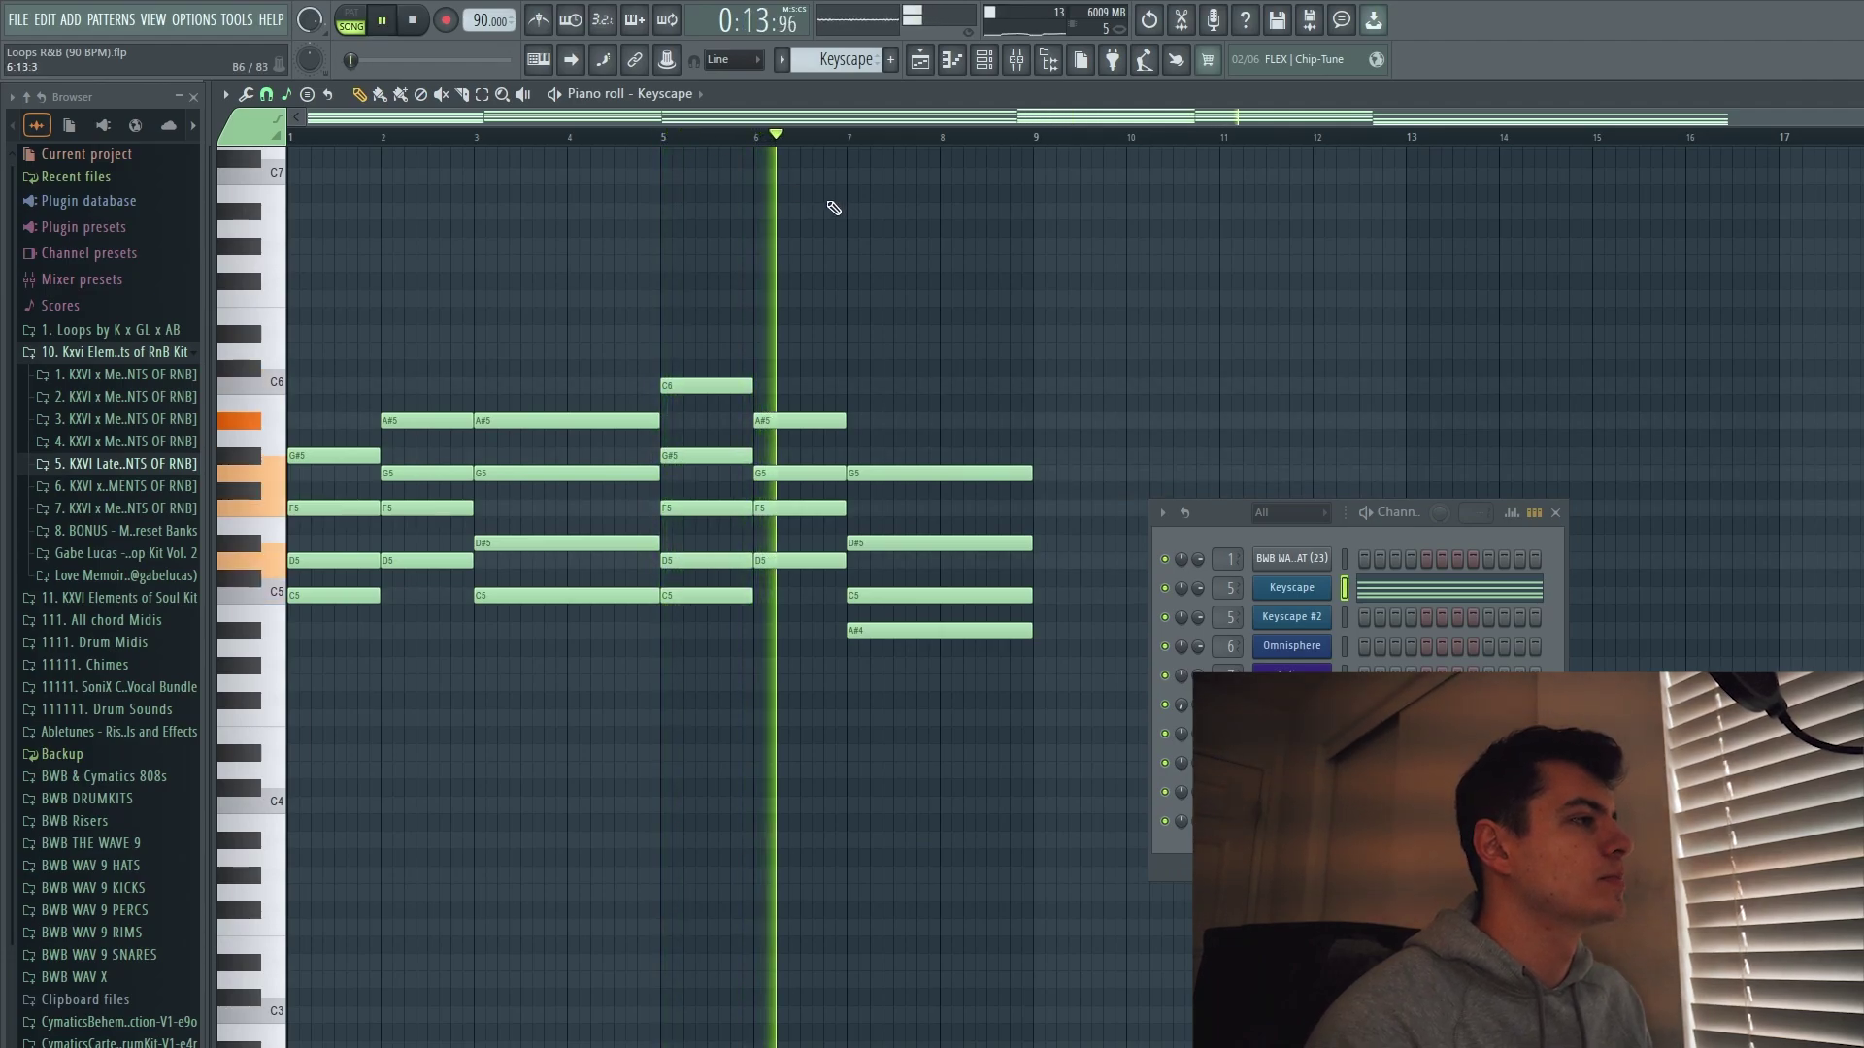
key(space)
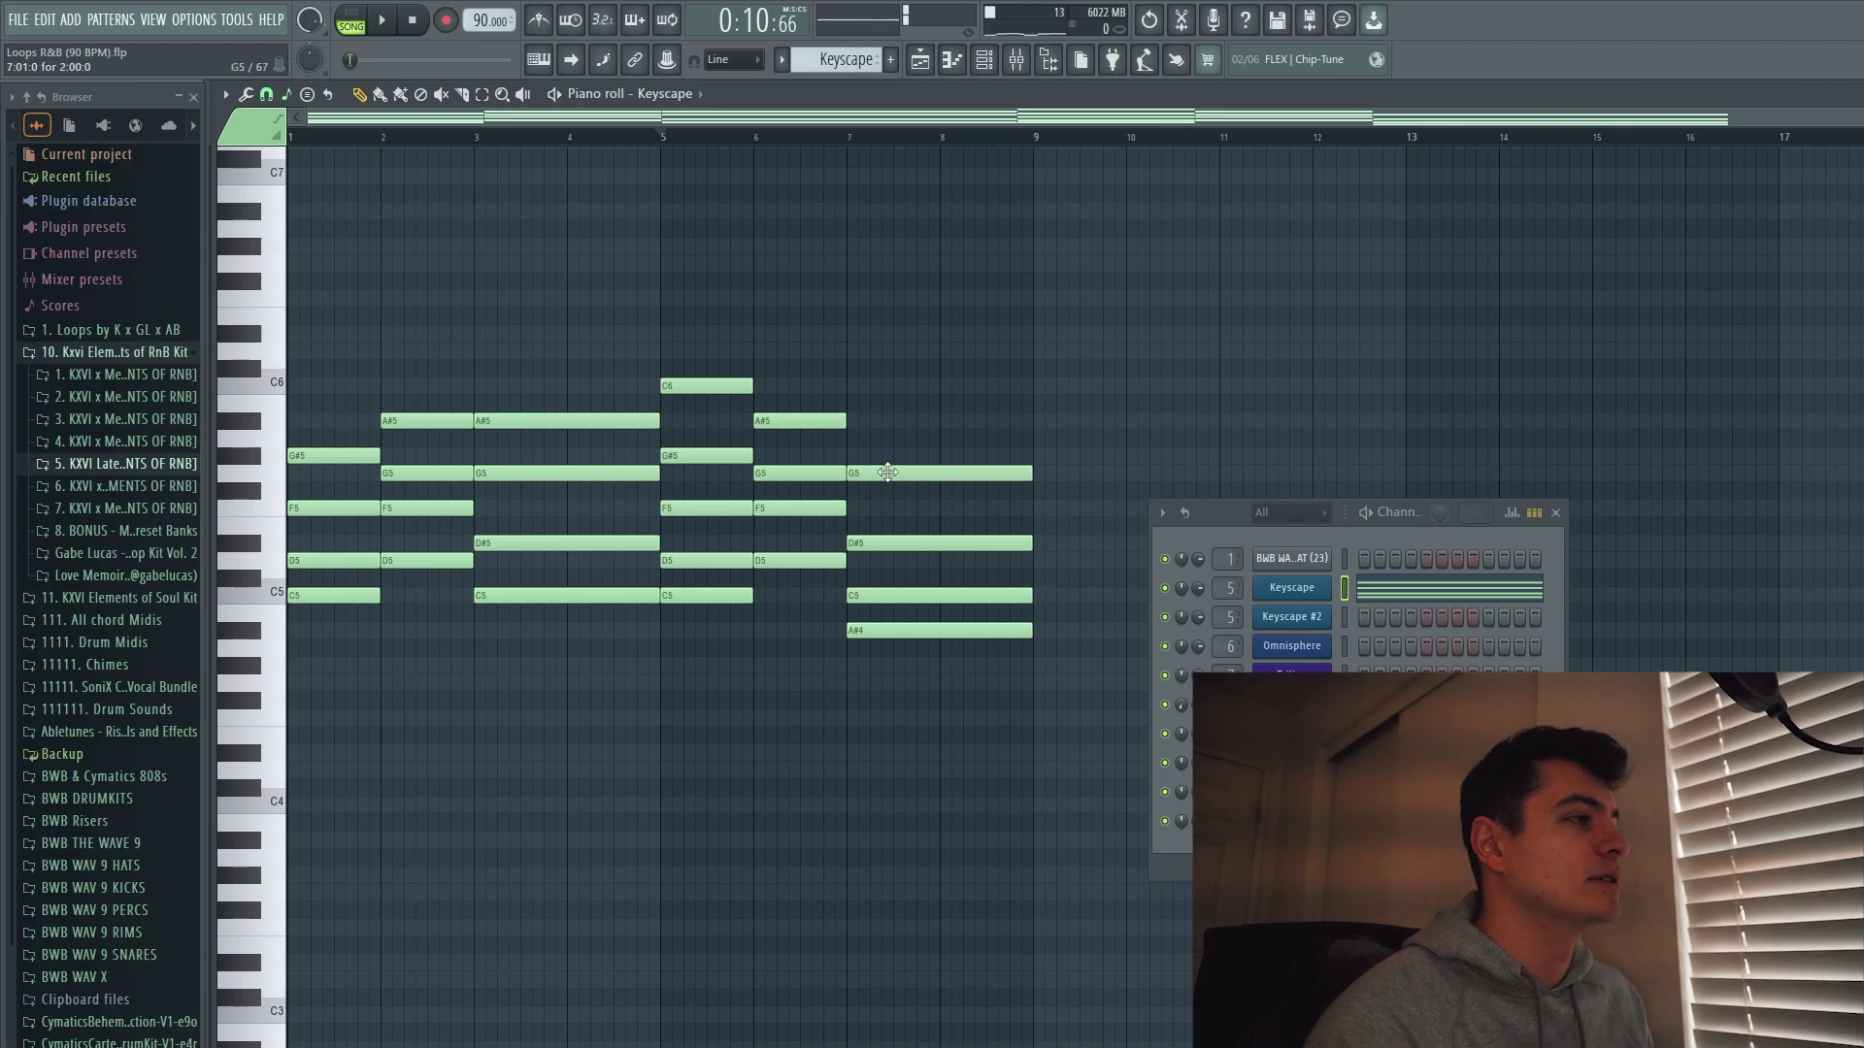
Add a D6 note to the bar 6 chord by copying its A#5 note four semitones higher, and play it back.
click(791, 416)
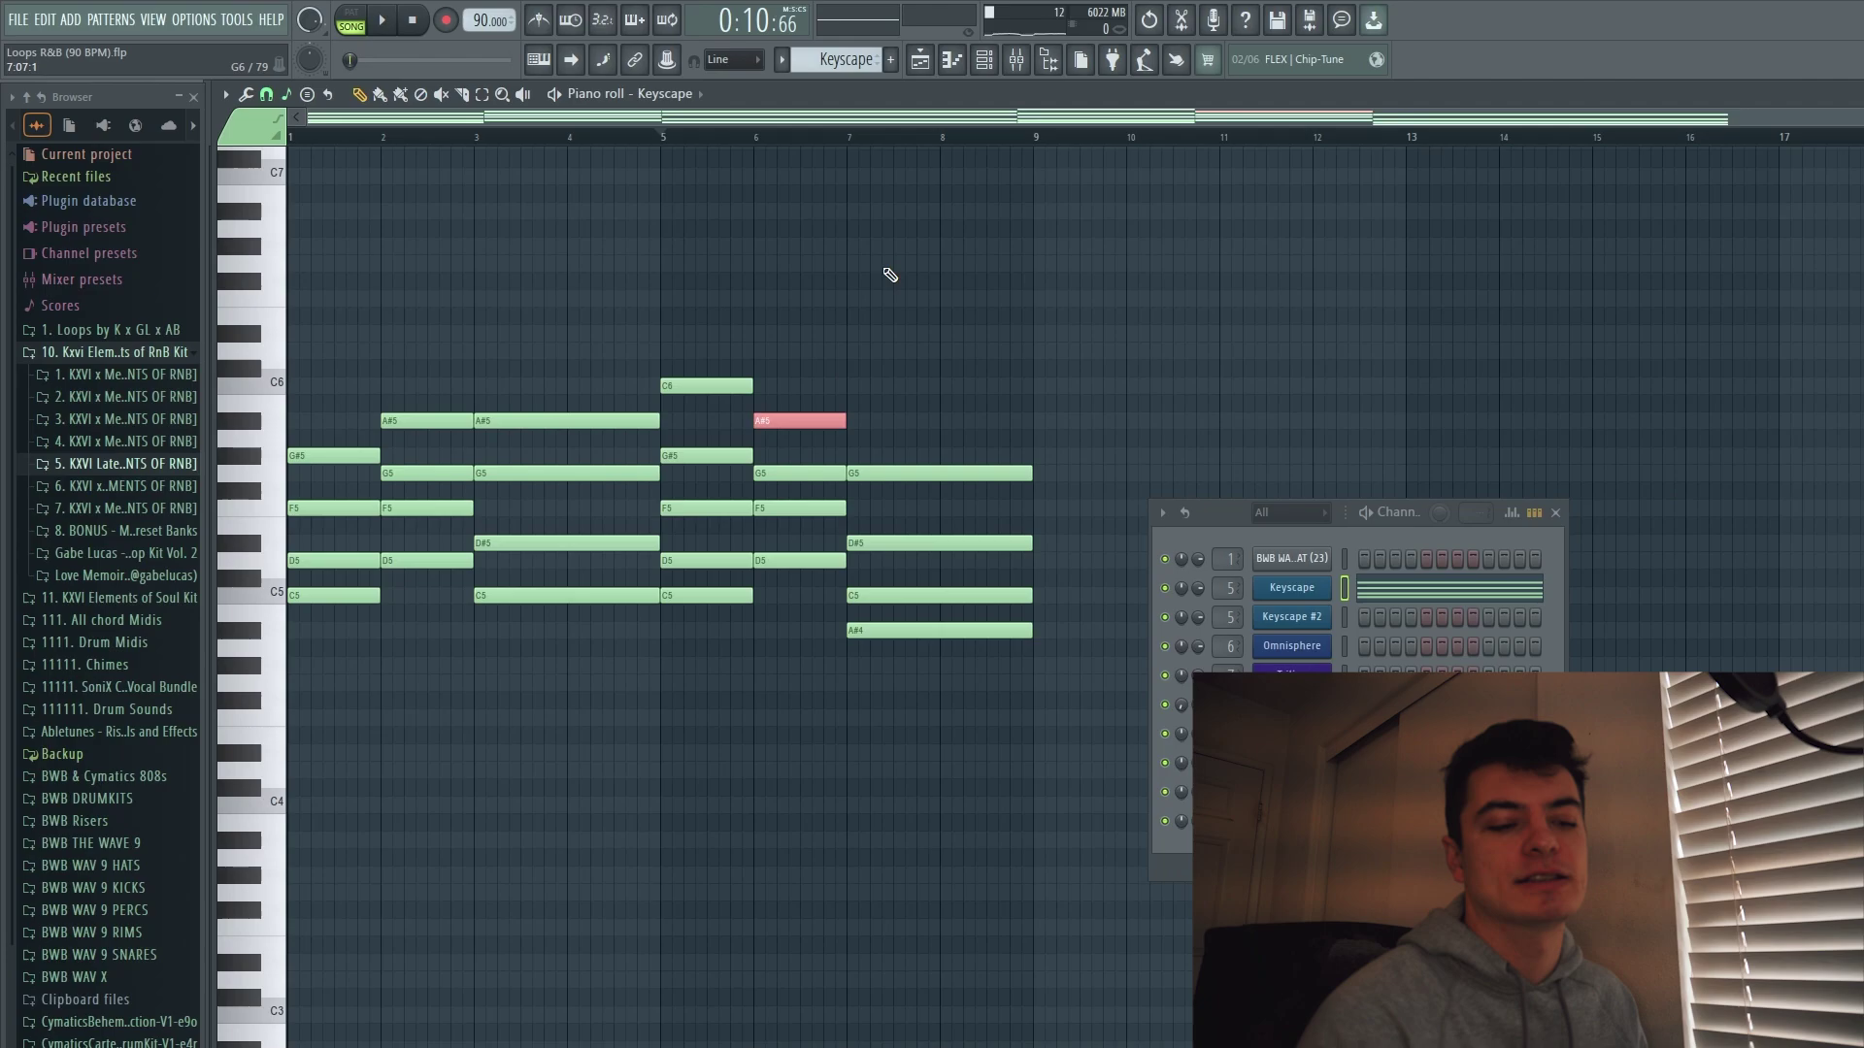
key(shift+Up)
key(shift+Up)
key(shift+Up)
key(shift+Up)
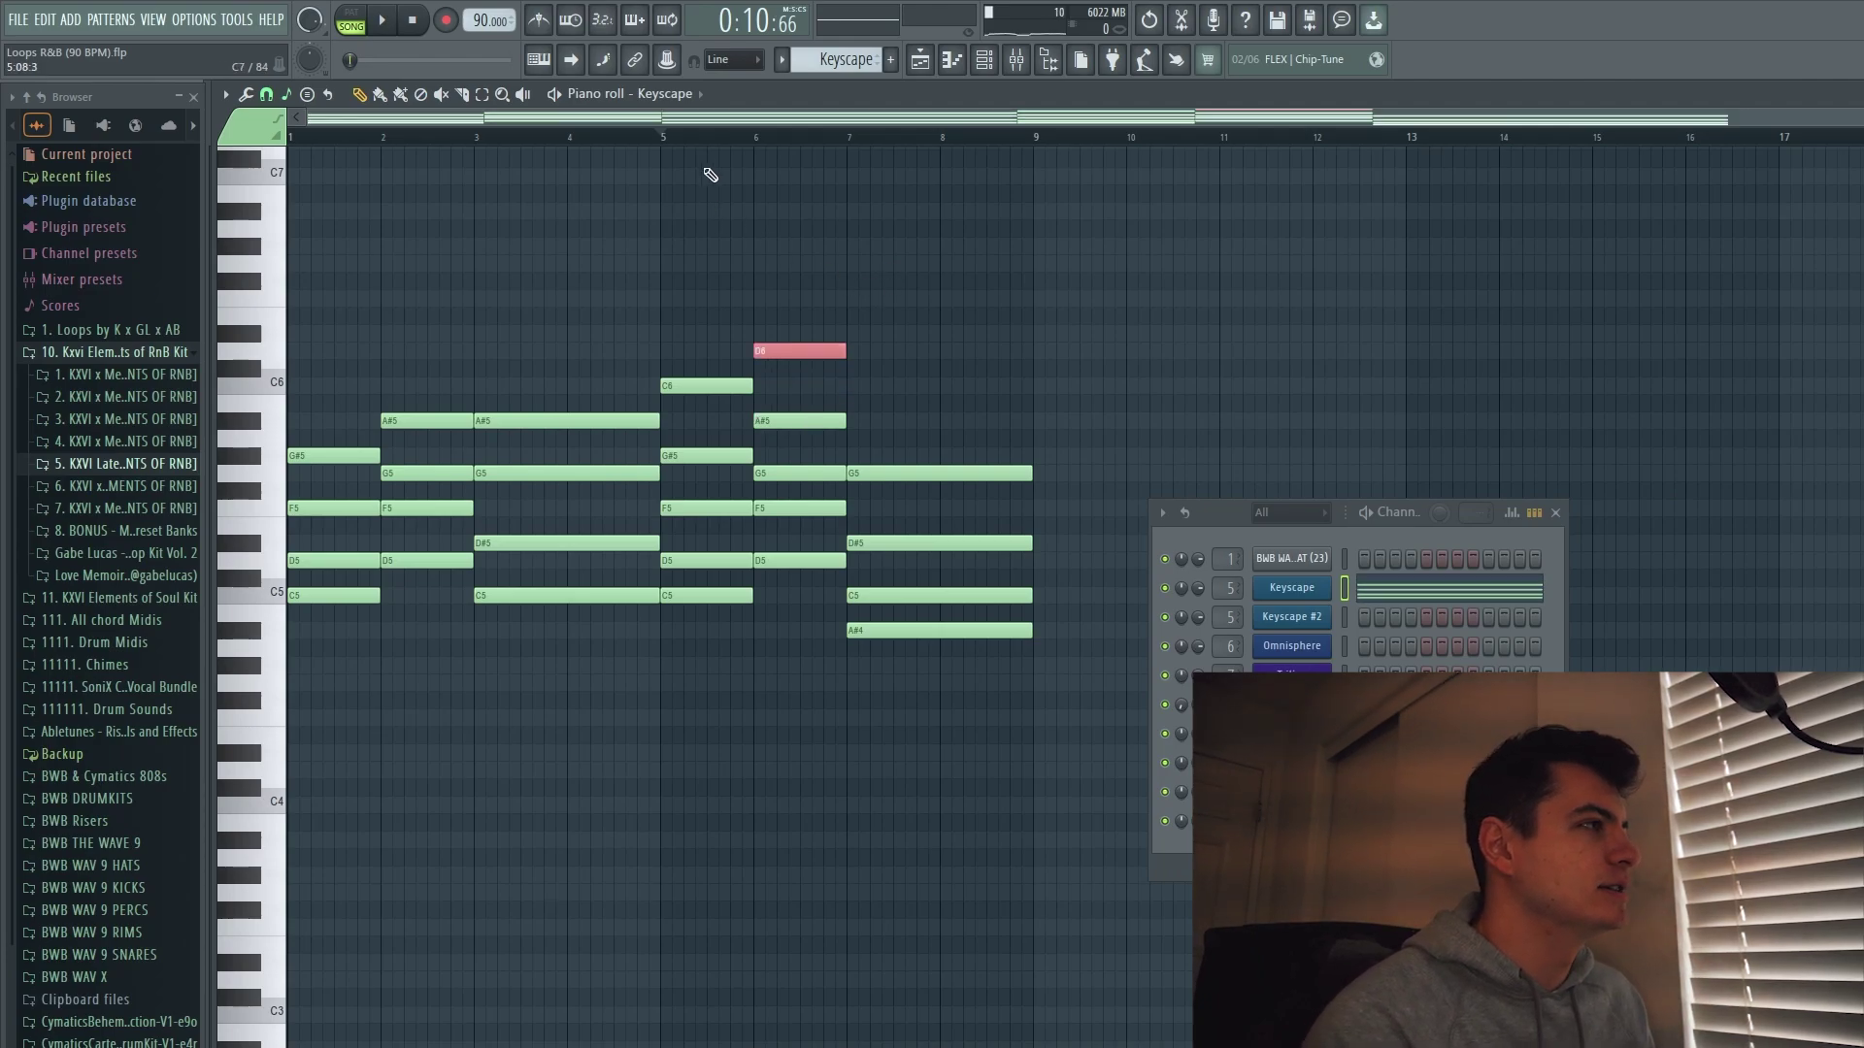
click(898, 251)
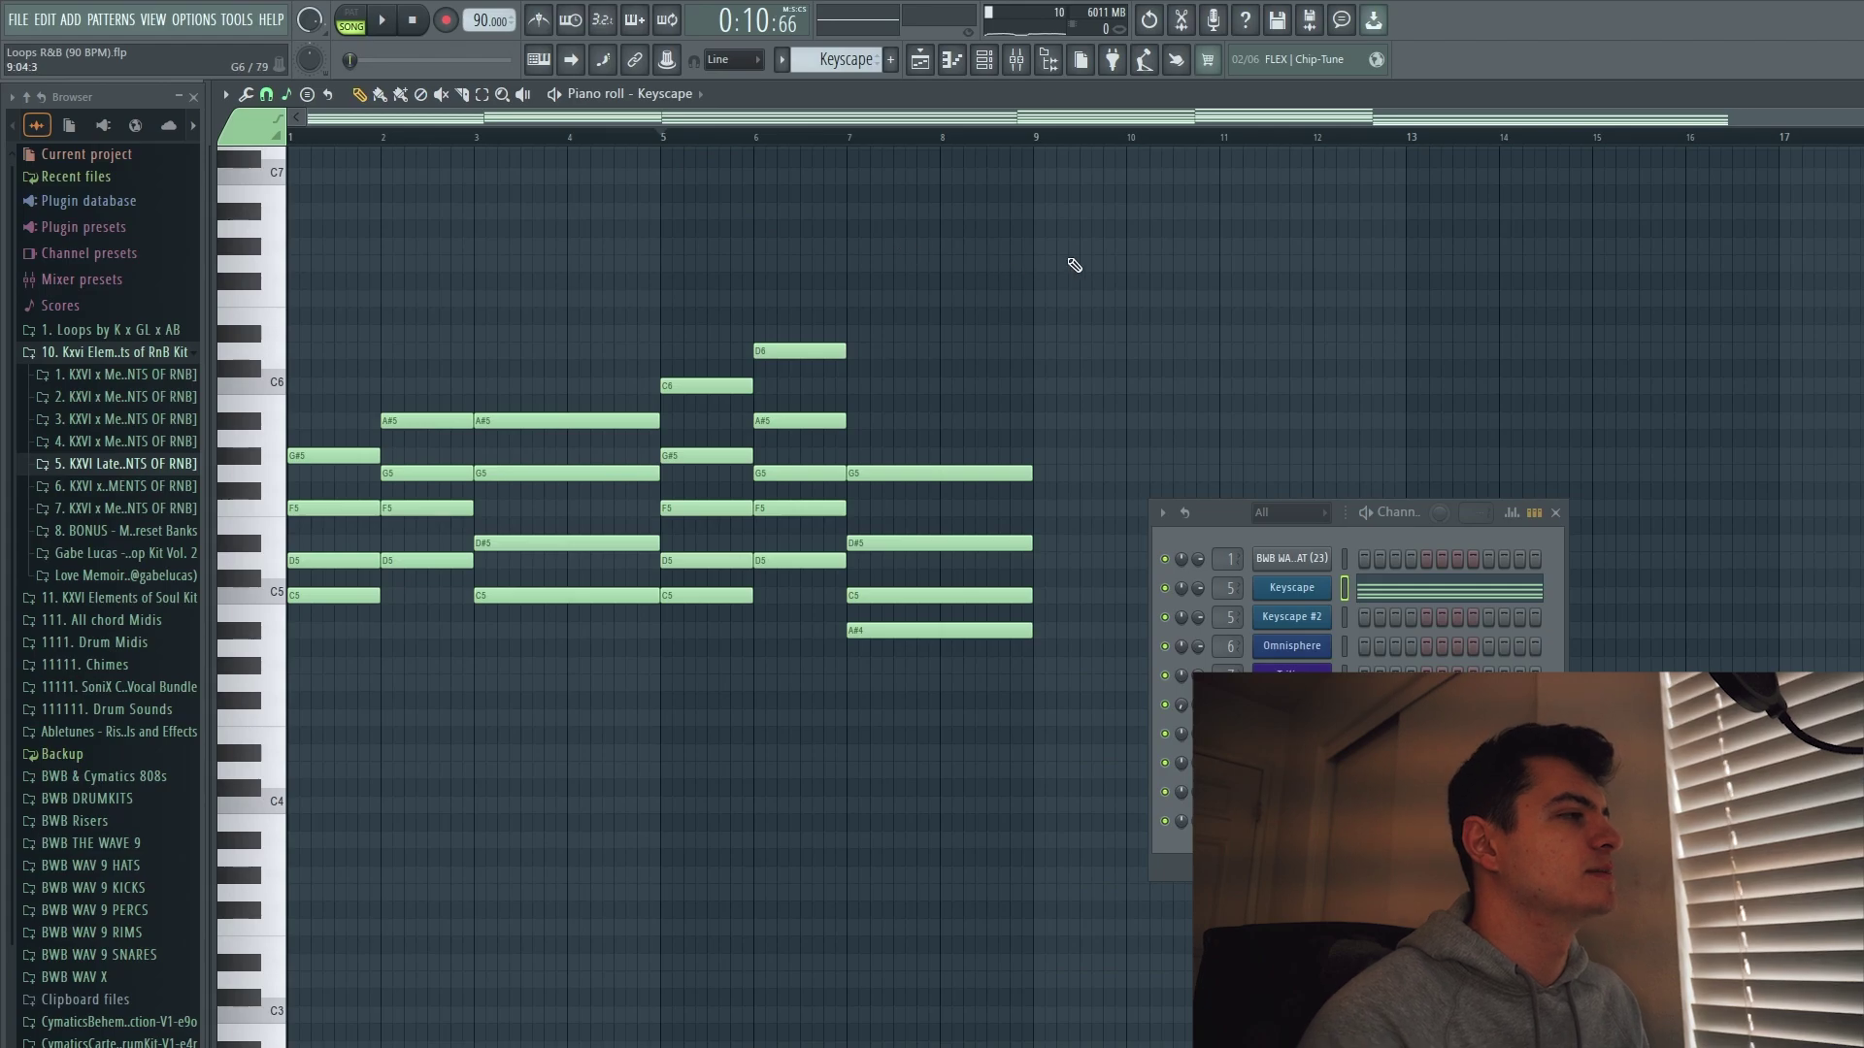
key(space)
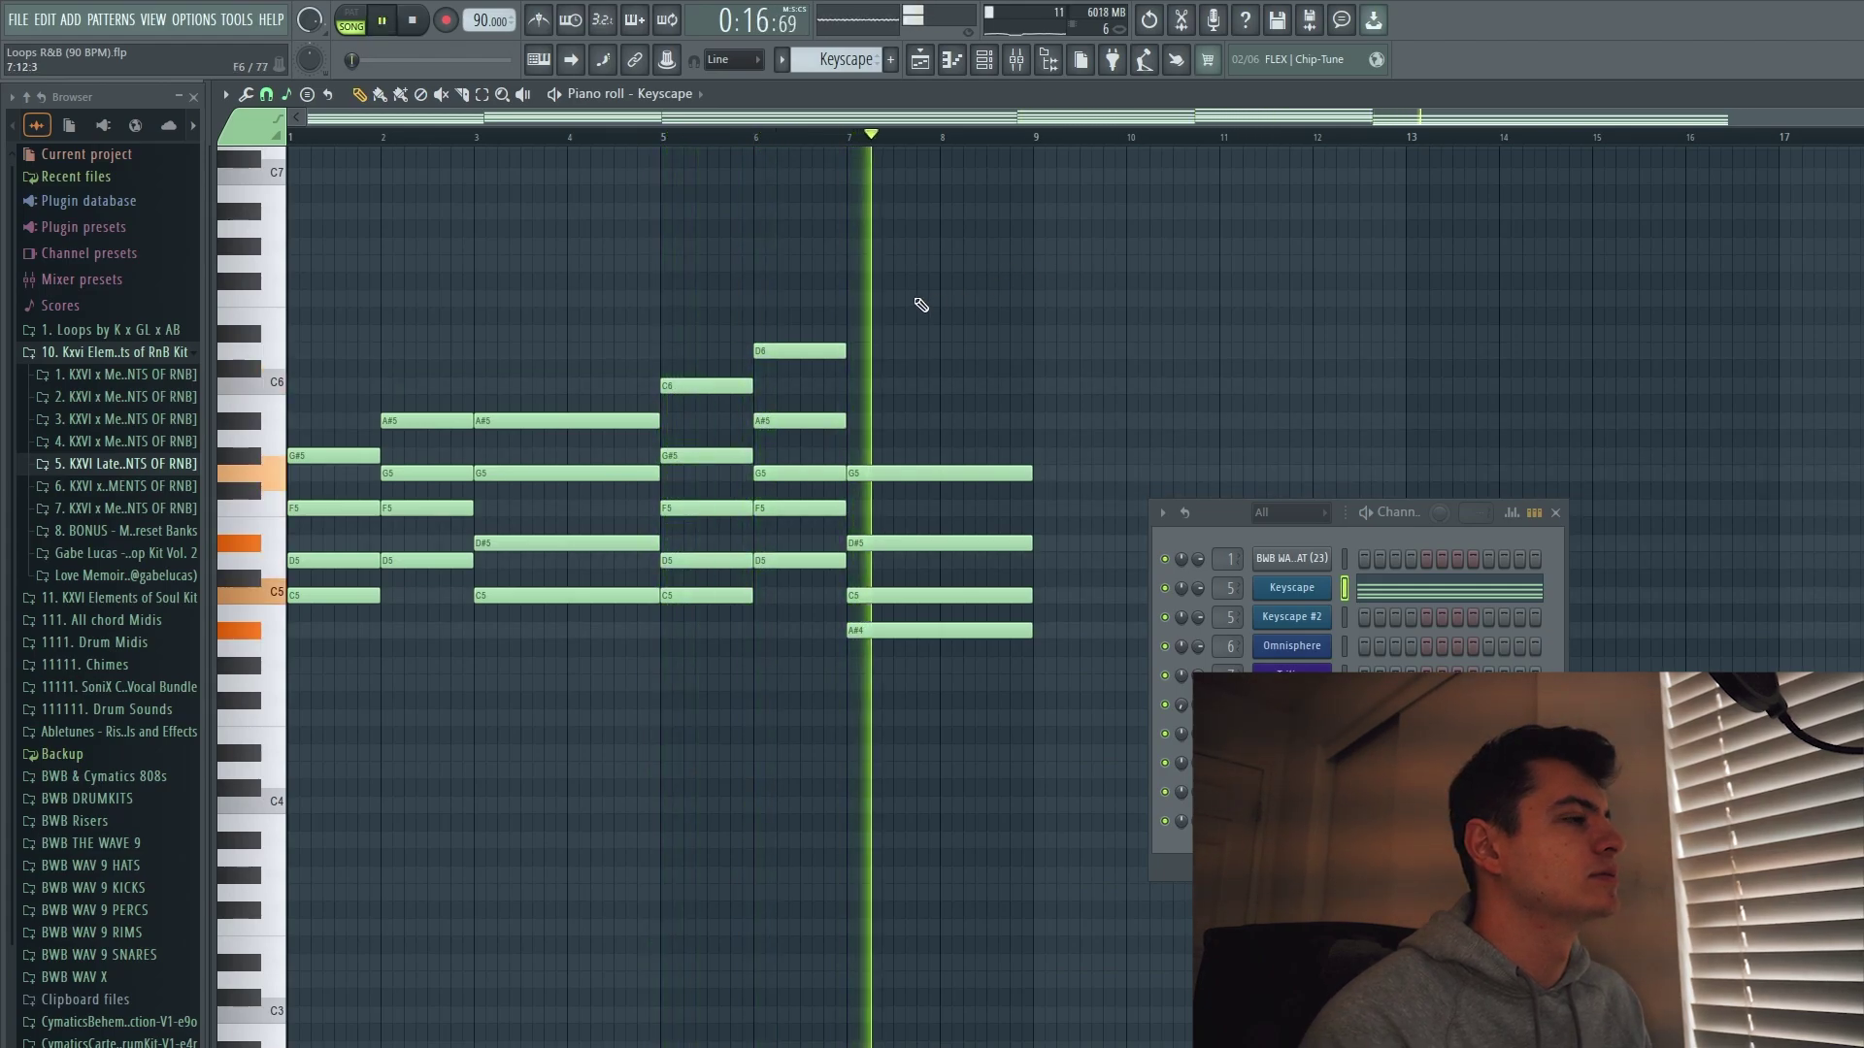
key(space)
Try lowering the bar 6 chord's D6 note by octaves, and return it to D6.
ctrl+click(815, 351)
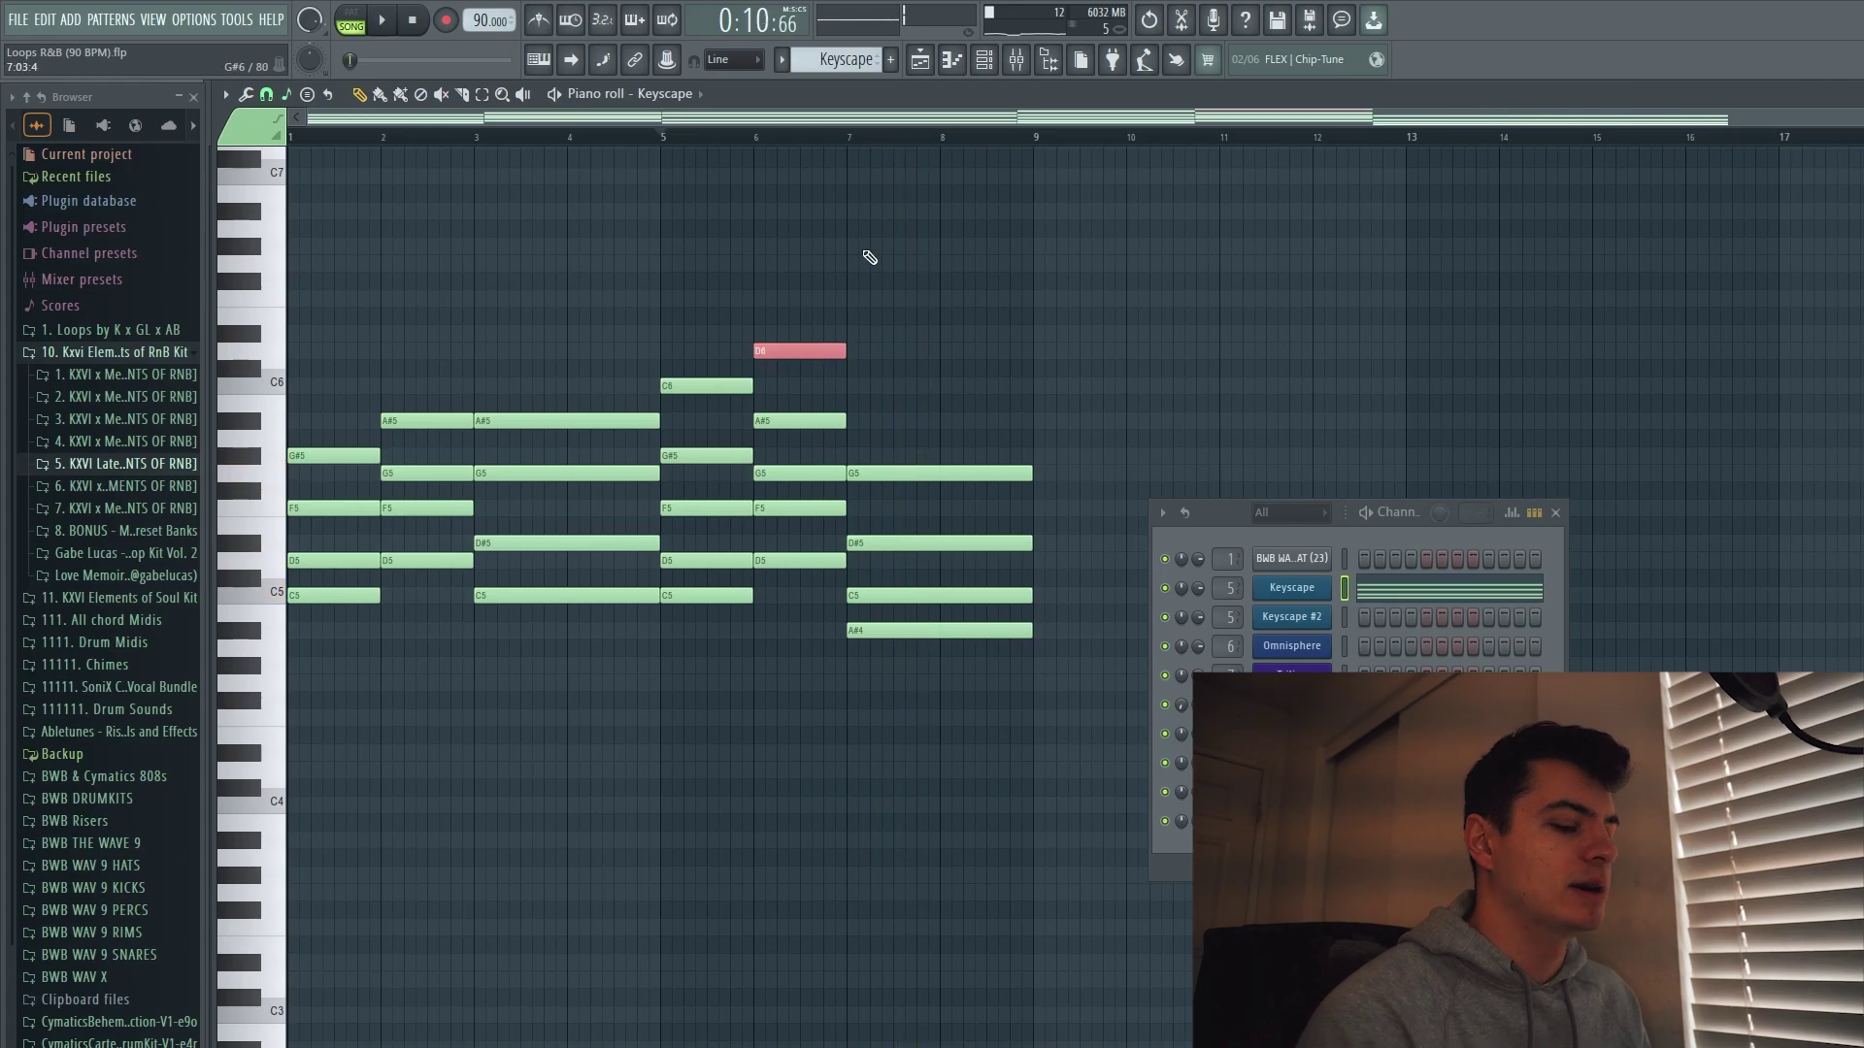
key(ctrl+Down)
key(ctrl+Down)
key(ctrl+Up)
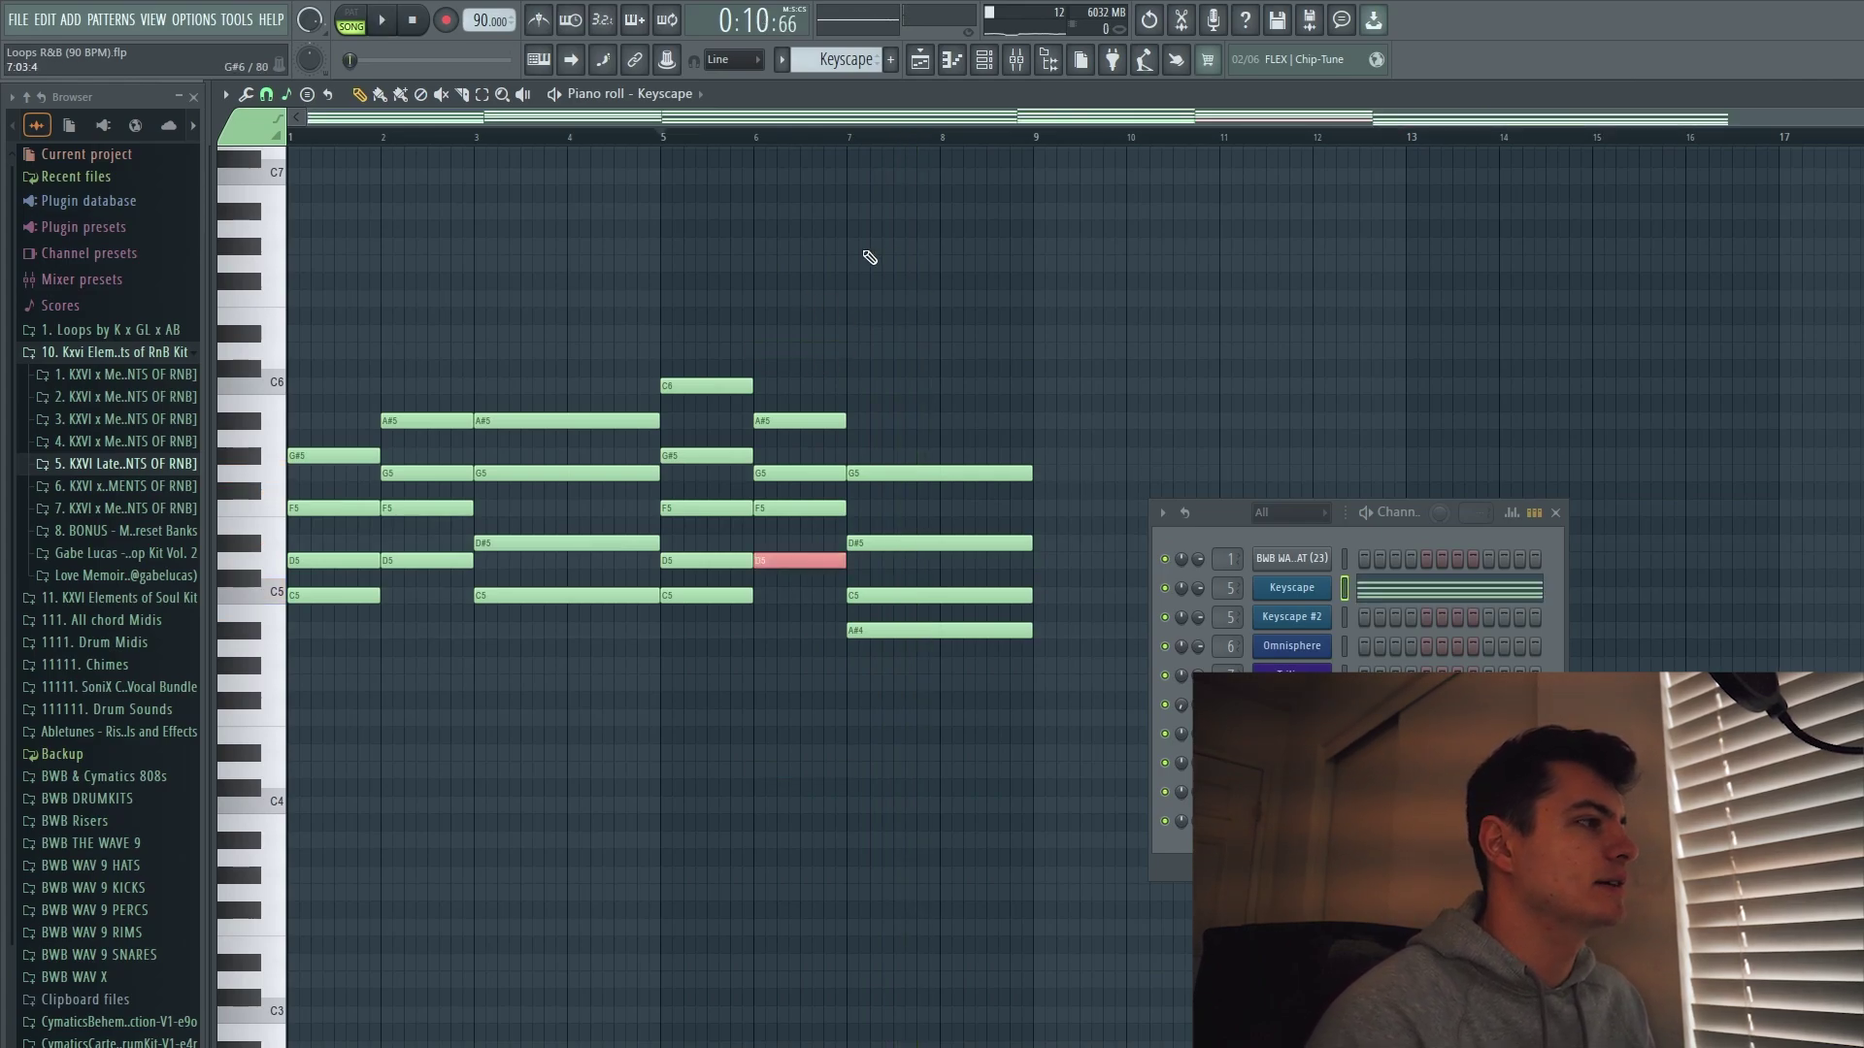
key(ctrl+Up)
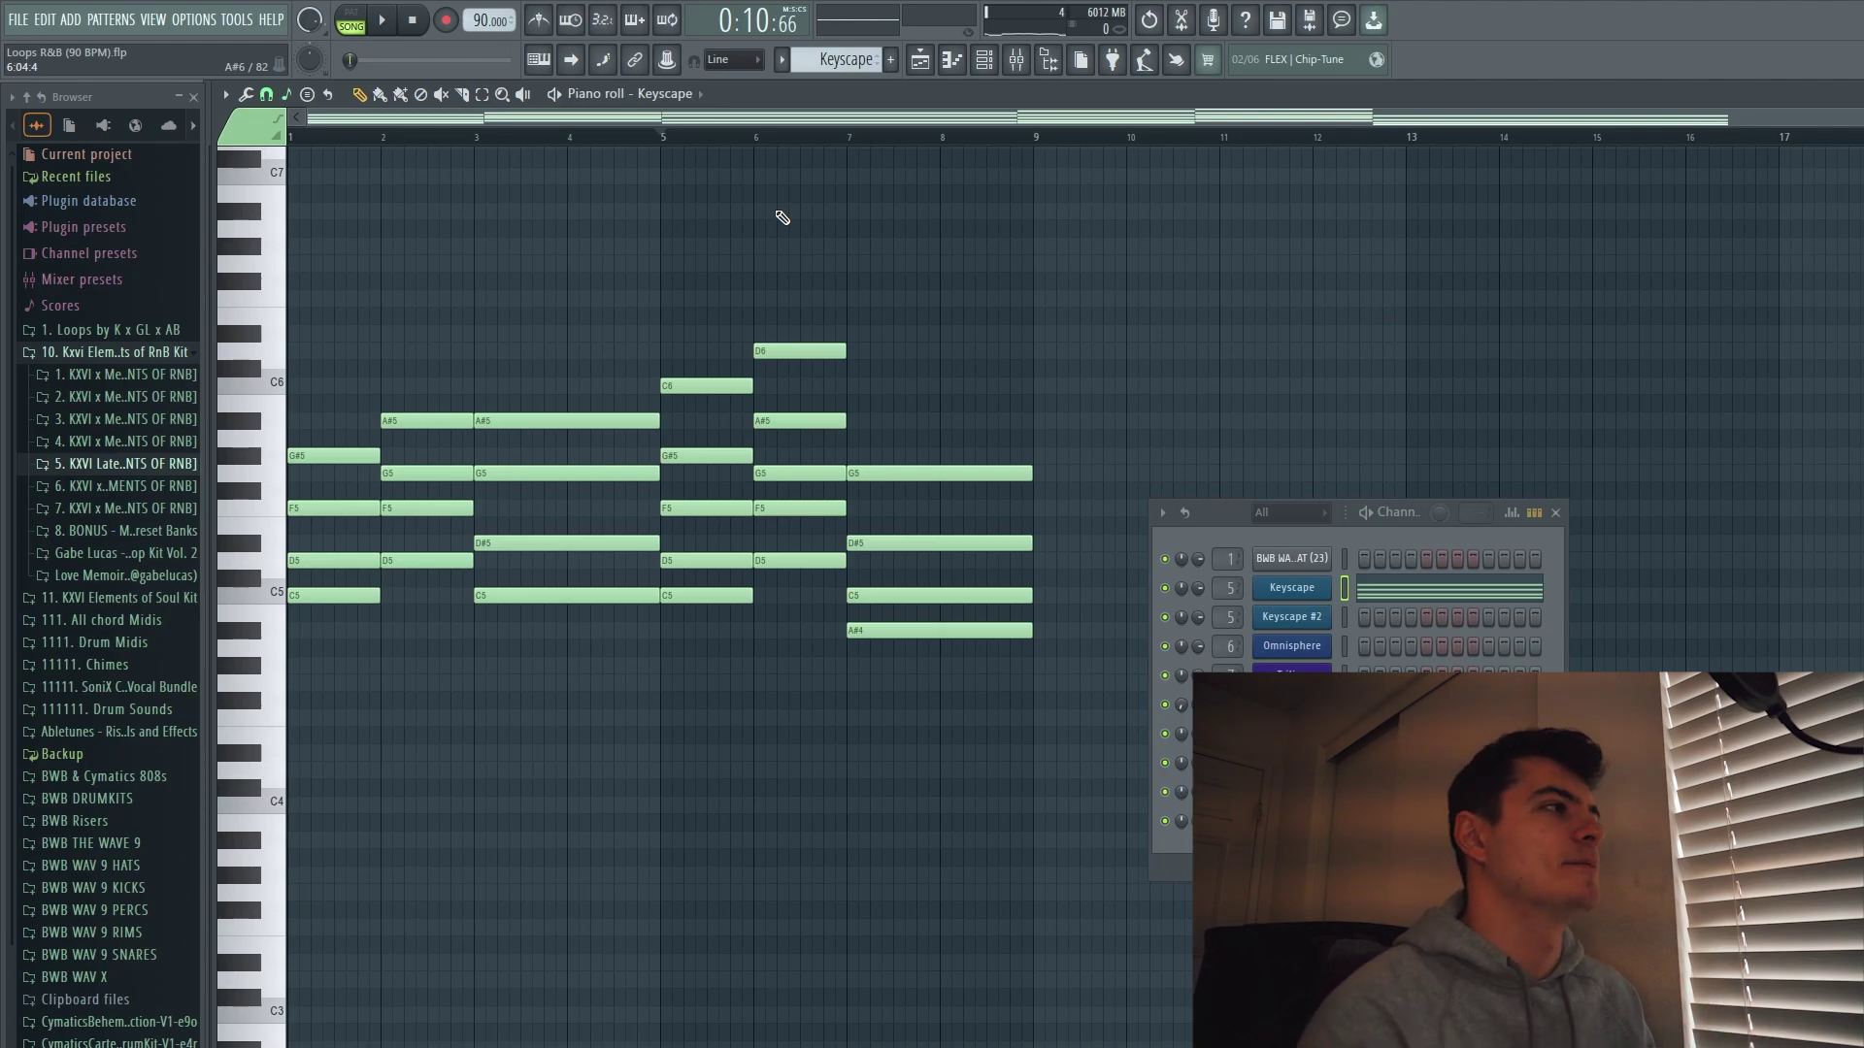
Set the piano roll's grid snapping to Line and play back the progression.
click(266, 94)
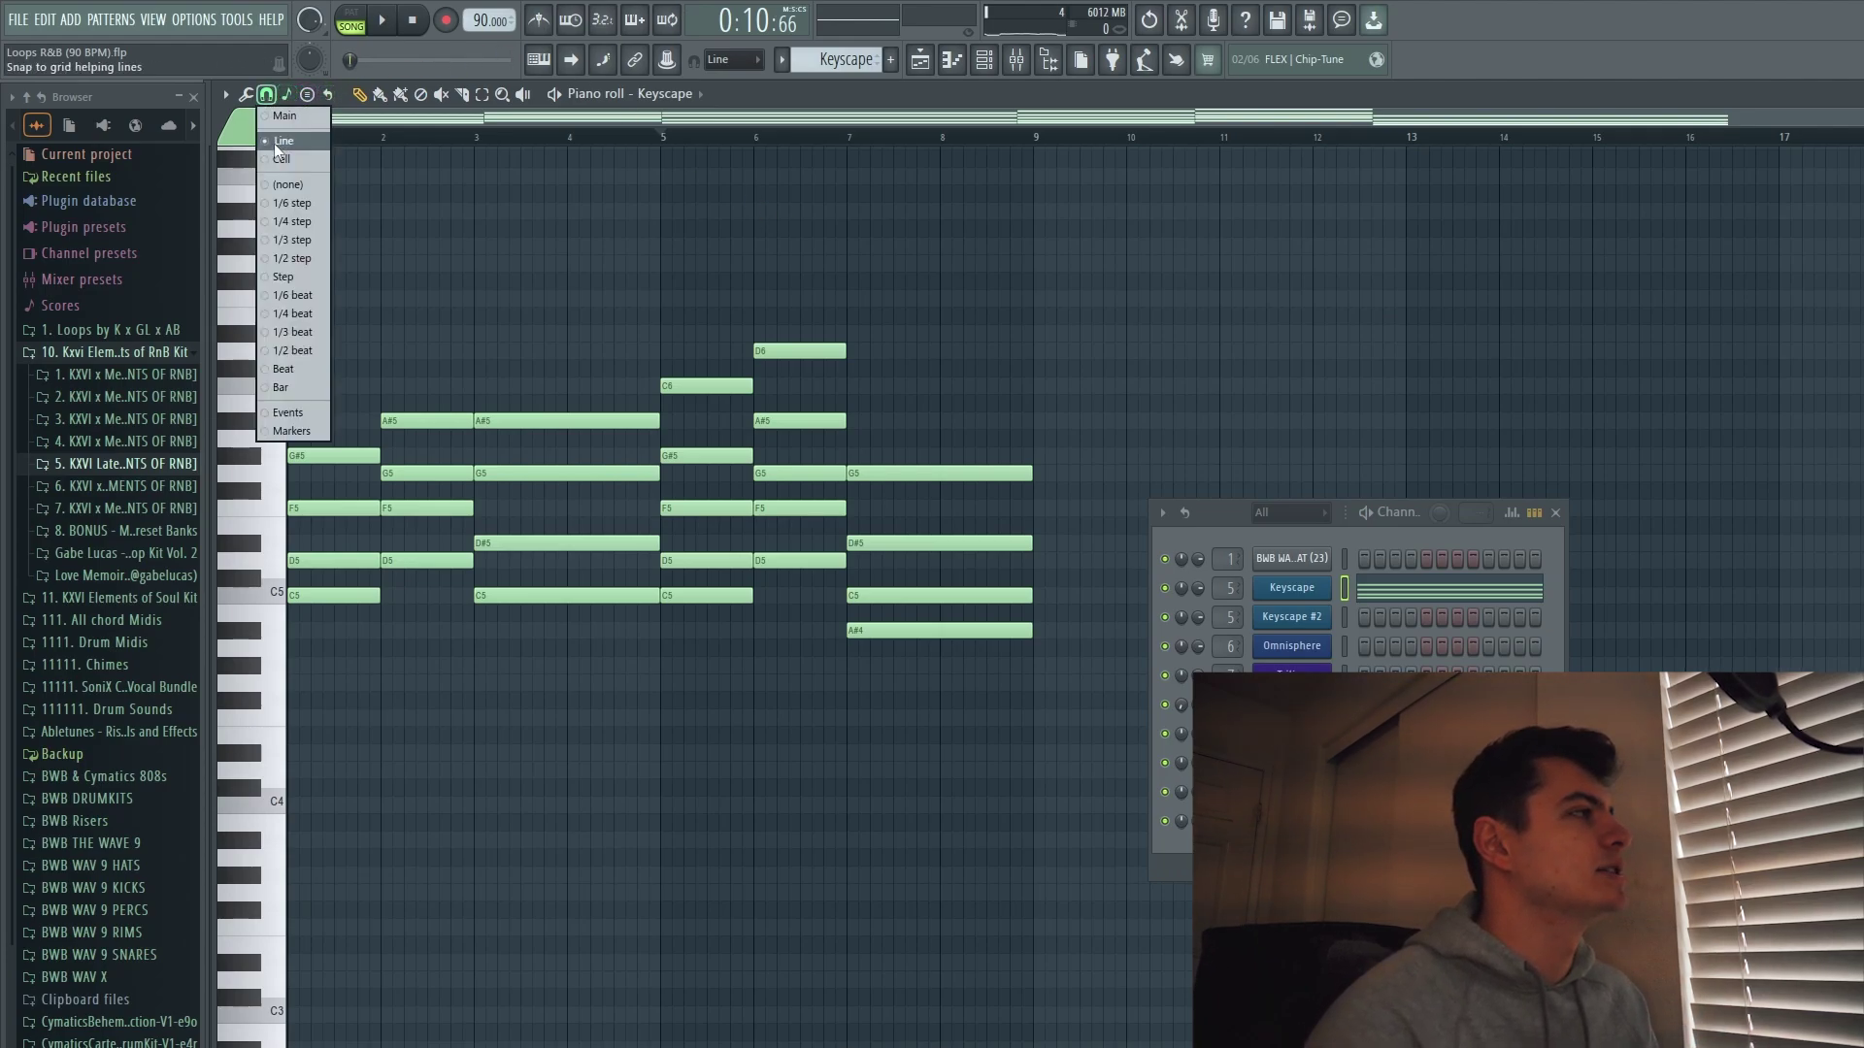
click(277, 141)
key(space)
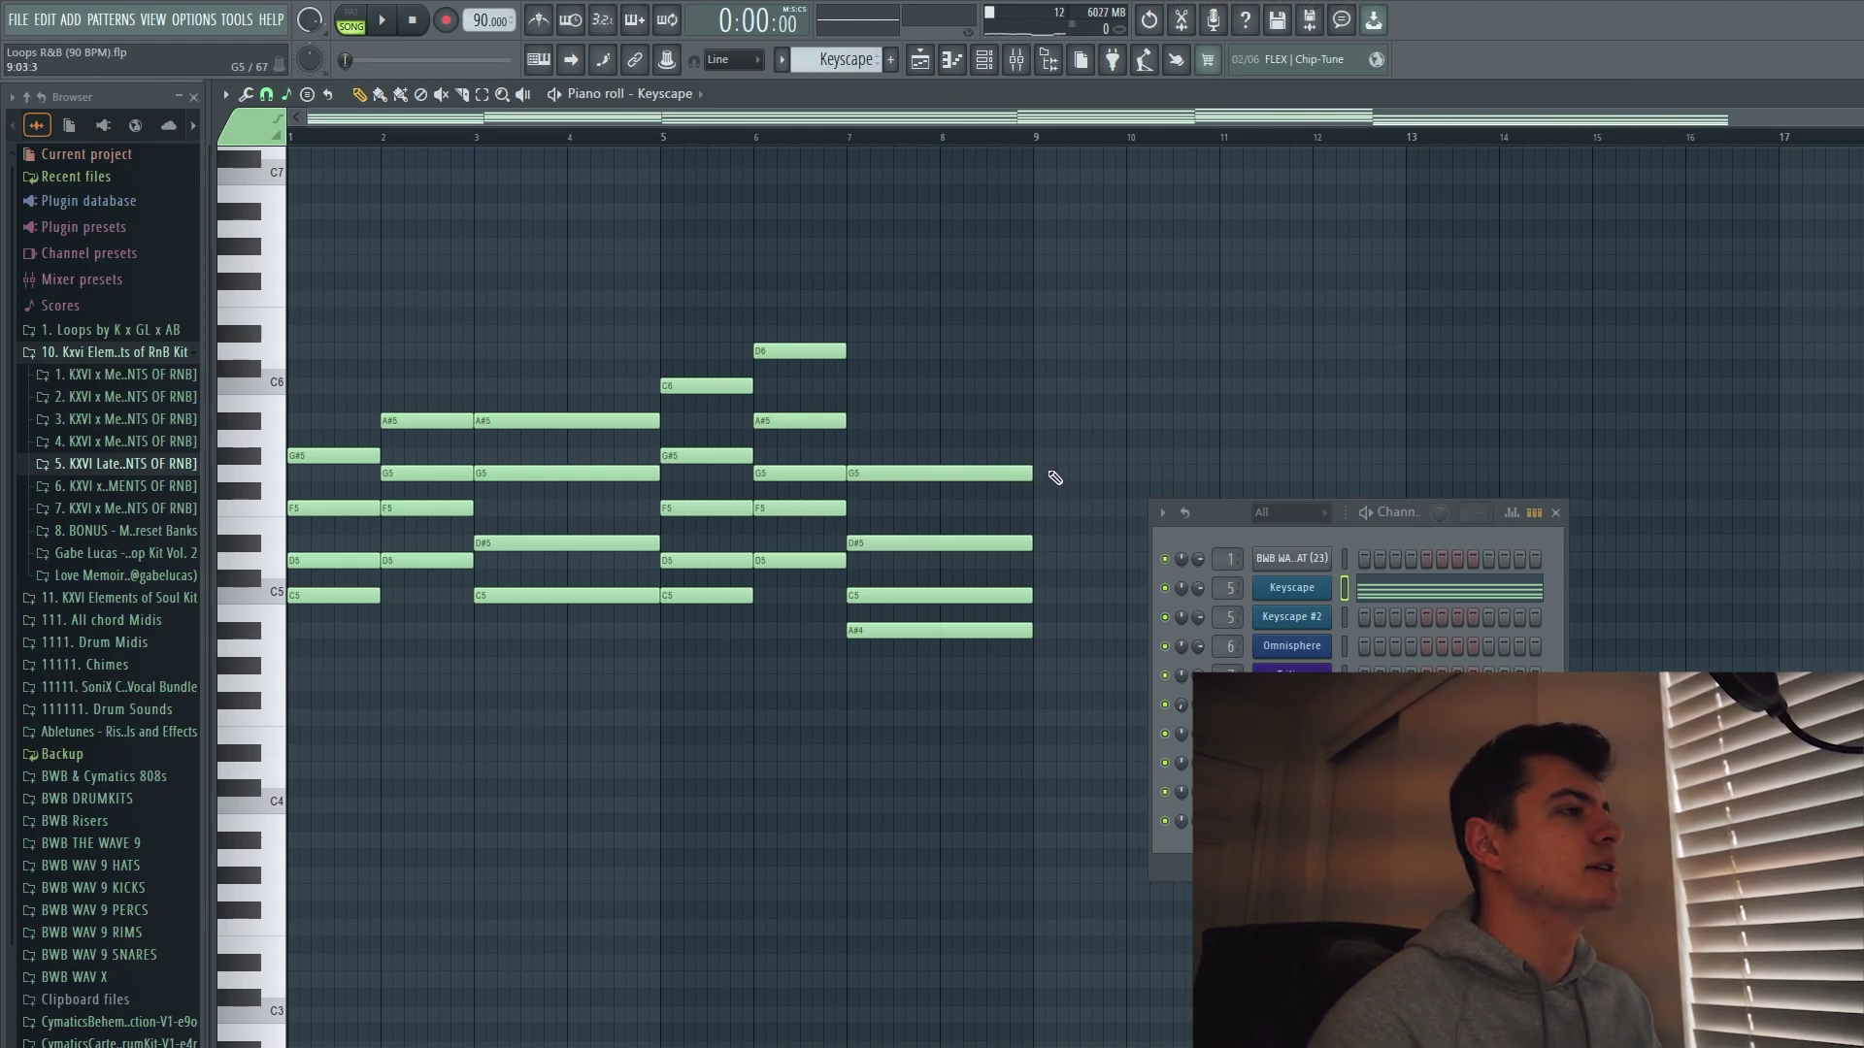
Lower the G#5 notes in the bar 1 and bar 5 chords one semitone to G5.
drag(1068, 477, 389, 490)
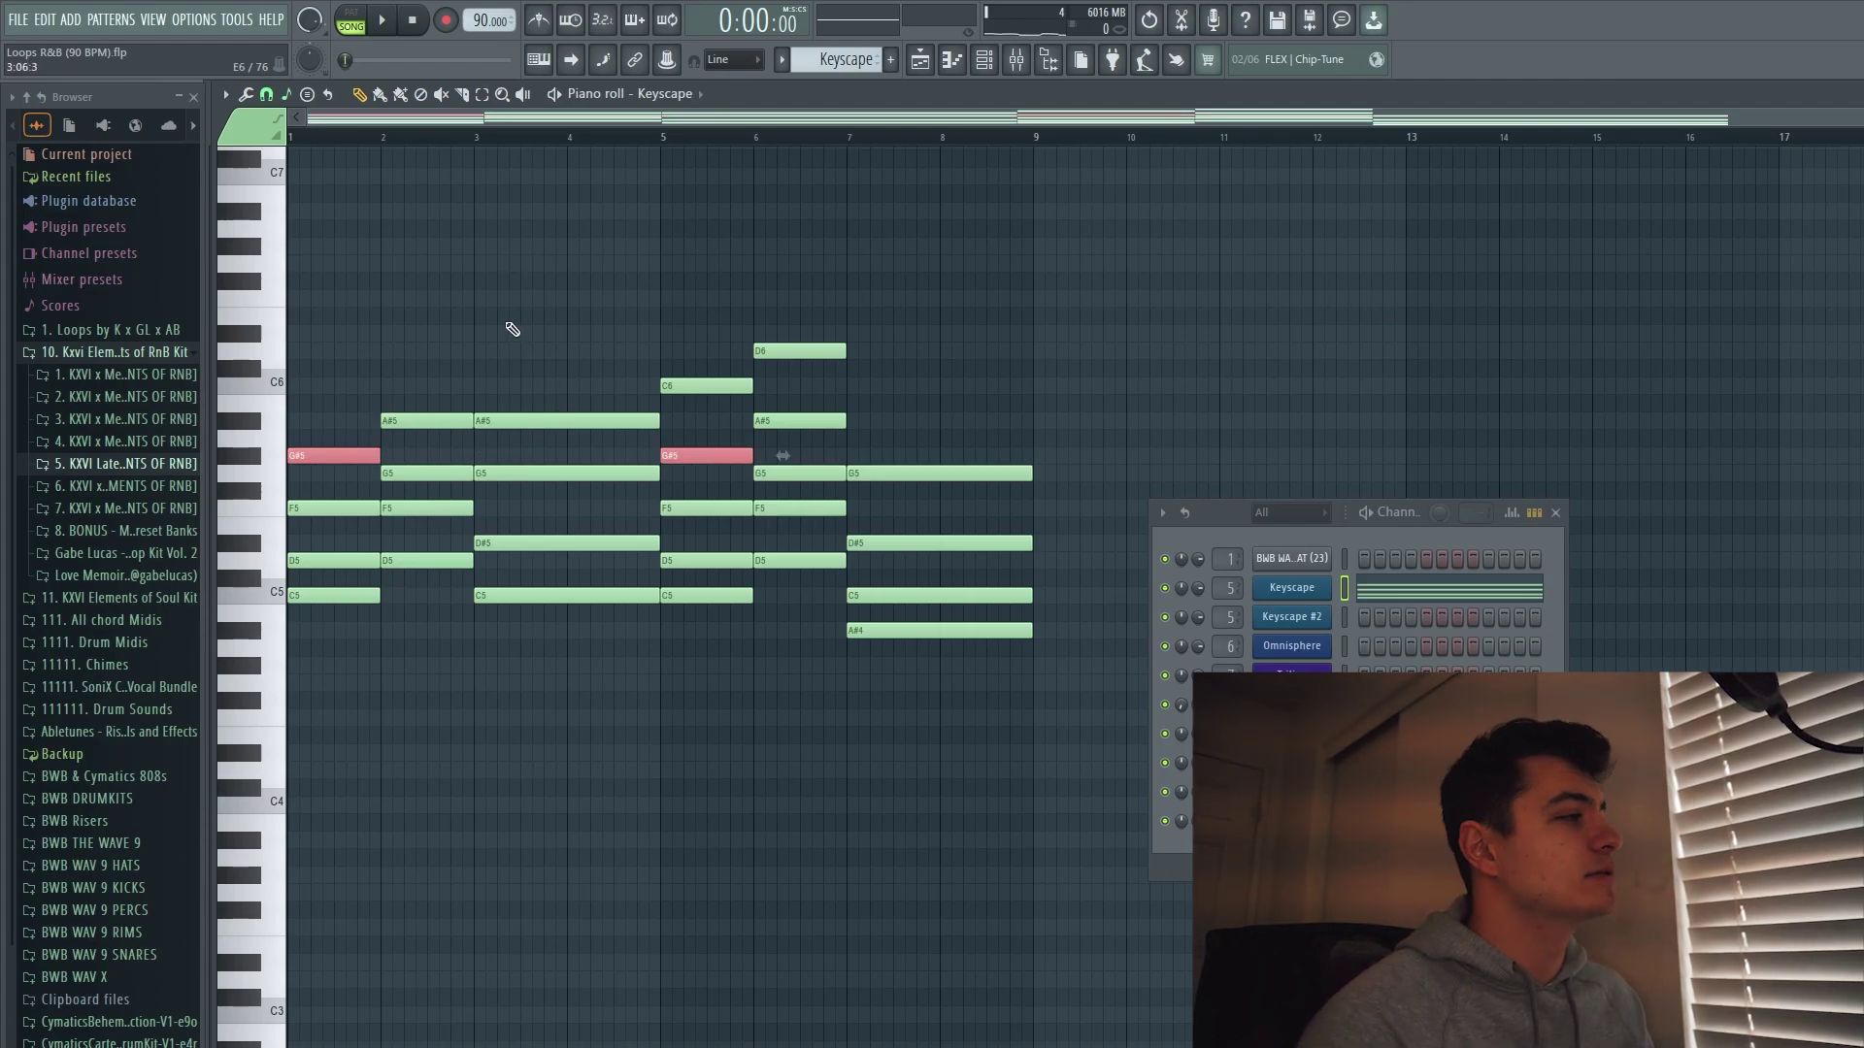
drag(1063, 466, 416, 482)
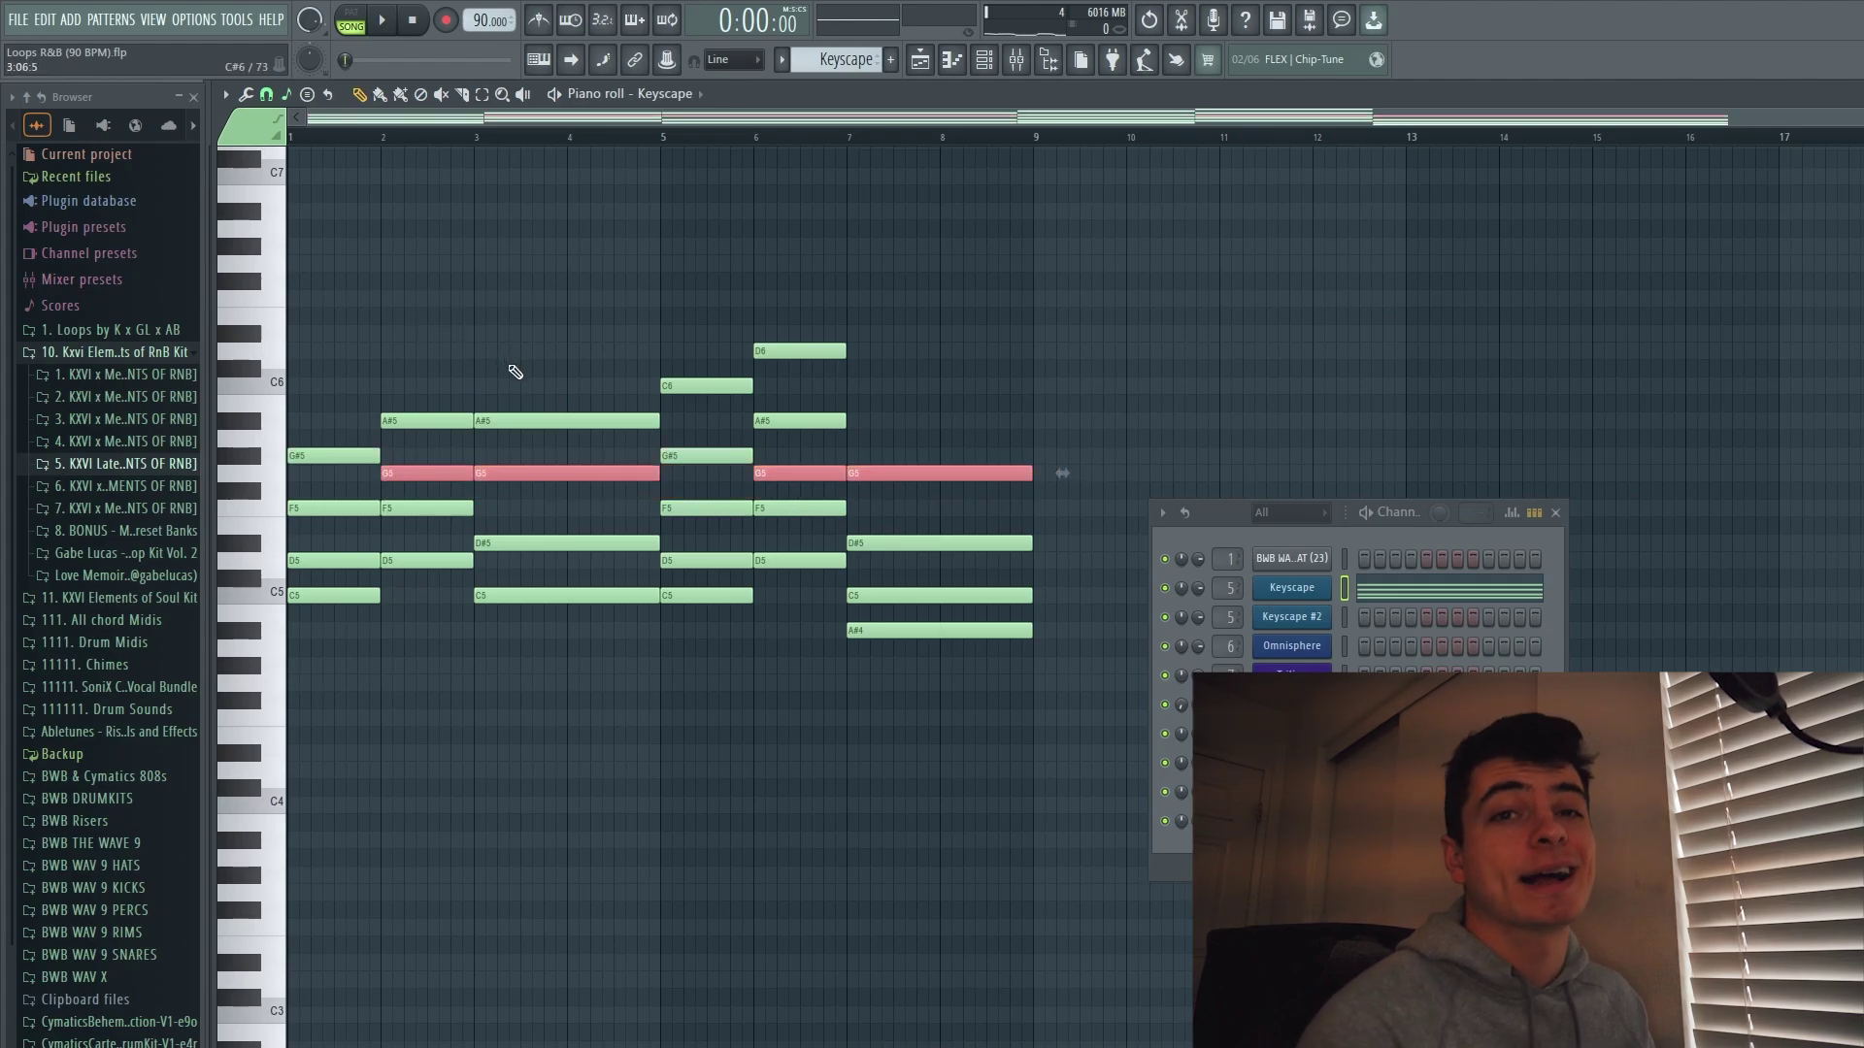
click(742, 462)
ctrl+click(357, 456)
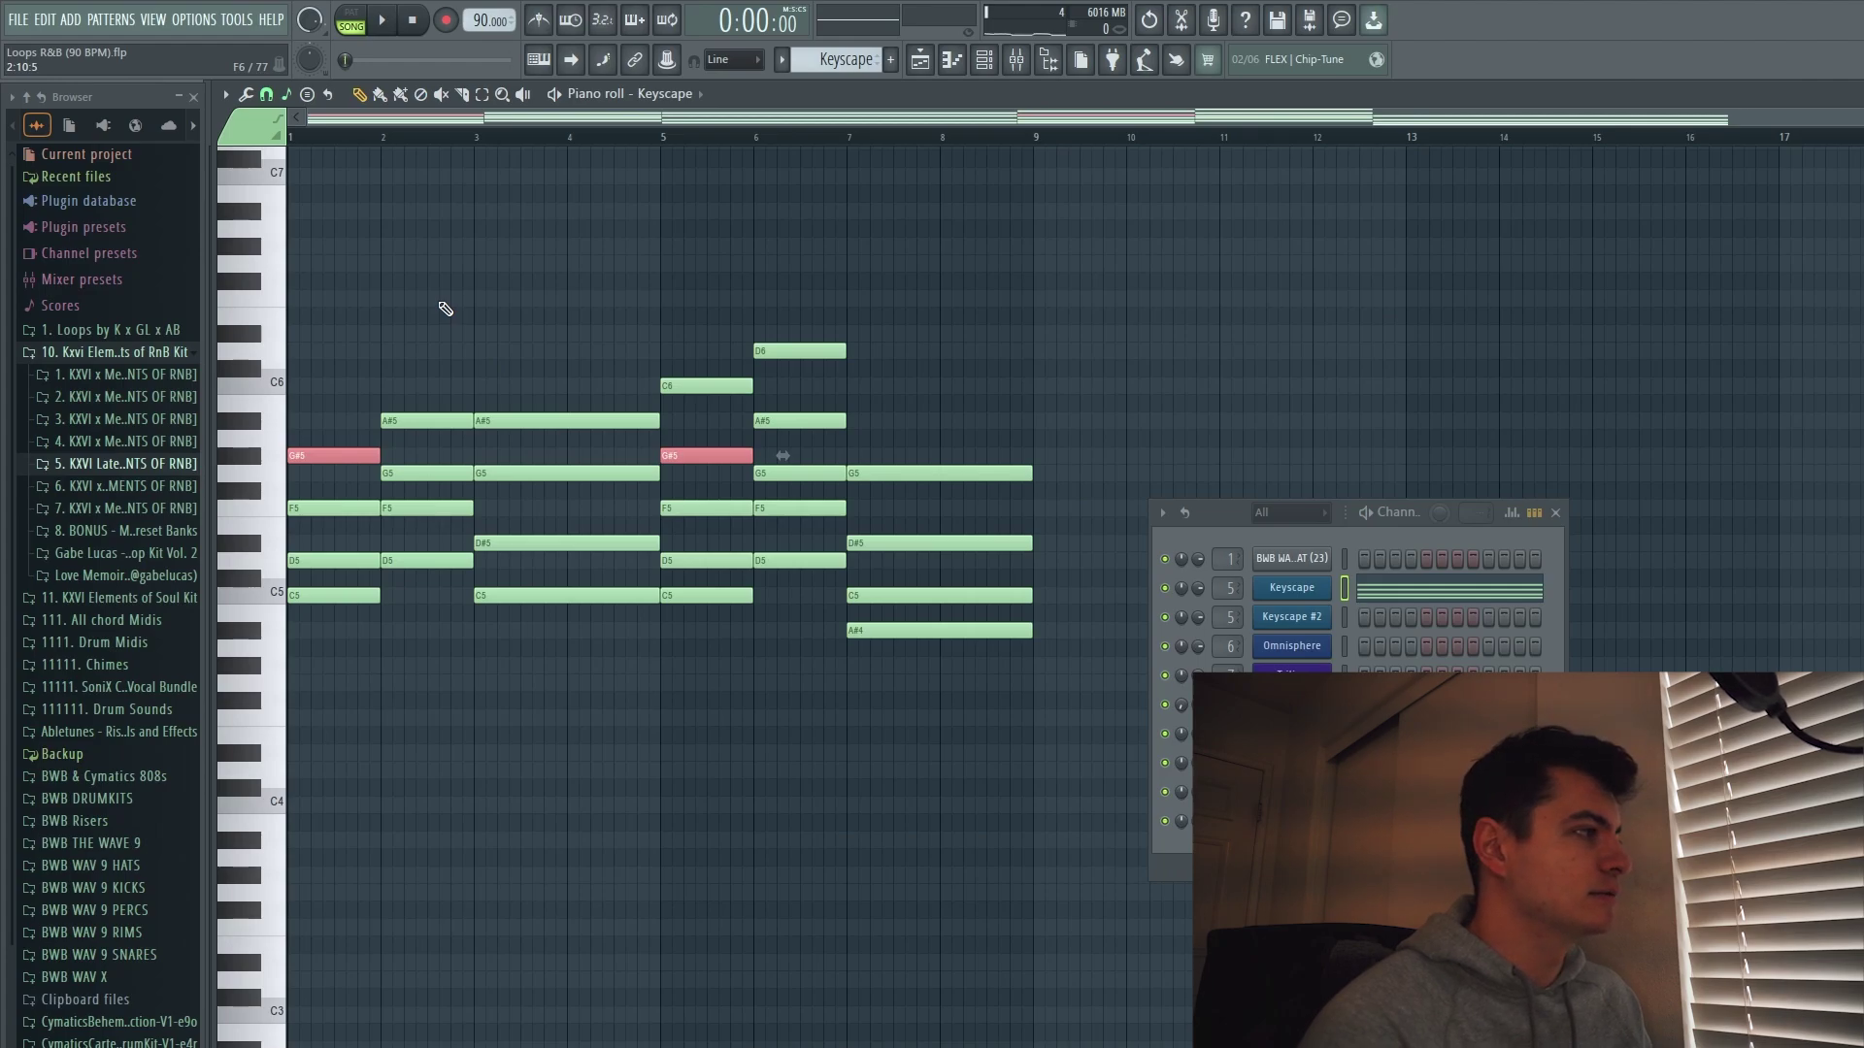
key(shift+Down)
key(ctrl+d)
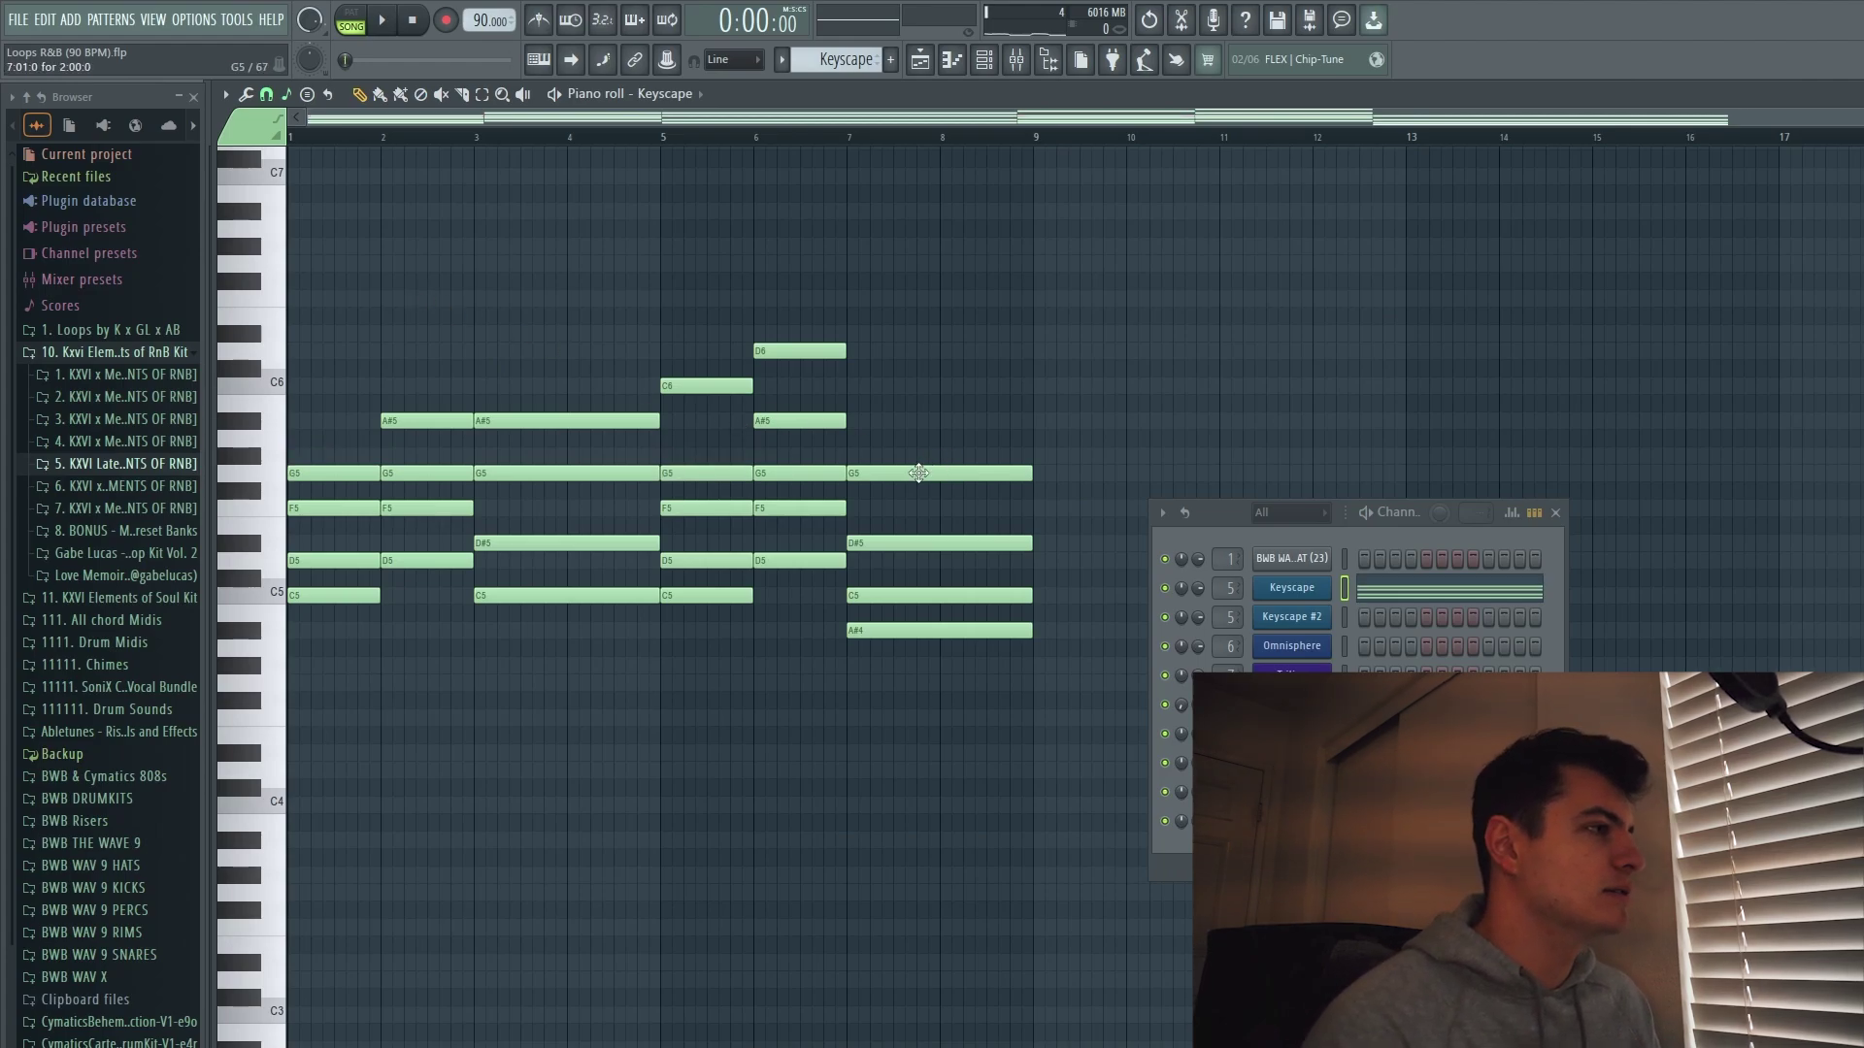
Highlight the G5 notes shared by all the chords and the bar 1 chord, and play back the progression.
drag(1072, 483, 368, 473)
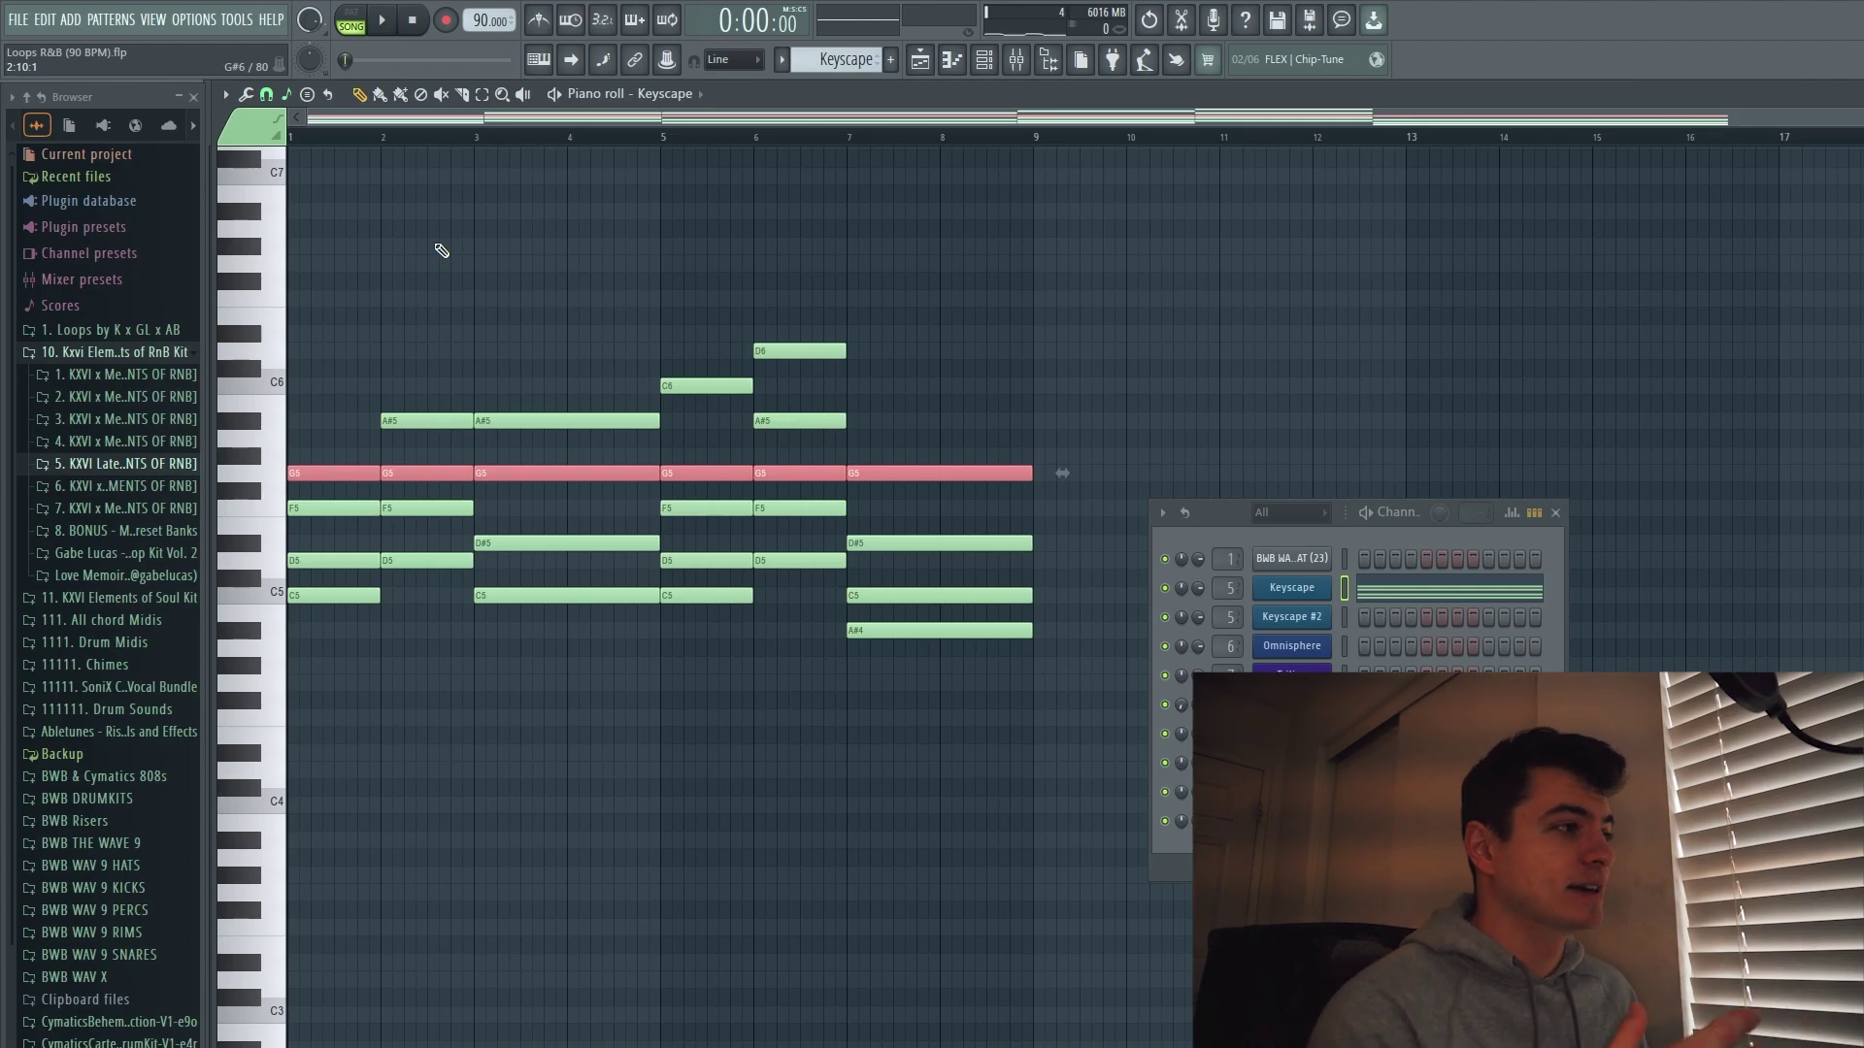
drag(352, 448, 306, 685)
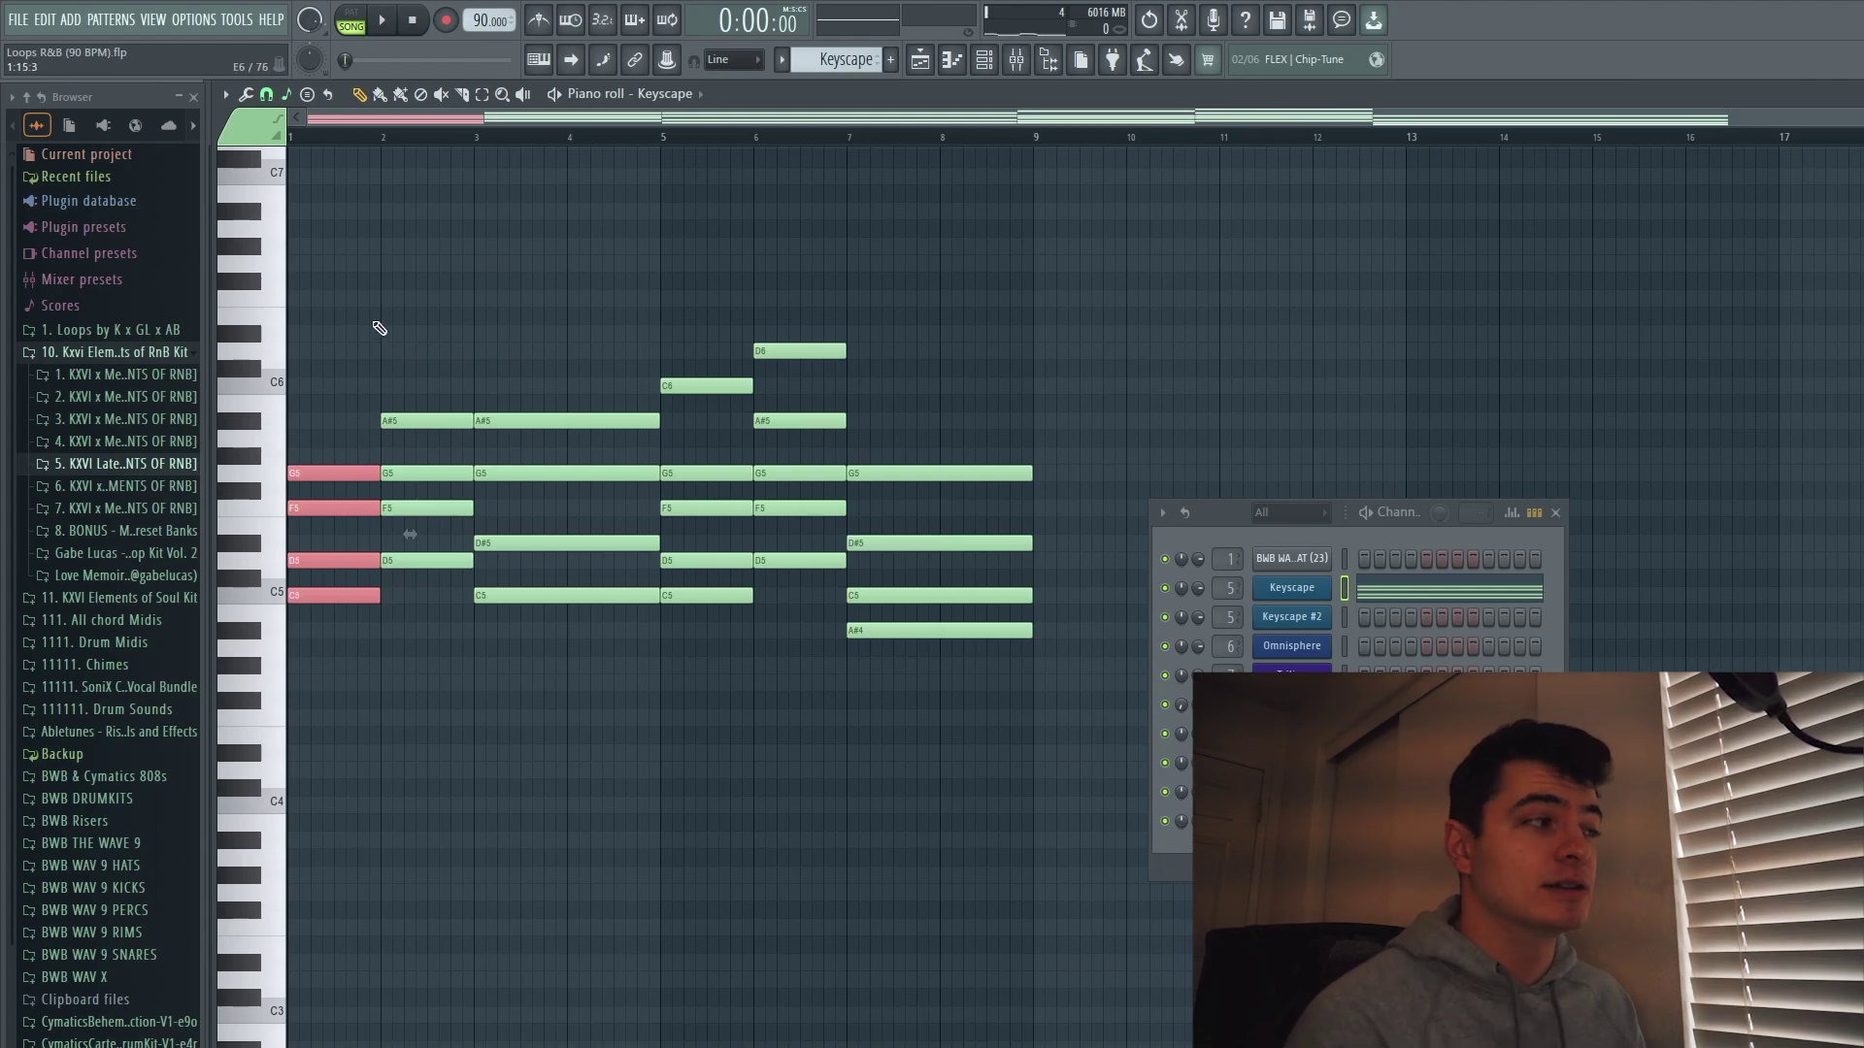
key(ctrl+d)
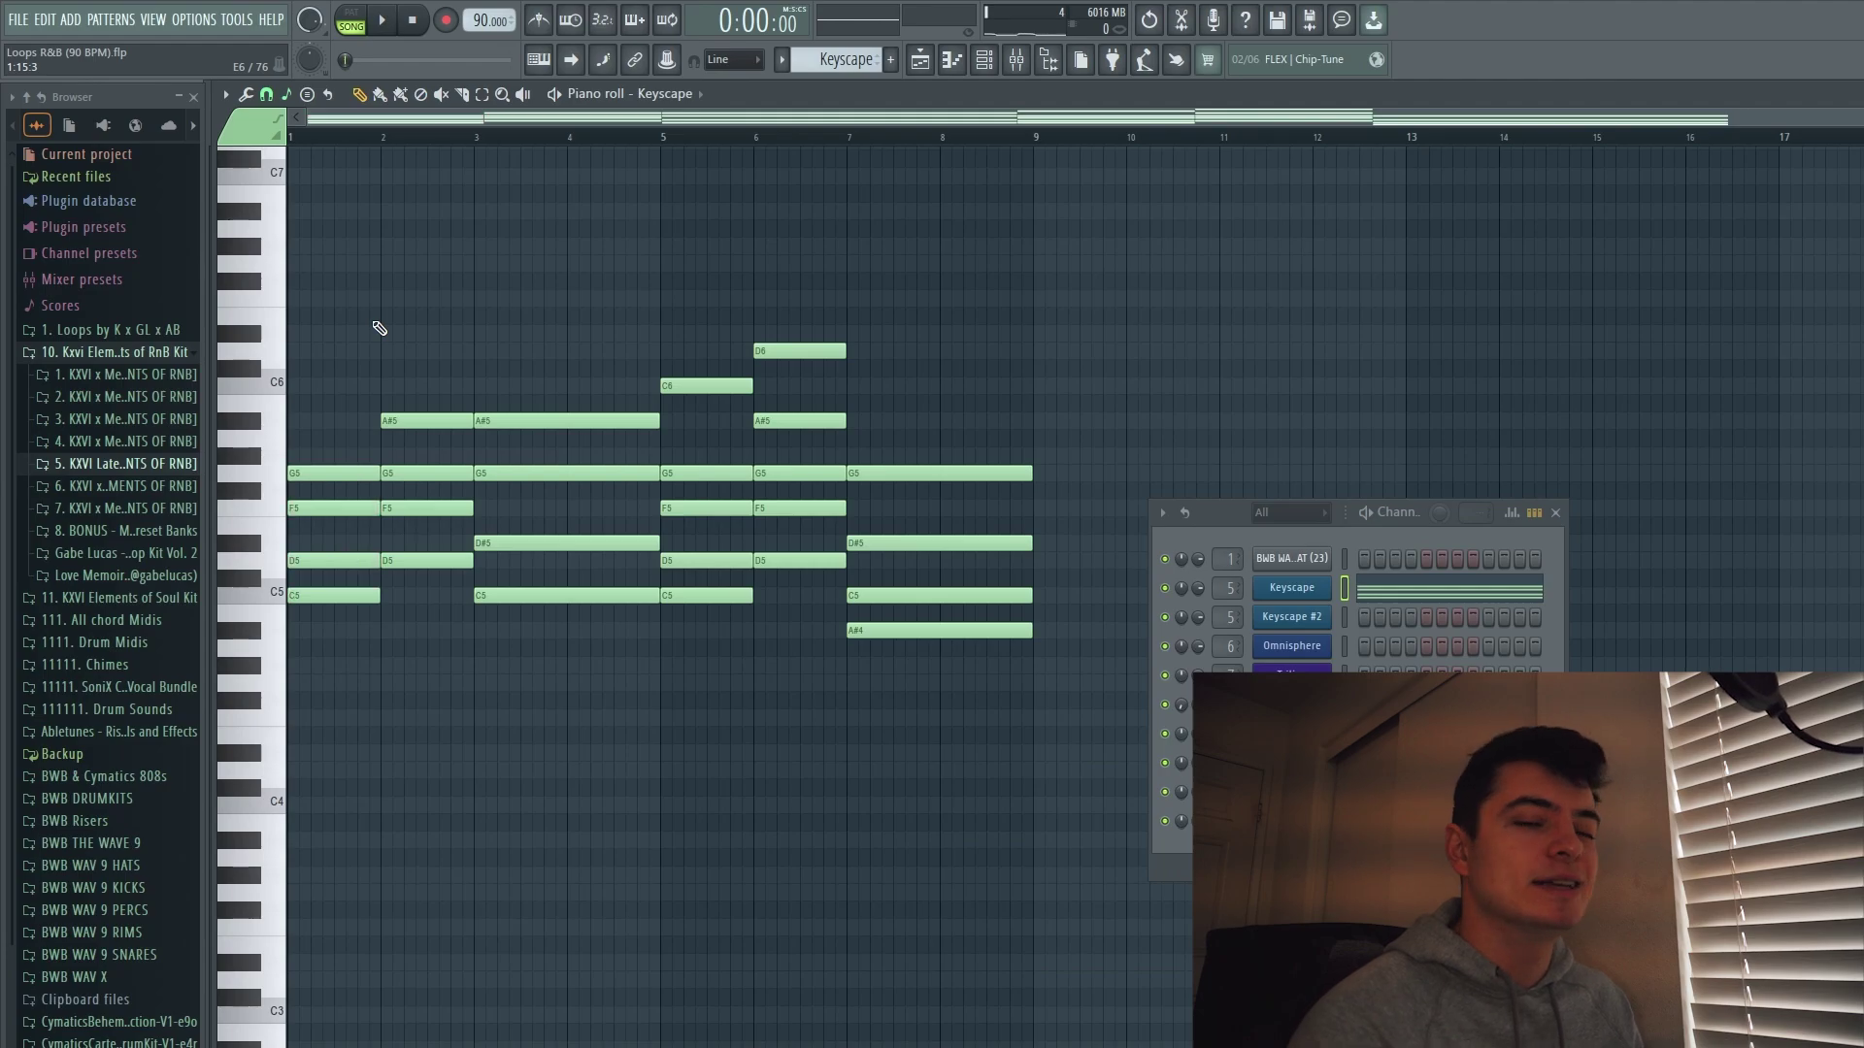
drag(1084, 492, 291, 467)
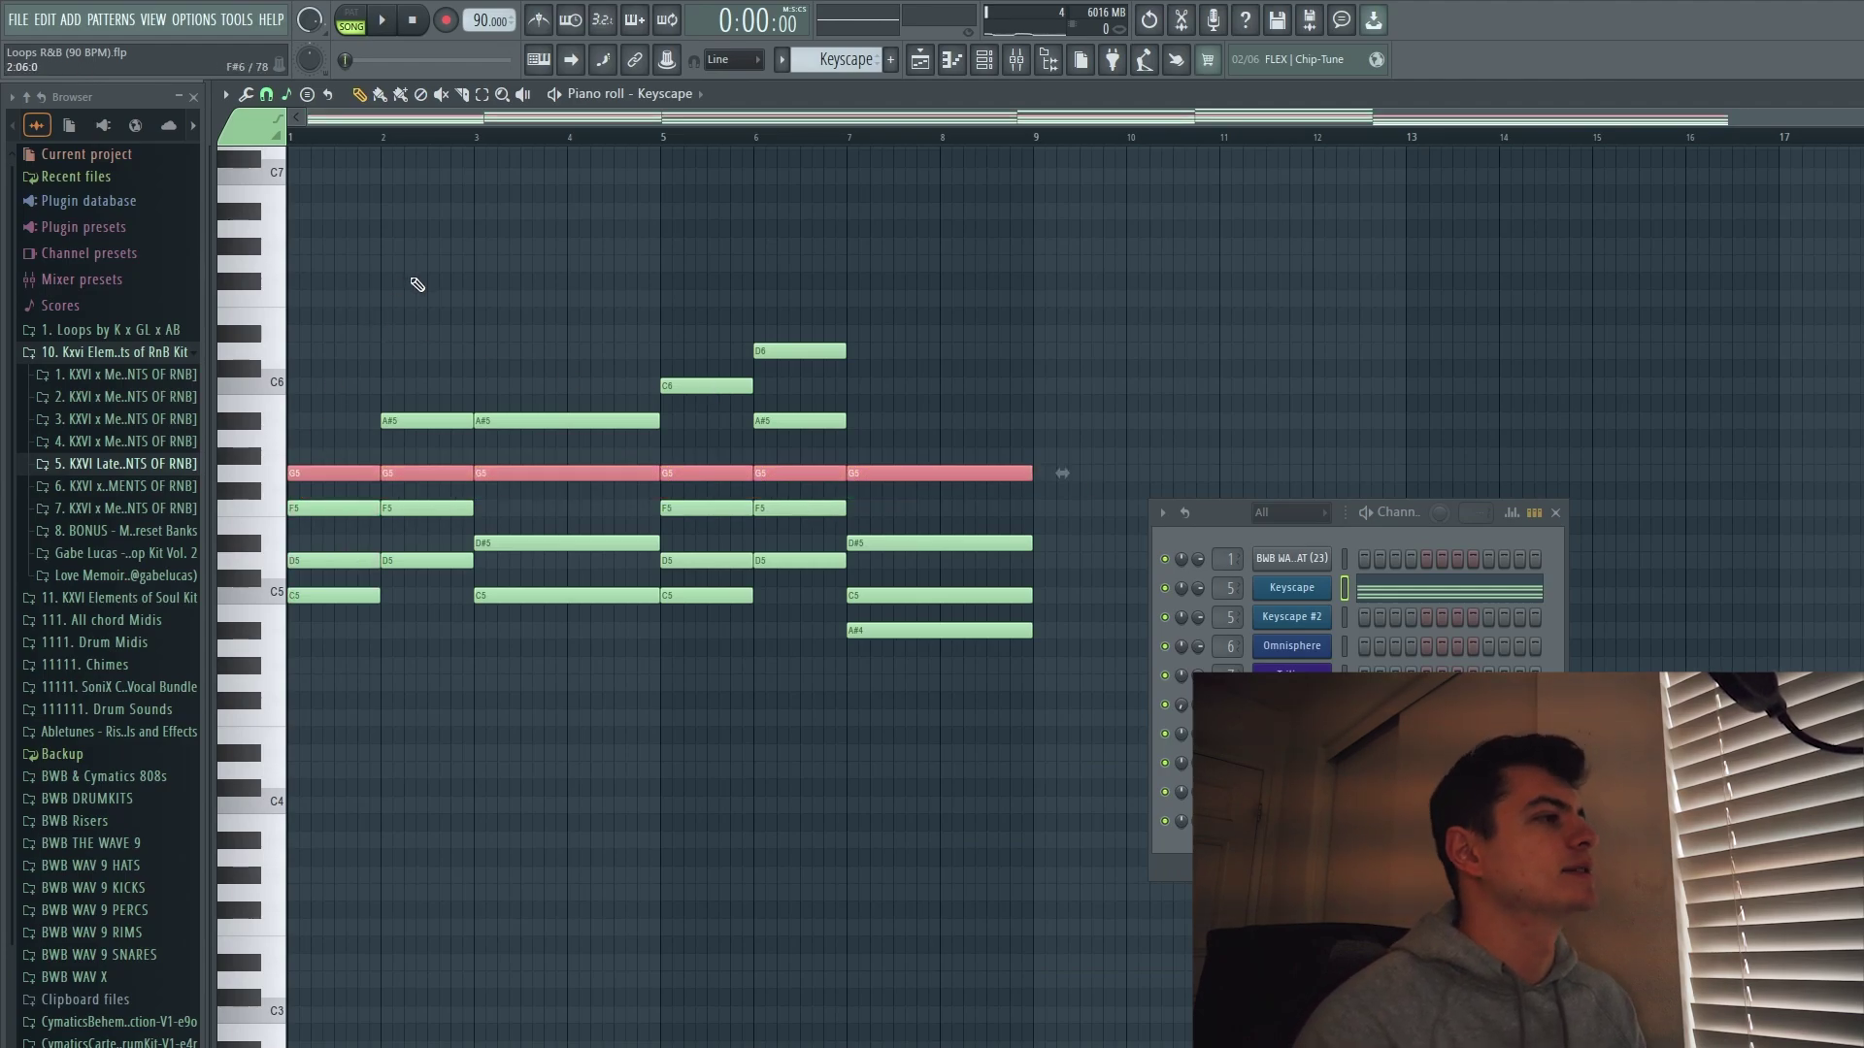
key(ctrl+d)
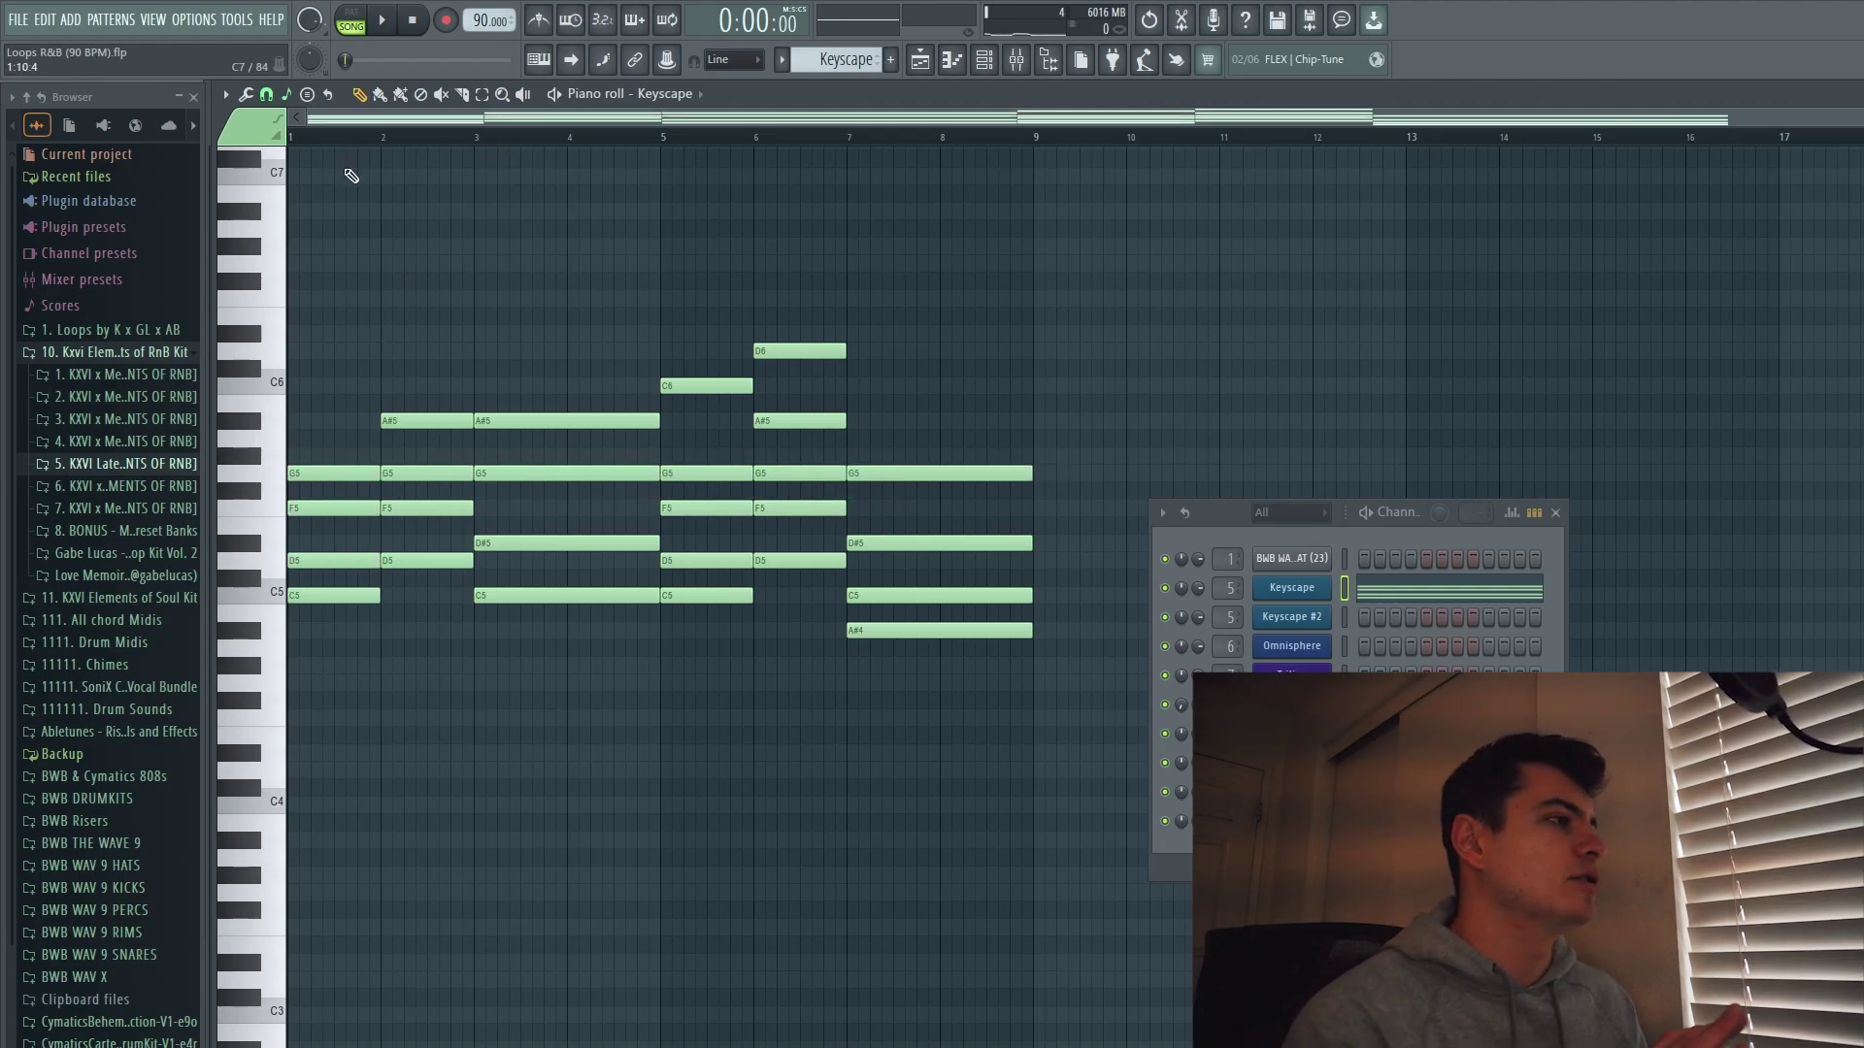
key(space)
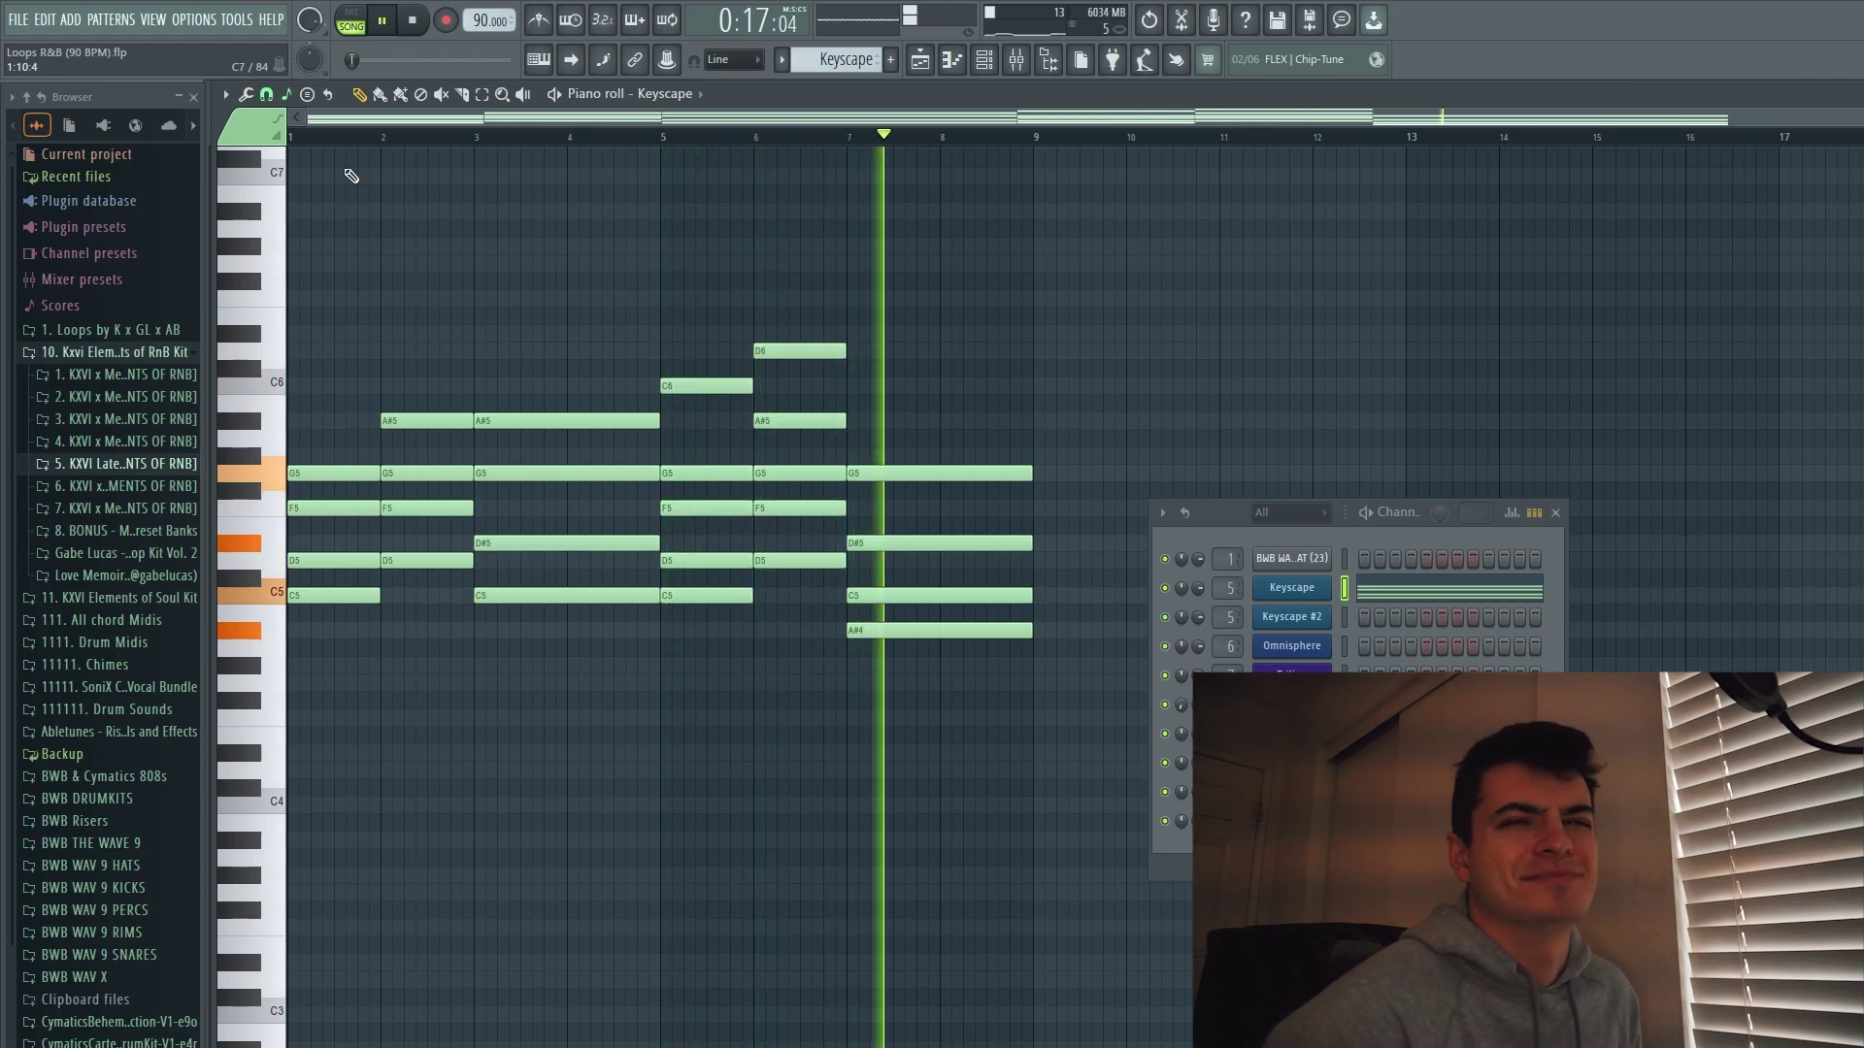
key(space)
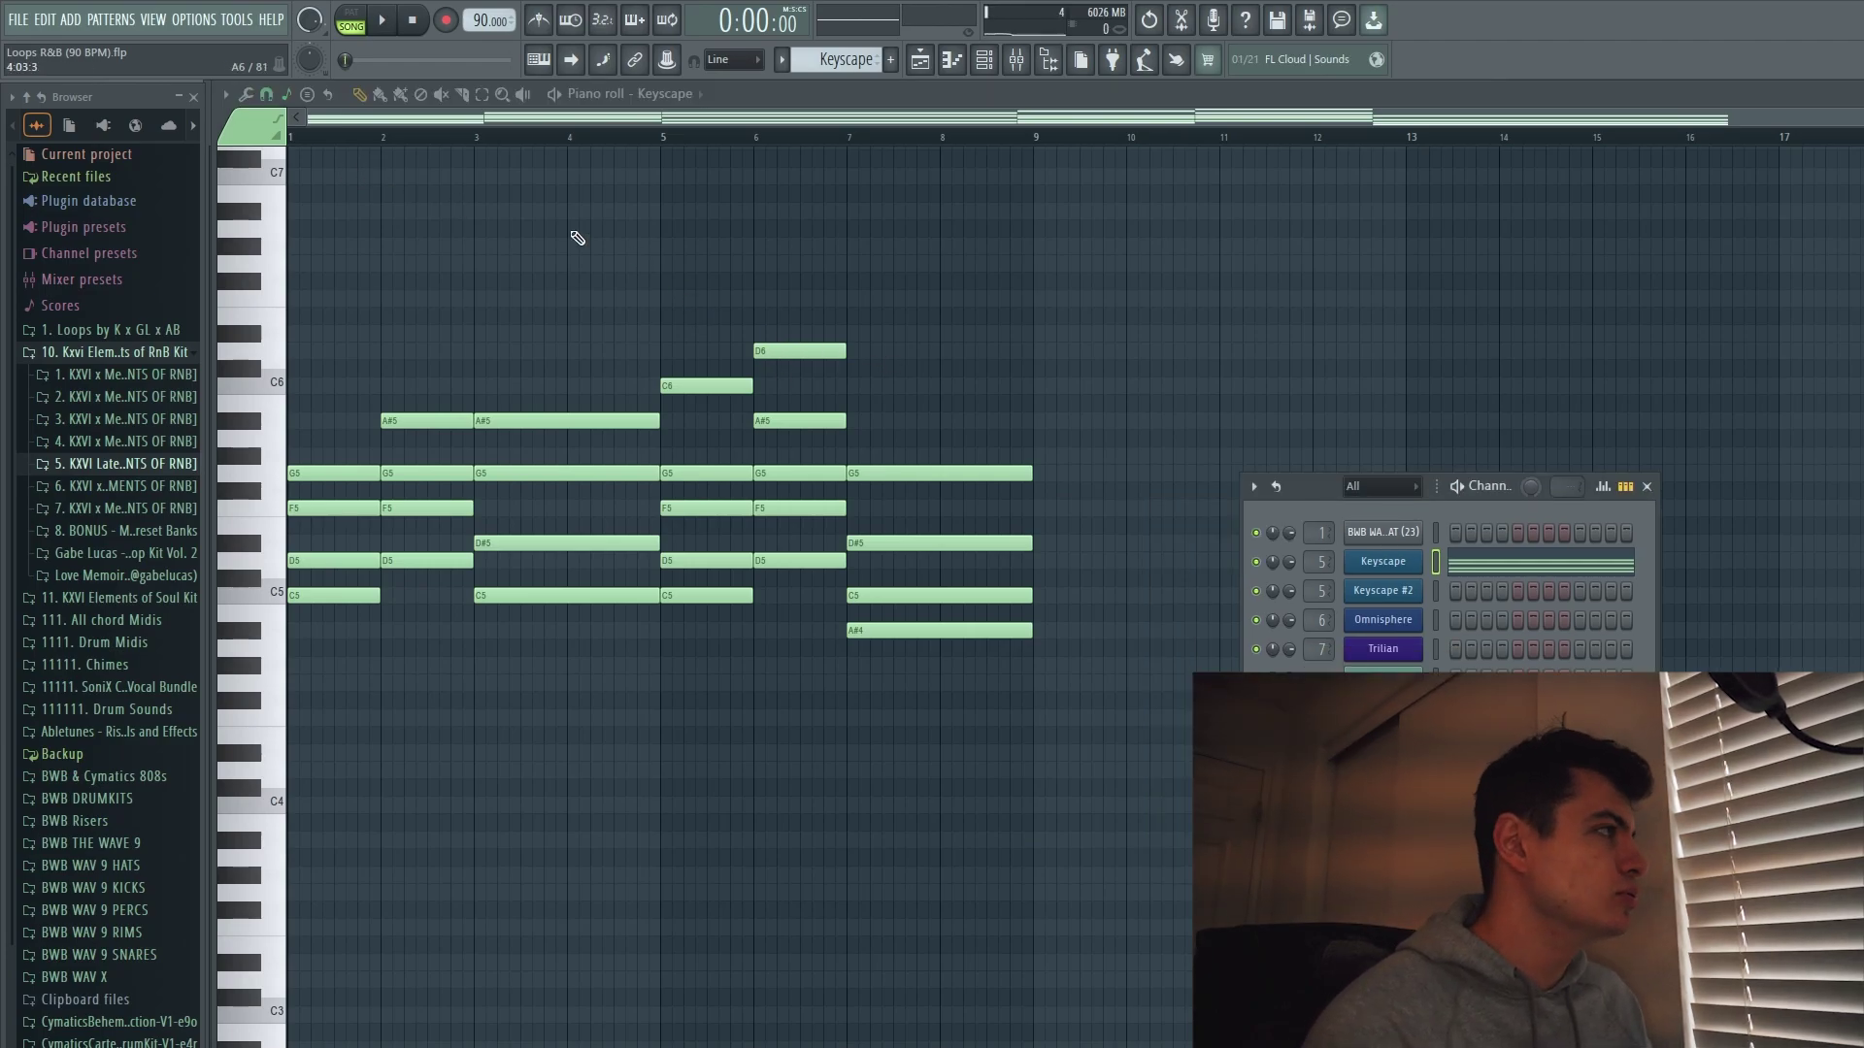
With snapping set to Line, shorten the chords in bars 1, 2, 5 and 6 by one beat each.
click(266, 94)
click(293, 142)
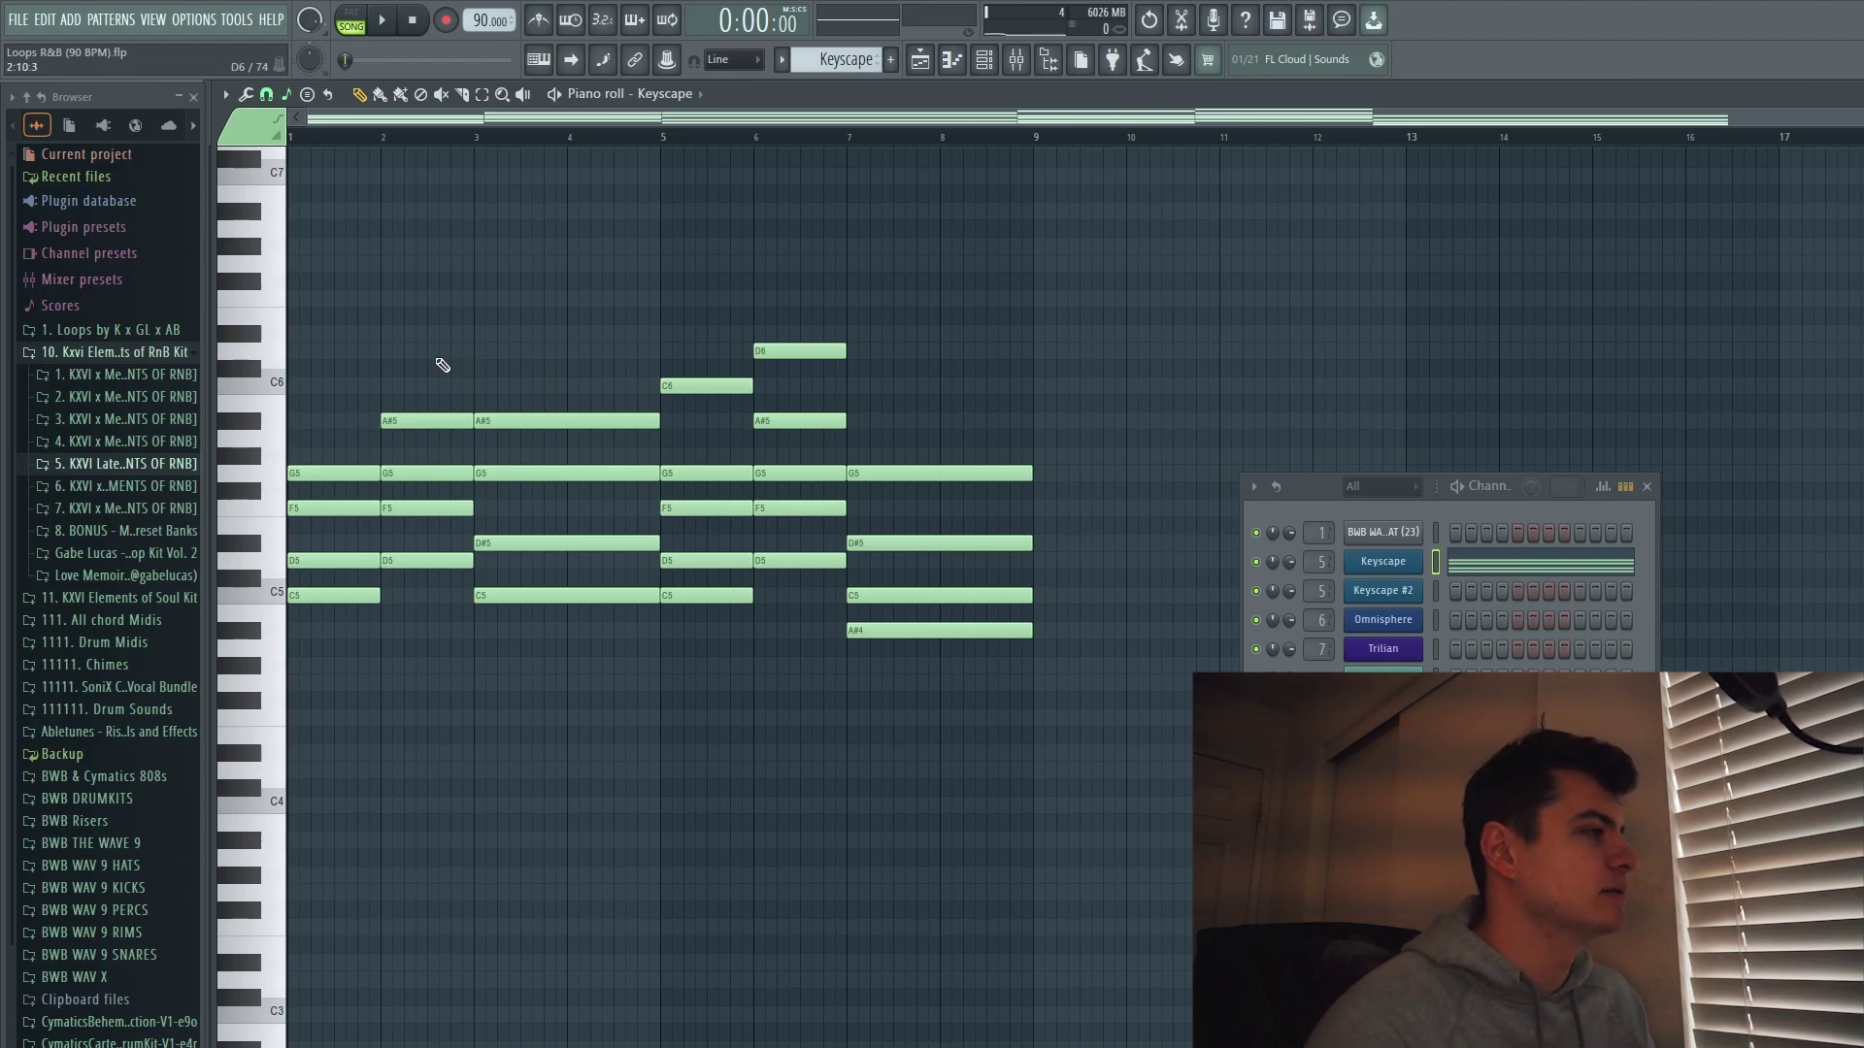
drag(436, 356, 311, 600)
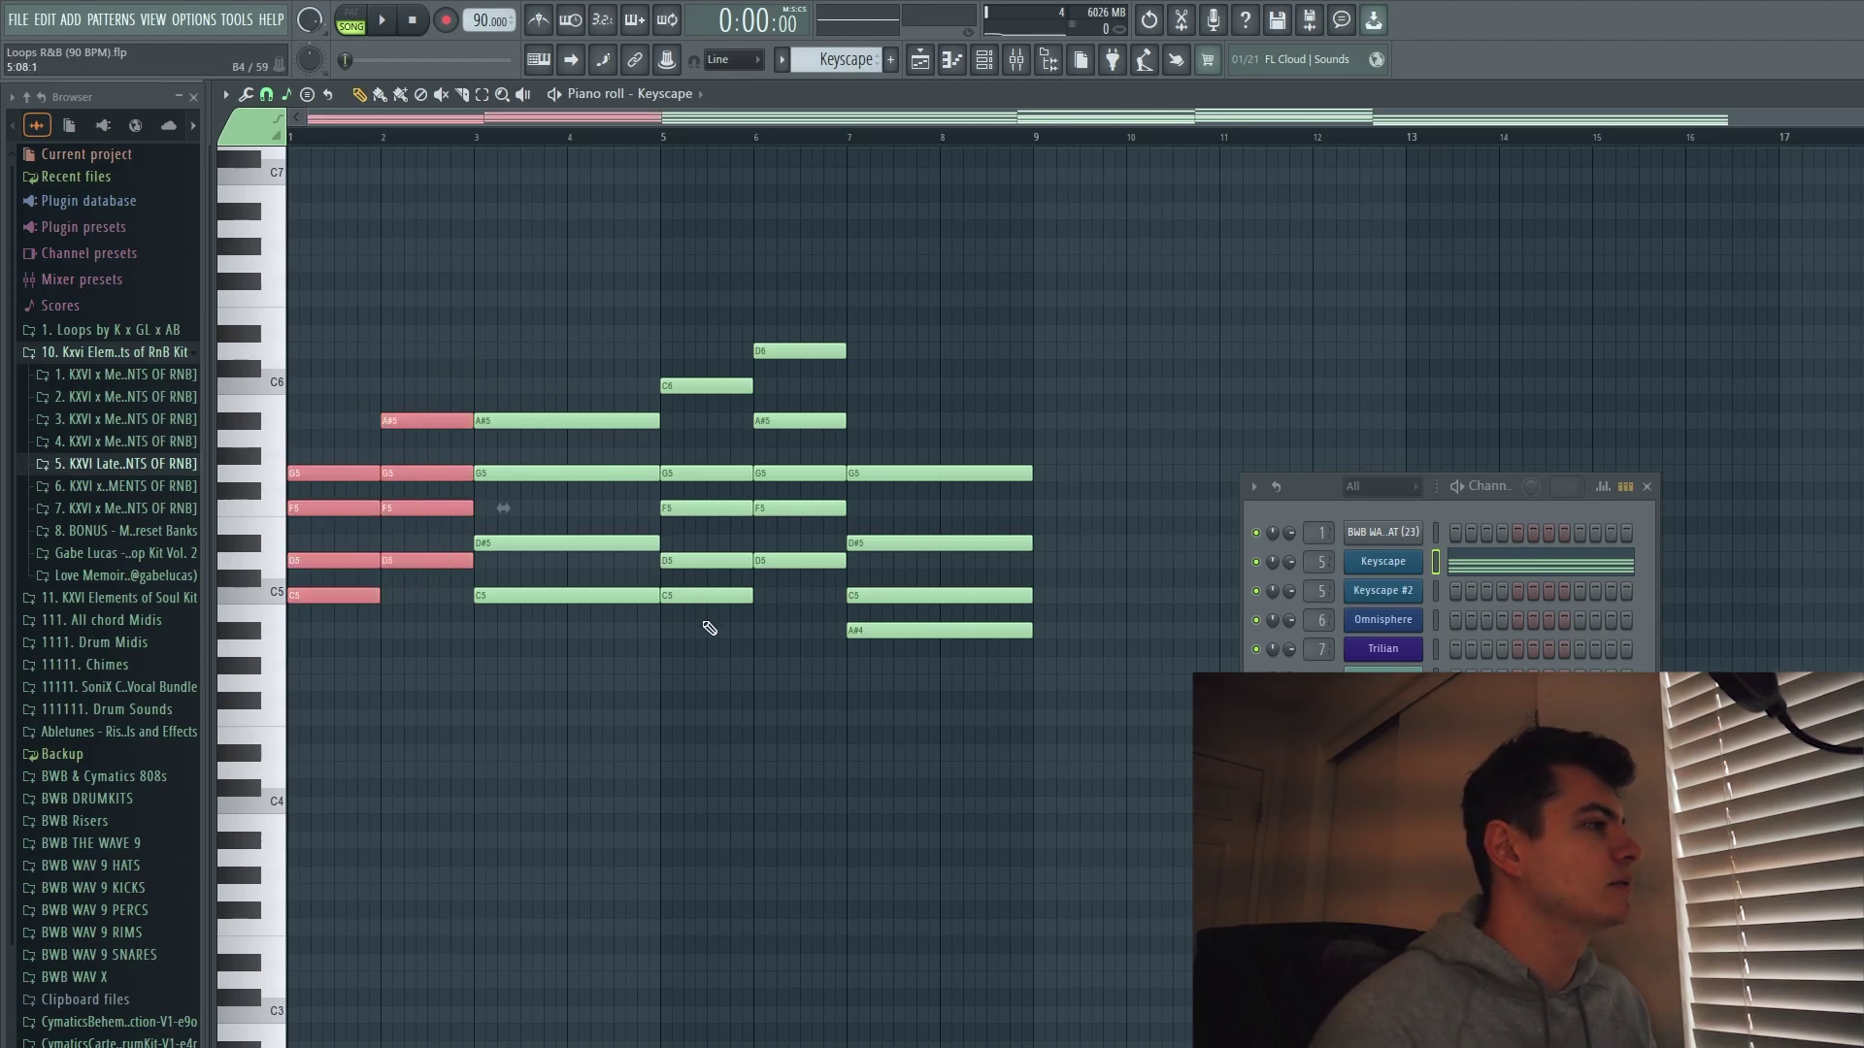
drag(710, 629, 794, 636)
drag(373, 478, 350, 478)
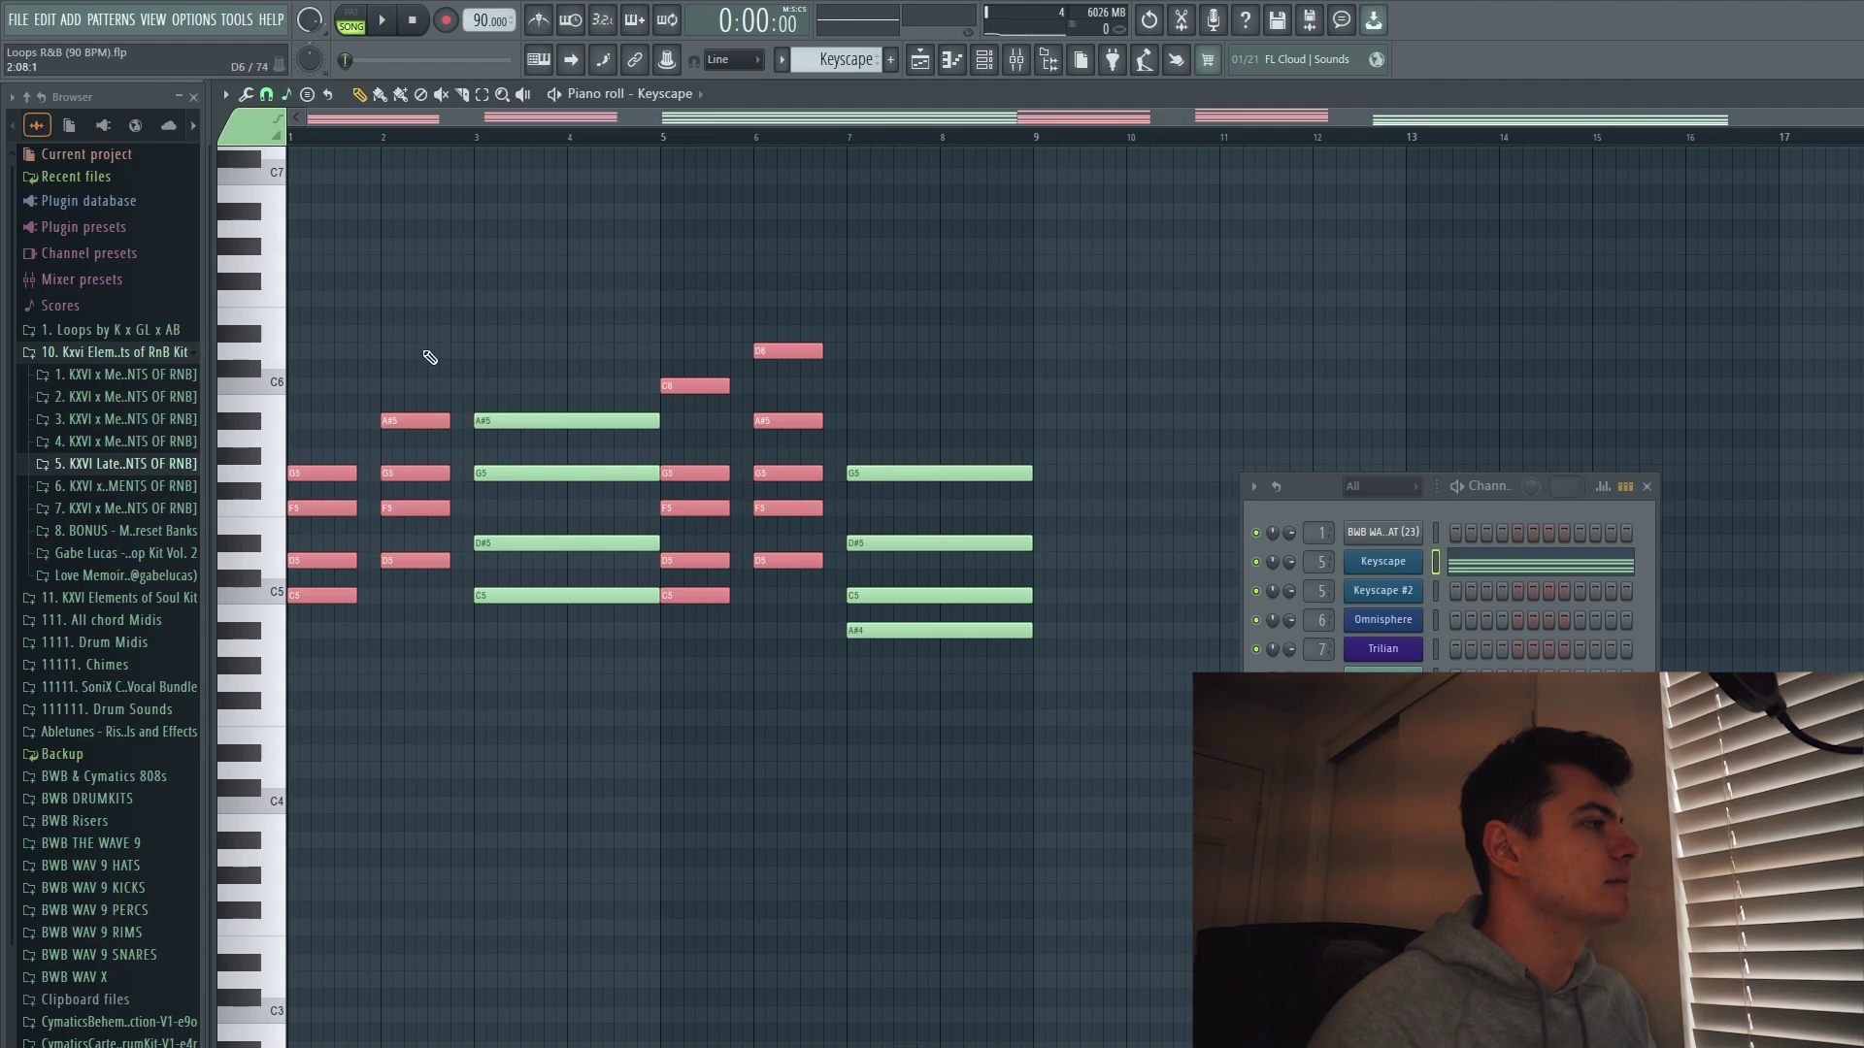
Shorten the two-bar chords starting at bars 3 and 7 to one and a half bars each.
drag(461, 393, 543, 612)
drag(911, 645, 985, 478)
key(ctrl+d)
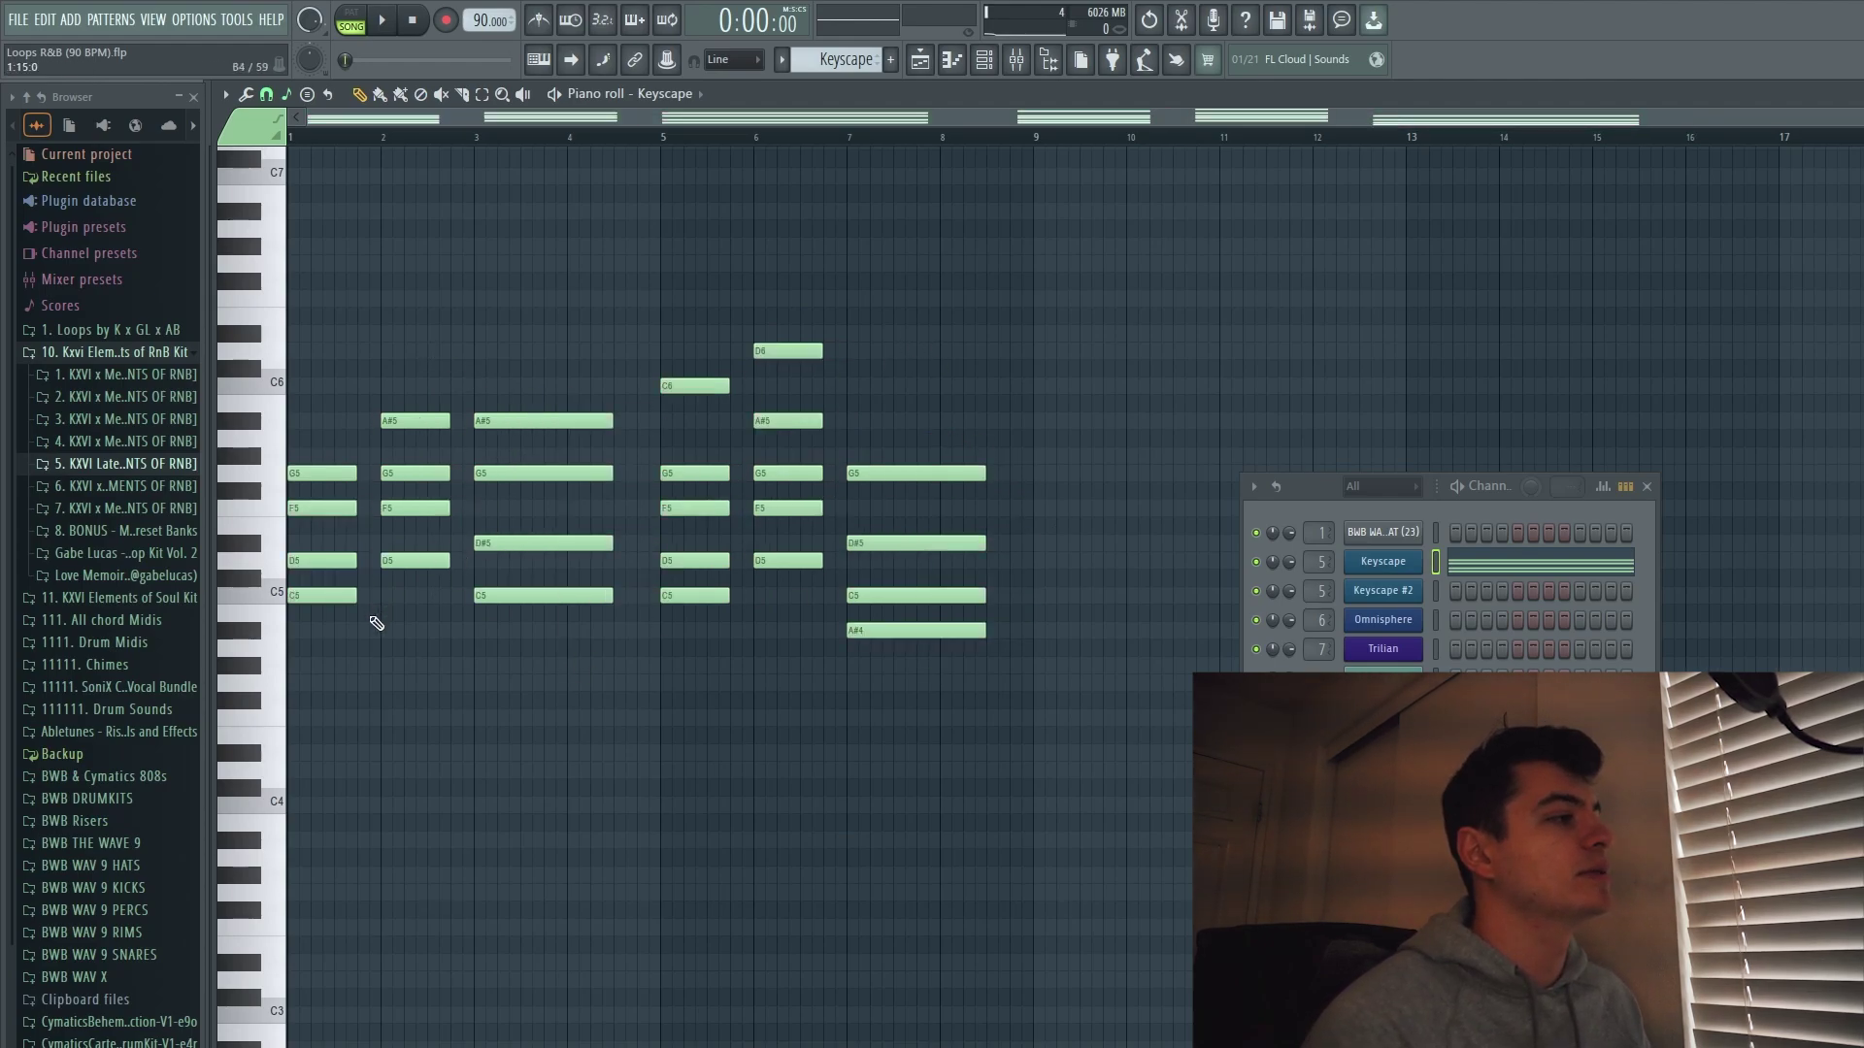
Extend the bar 2 and bar 6 chords to a full bar so they connect to the chords that follow.
drag(357, 629, 456, 408)
drag(448, 421, 473, 420)
key(ctrl+d)
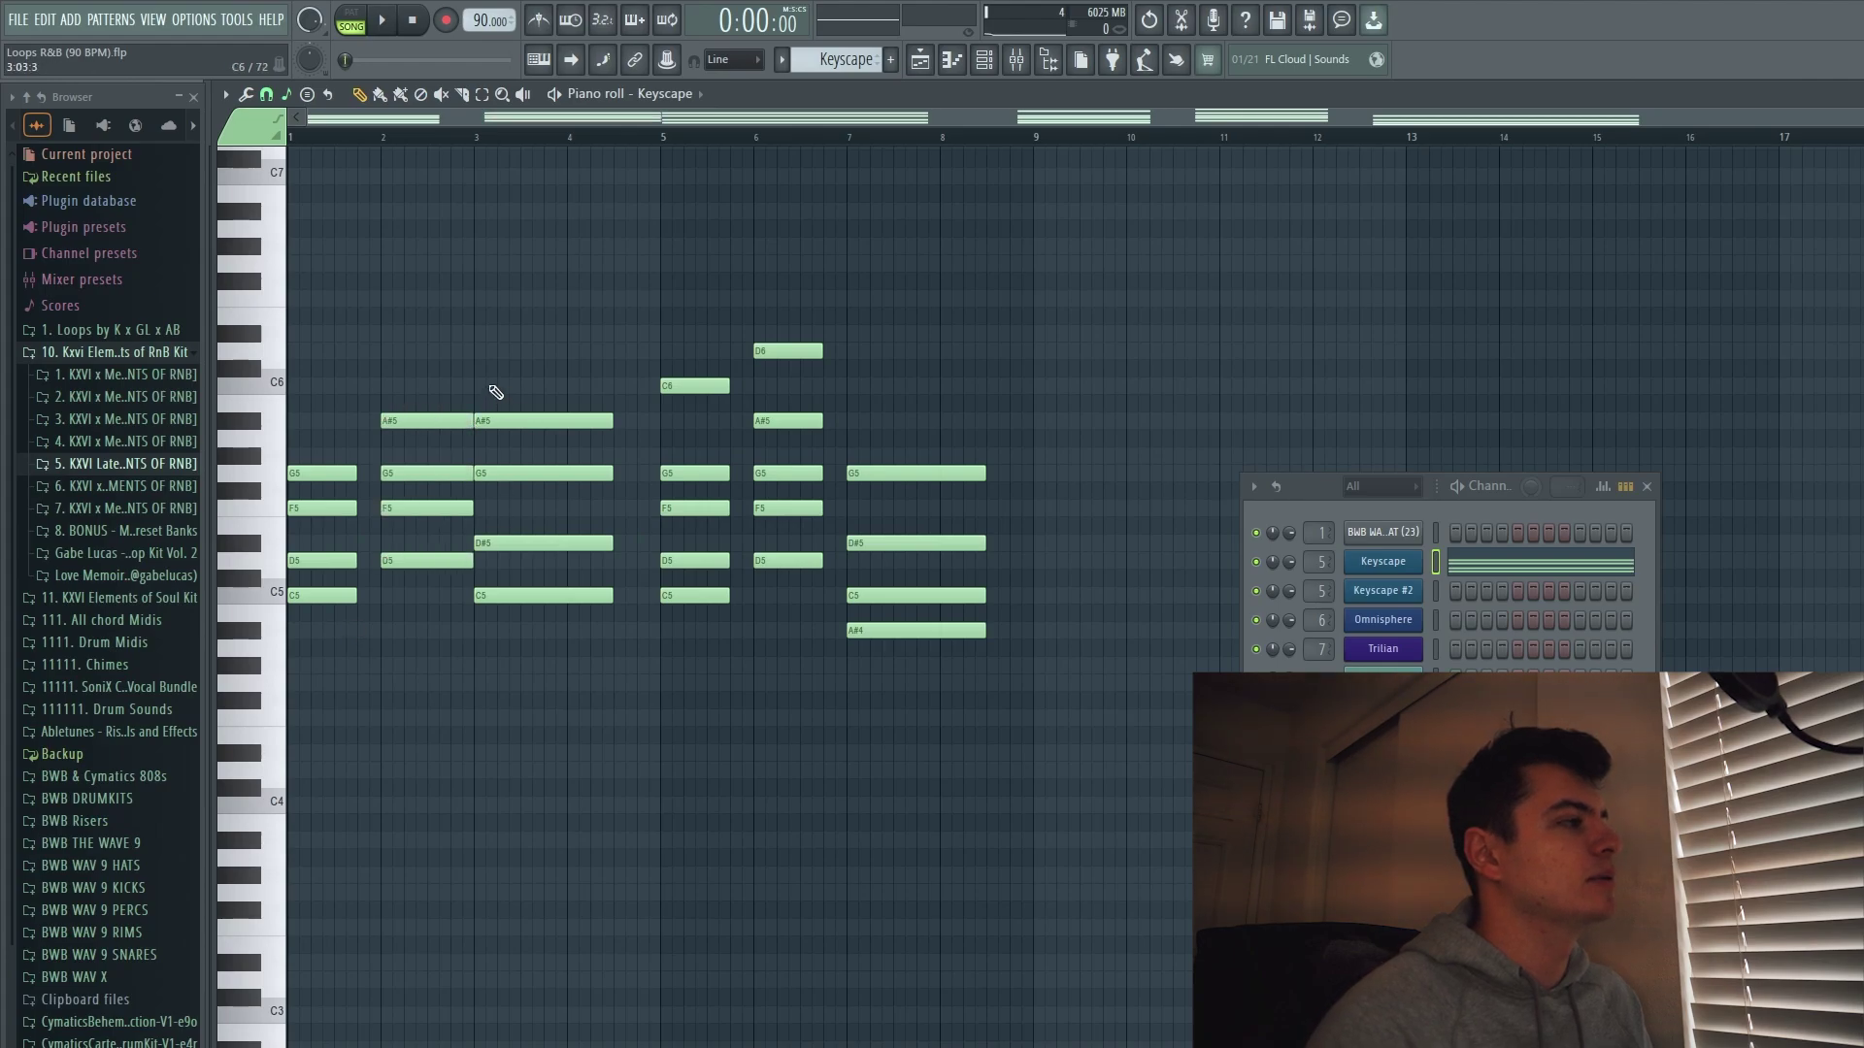
drag(836, 335, 757, 578)
drag(822, 420, 846, 427)
key(ctrl+d)
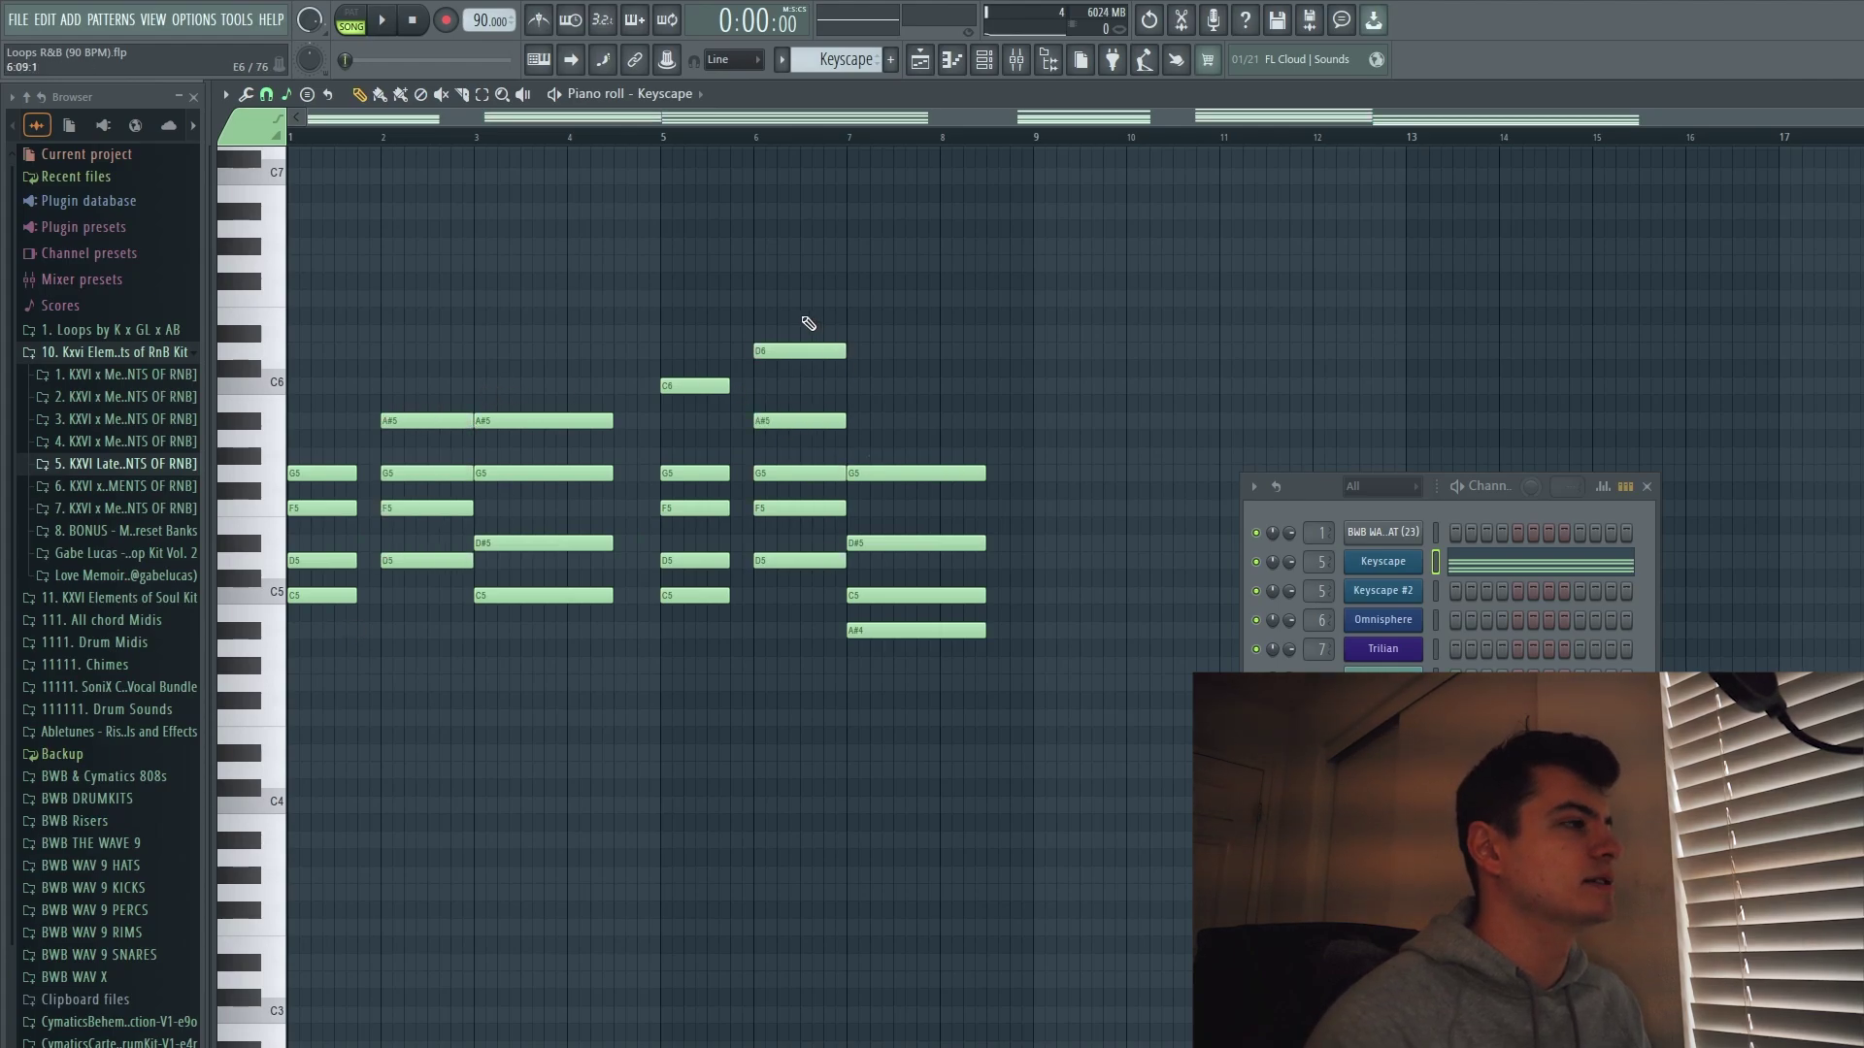
drag(839, 275, 796, 583)
drag(369, 578, 466, 408)
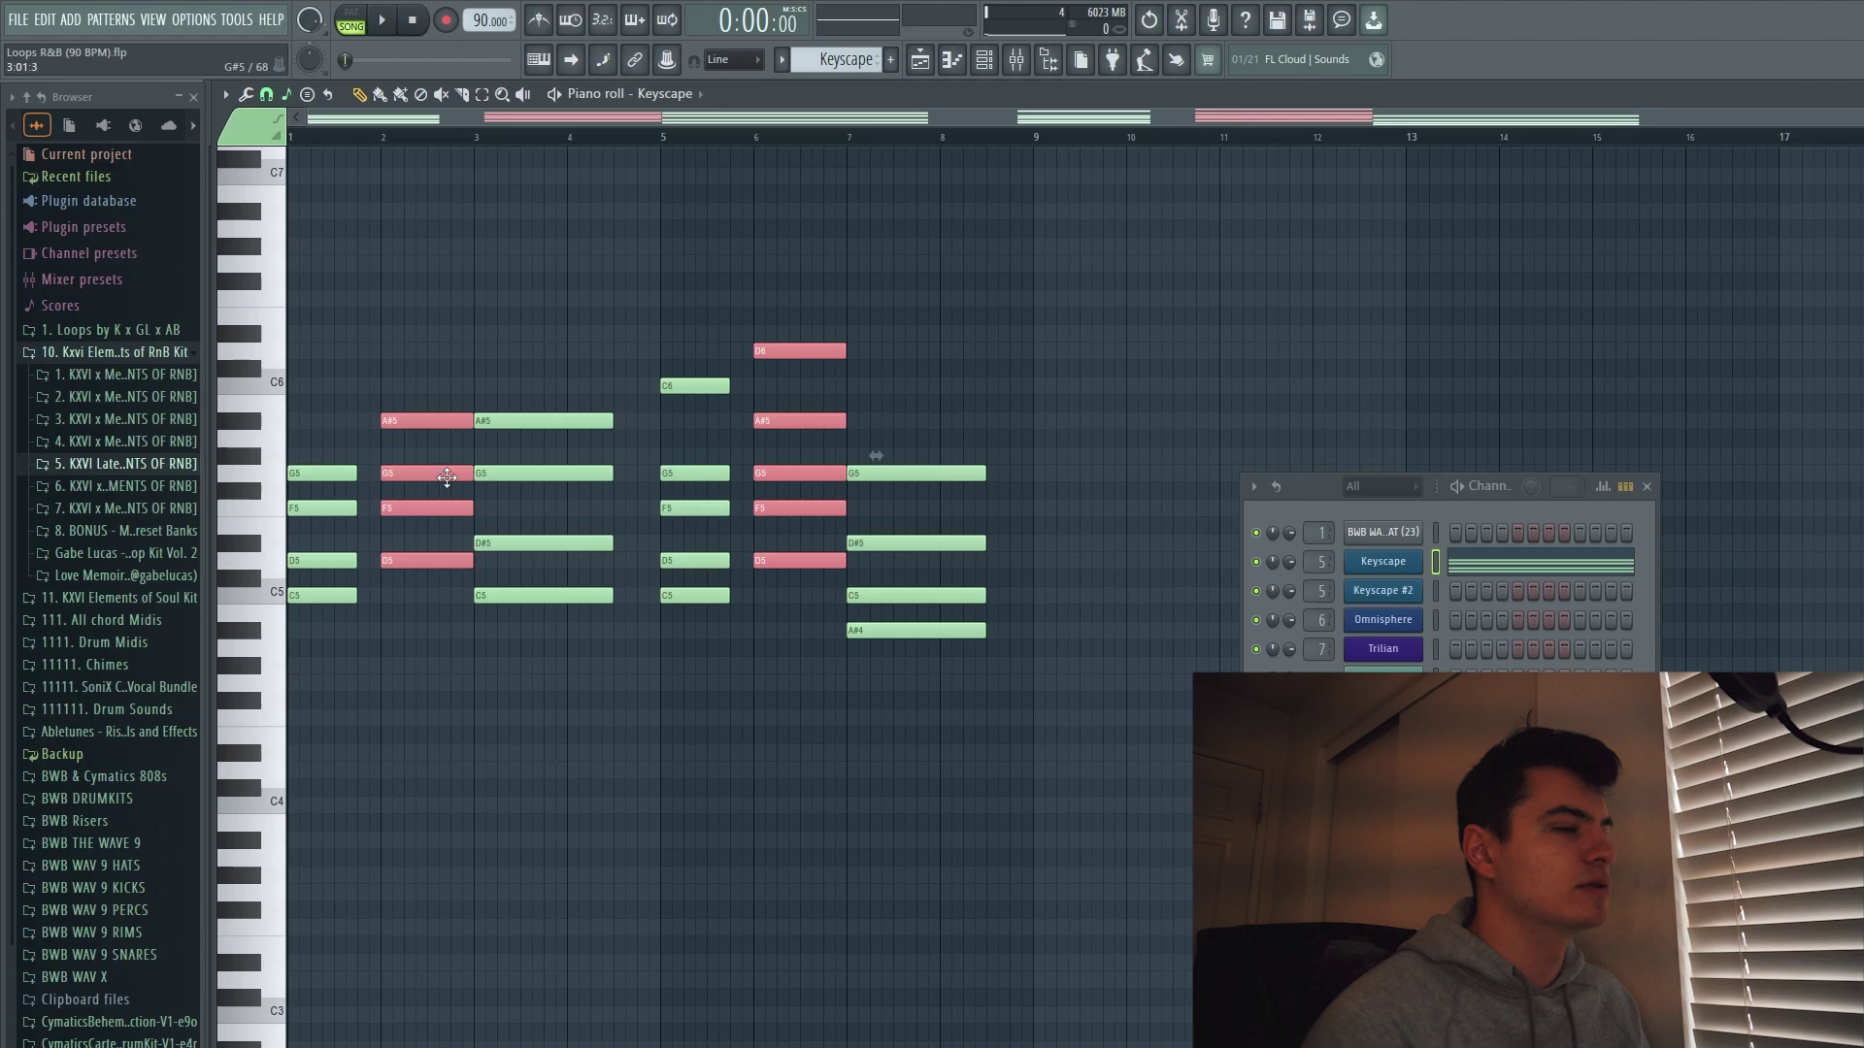
key(ctrl+d)
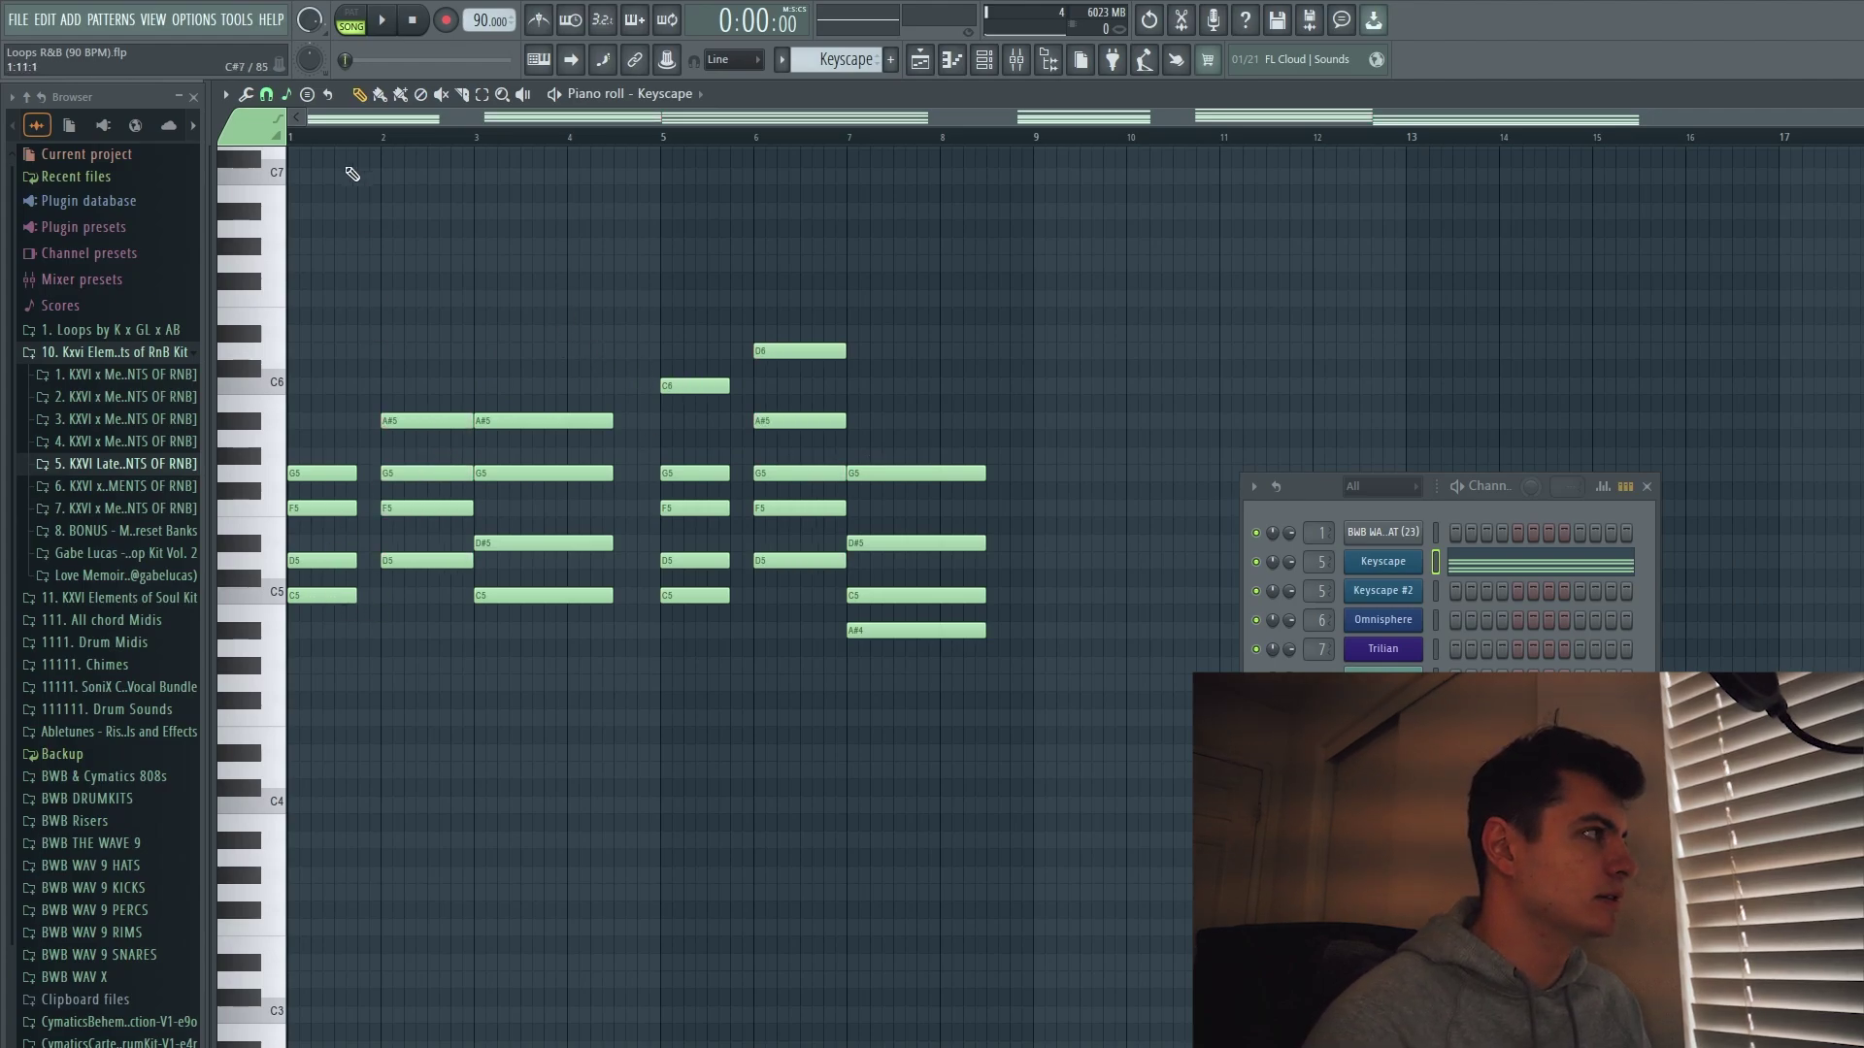
Keep grid snapping at Line and place the playback position at the end of the last chord in bar 8.
click(266, 94)
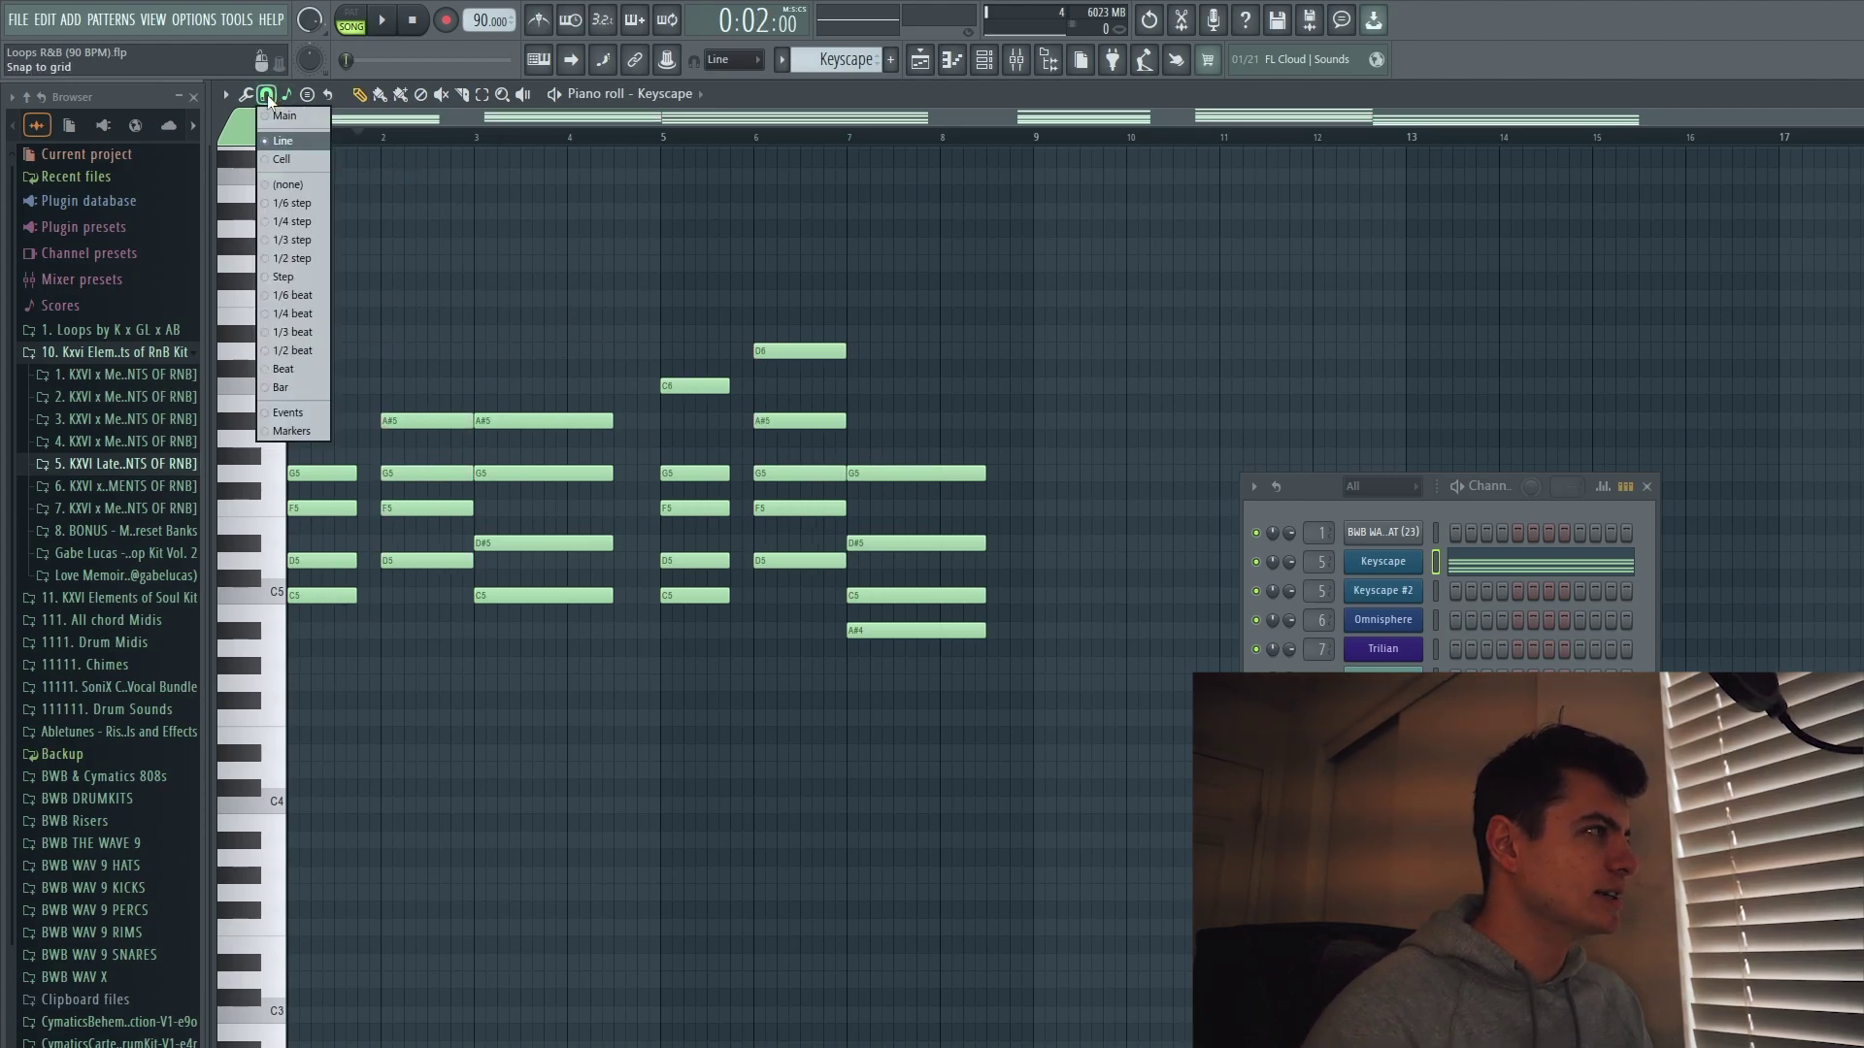
click(288, 138)
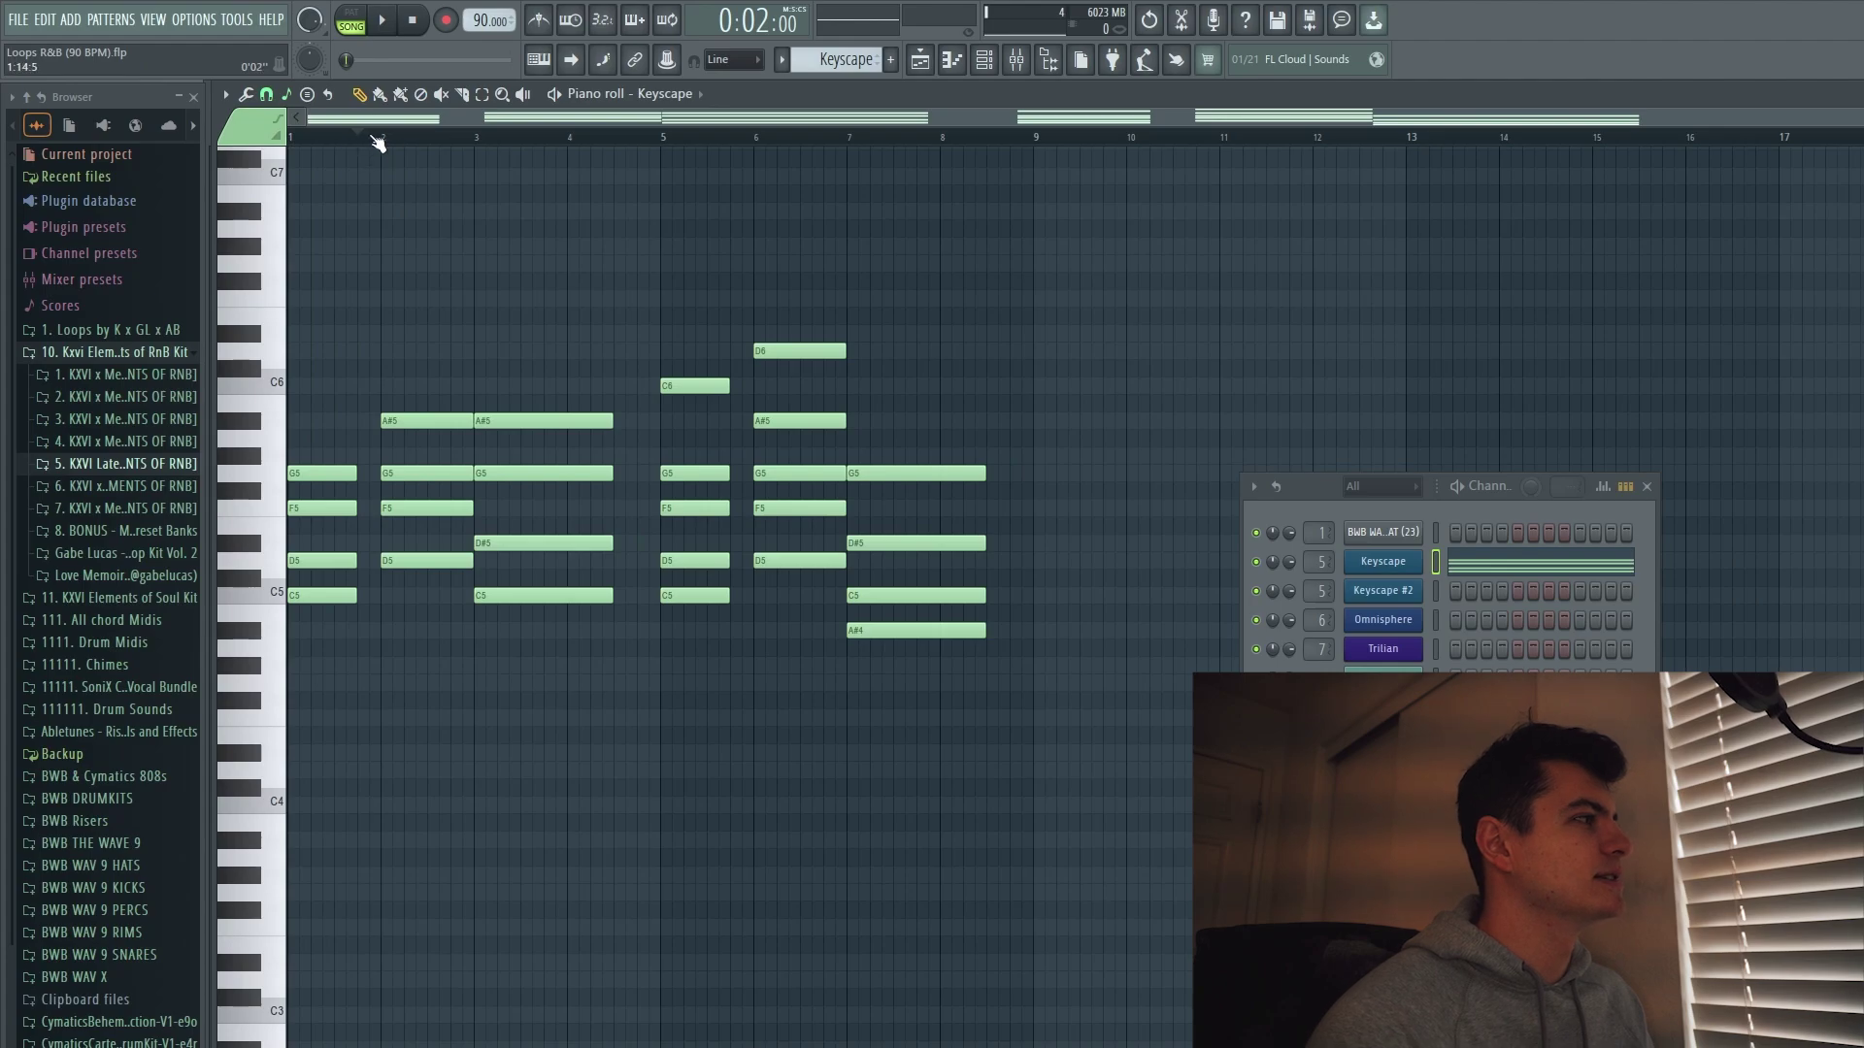
click(992, 141)
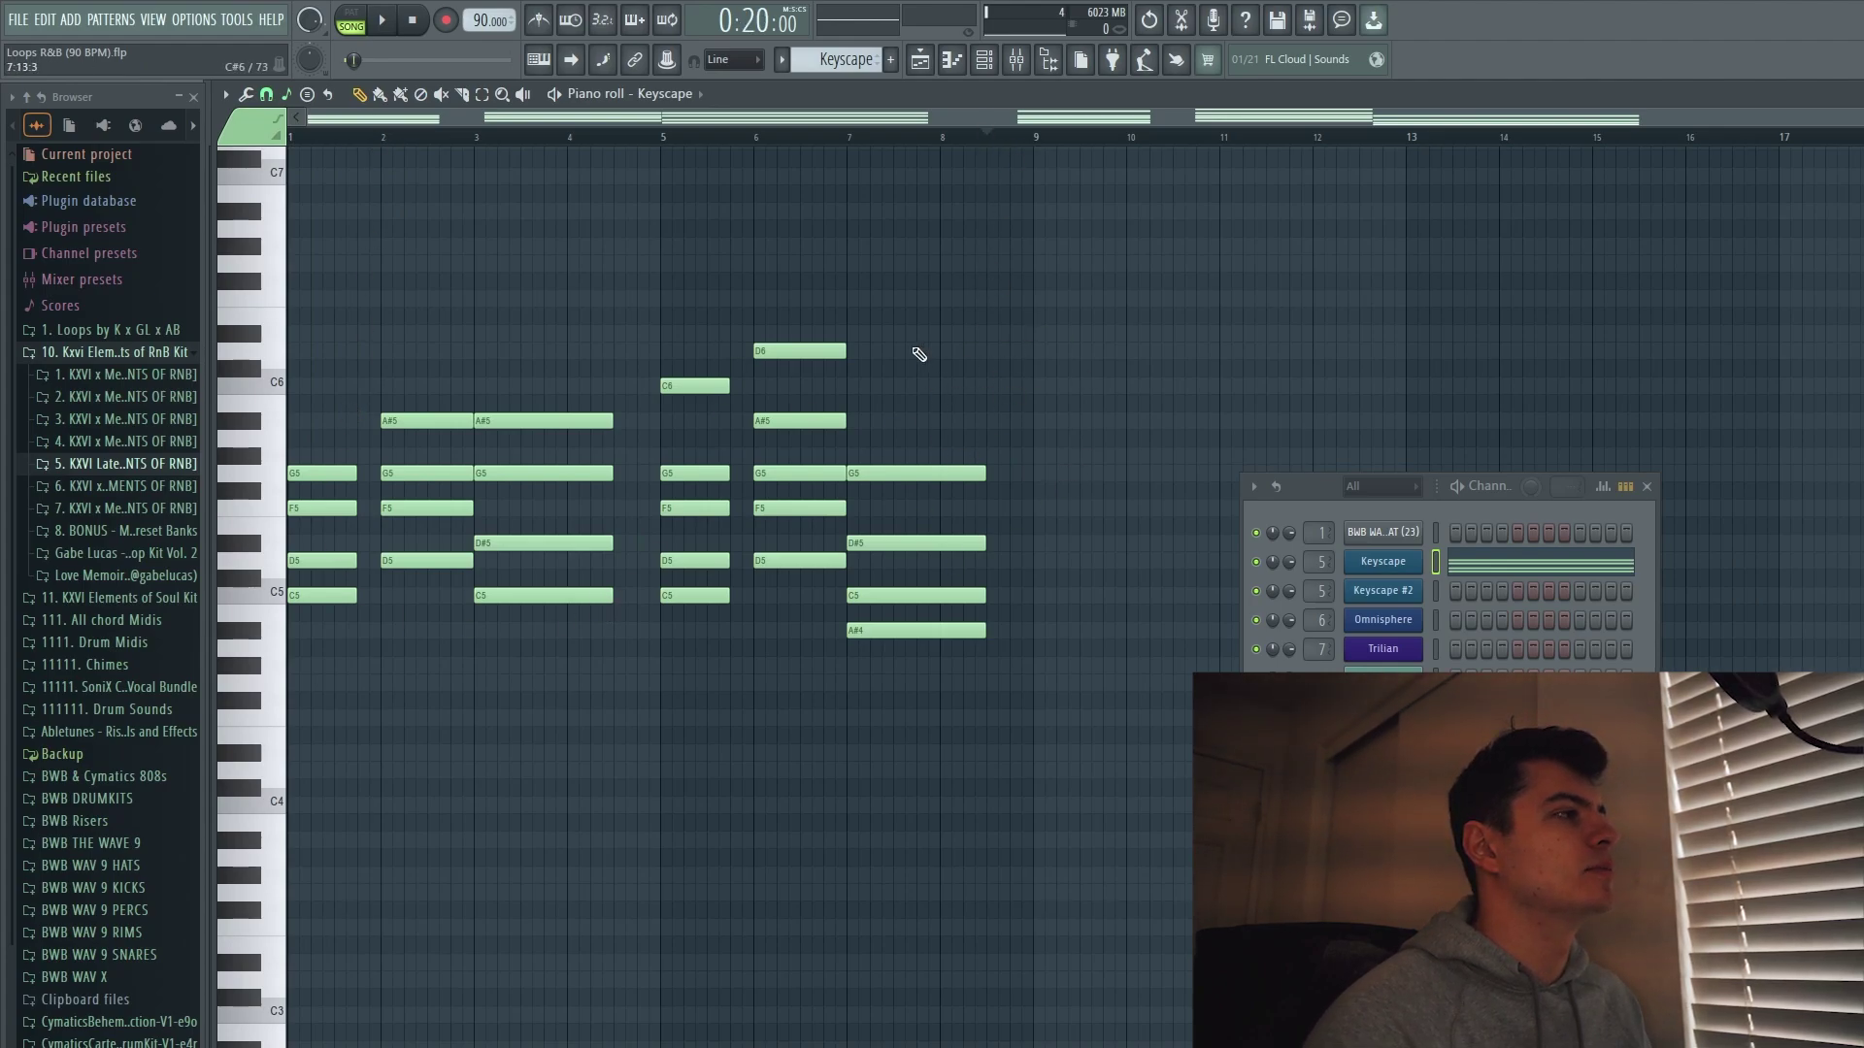
click(274, 98)
click(287, 135)
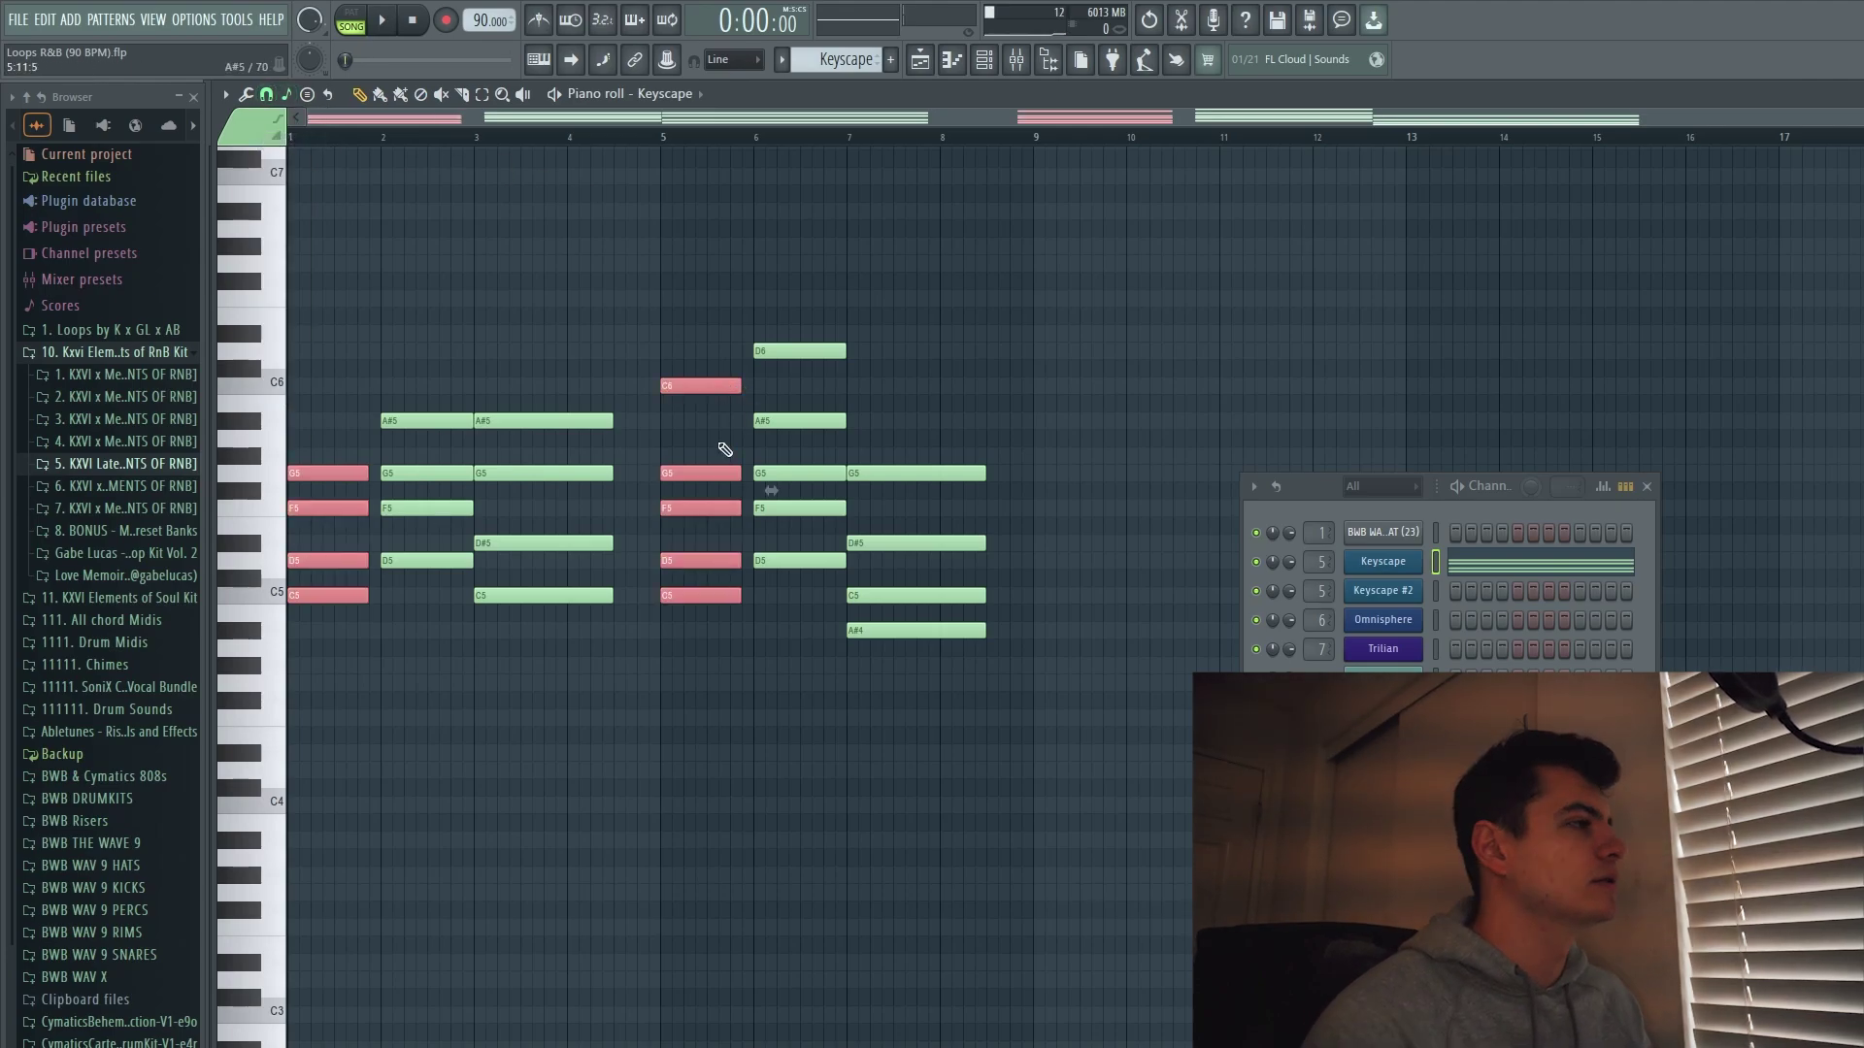
Extend the chords starting at bars 3 and 7 by one beat each and play the progression back.
drag(590, 651, 598, 382)
drag(934, 701, 1003, 472)
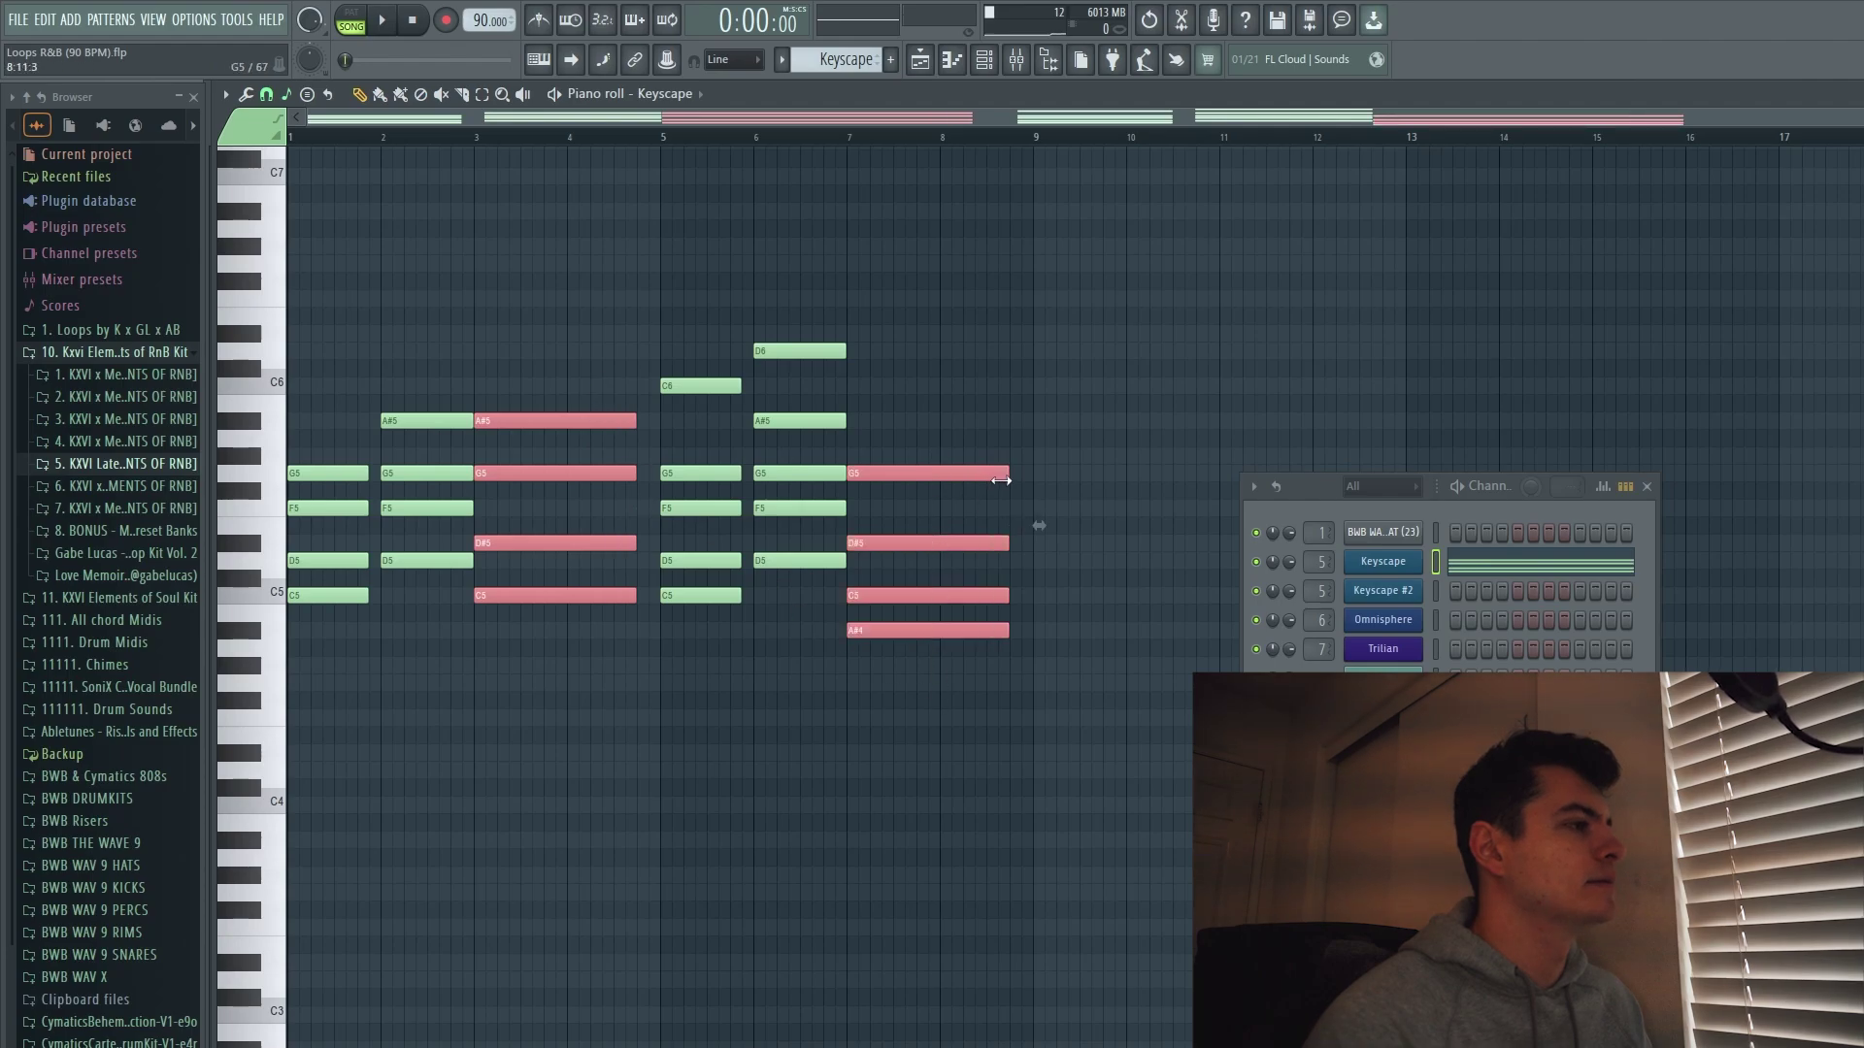
key(ctrl+d)
key(space)
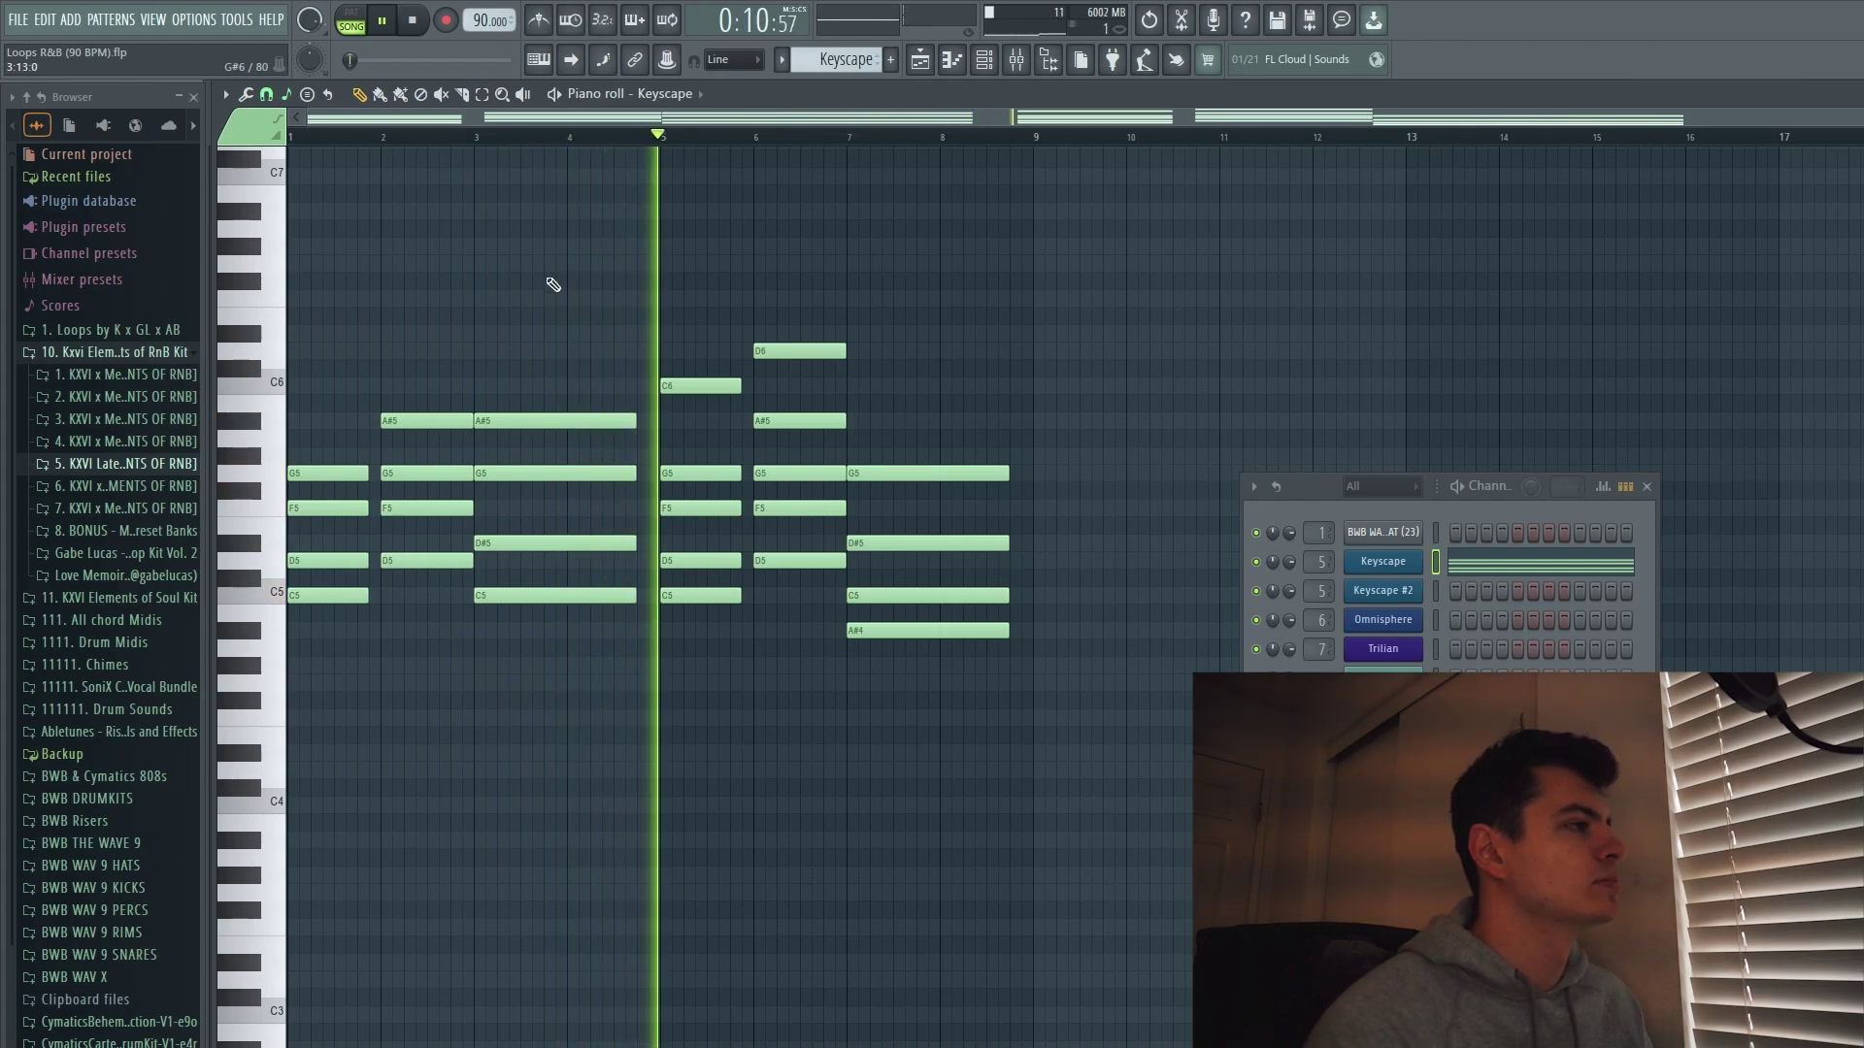
key(space)
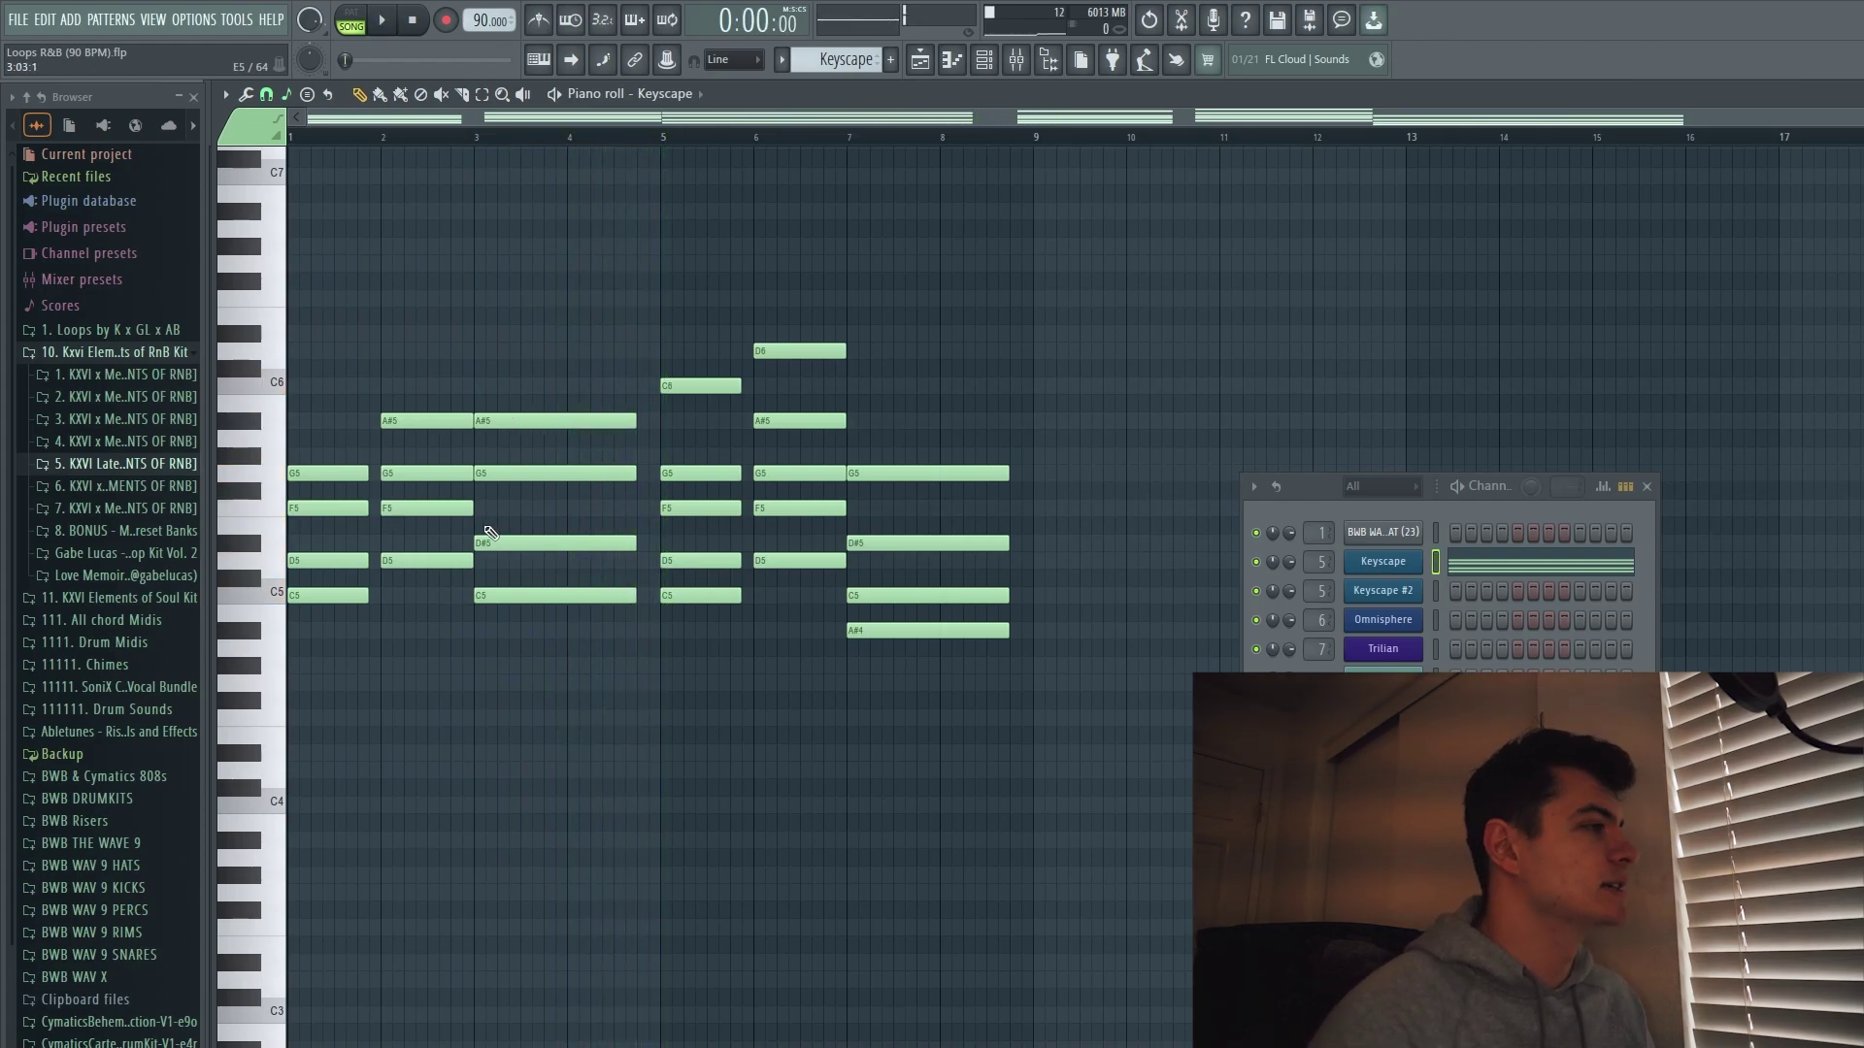
Copy one note of each chord an octave down as bass notes: D4, F4, C4, C4, F4 and A#3.
ctrl+click(348, 561)
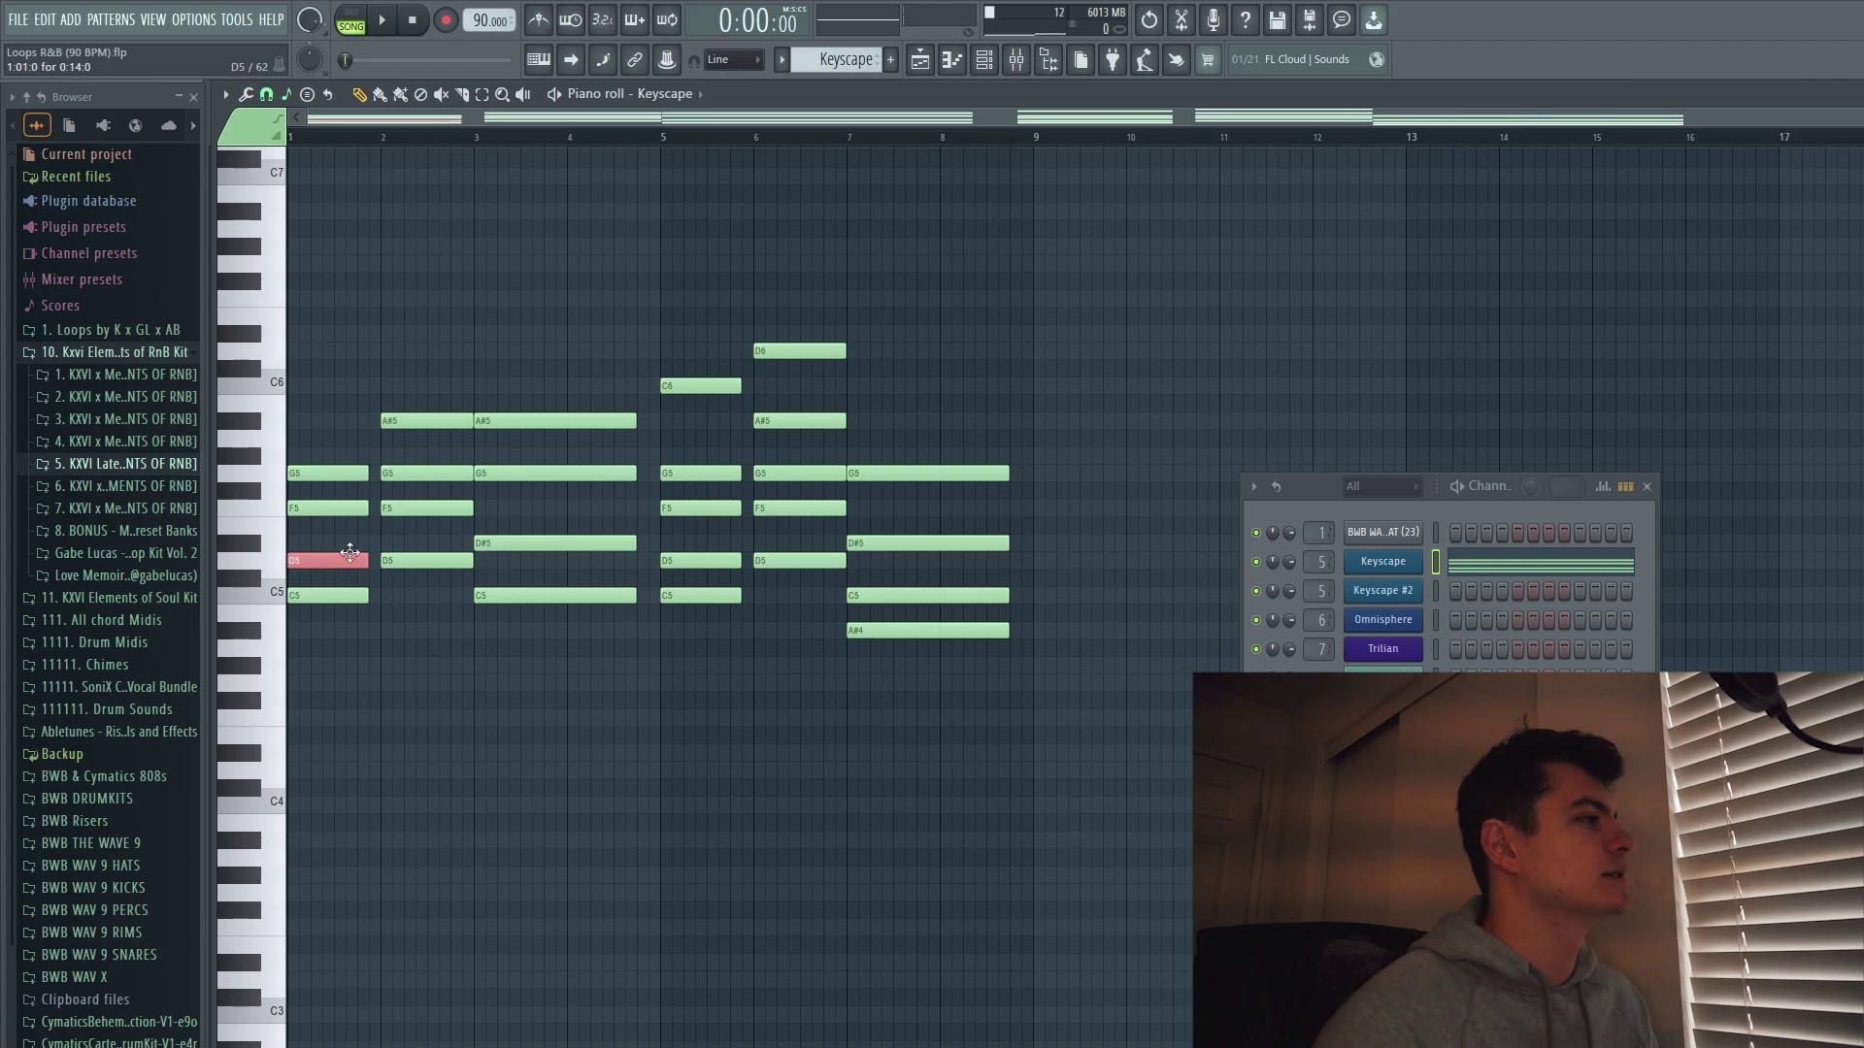
ctrl+shift+click(427, 509)
ctrl+shift+click(540, 595)
ctrl+shift+click(699, 596)
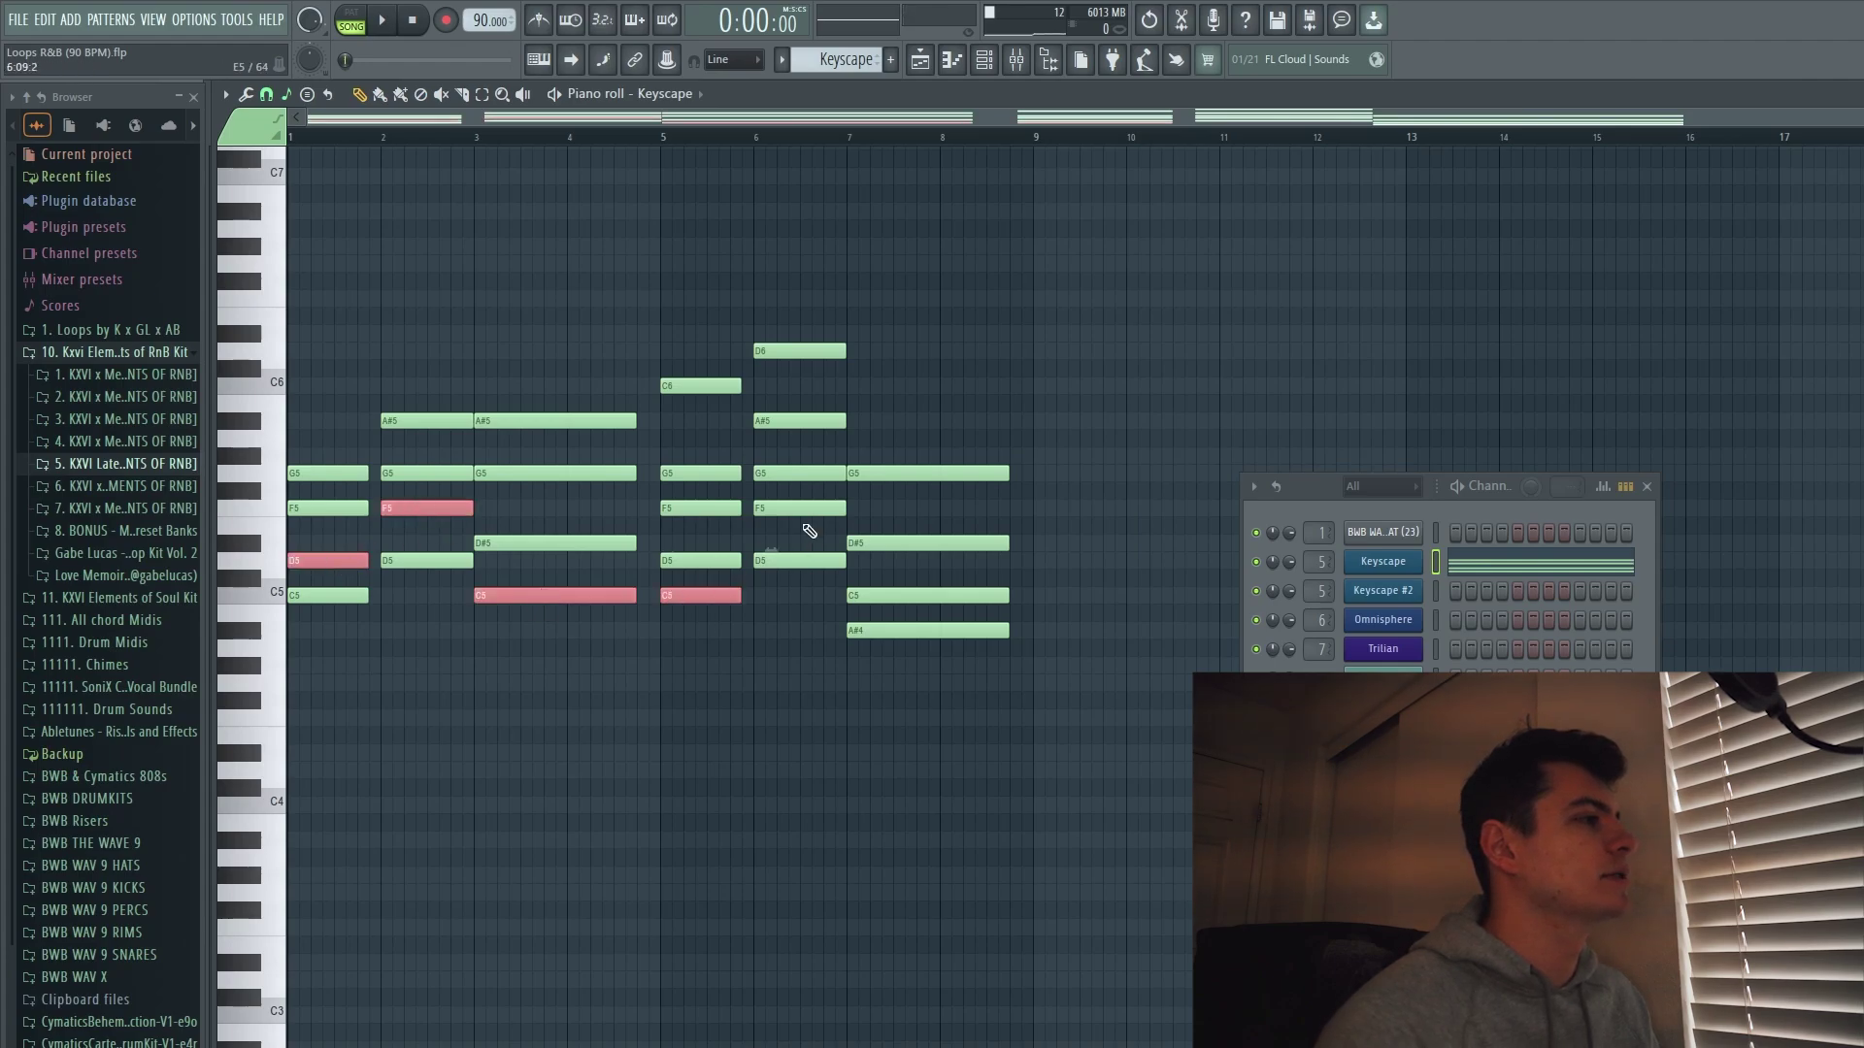
ctrl+shift+click(799, 508)
ctrl+shift+click(883, 630)
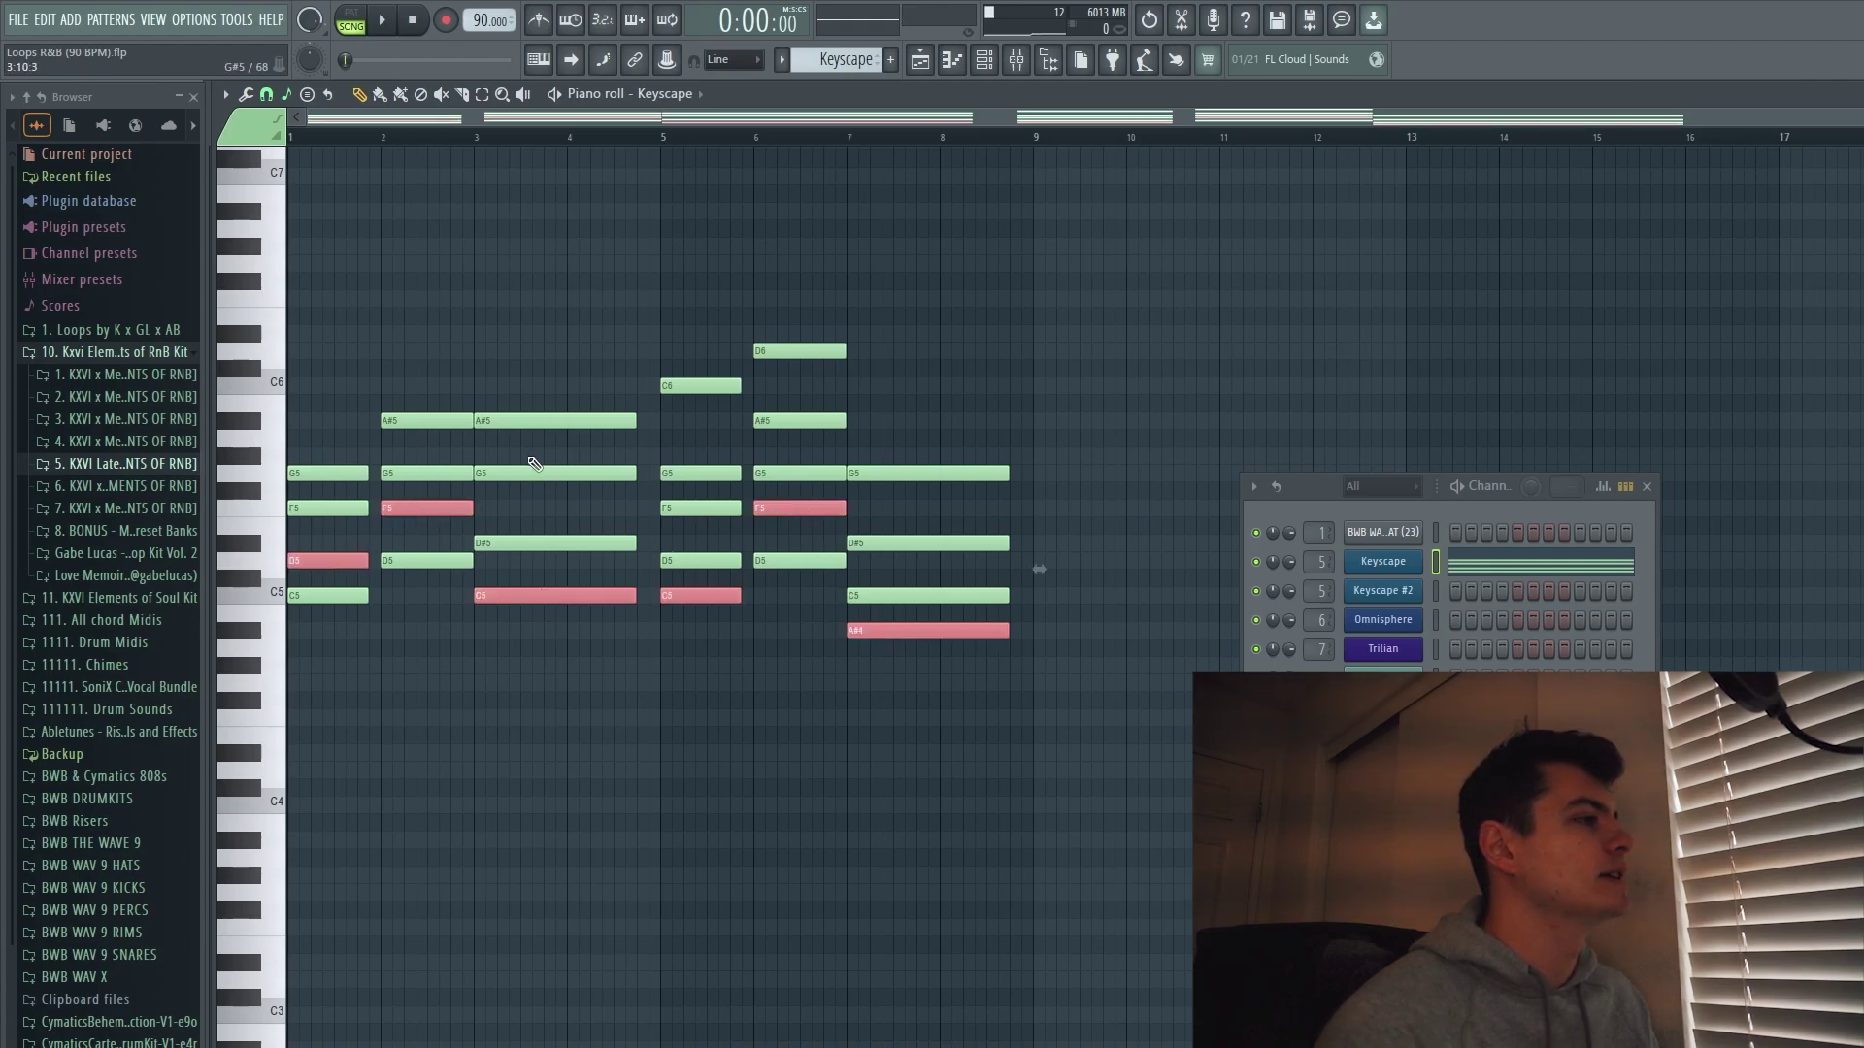
key(ctrl+Down)
key(ctrl+d)
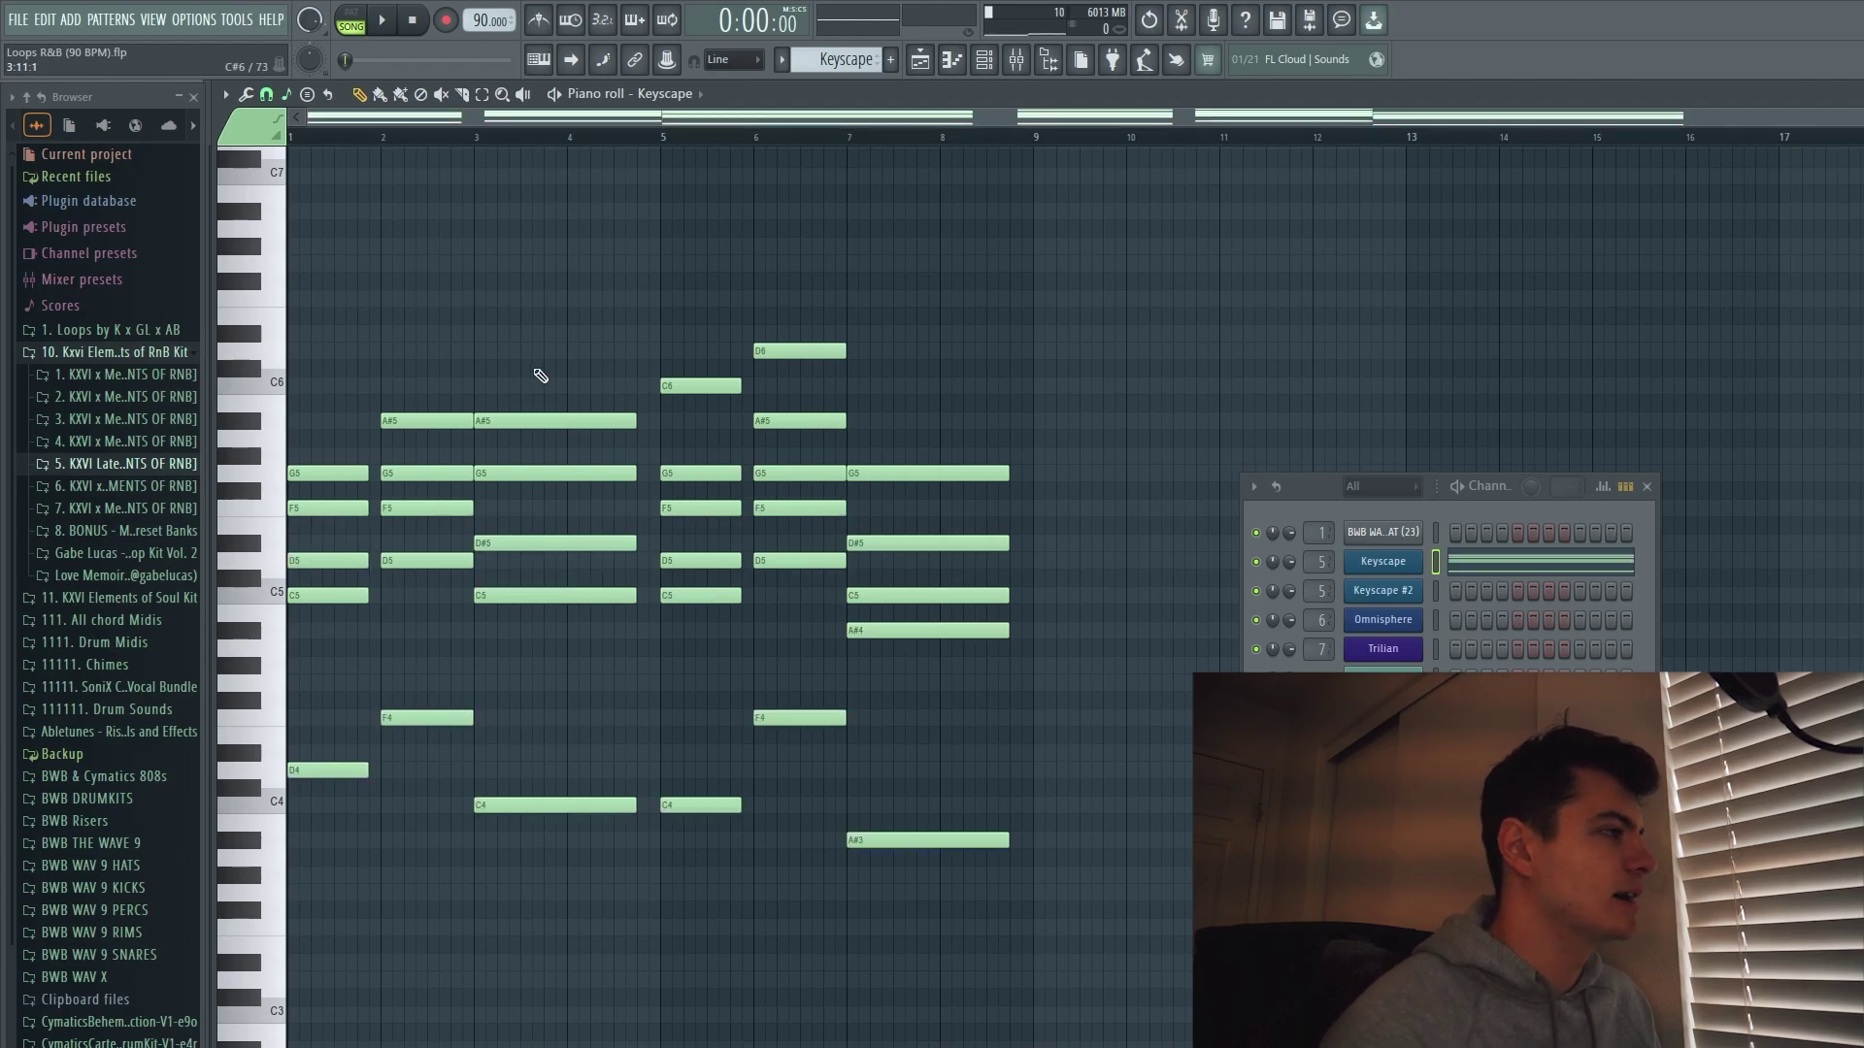
Strum the upper chord notes with slightly staggered start times, leaving the bass notes out, and trim their ends slightly.
drag(1065, 683, 362, 350)
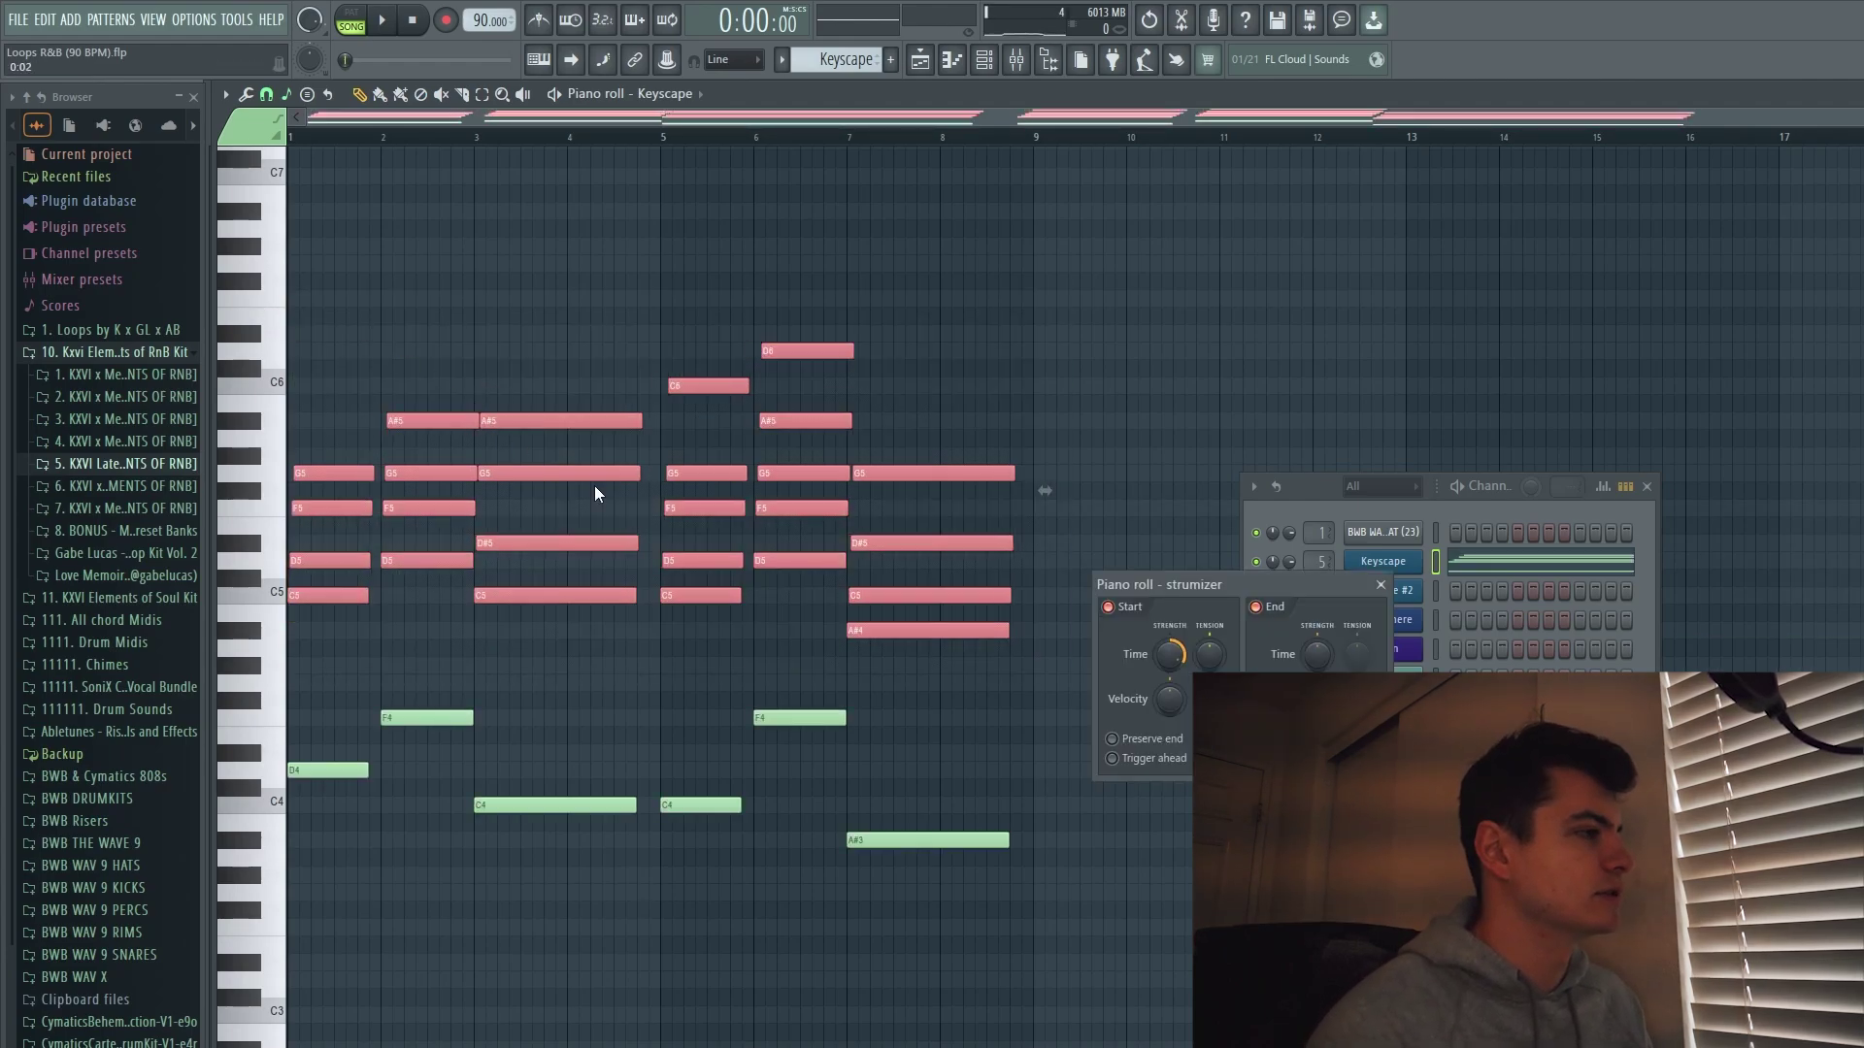
key(alt+s)
drag(1170, 652, 1169, 658)
key(space)
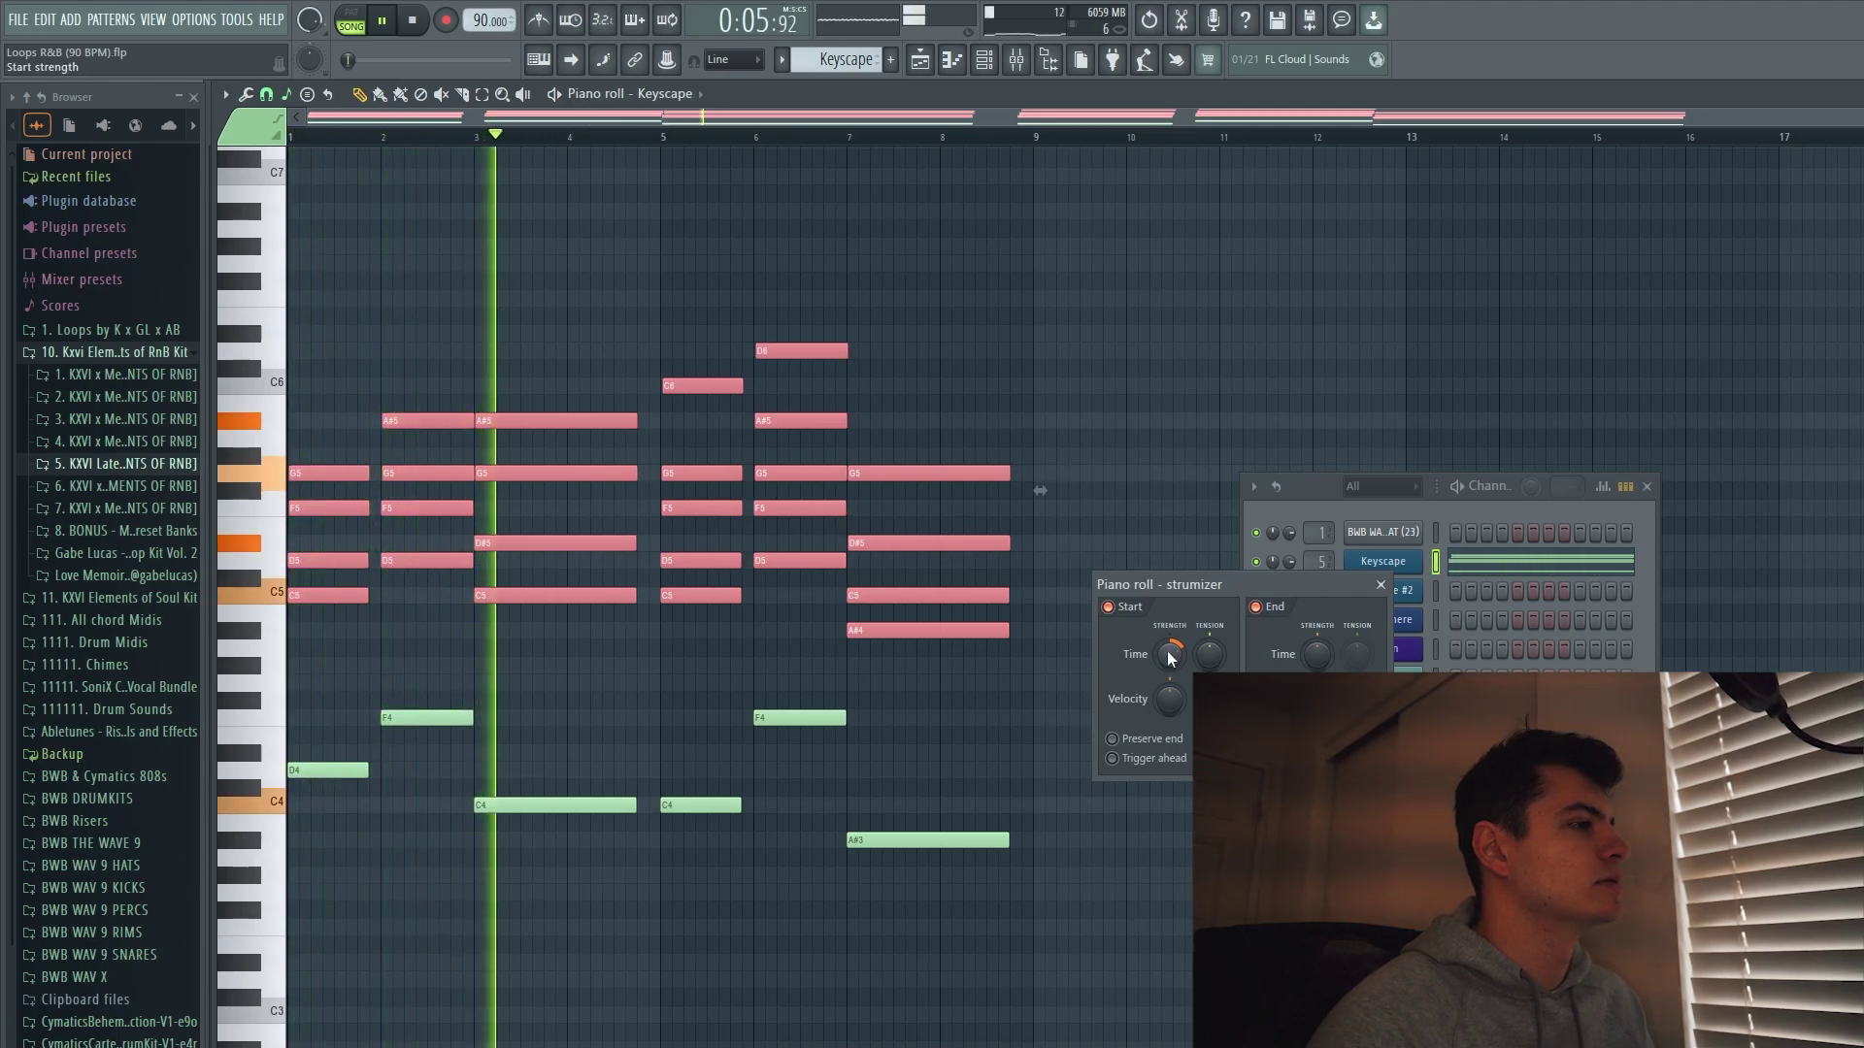
key(space)
key(space)
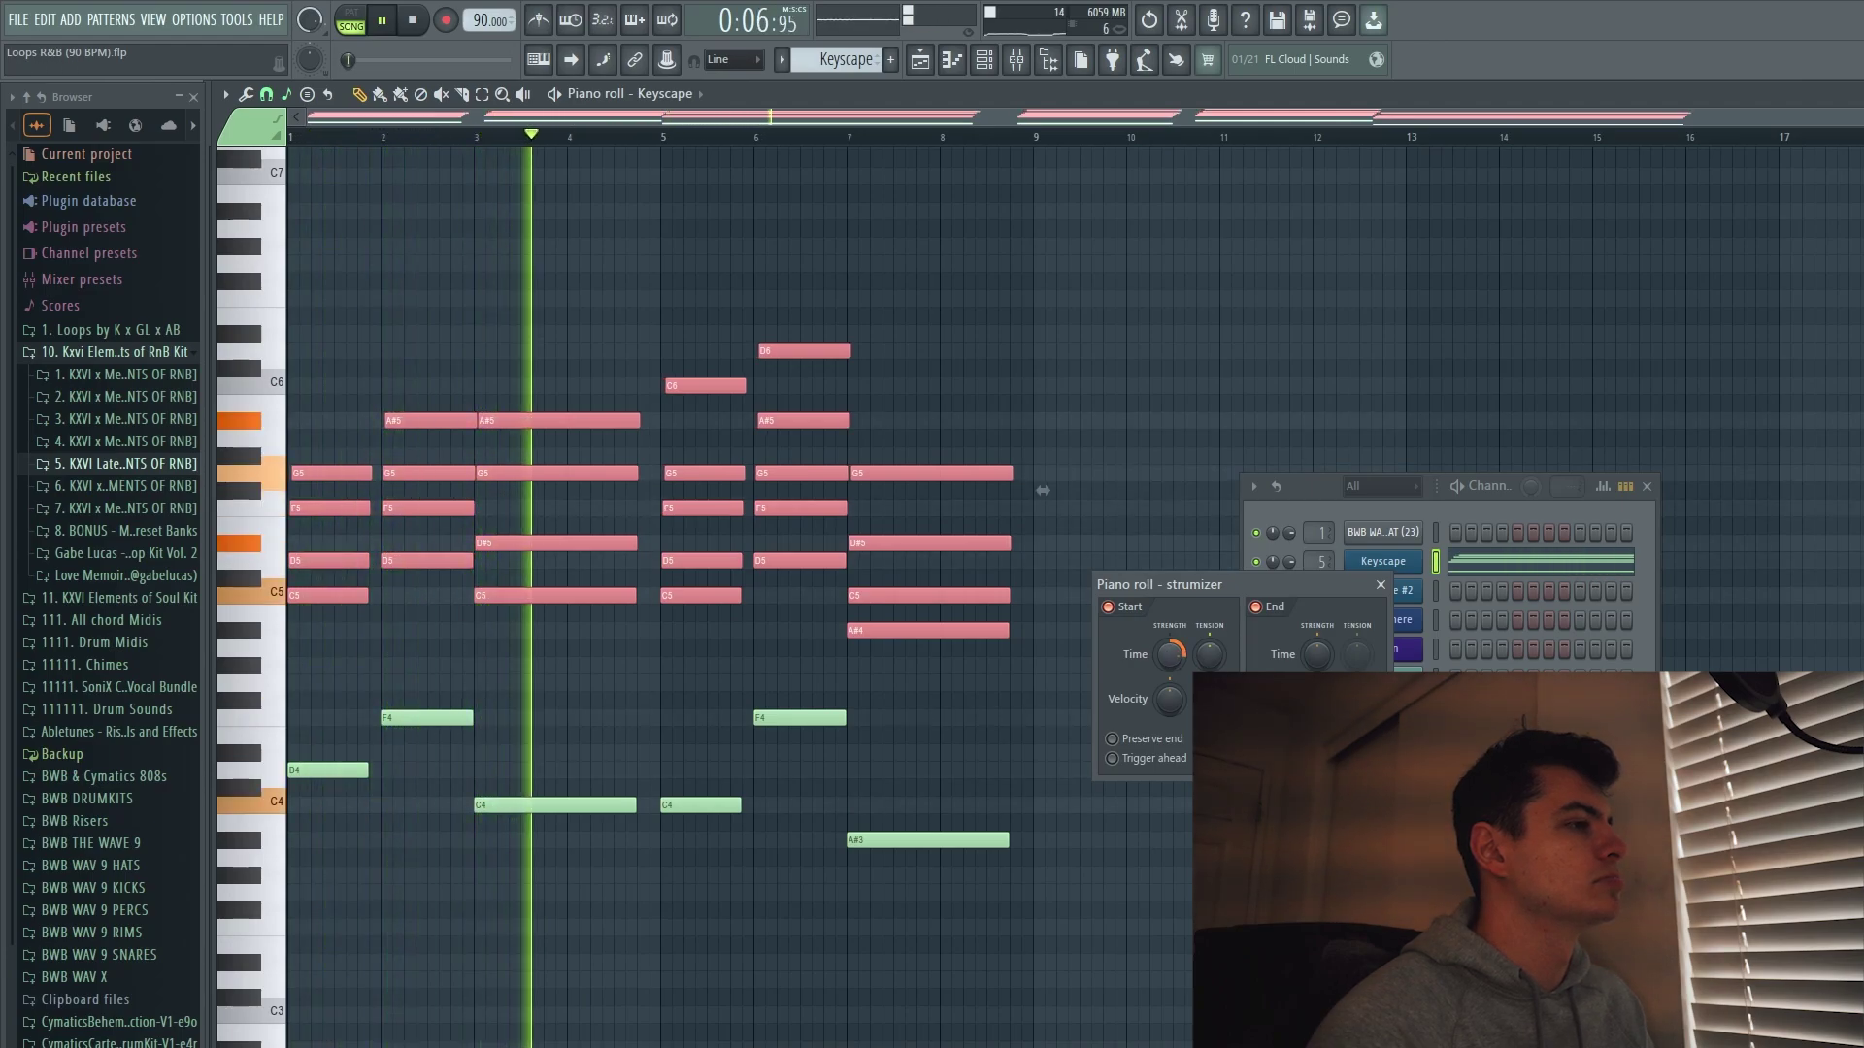
key(Return)
key(space)
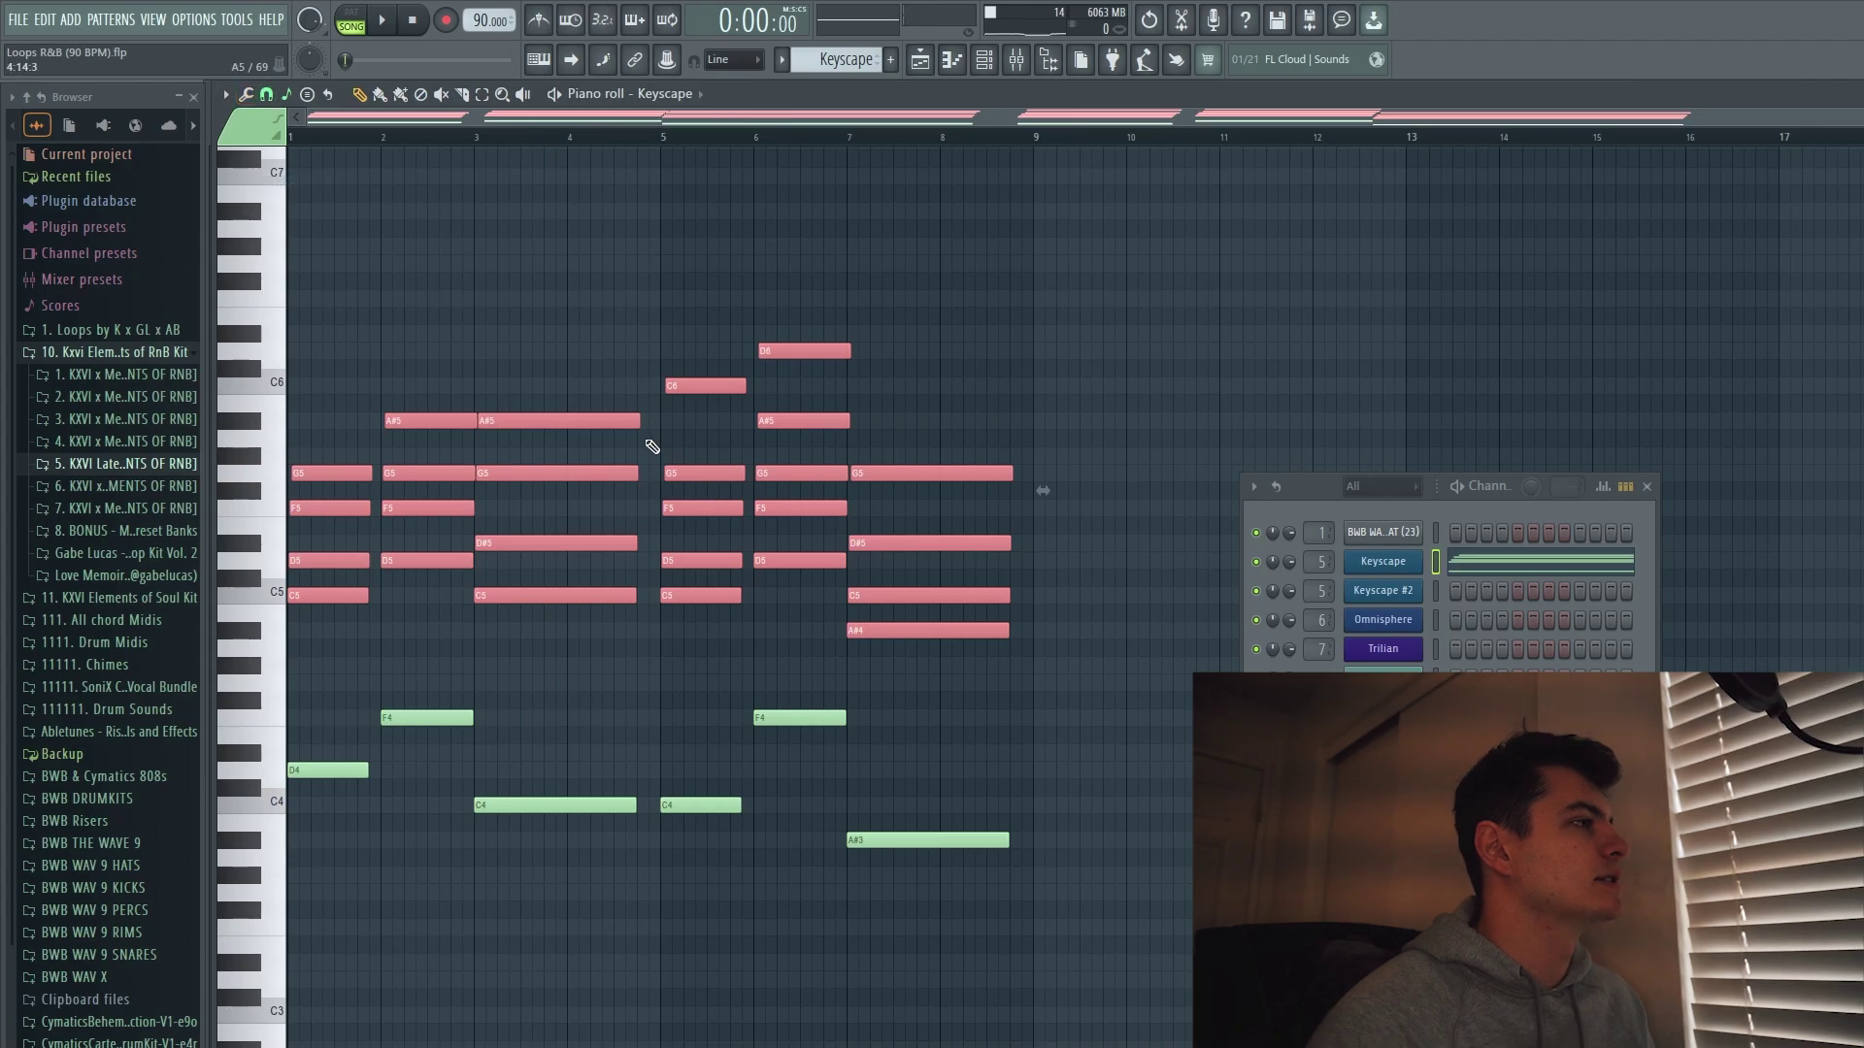
drag(637, 426, 635, 425)
click(594, 299)
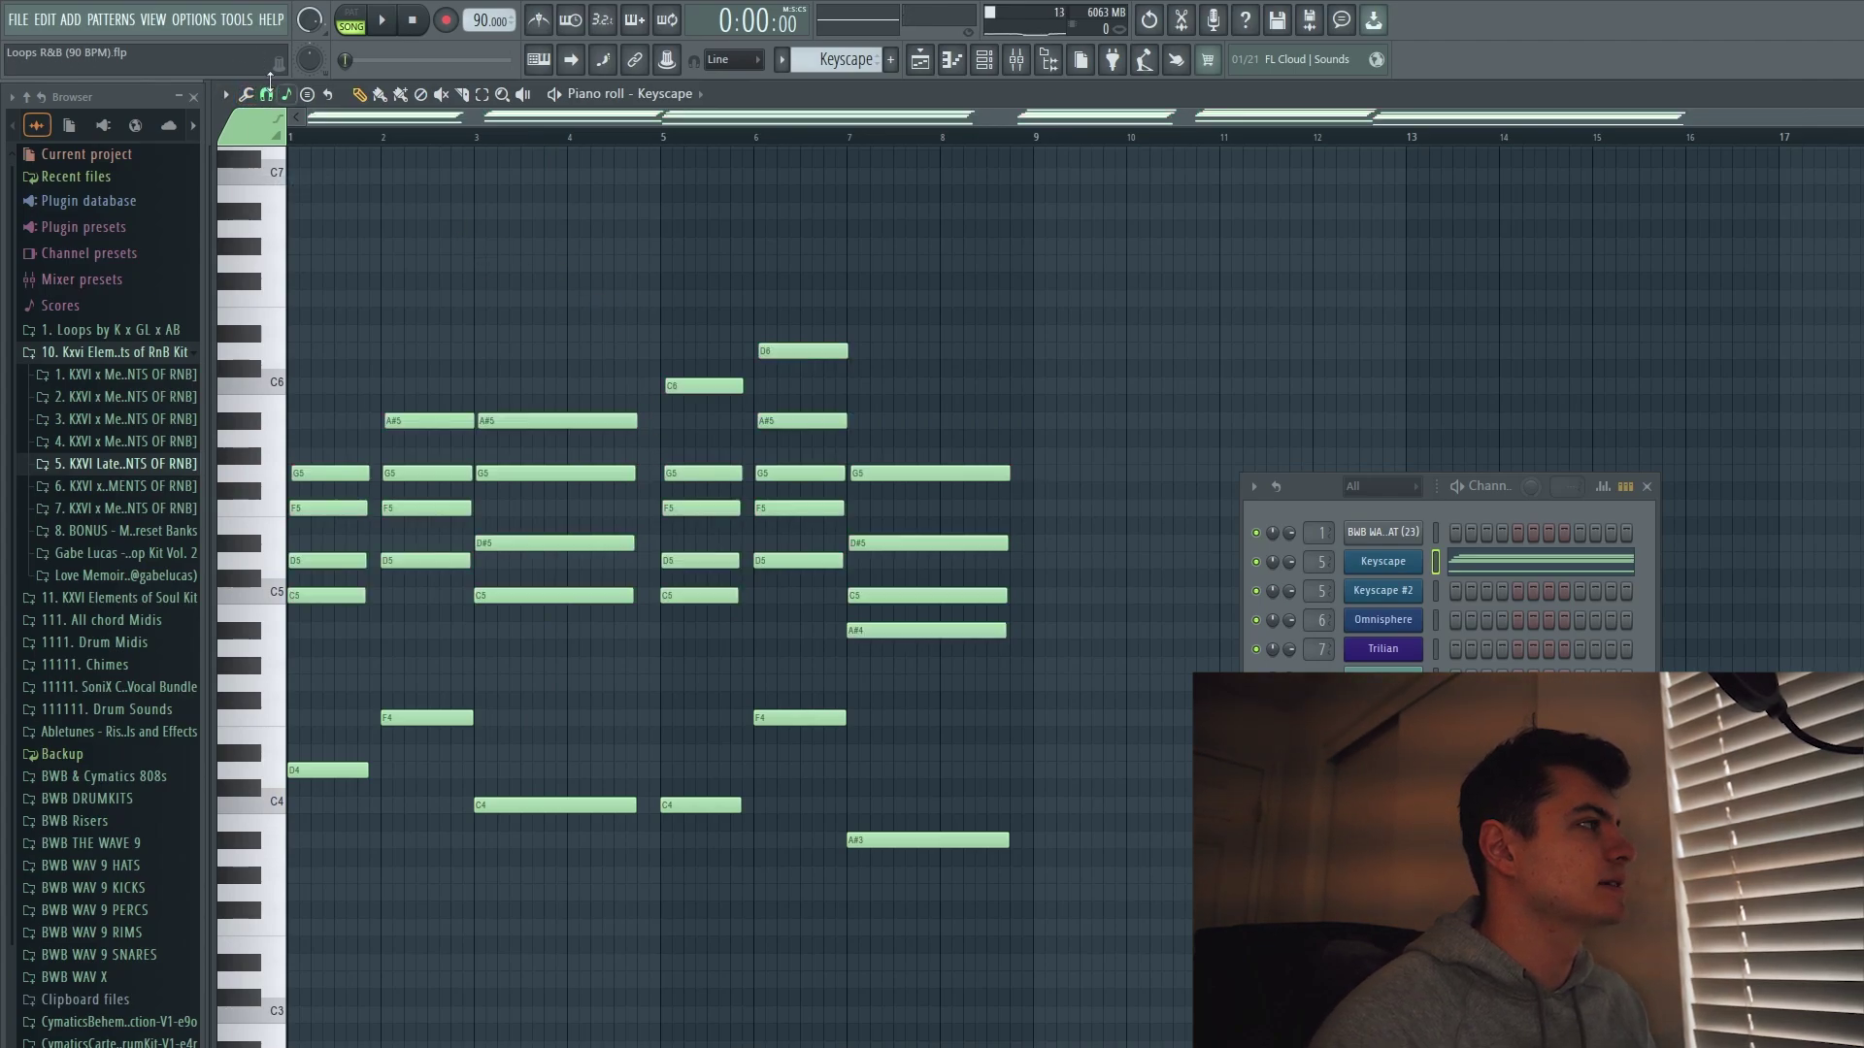
Keep grid snapping at Line and randomize the levels of all notes in the progression by 29%.
click(266, 94)
click(286, 142)
key(ctrl+a)
key(alt+r)
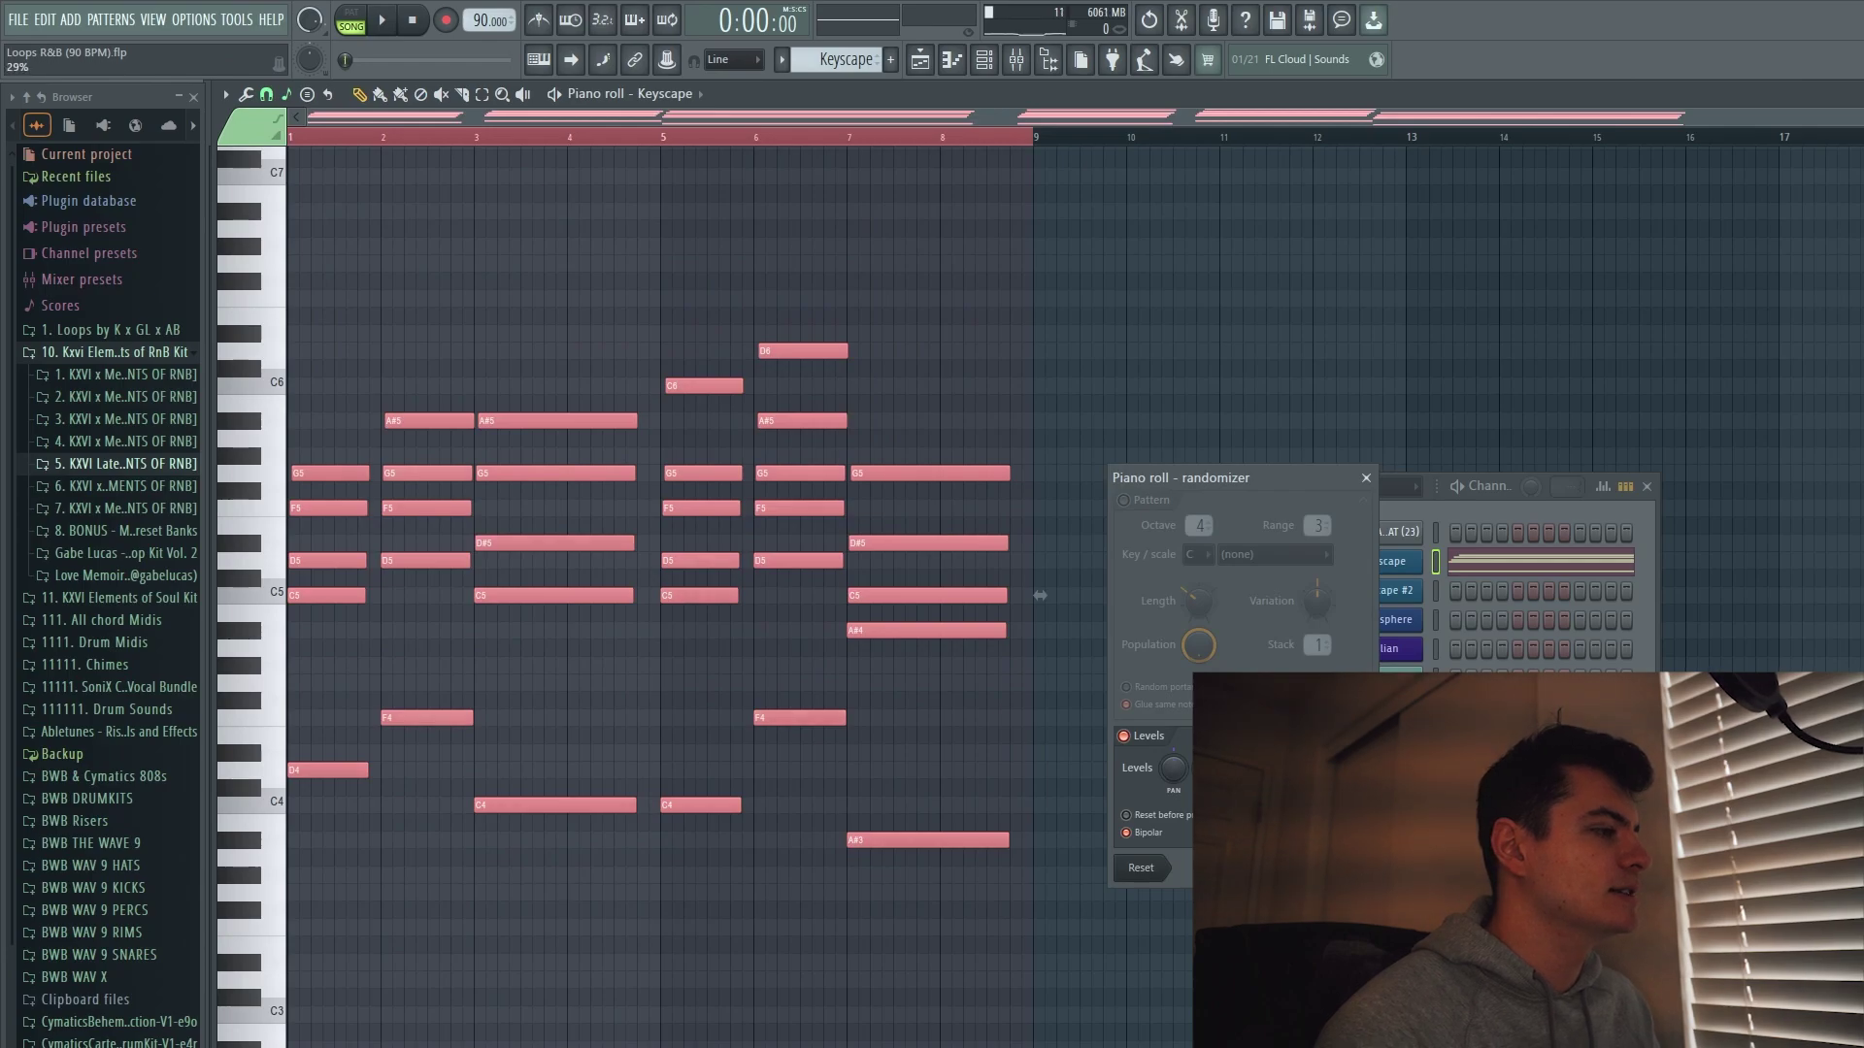
key(Escape)
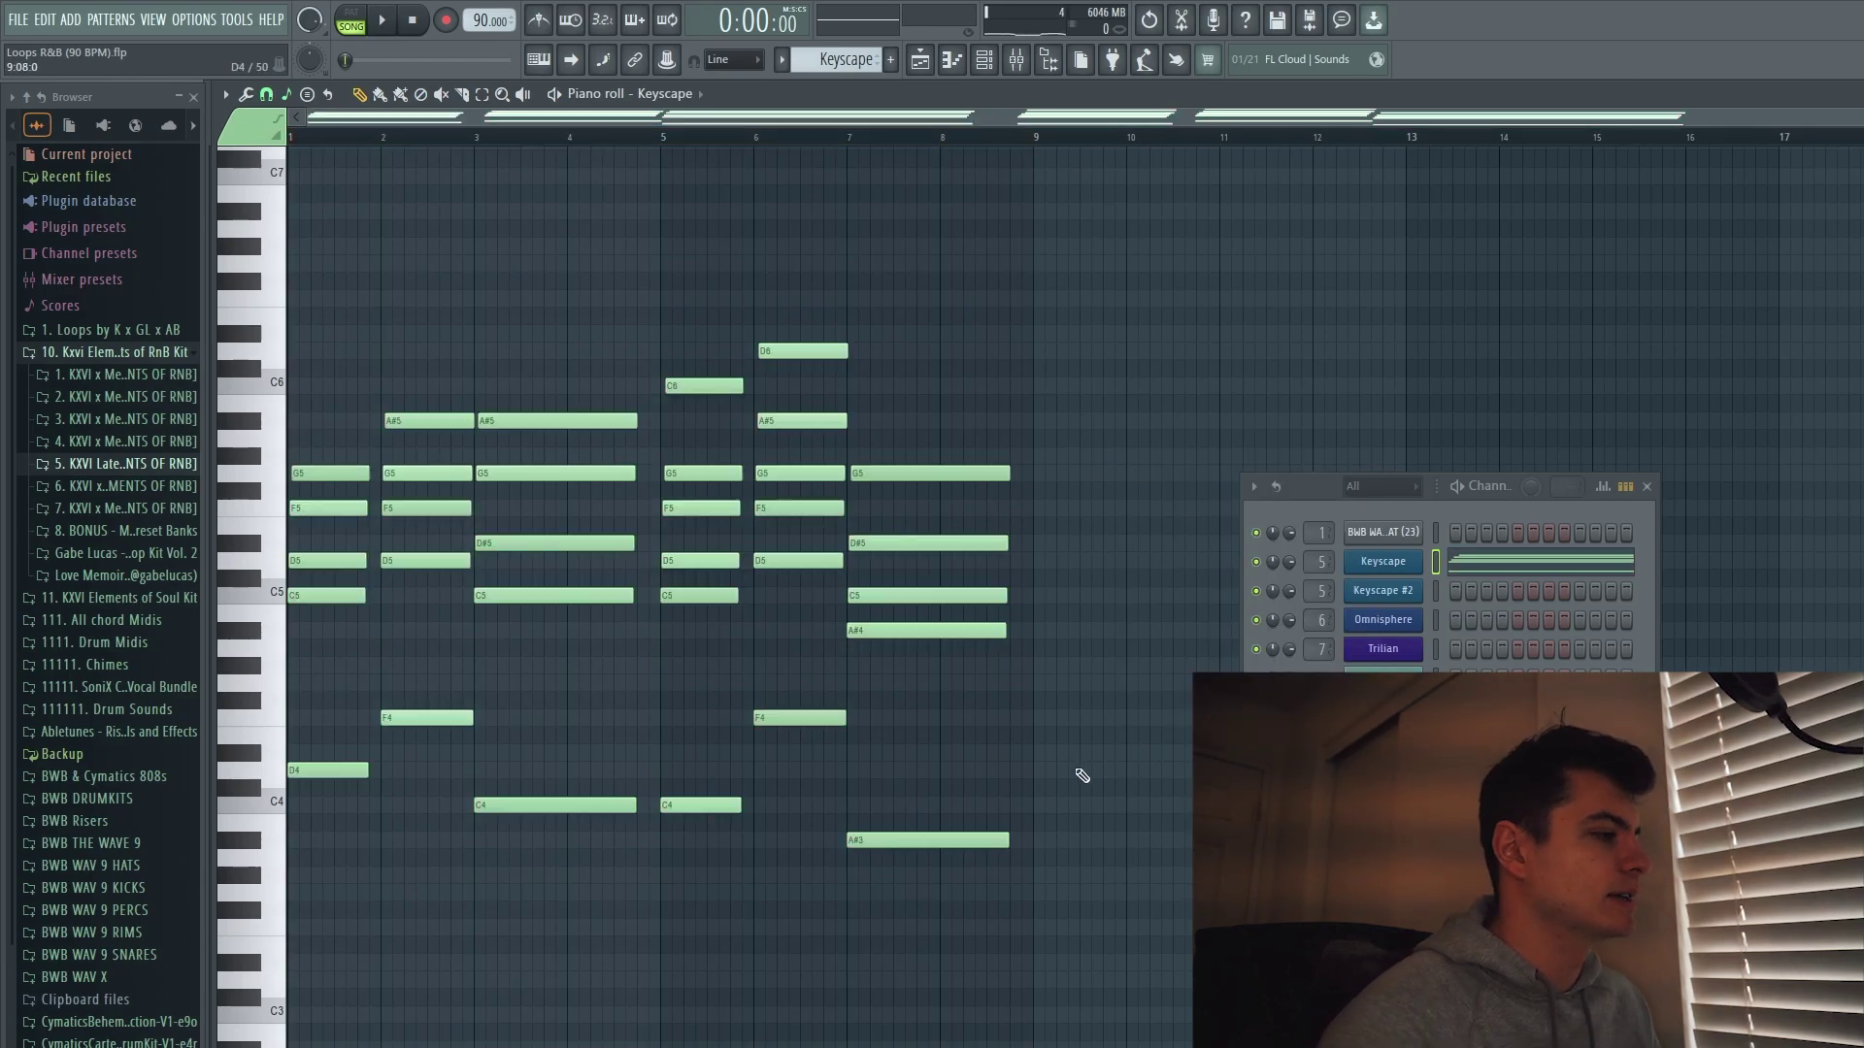
key(ctrl+d)
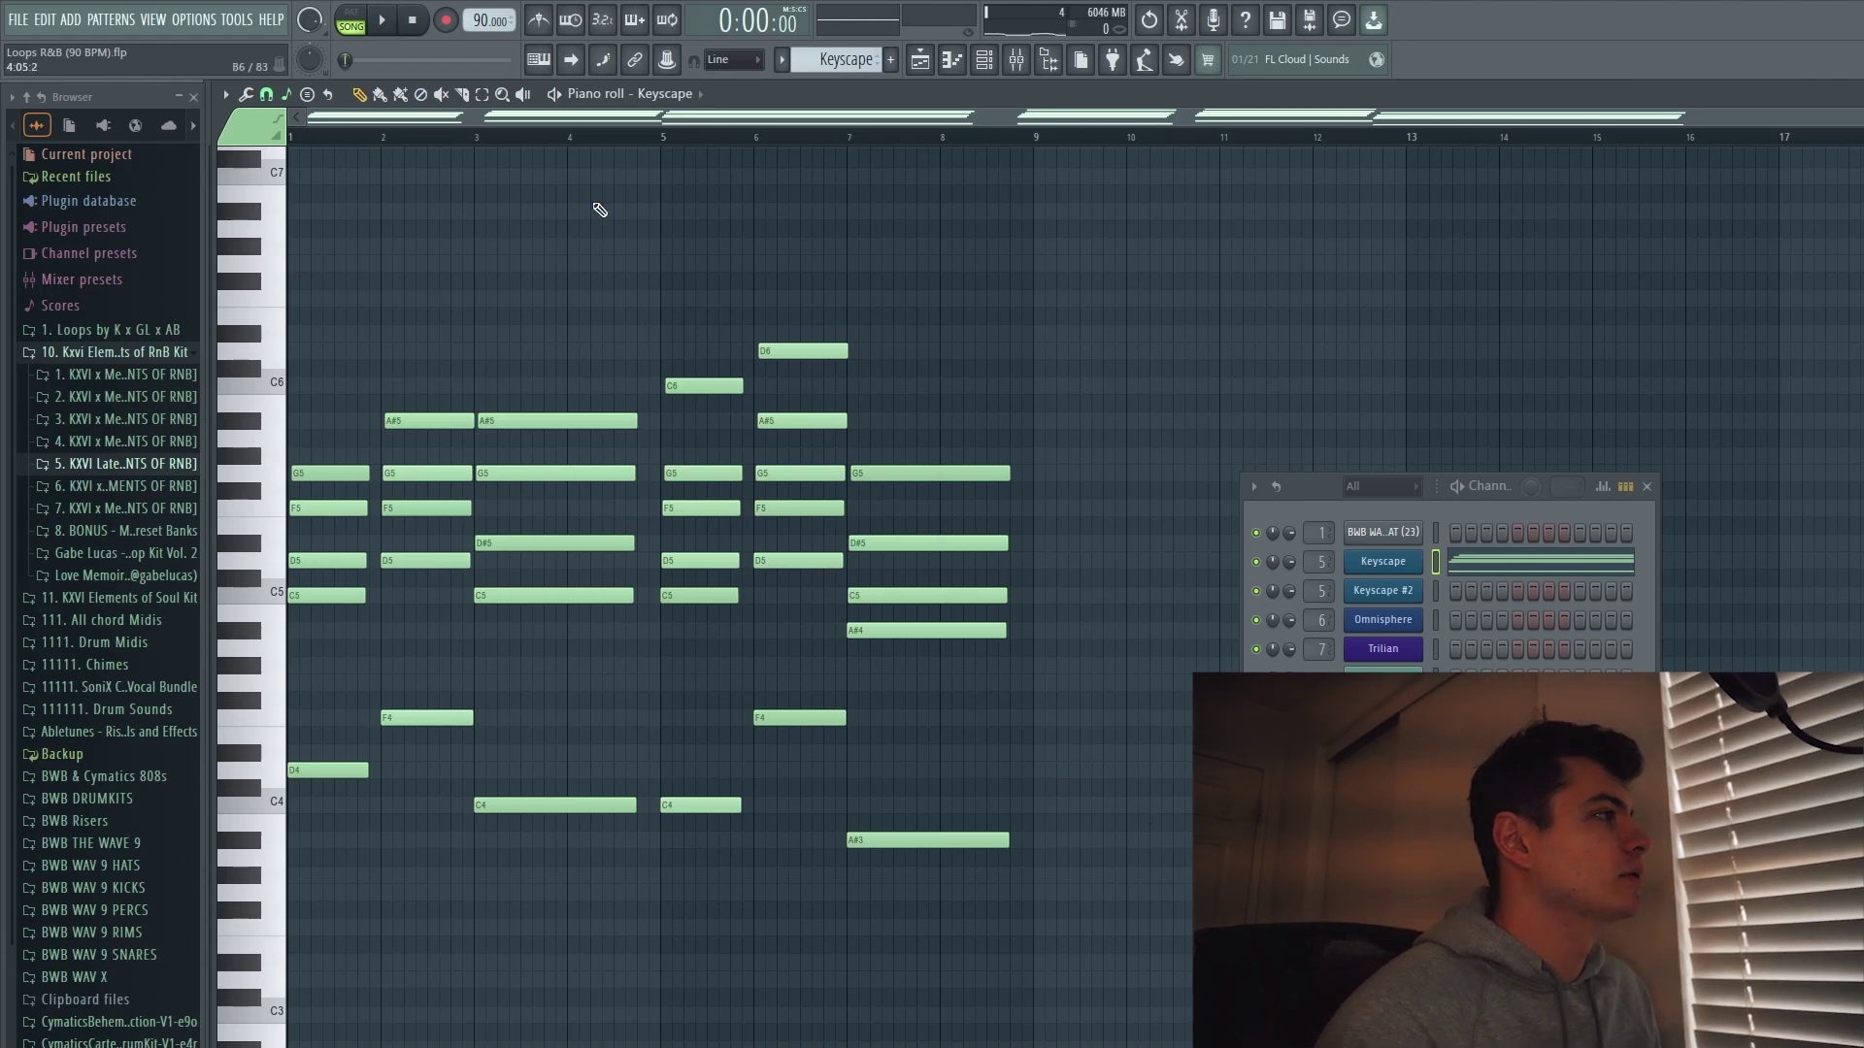
click(266, 93)
click(285, 132)
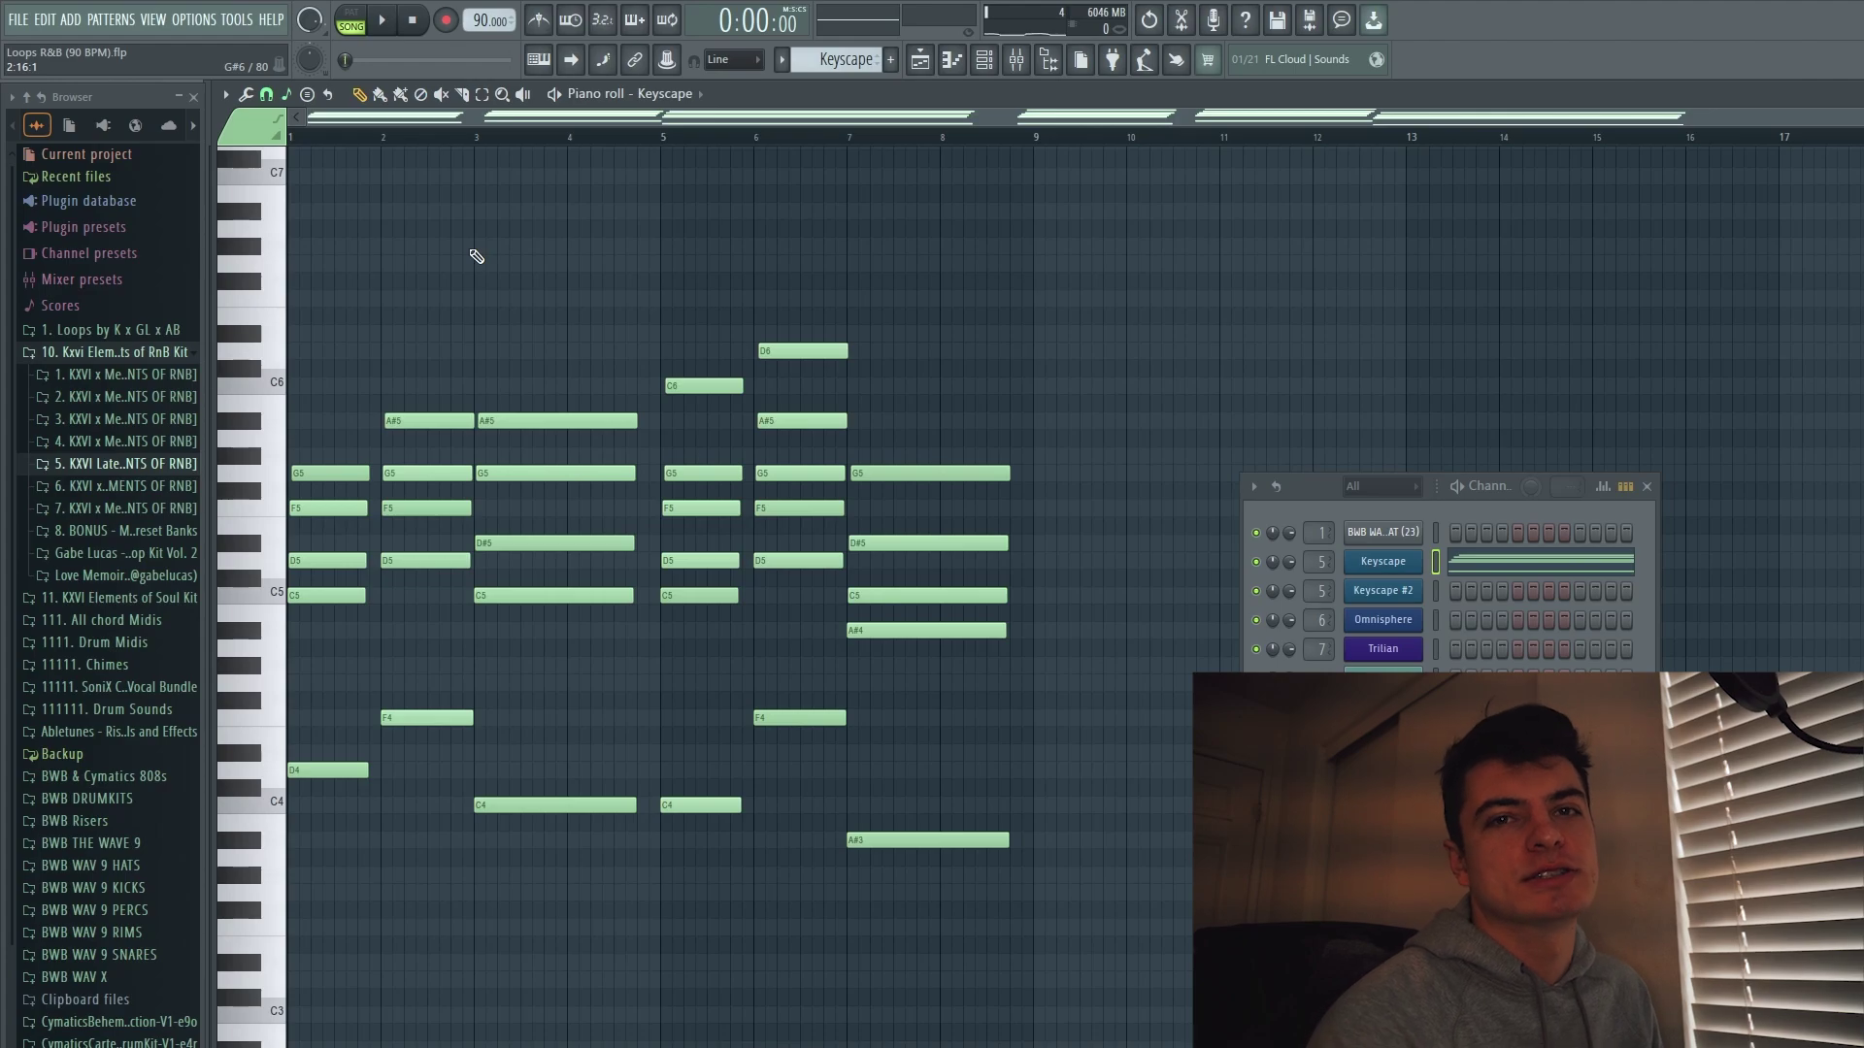
click(266, 93)
click(287, 145)
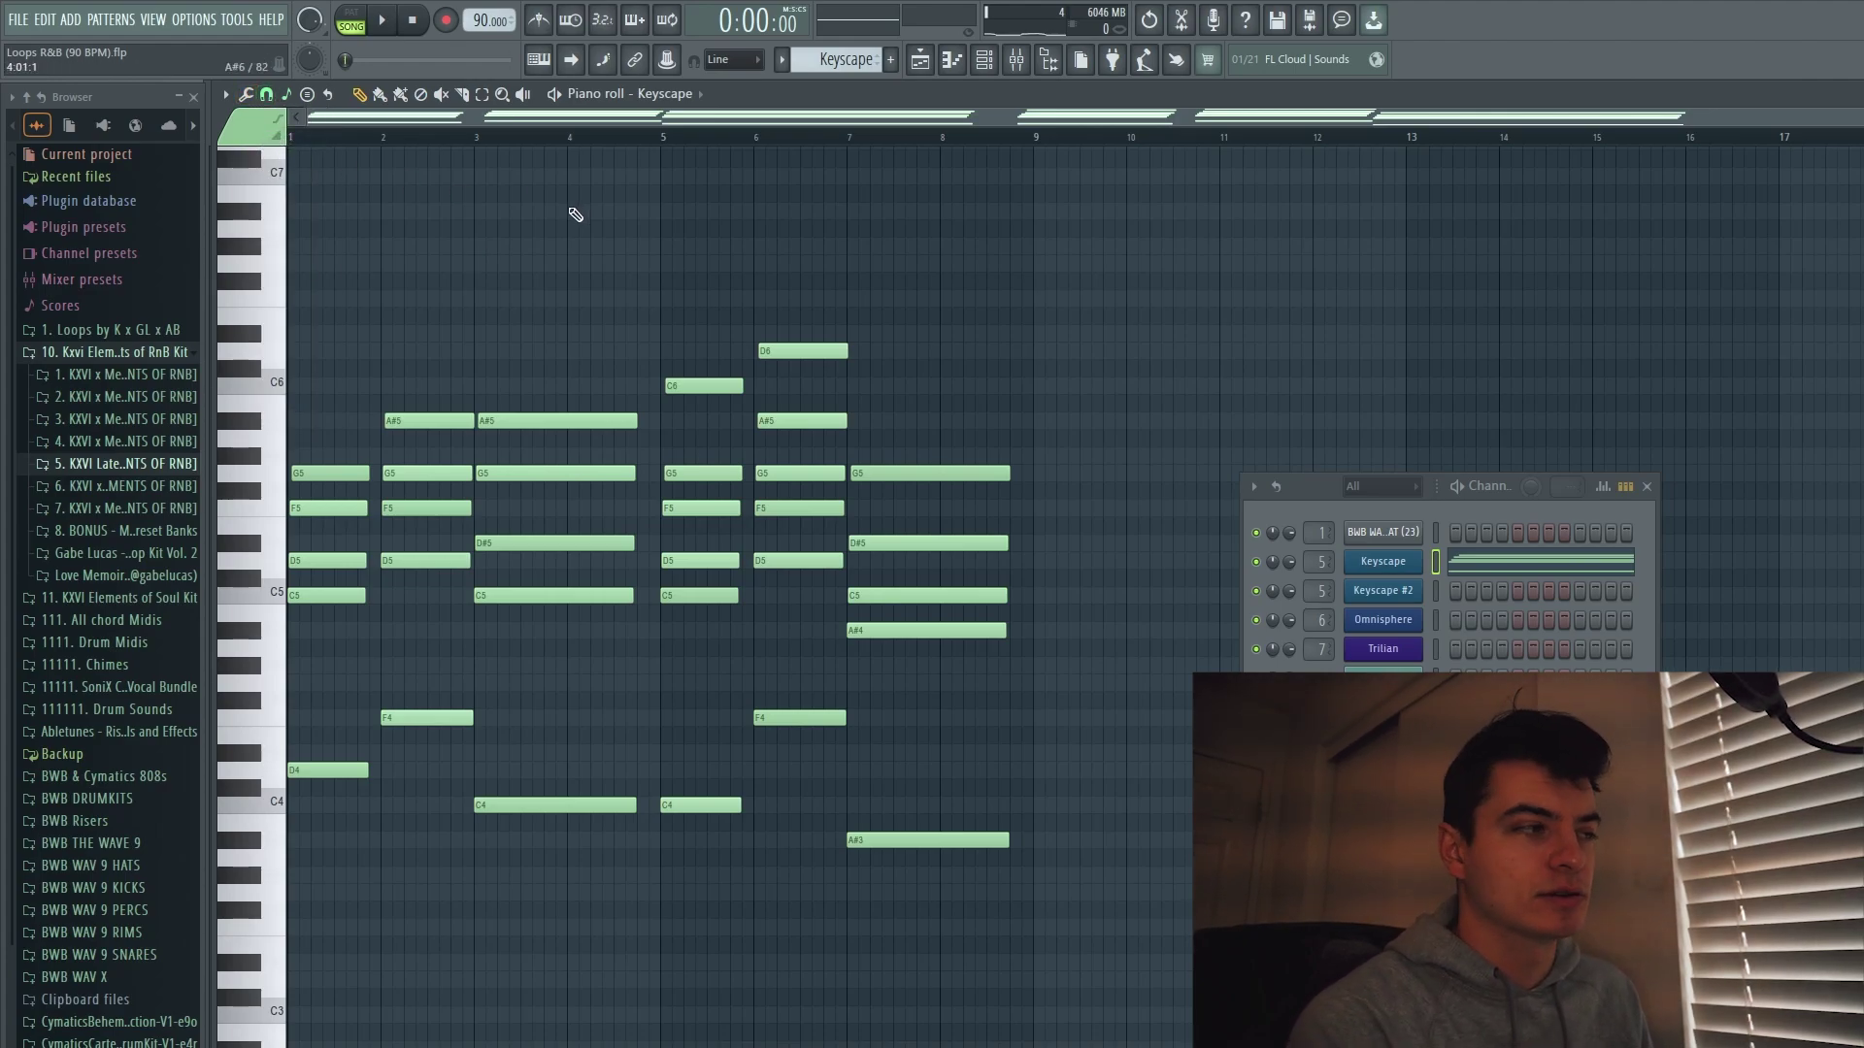
click(266, 93)
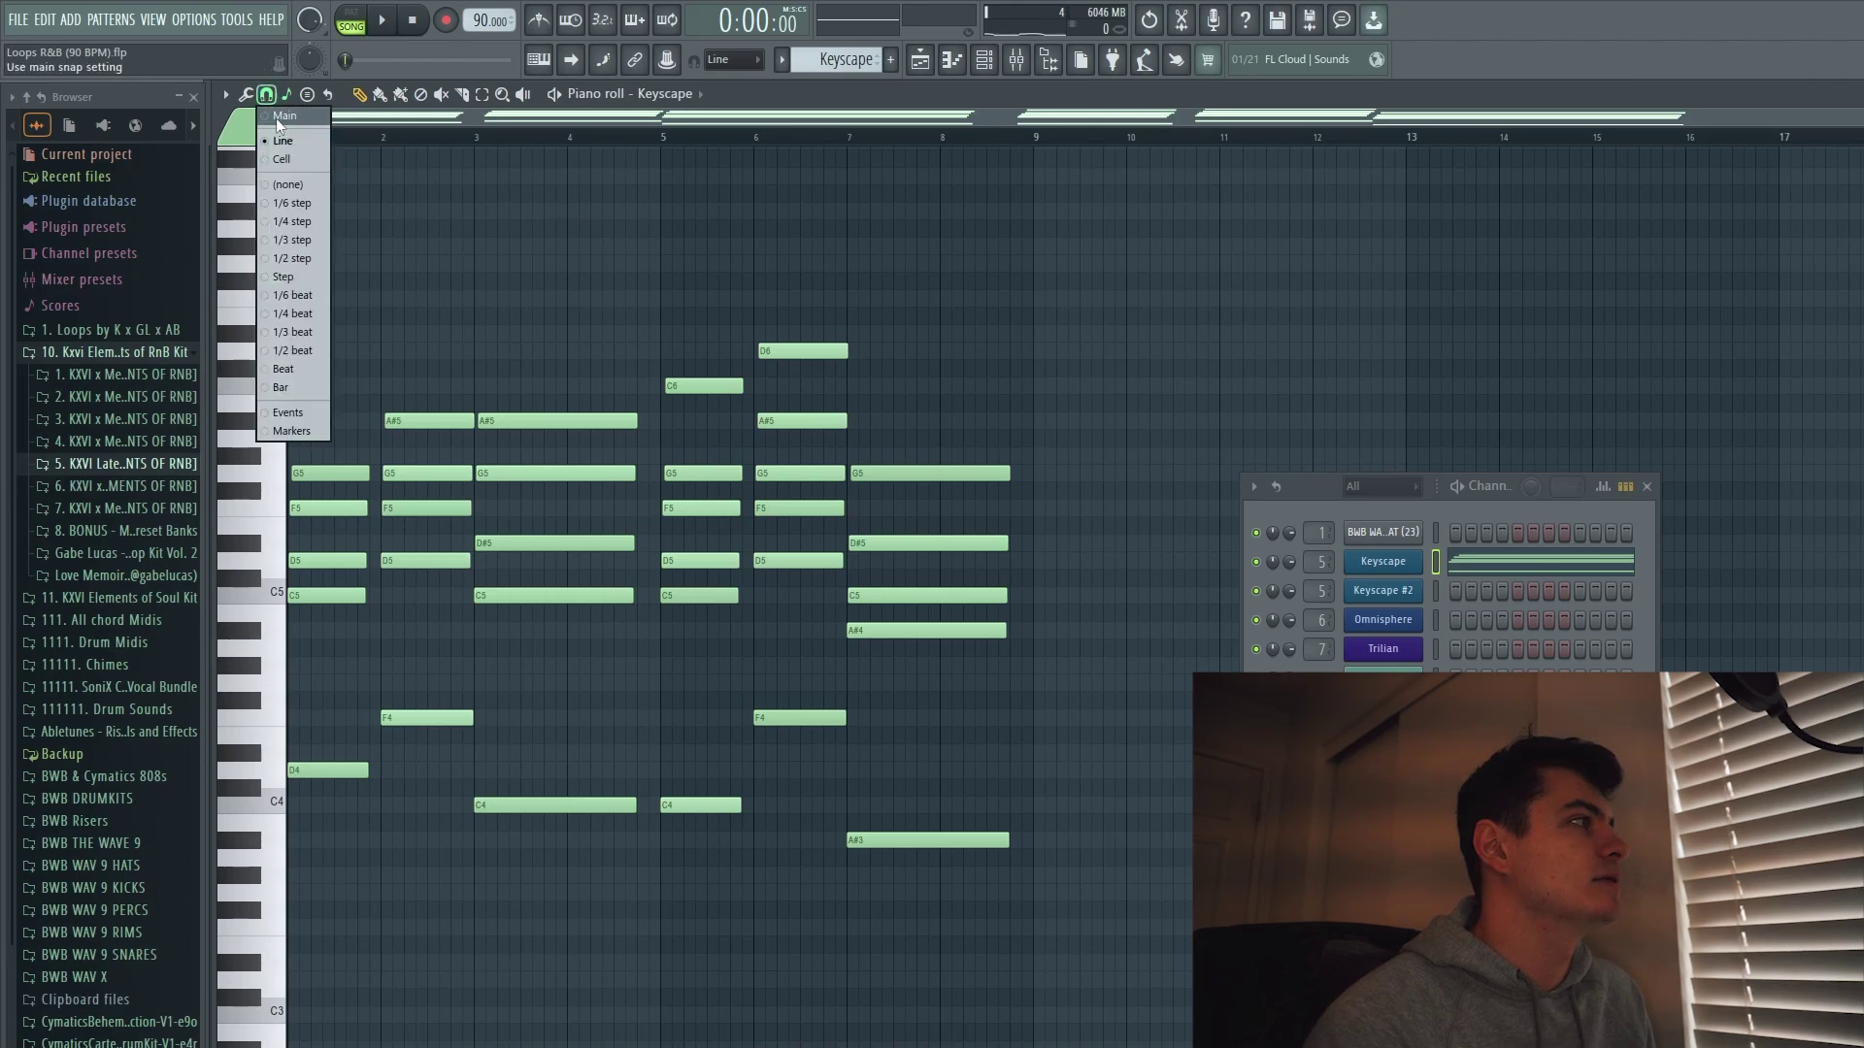
click(292, 143)
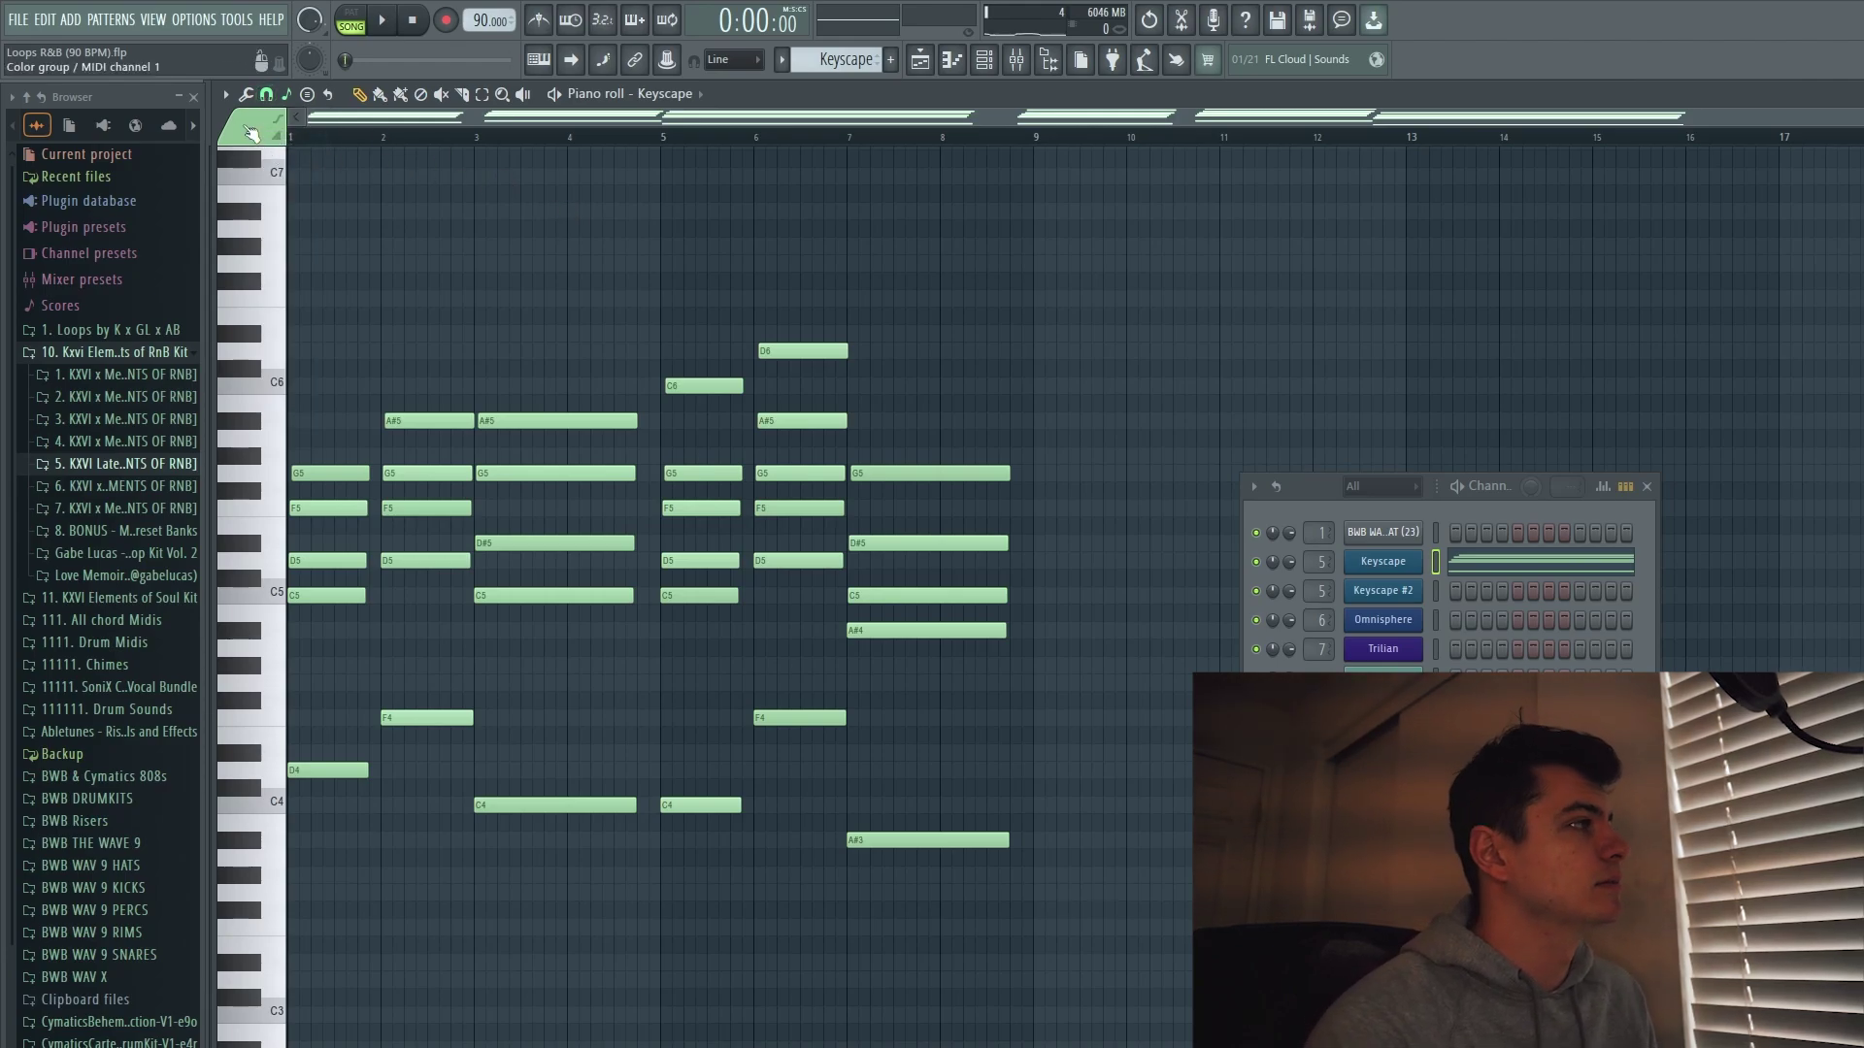
click(266, 93)
click(286, 144)
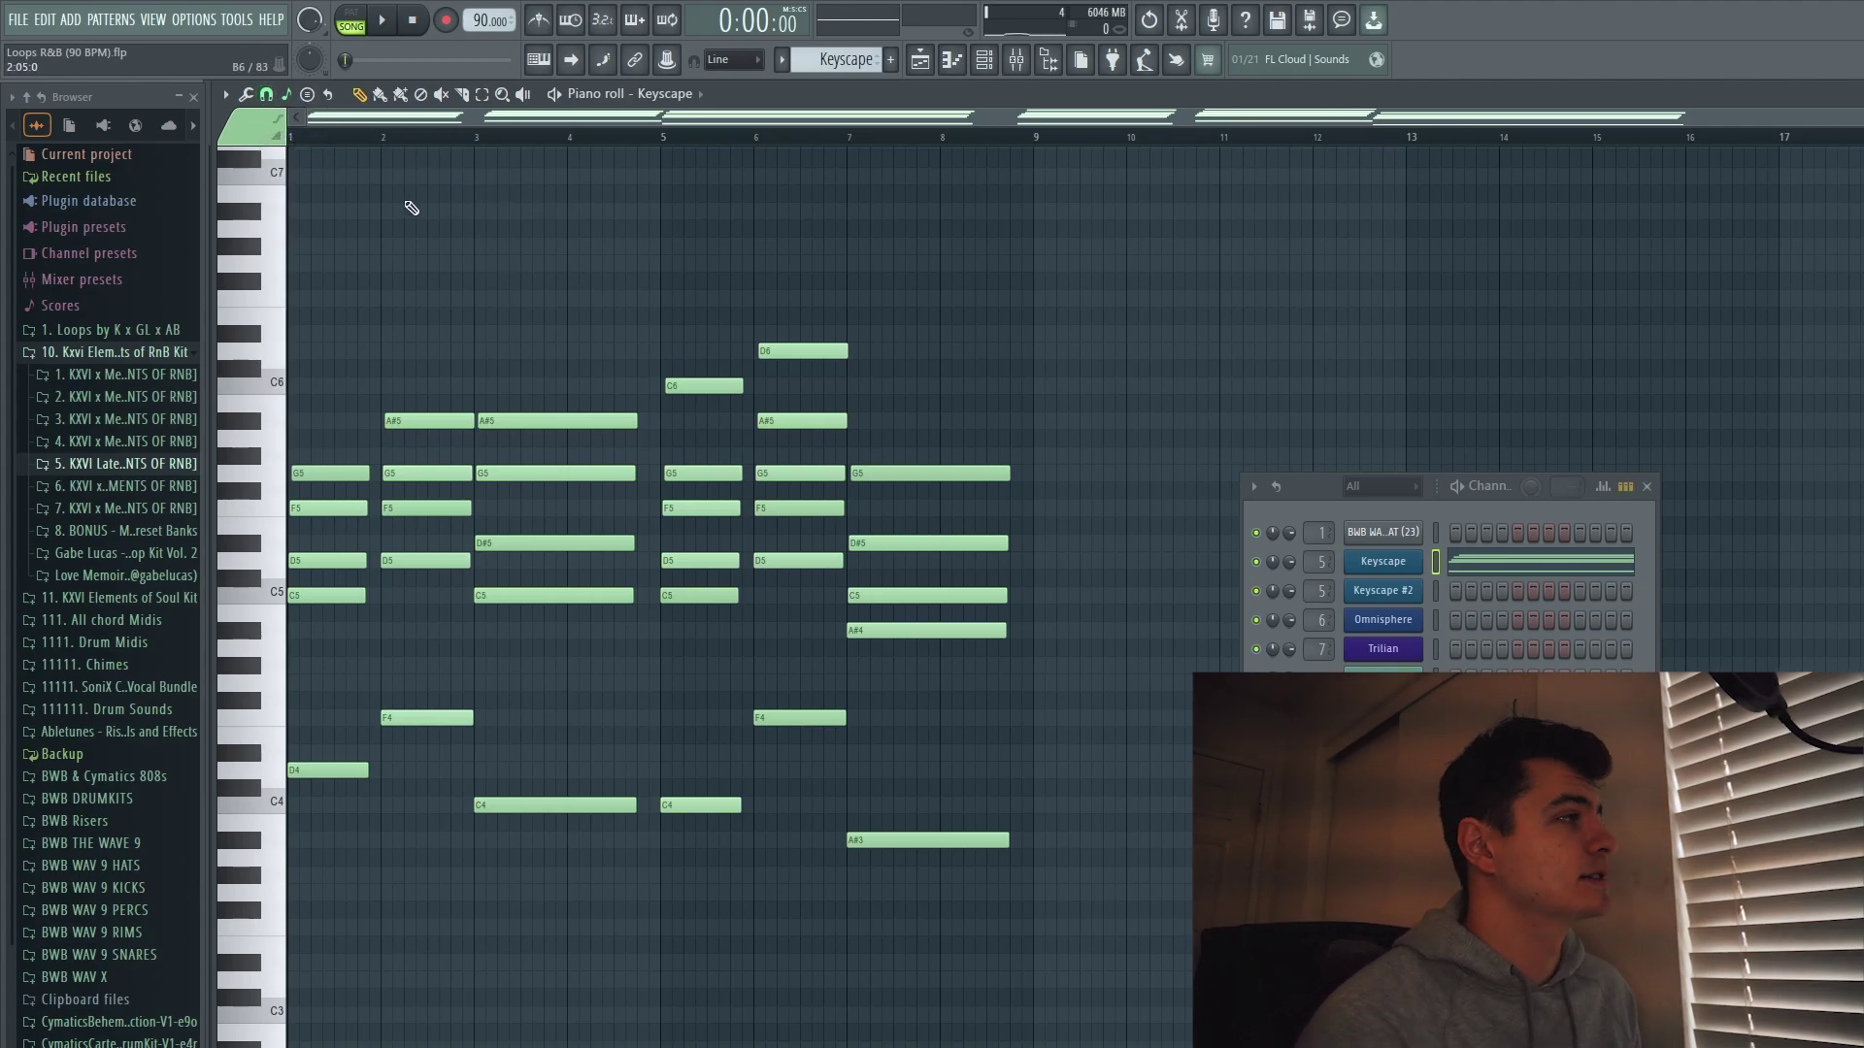
click(271, 98)
click(285, 137)
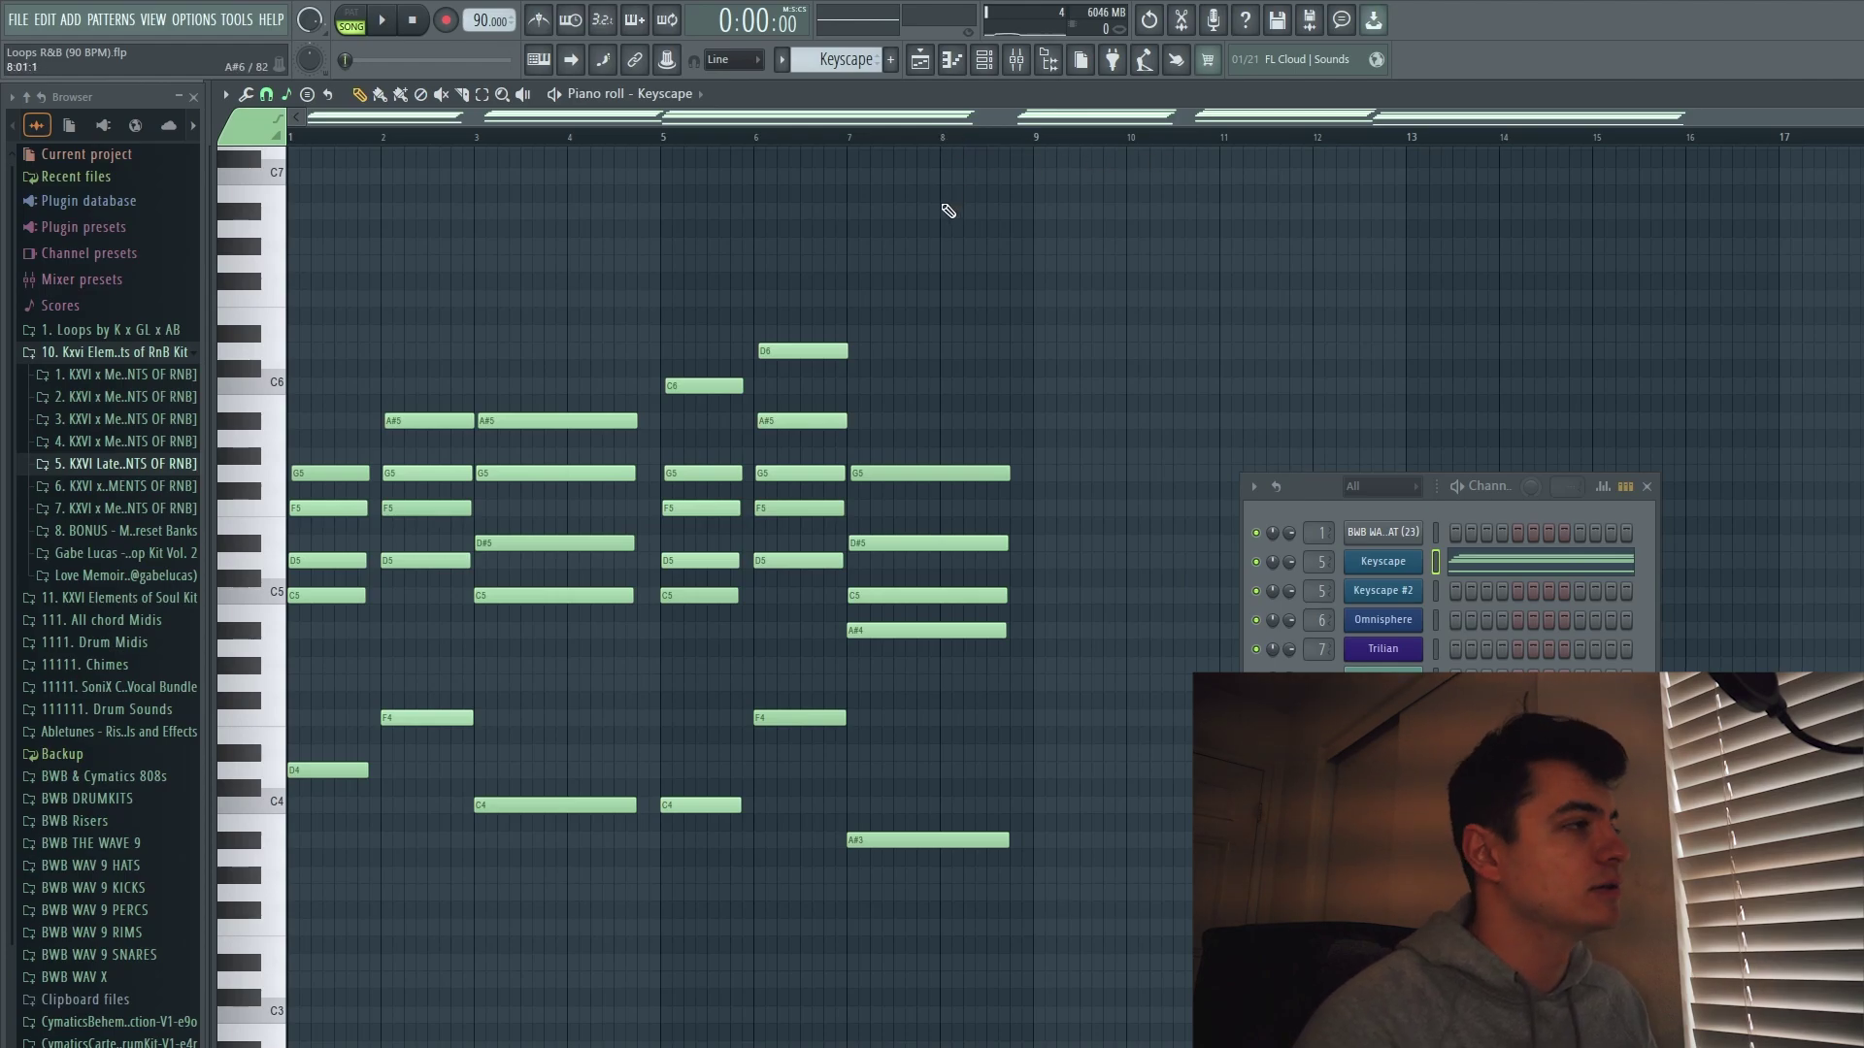
click(266, 94)
click(285, 141)
Set the playback position to the start of bar 3 and audition the chord from there.
click(490, 141)
key(space)
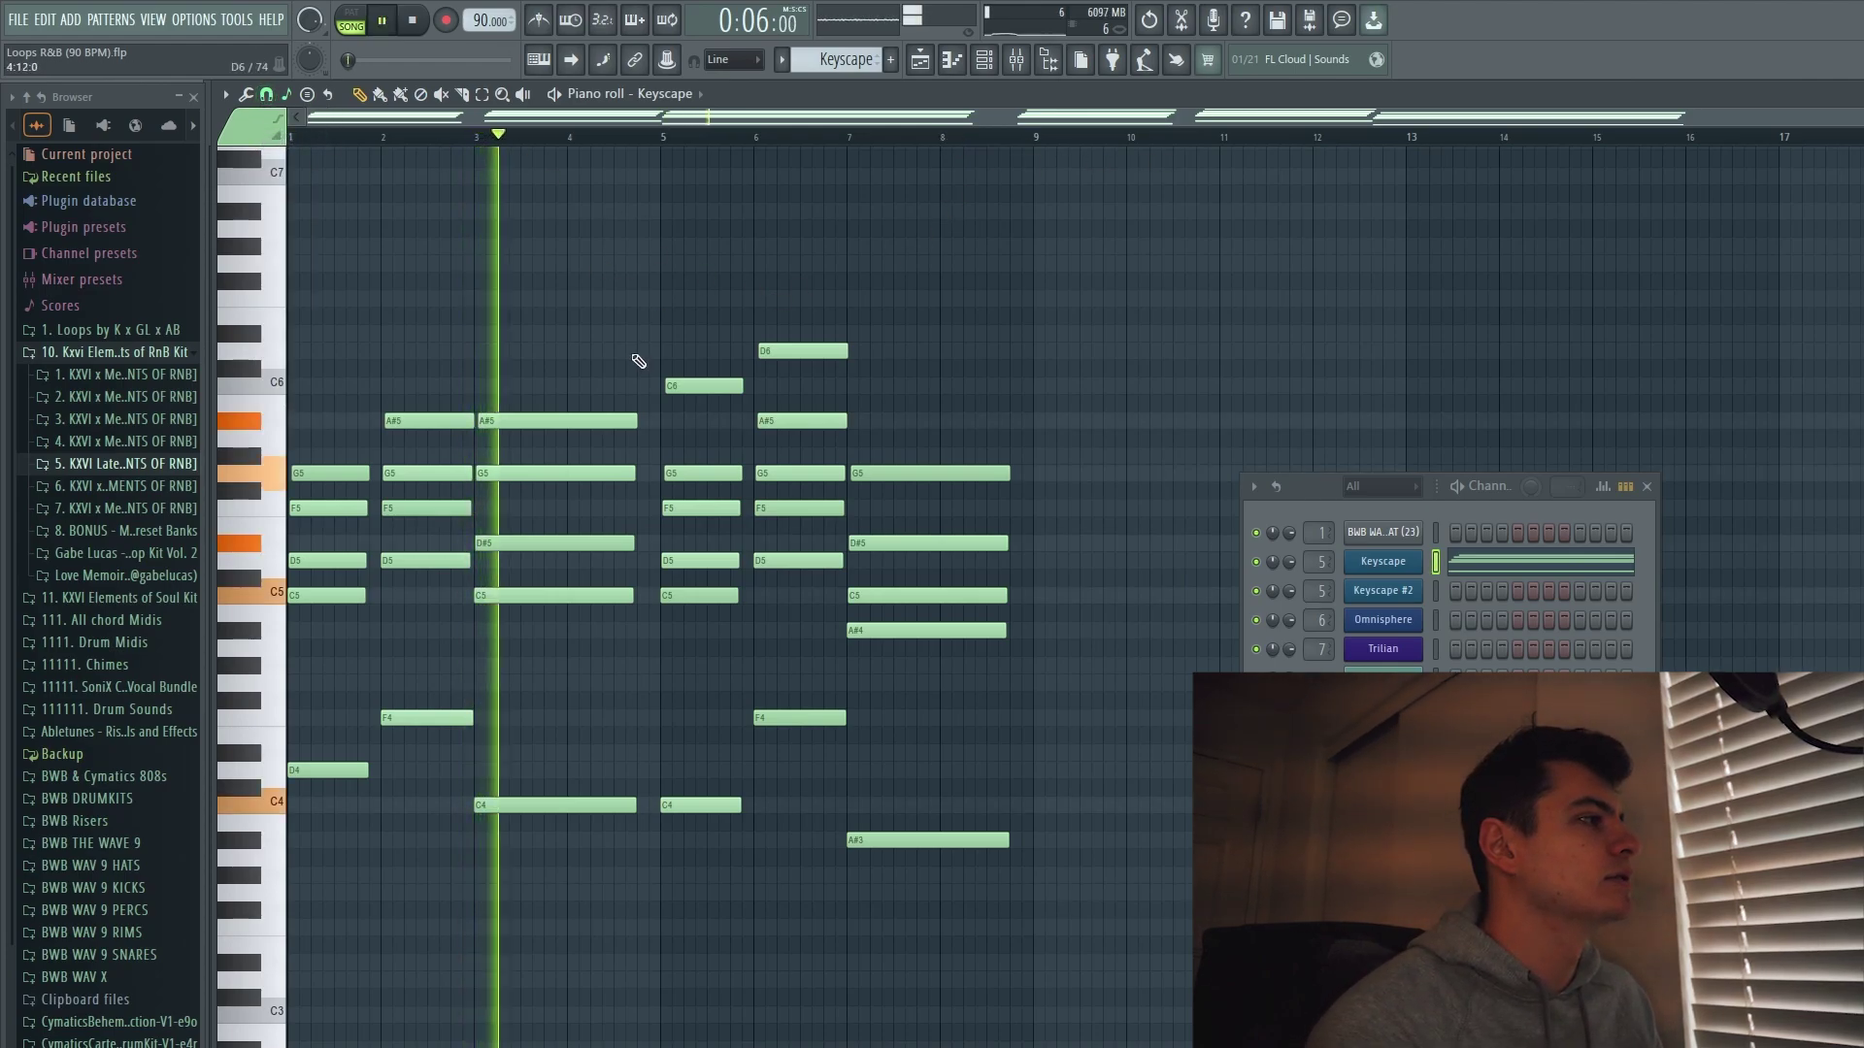
key(space)
key(space)
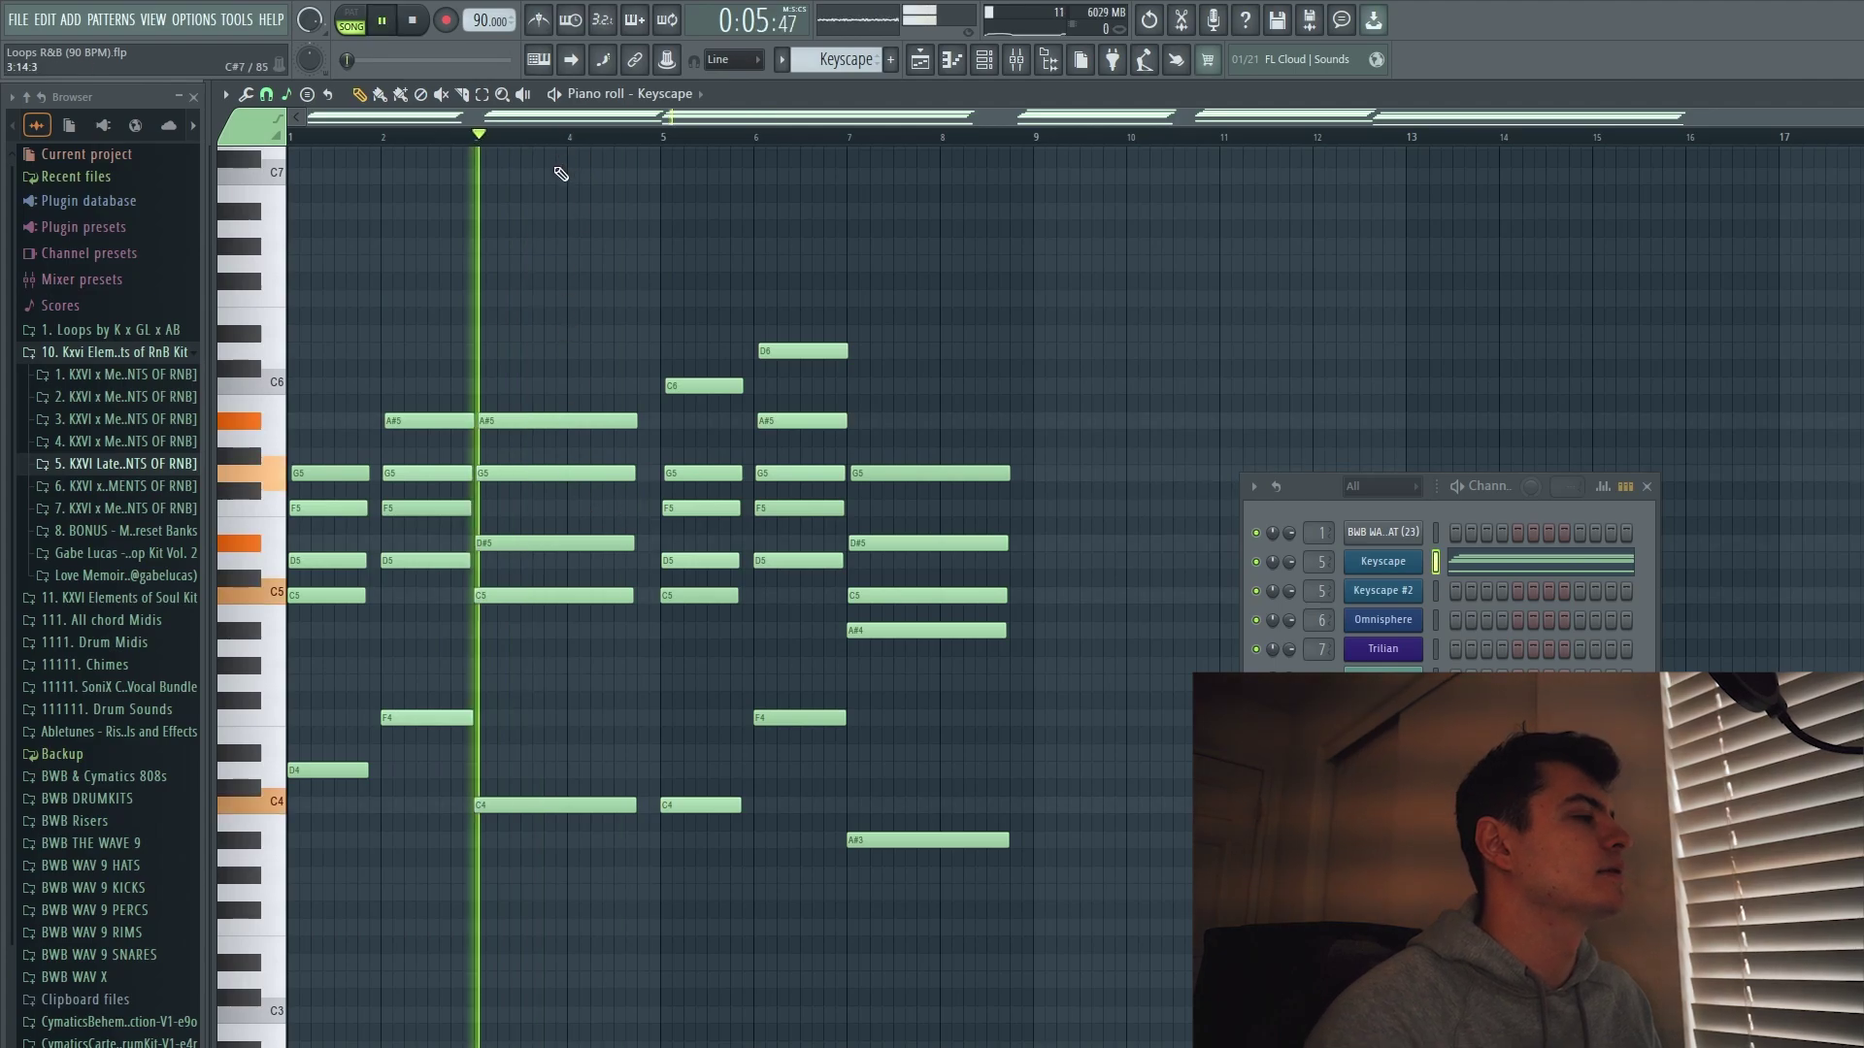
key(space)
Add an ascending run of short notes in bar 4, C5, D5, D#5 and F5, ending on a longer A#5, and play it.
click(620, 544)
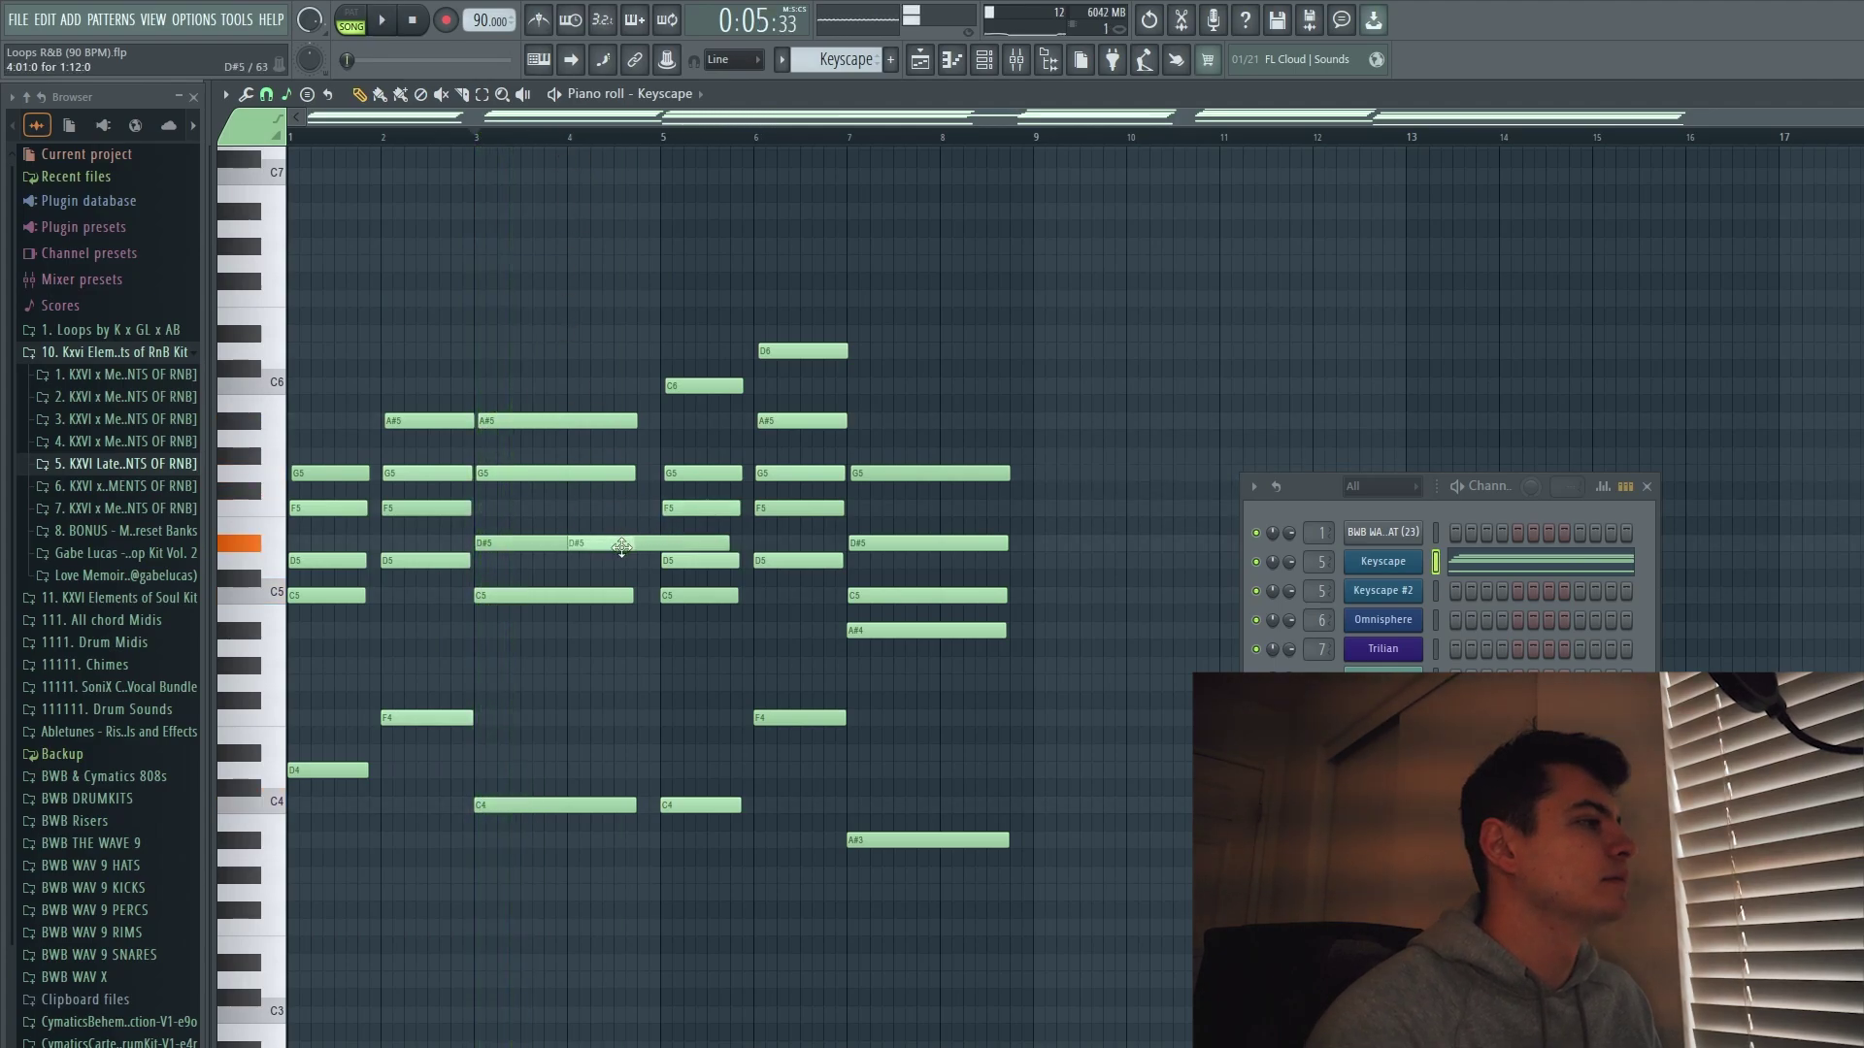
drag(631, 549, 656, 431)
key(space)
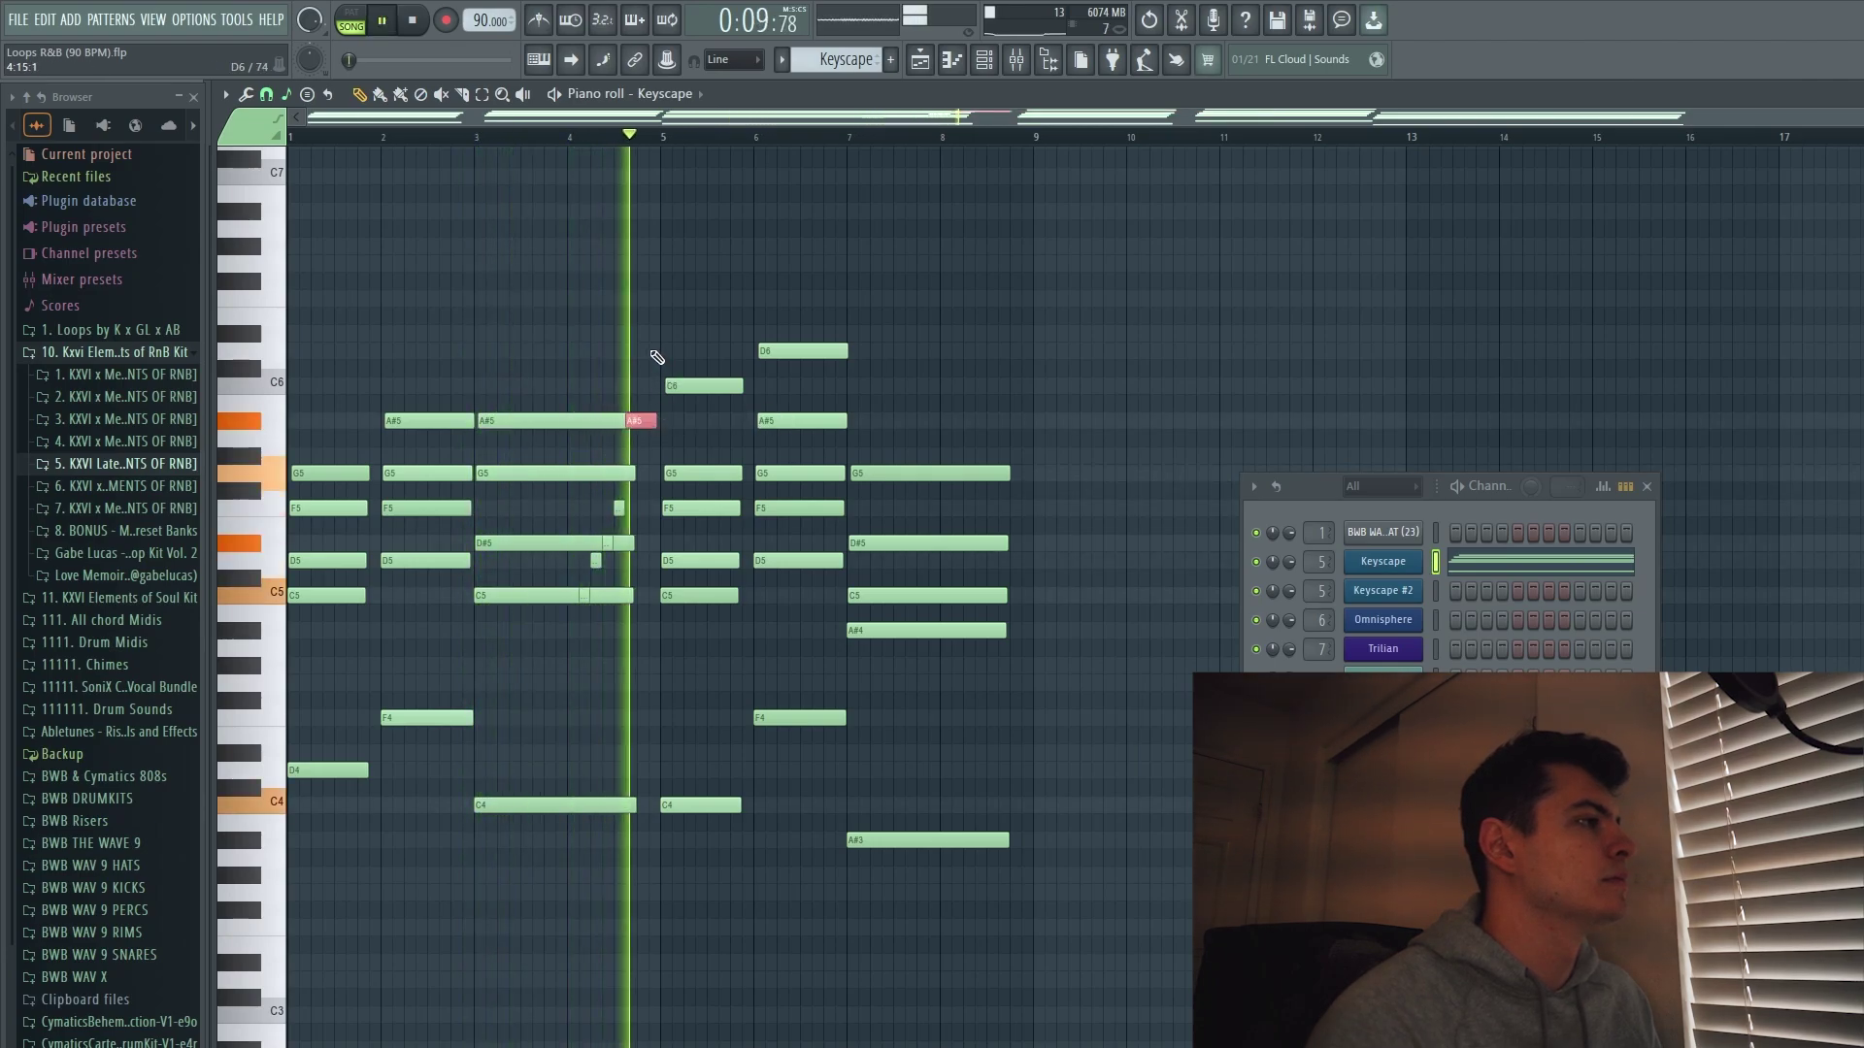
key(space)
Rework the bar 4 run to climb through D5, D#5, F5 and G5 to the A#5, auditioning it from bar 3.
drag(618, 507, 619, 474)
key(space)
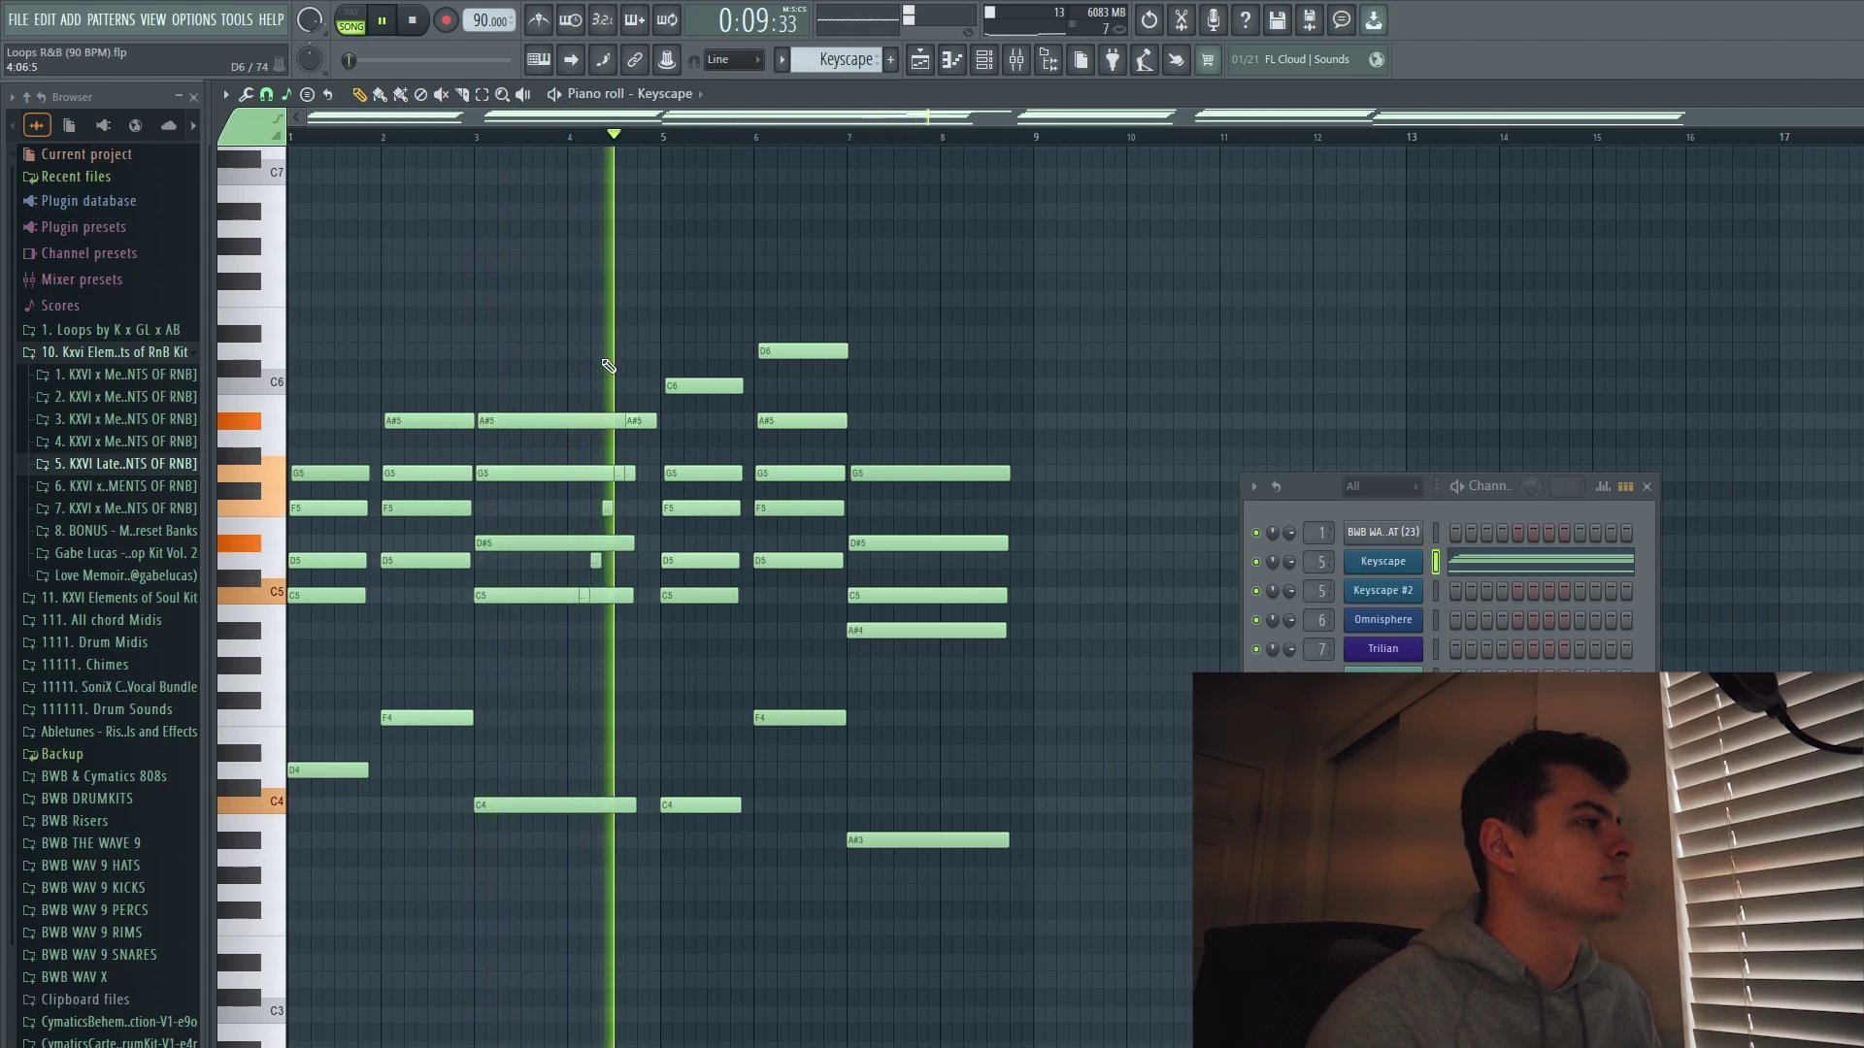
key(space)
key(space)
mouse_move(596, 560)
mouse_down()
mouse_move(598, 543)
mouse_move(583, 560)
mouse_up()
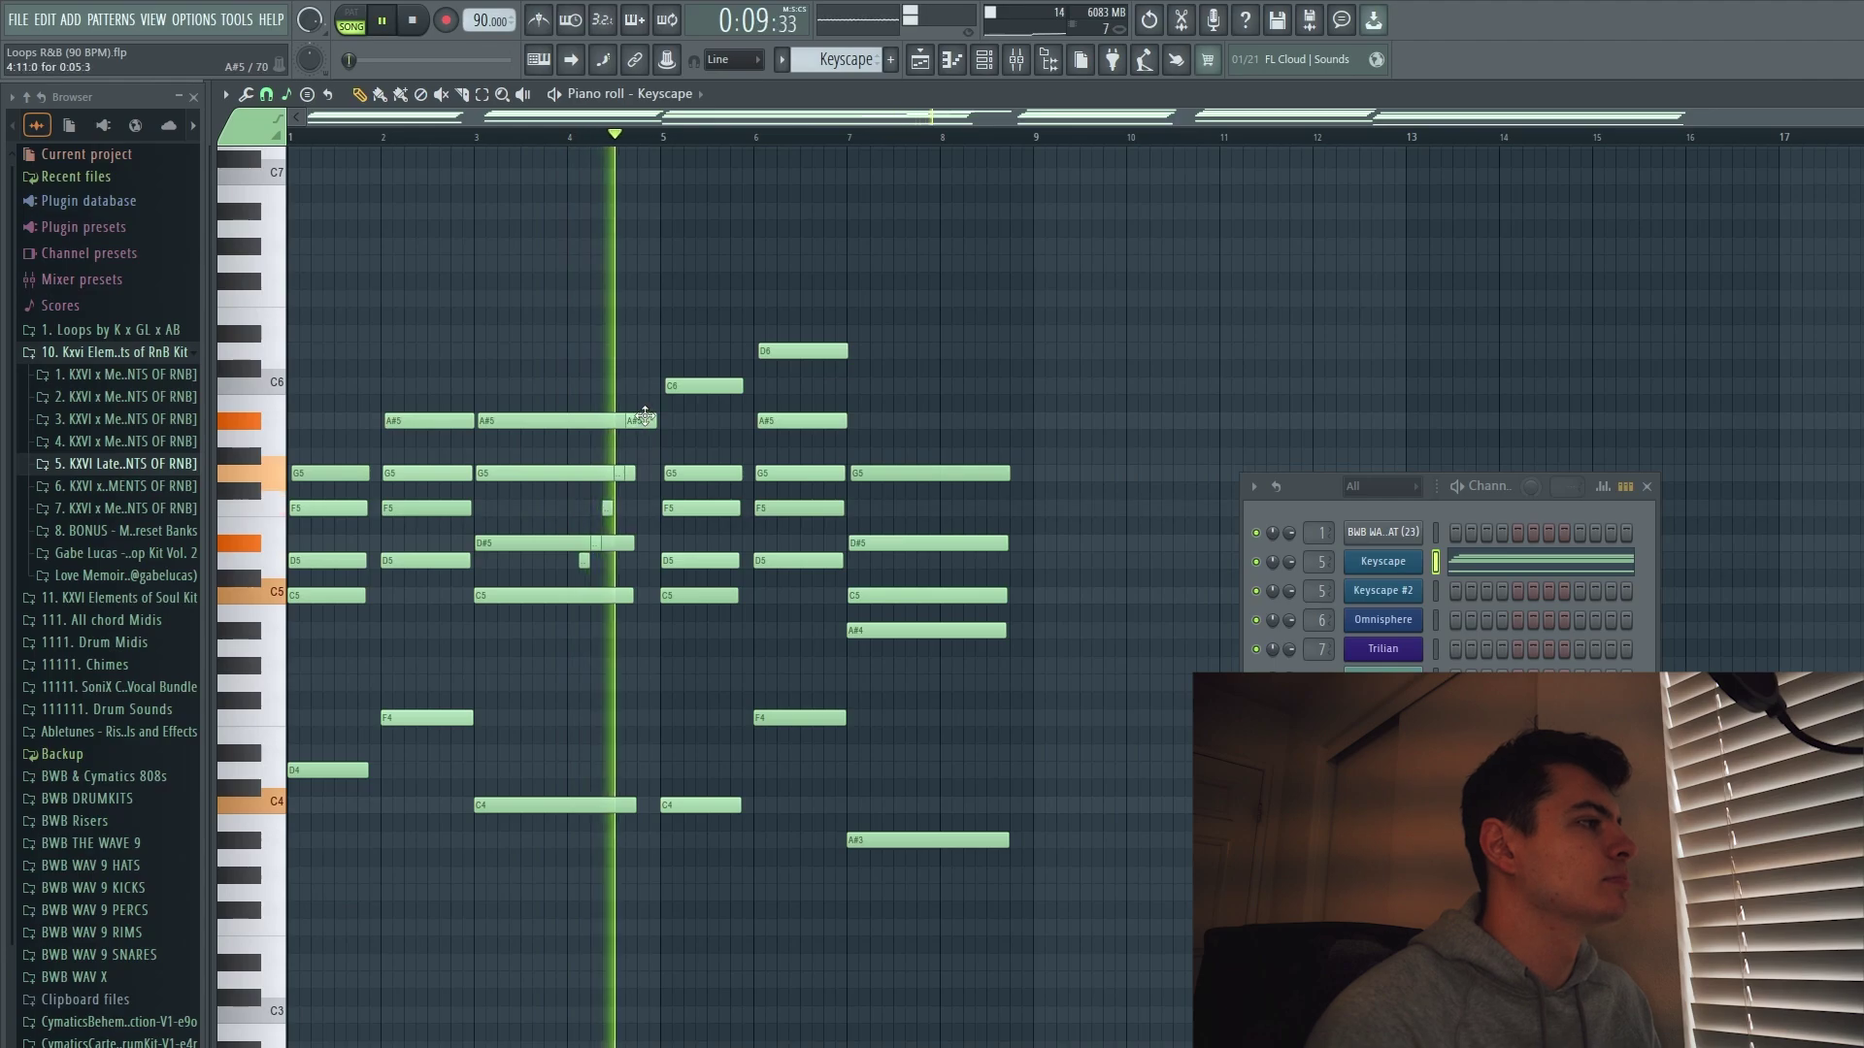
key(space)
Raise the short notes of the bar 4 run to D#5, F5, G5 and G#5 and play it back.
drag(618, 473, 619, 456)
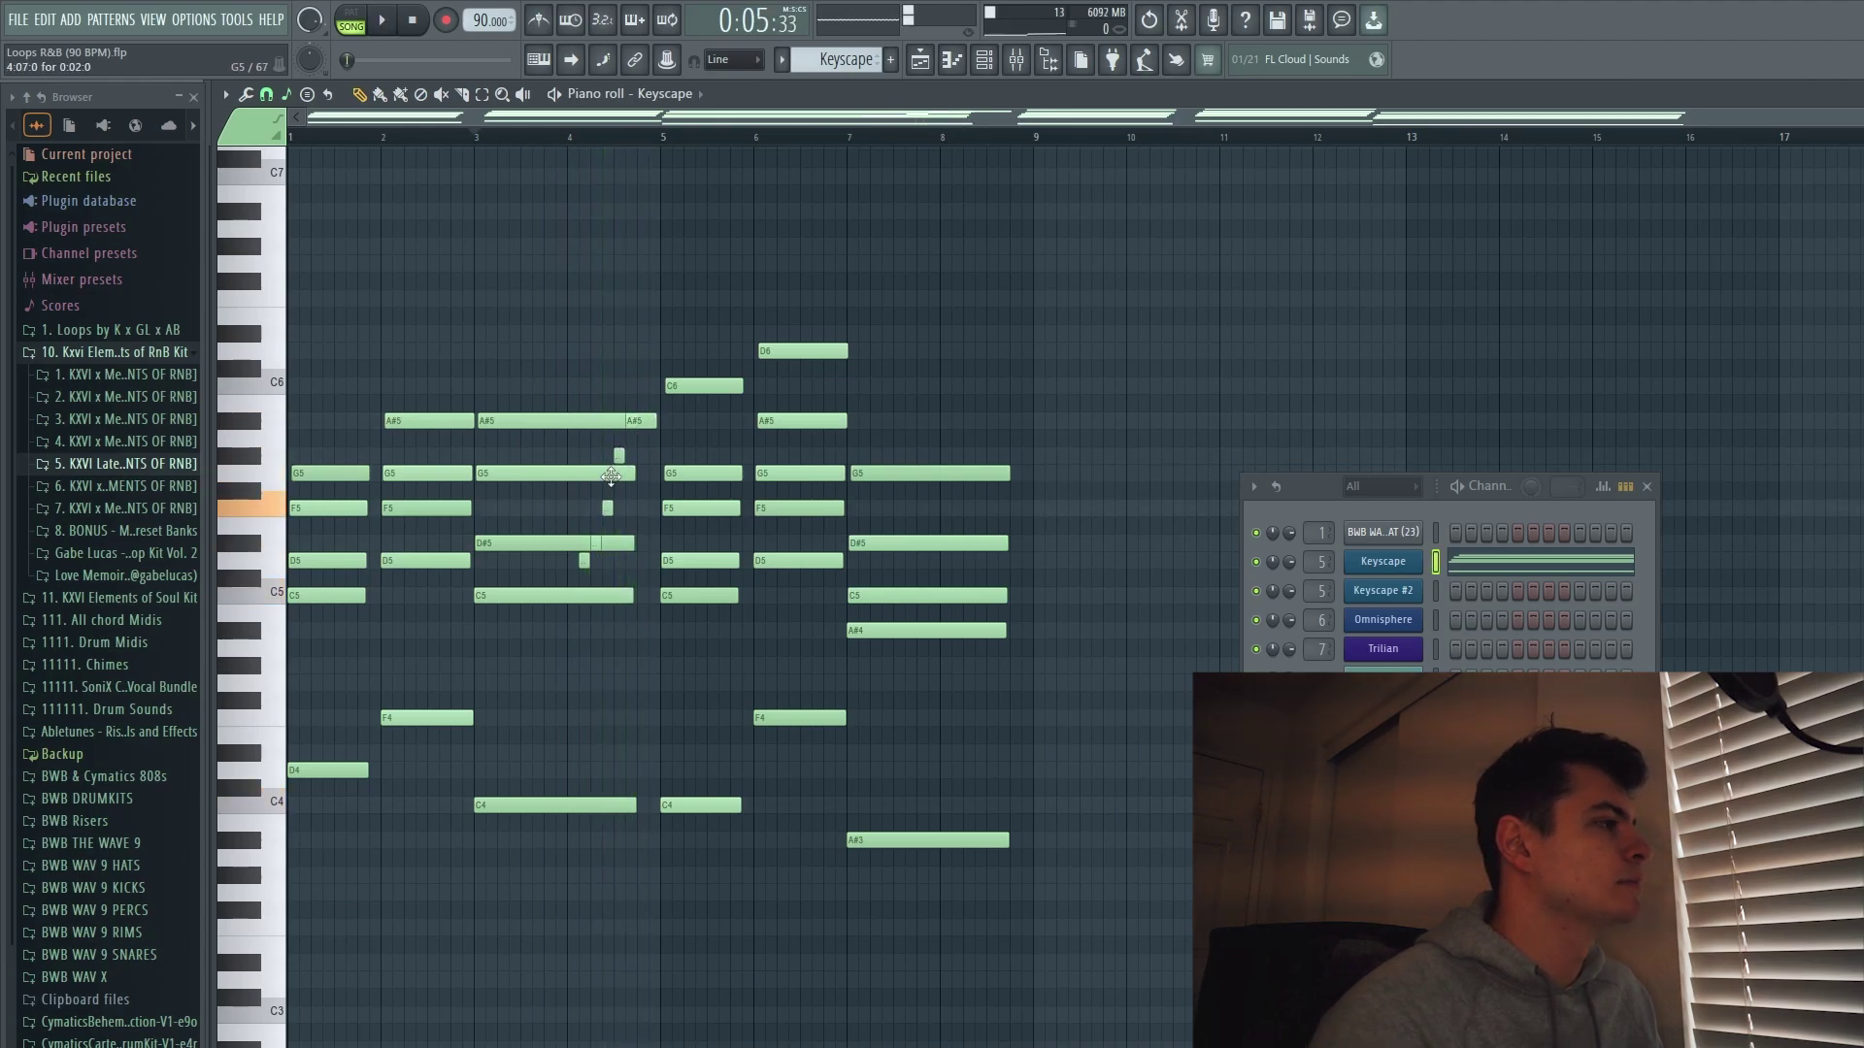
click(596, 508)
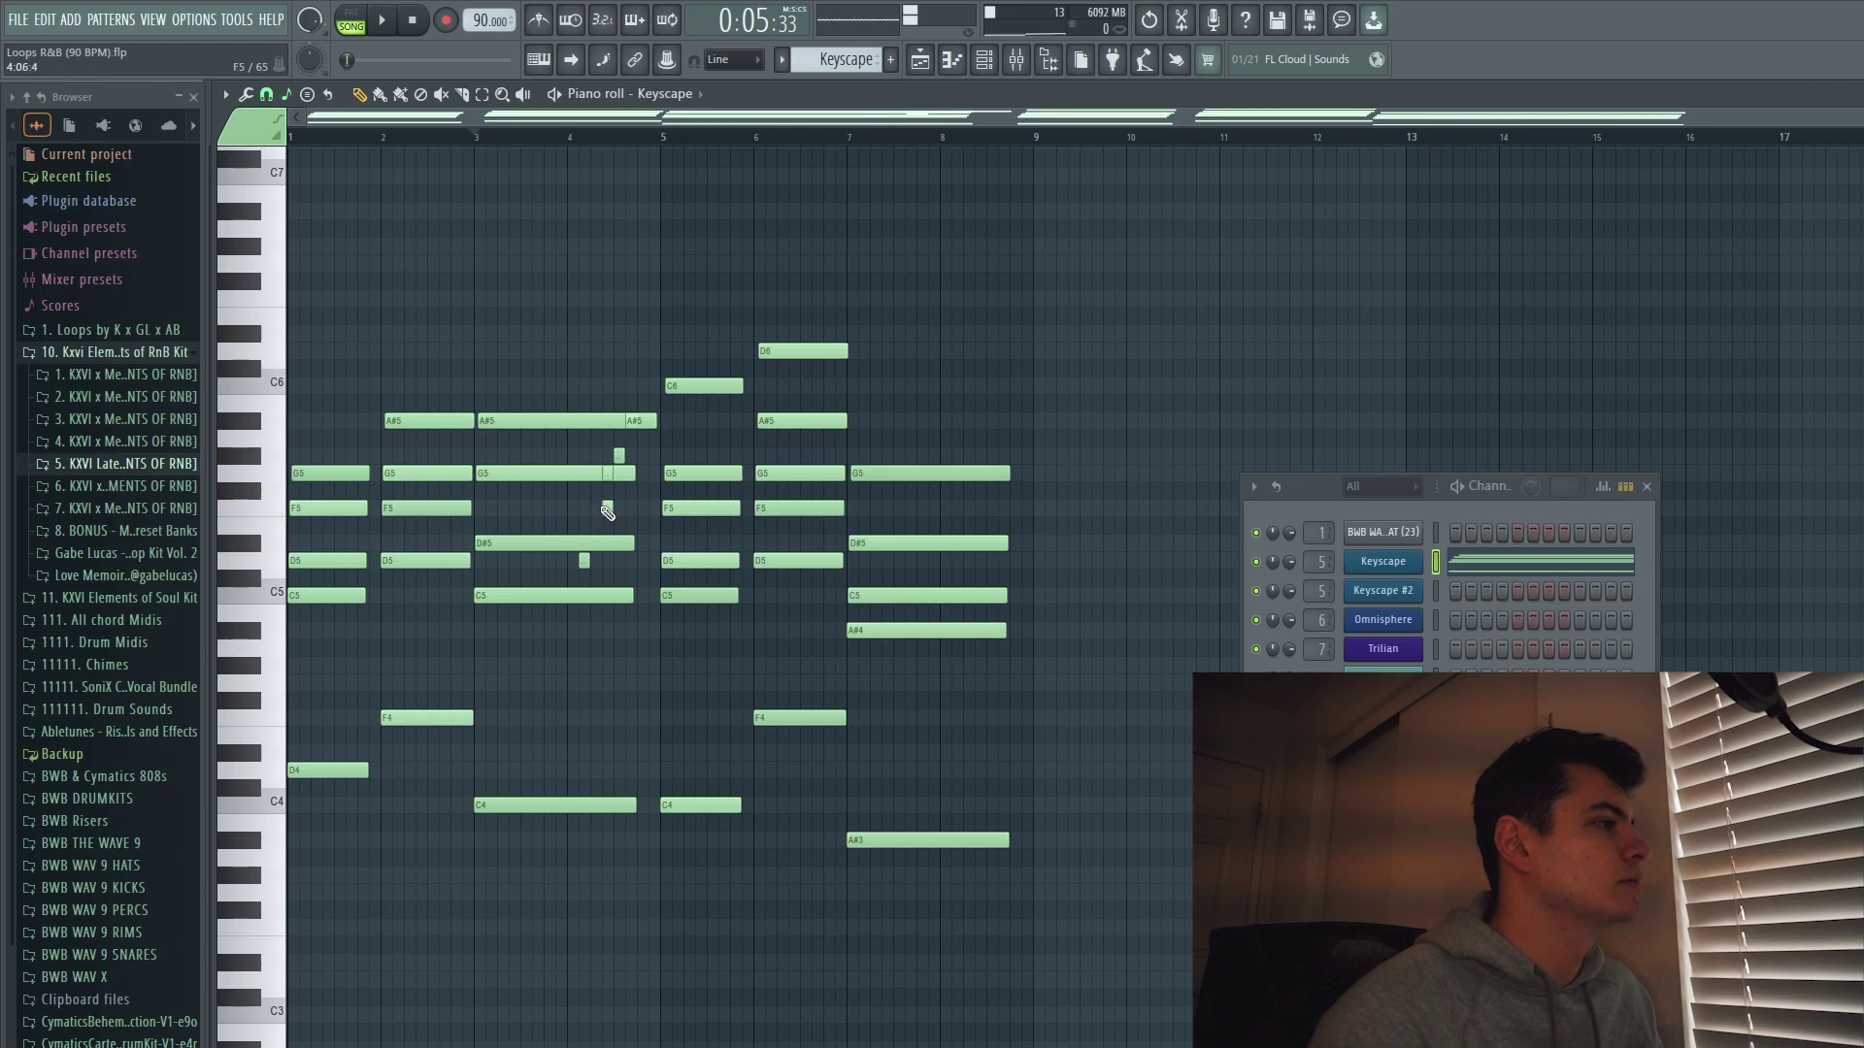
click(607, 507)
drag(584, 560, 583, 543)
right_click(606, 507)
key(space)
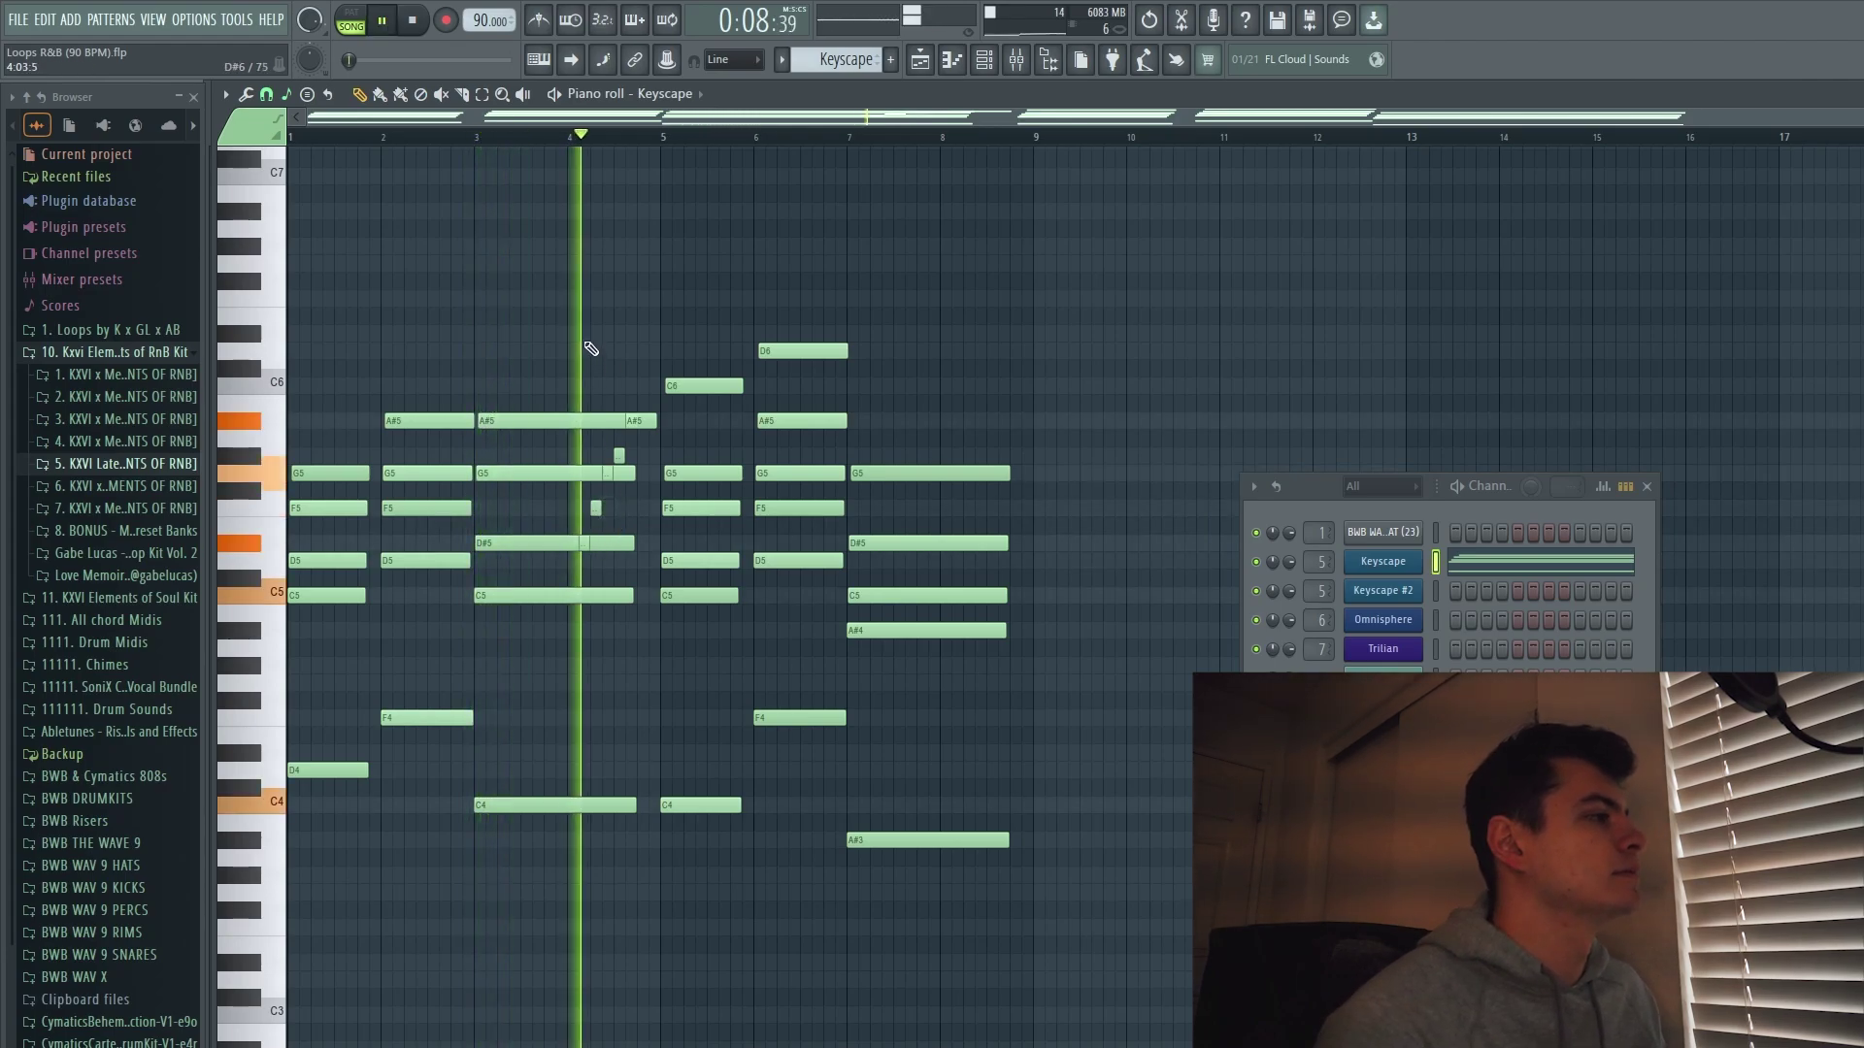
key(space)
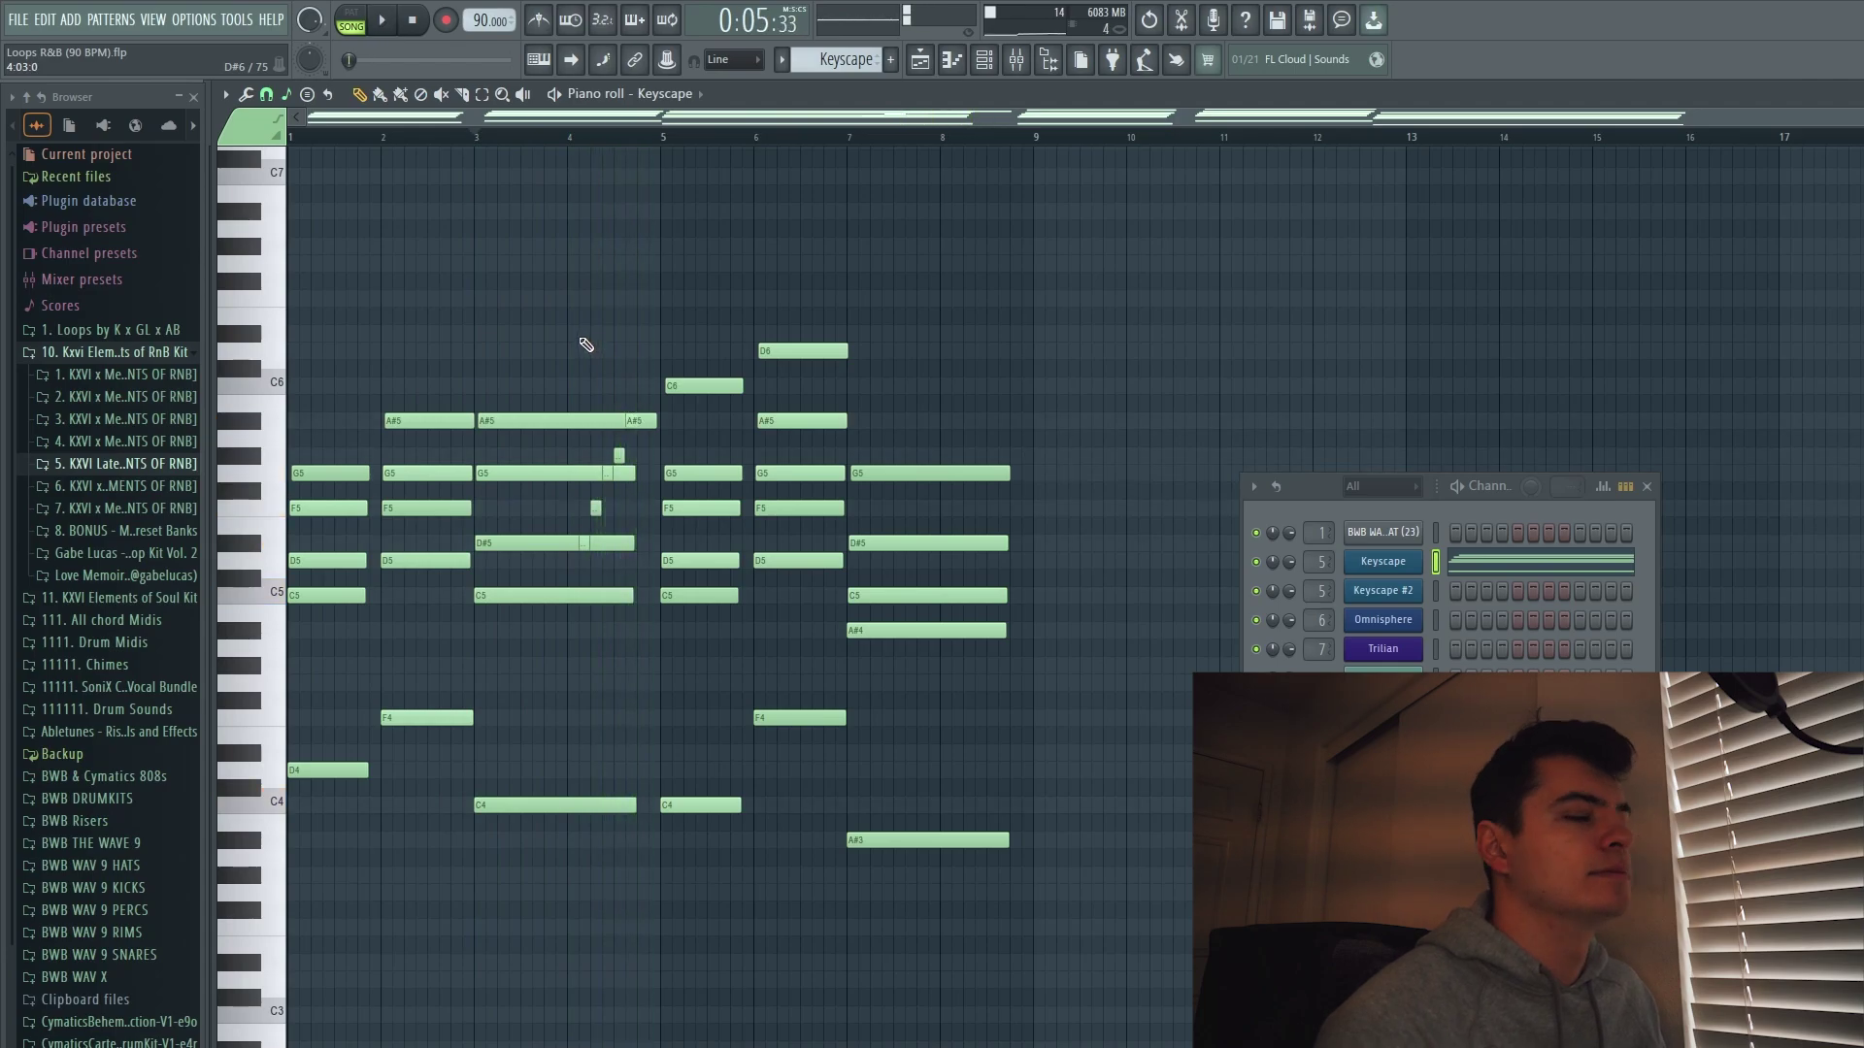
Copy the bar 4 run into bar 8 and rearrange it to descend through A#5, G#5, G5 and F5 to a longer D#5.
mouse_move(649, 429)
mouse_down()
mouse_move(613, 482)
mouse_move(636, 457)
mouse_up()
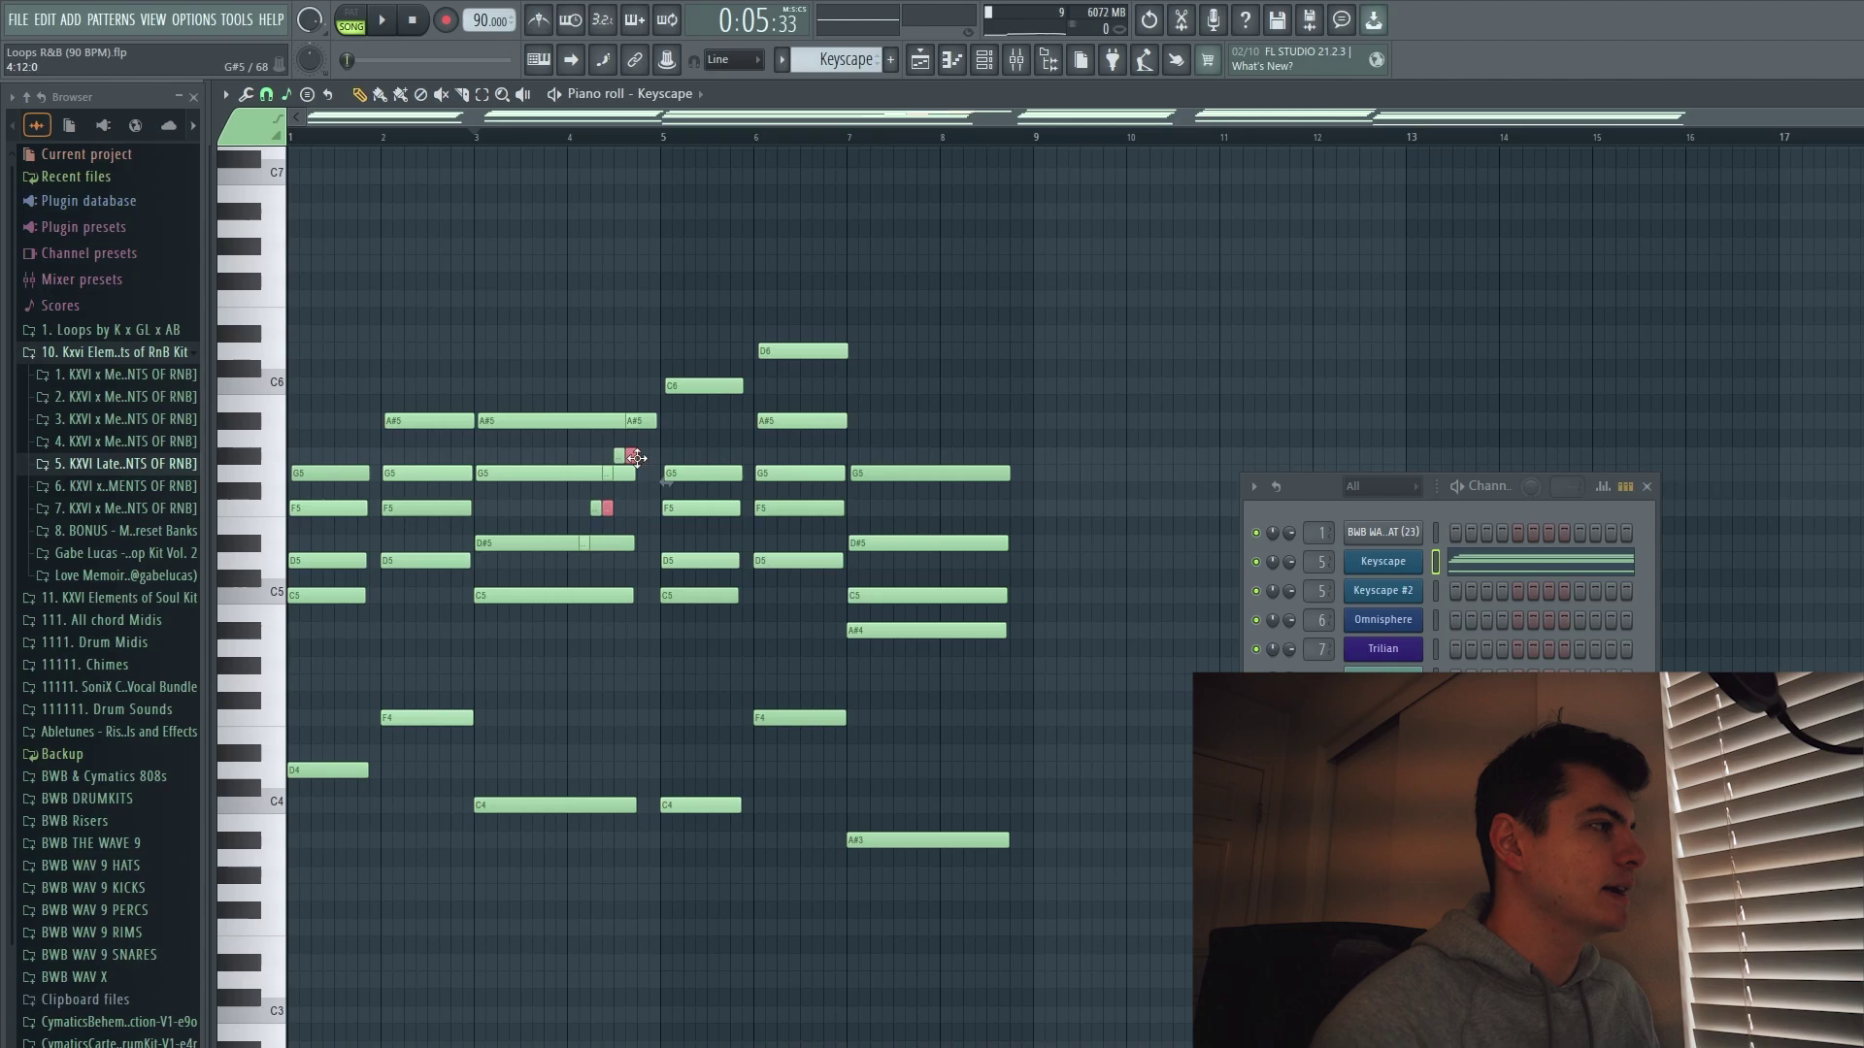
mouse_move(999, 451)
mouse_down()
mouse_move(1020, 452)
mouse_move(993, 452)
mouse_up()
click(1010, 421)
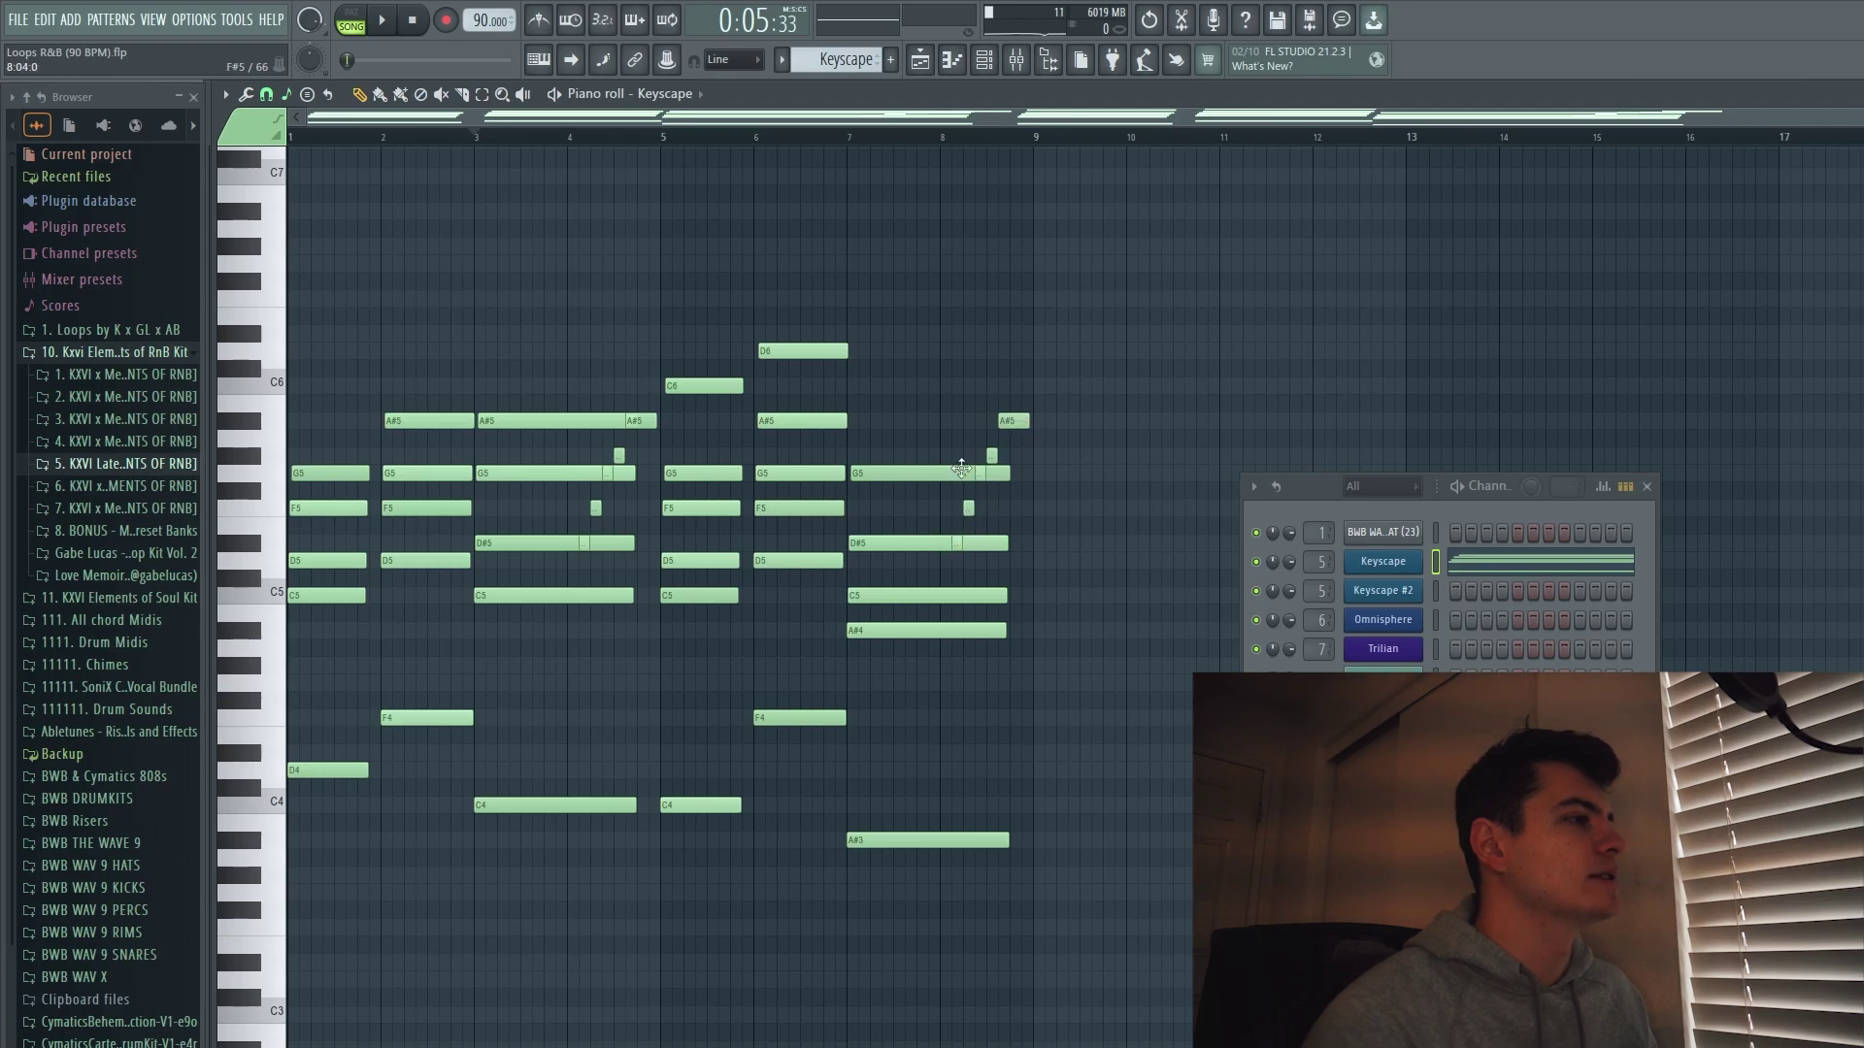
drag(1009, 421, 967, 422)
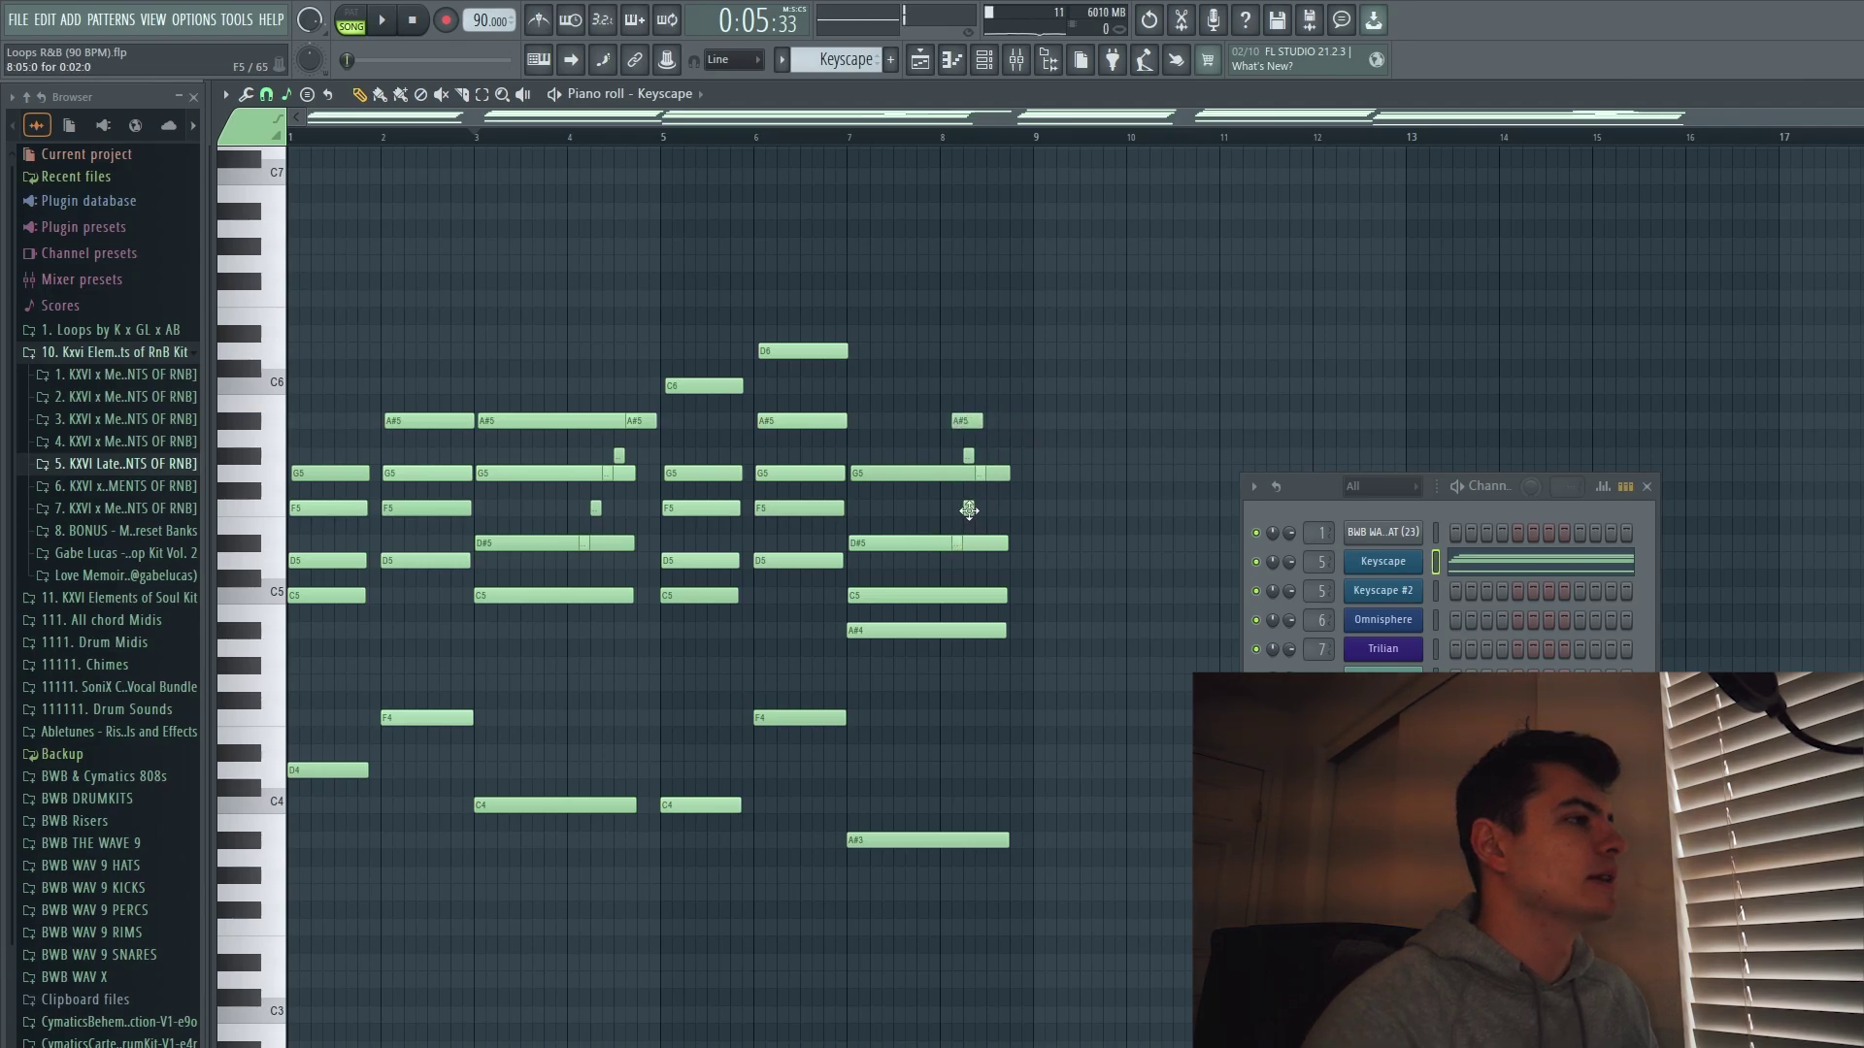
drag(968, 509, 1002, 543)
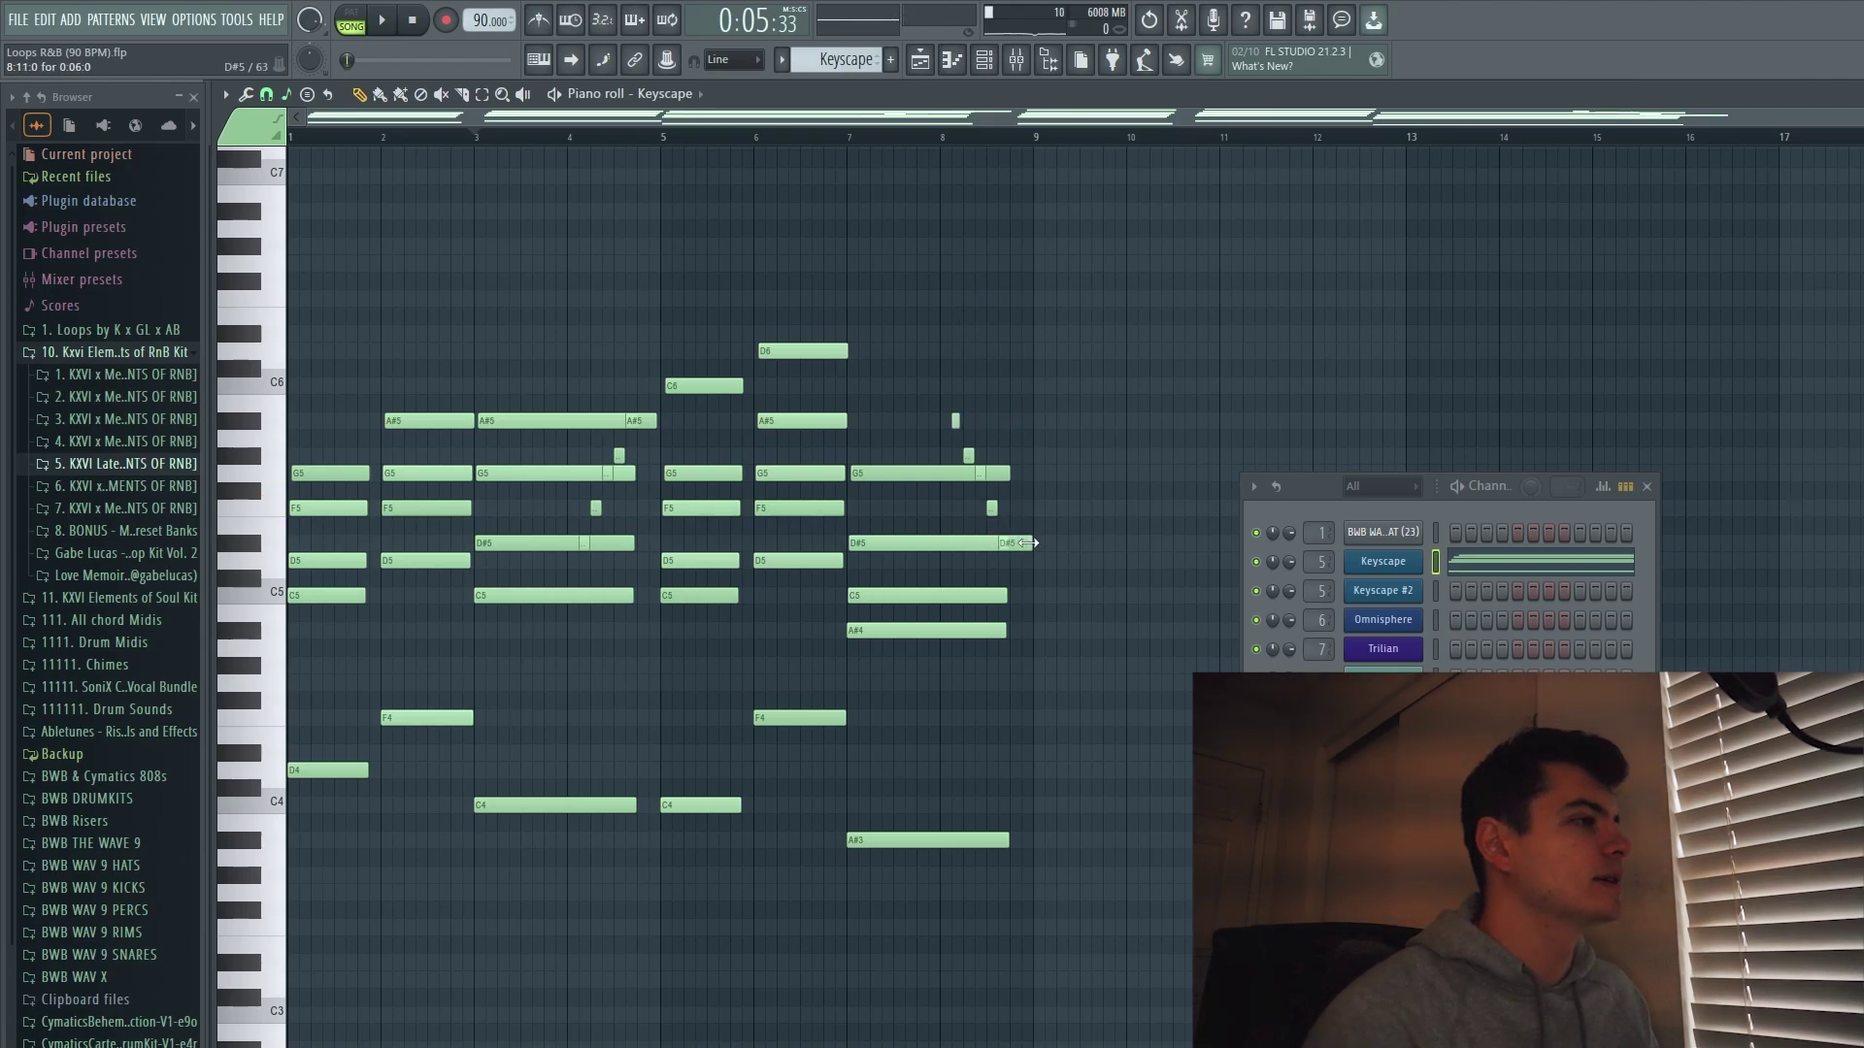
Nudge the A#5 that opens the bar 8 run with snapping off, restore Line snapping, and play the progression.
click(268, 96)
click(292, 175)
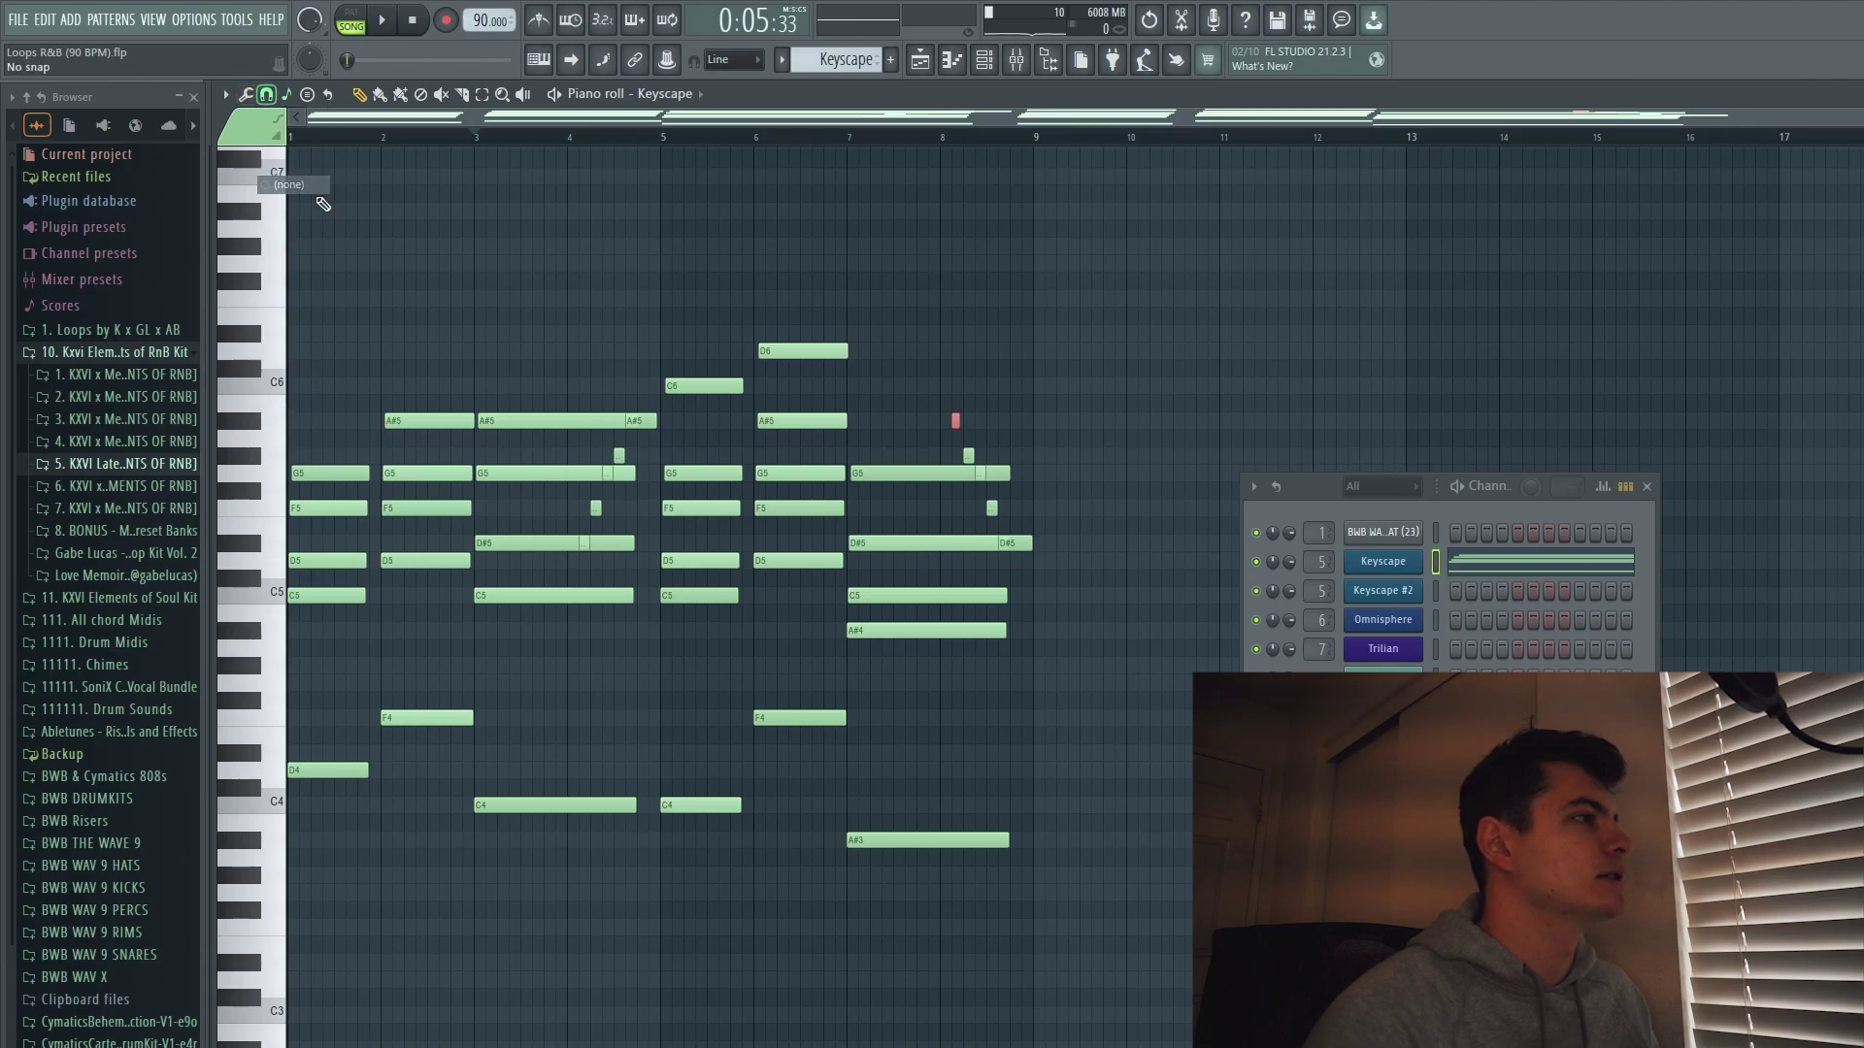
click(268, 94)
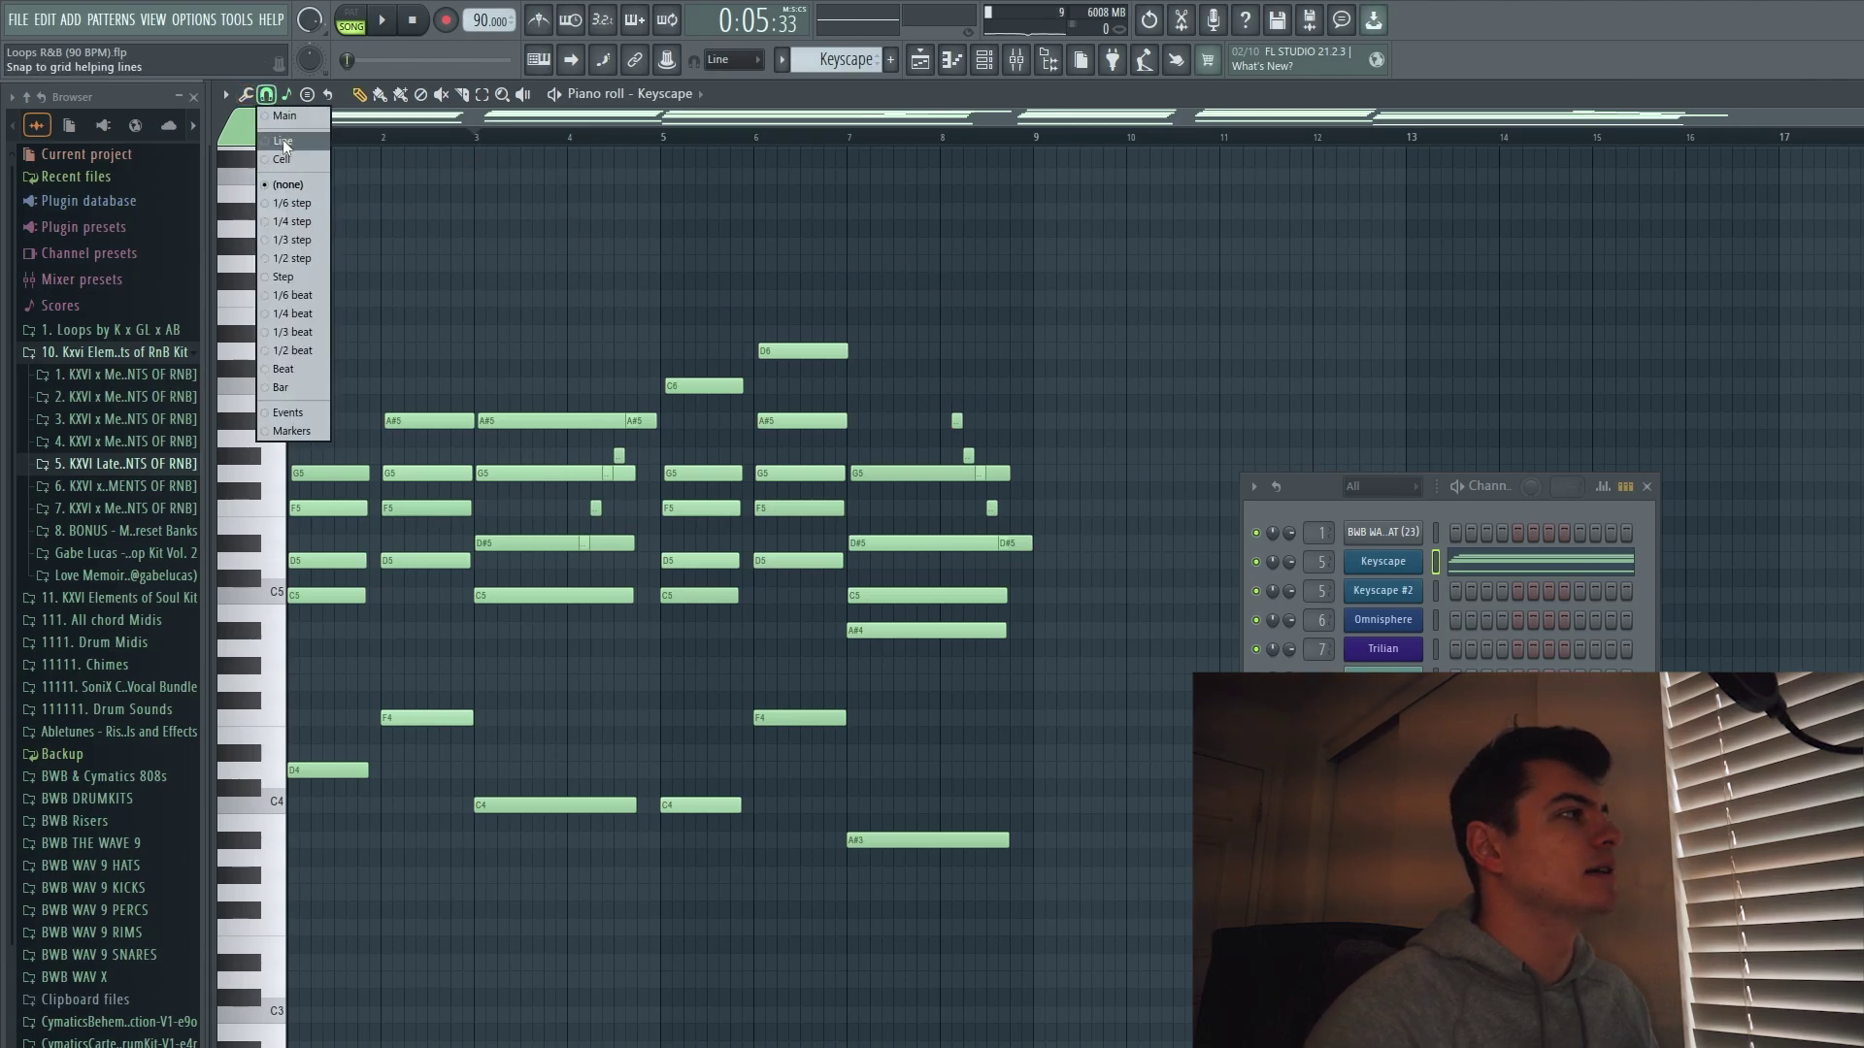
click(283, 138)
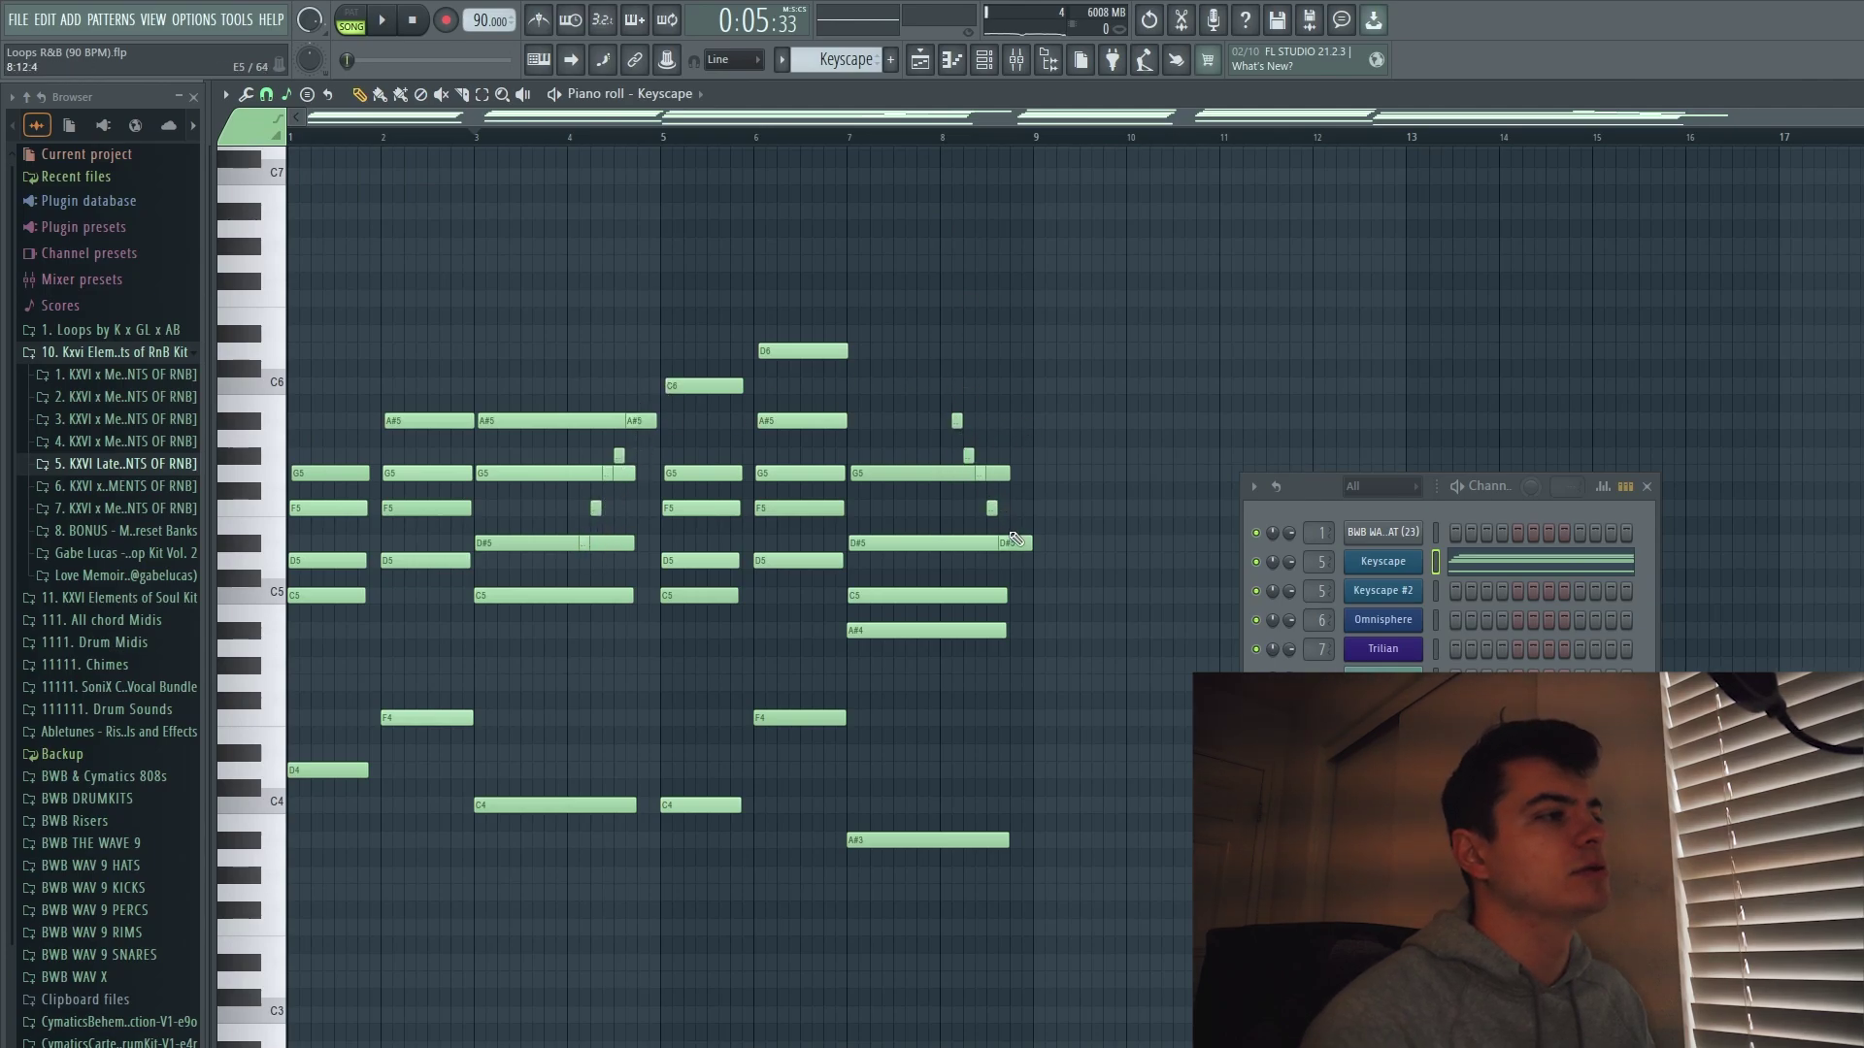
click(266, 94)
click(282, 138)
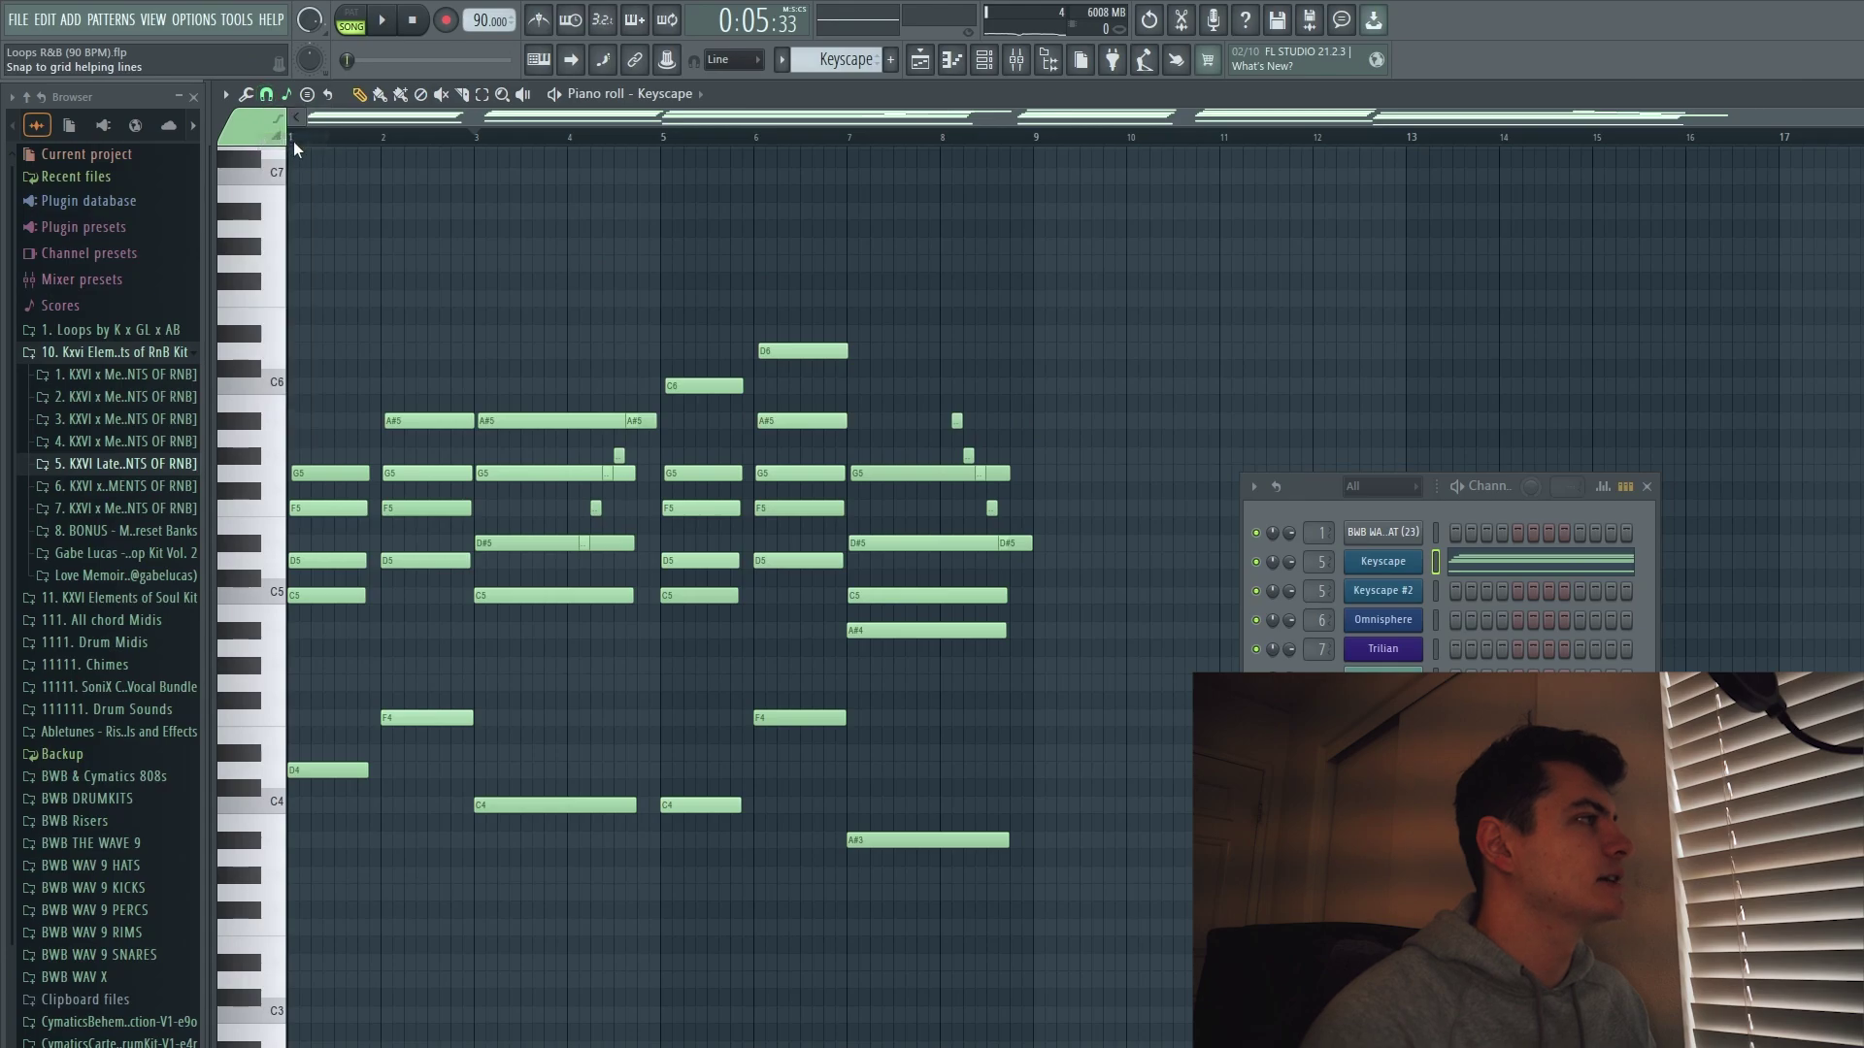
key(space)
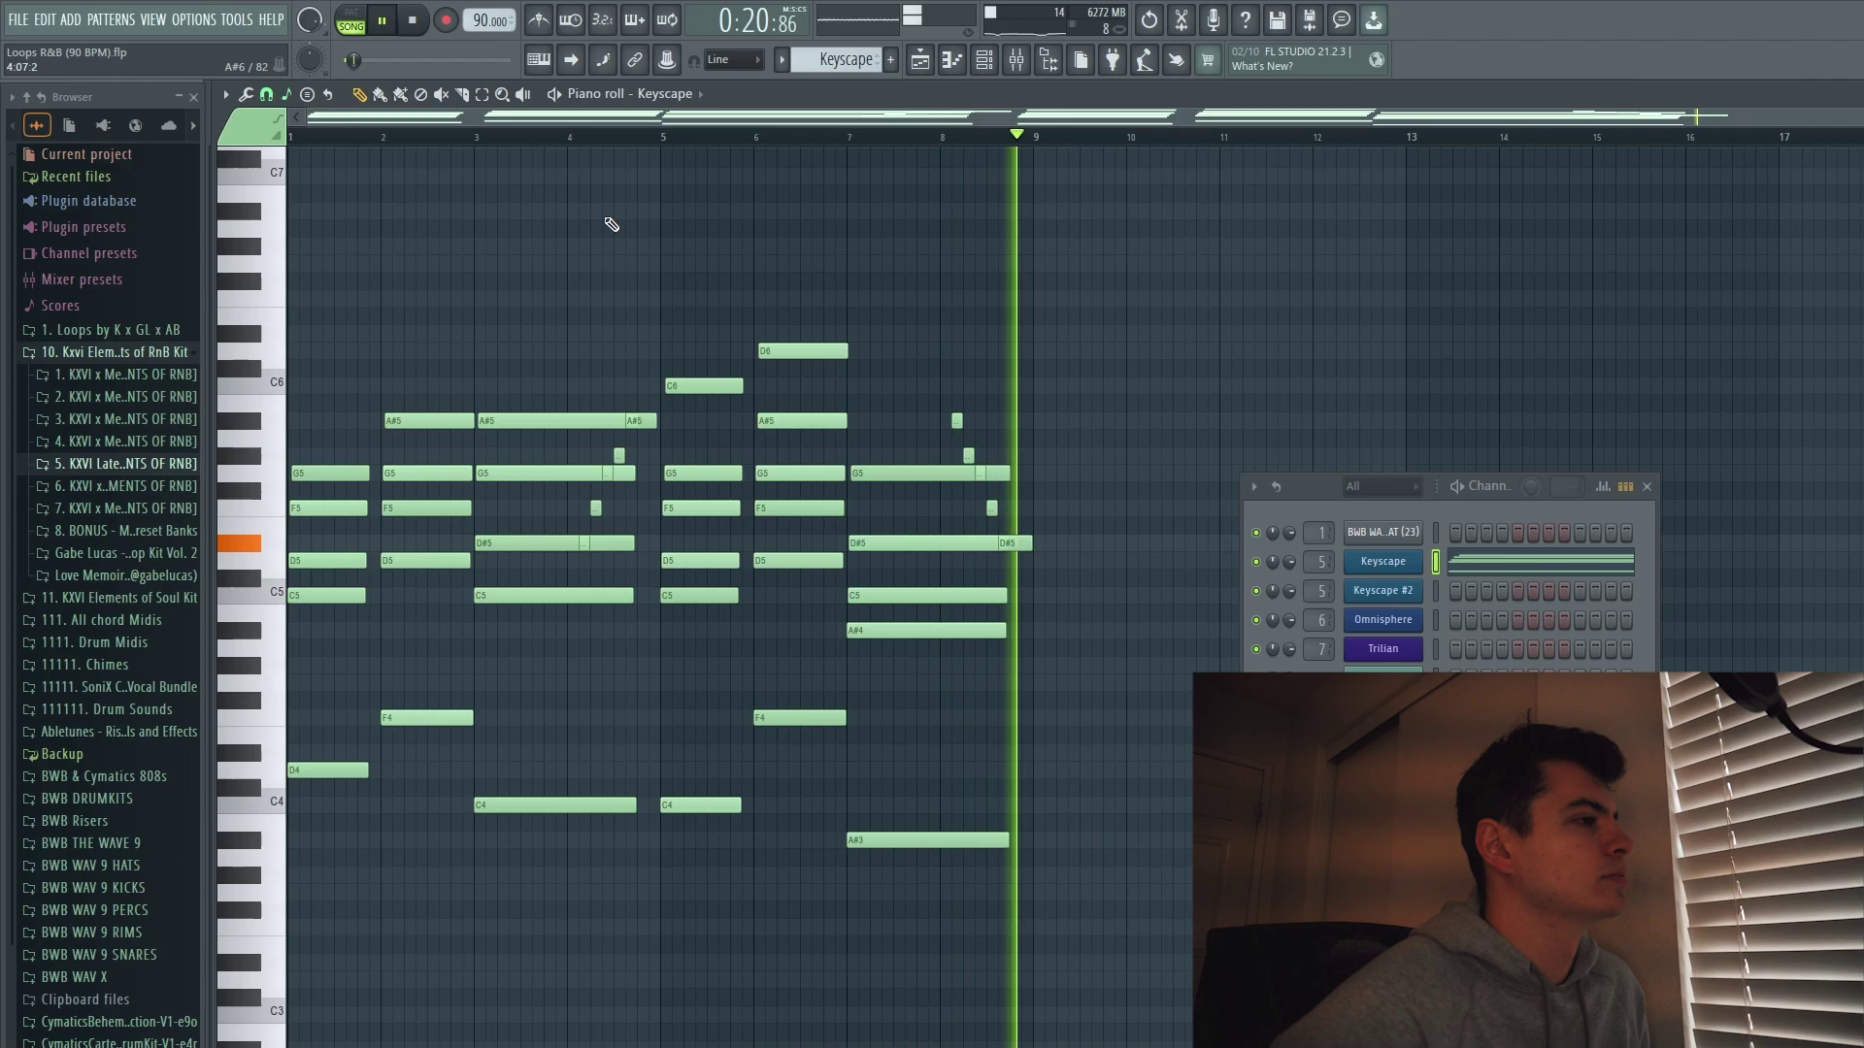
key(space)
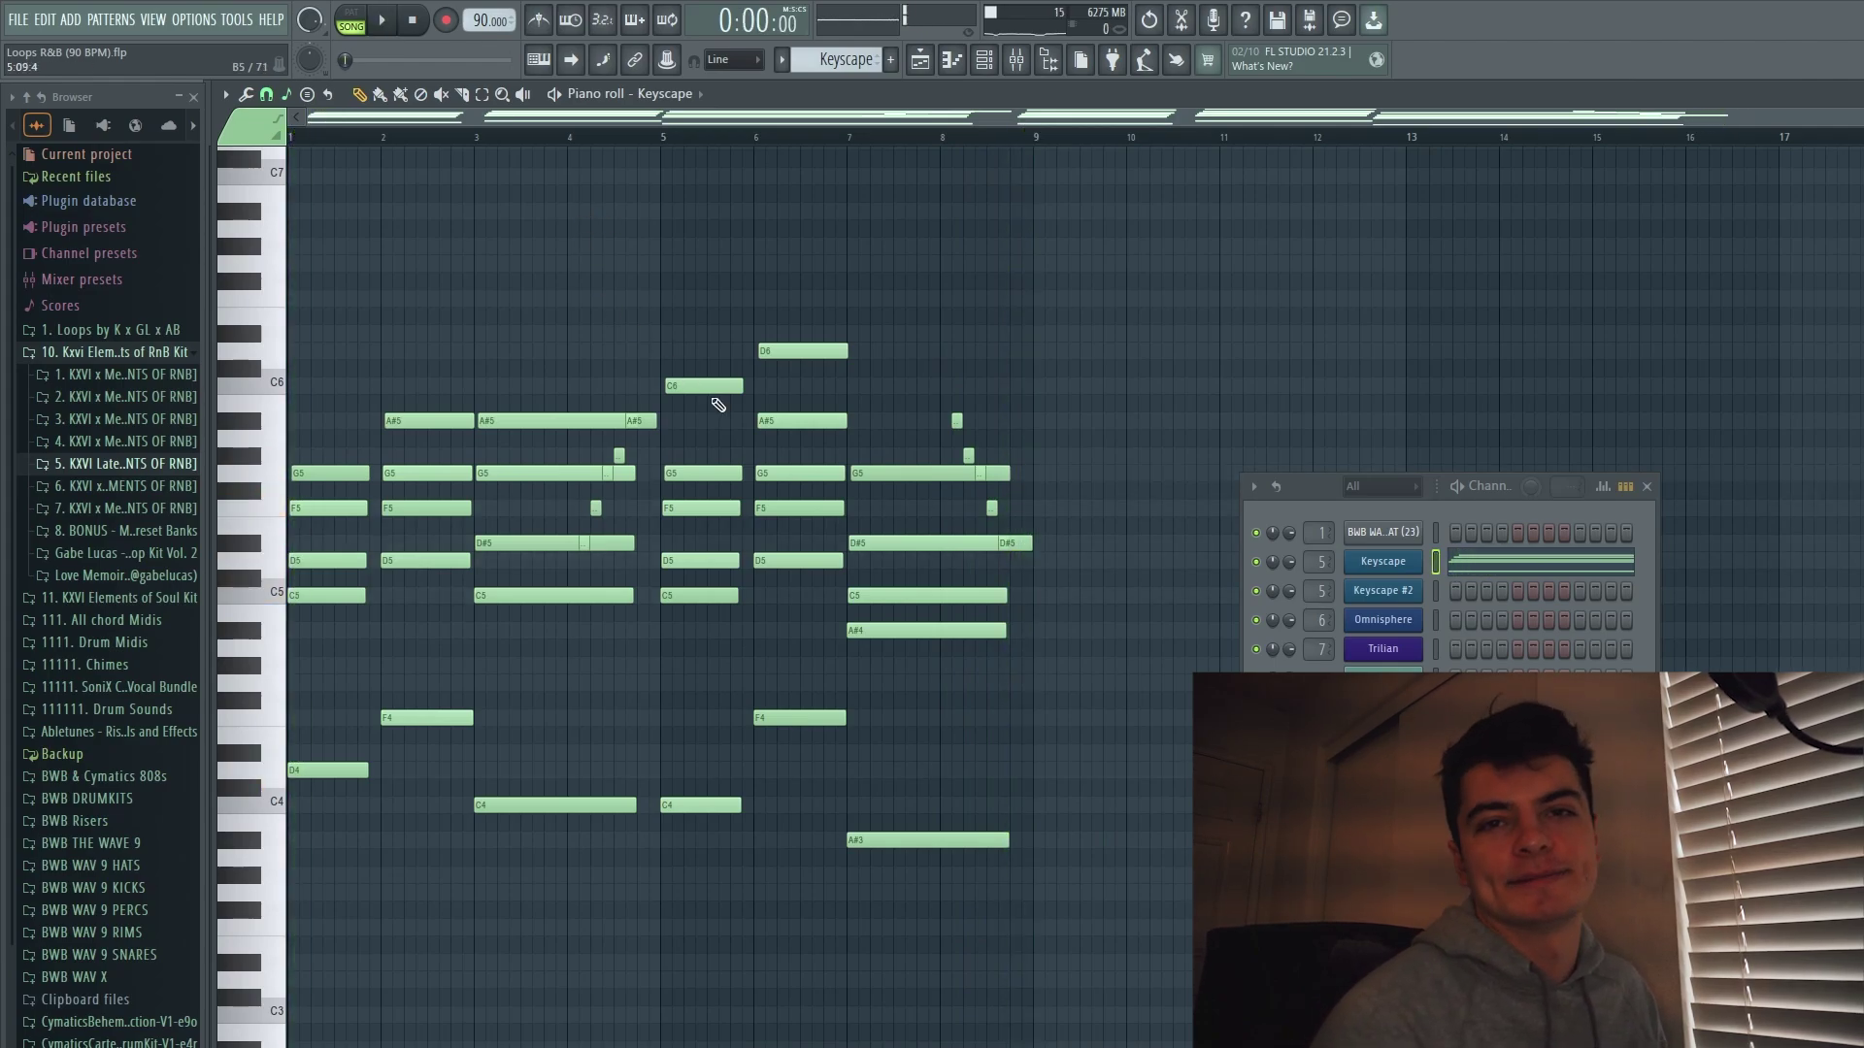
Shift the short-note runs in bars 4 and 8 slightly later using Line snapping, and play the progression from the start.
click(266, 95)
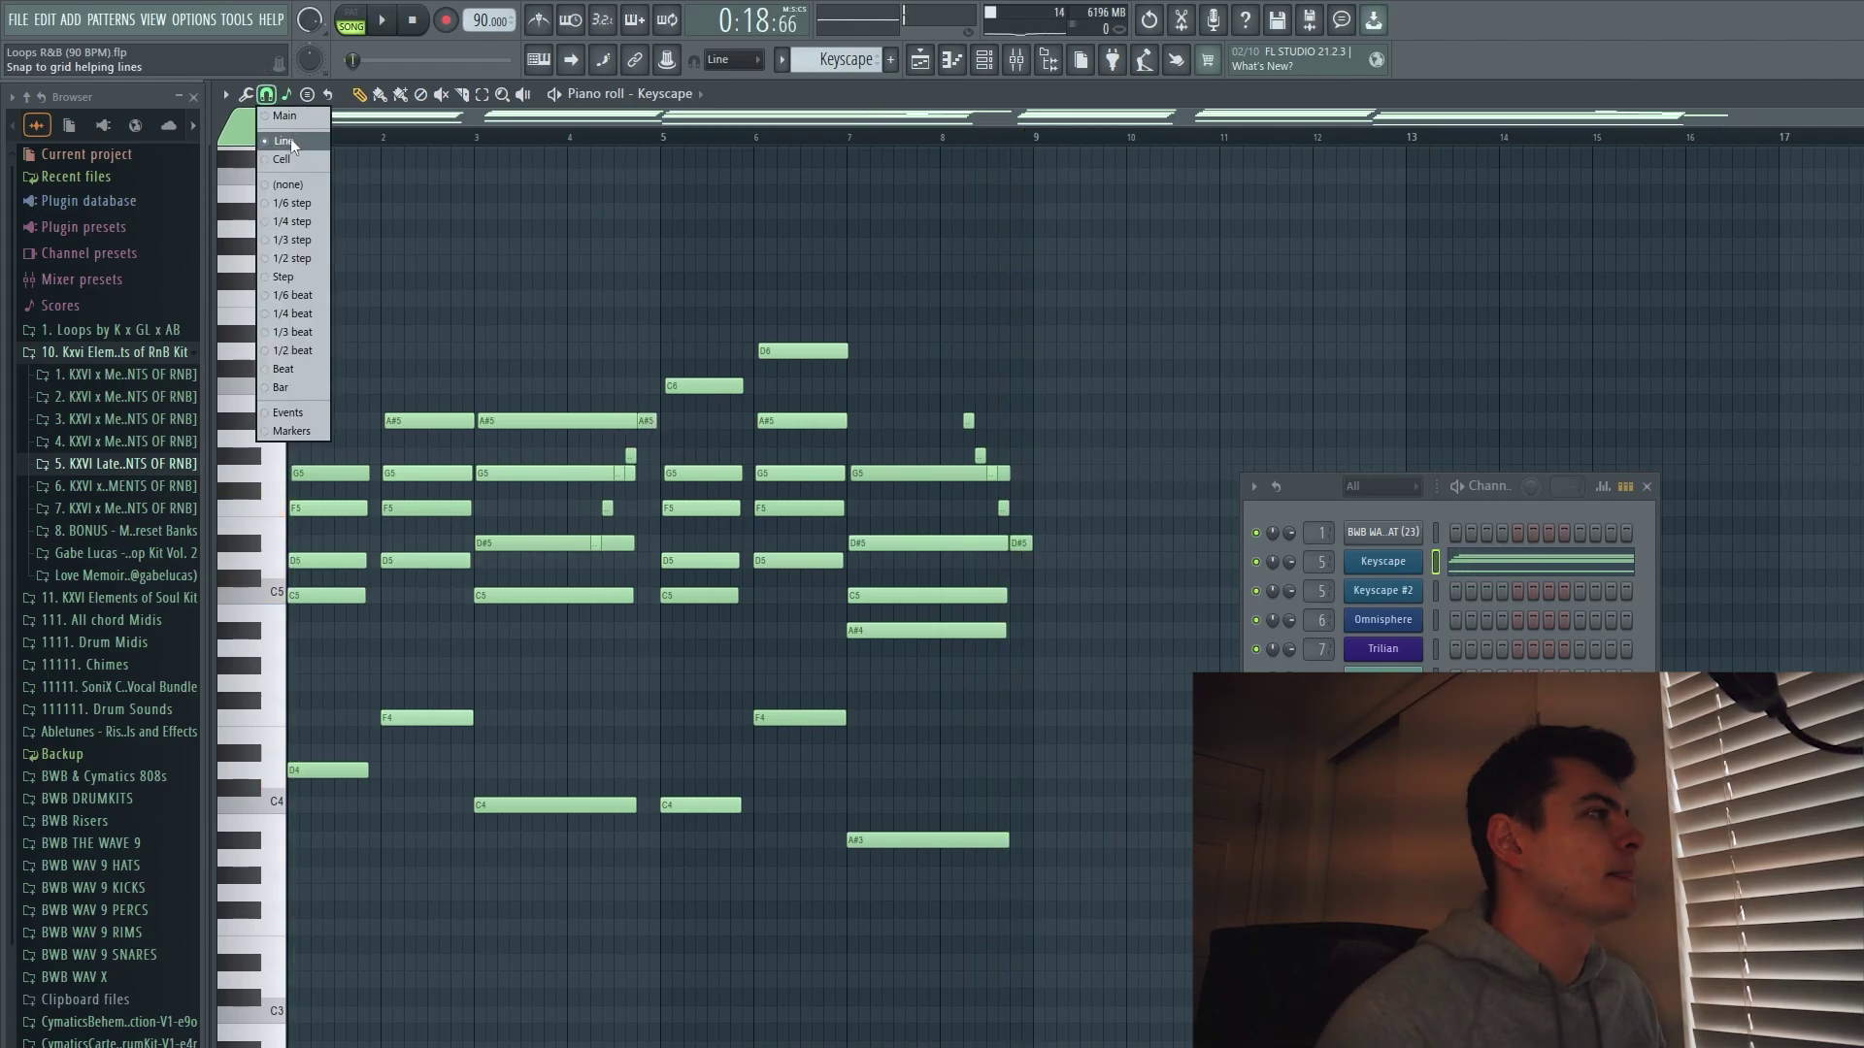
click(284, 143)
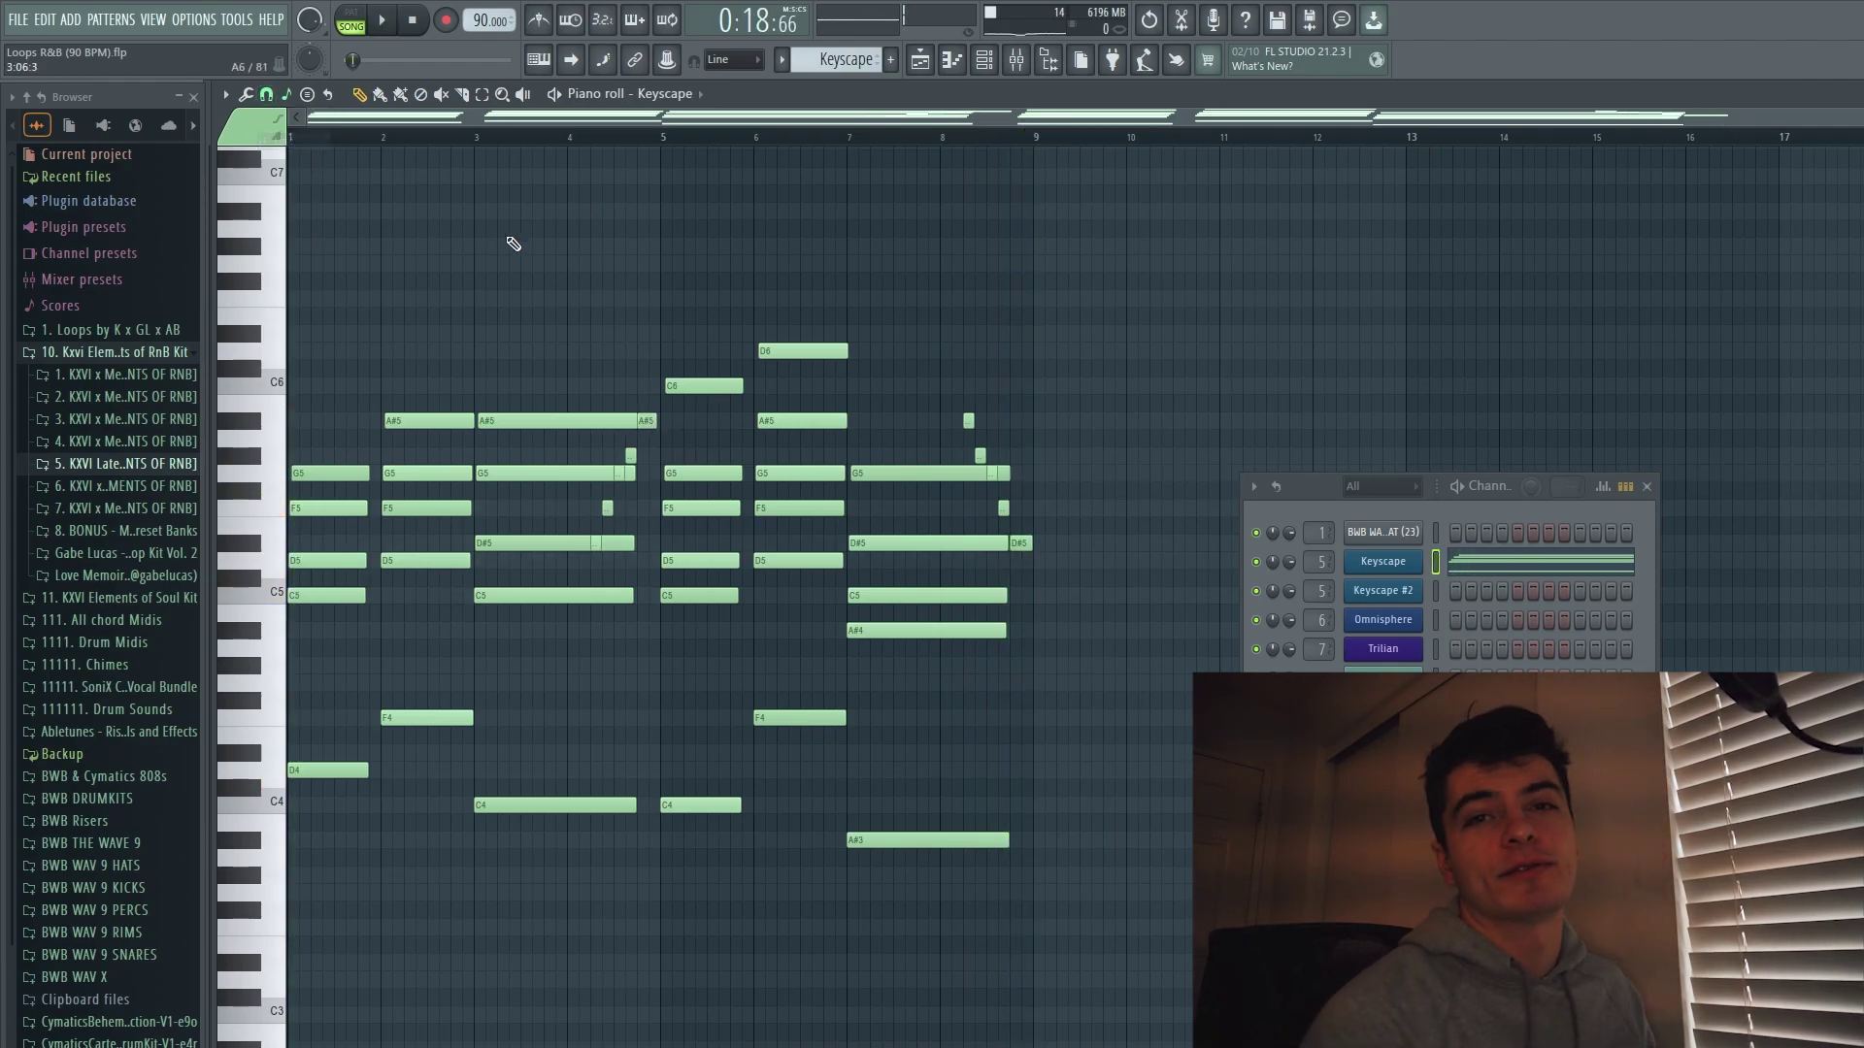
click(291, 137)
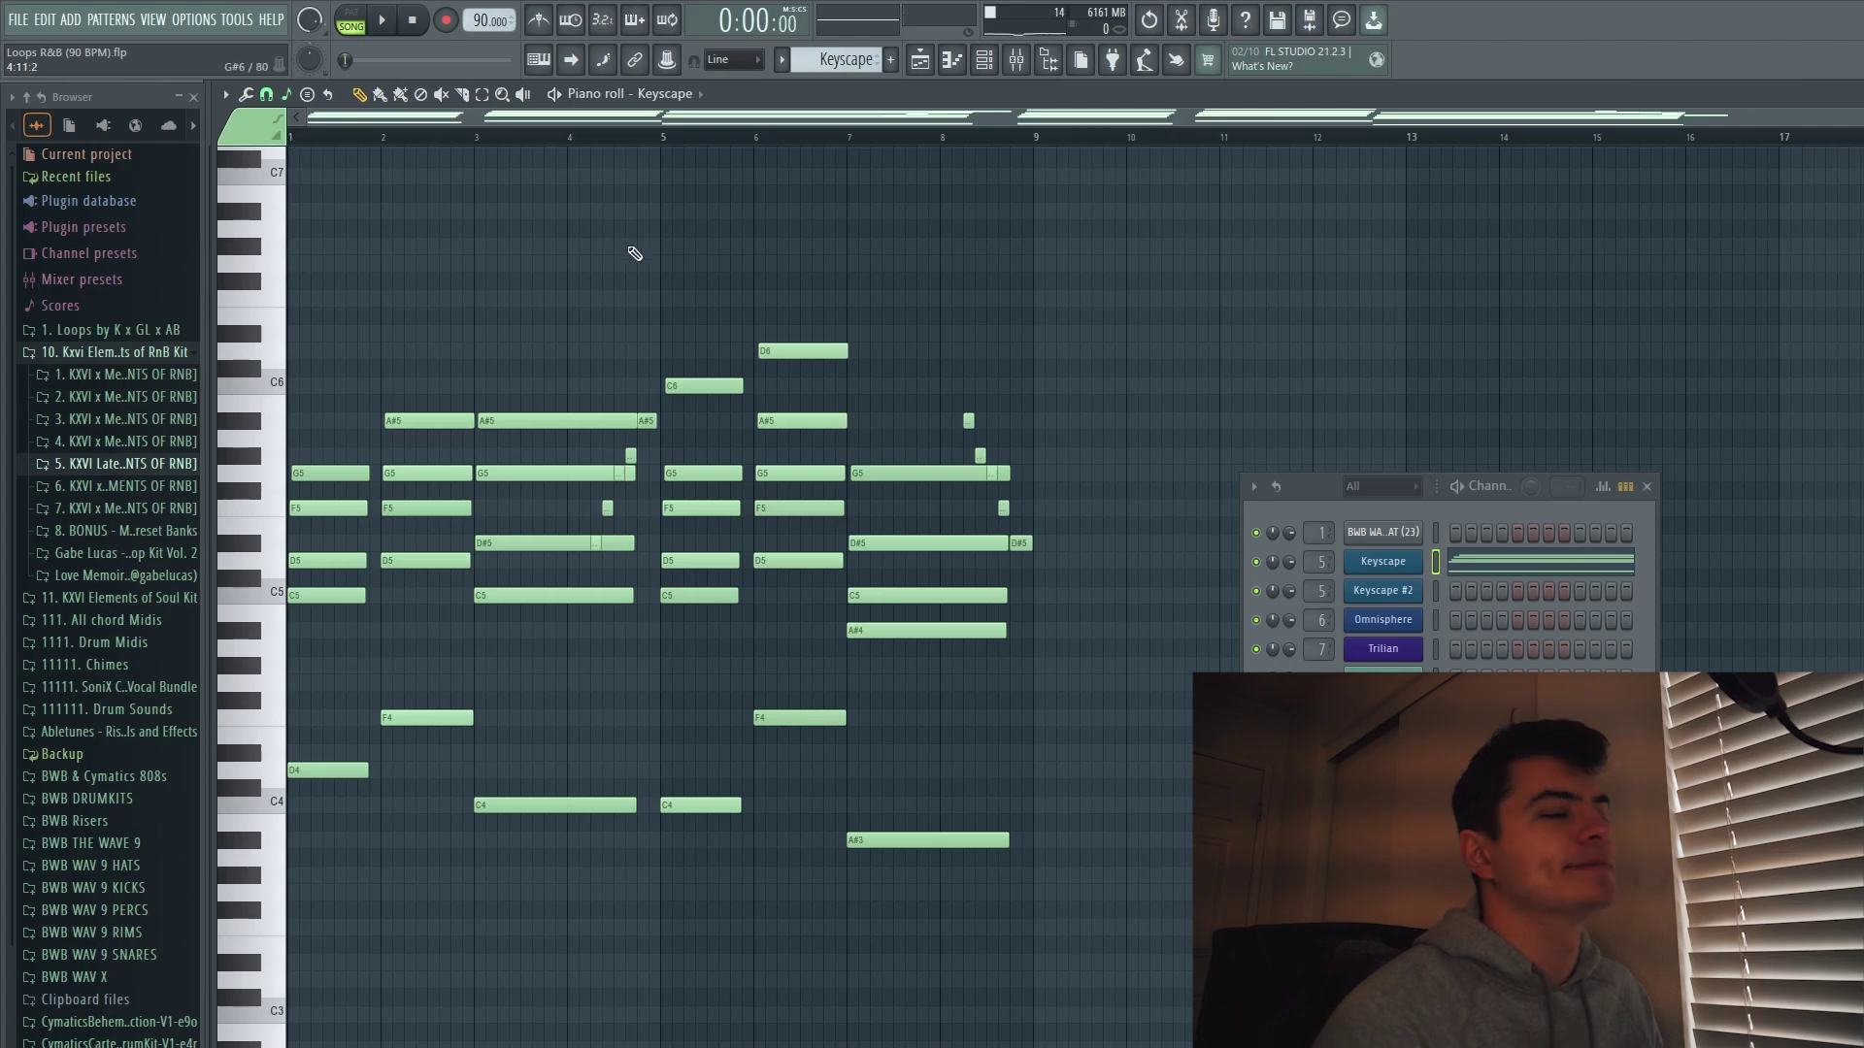
key(space)
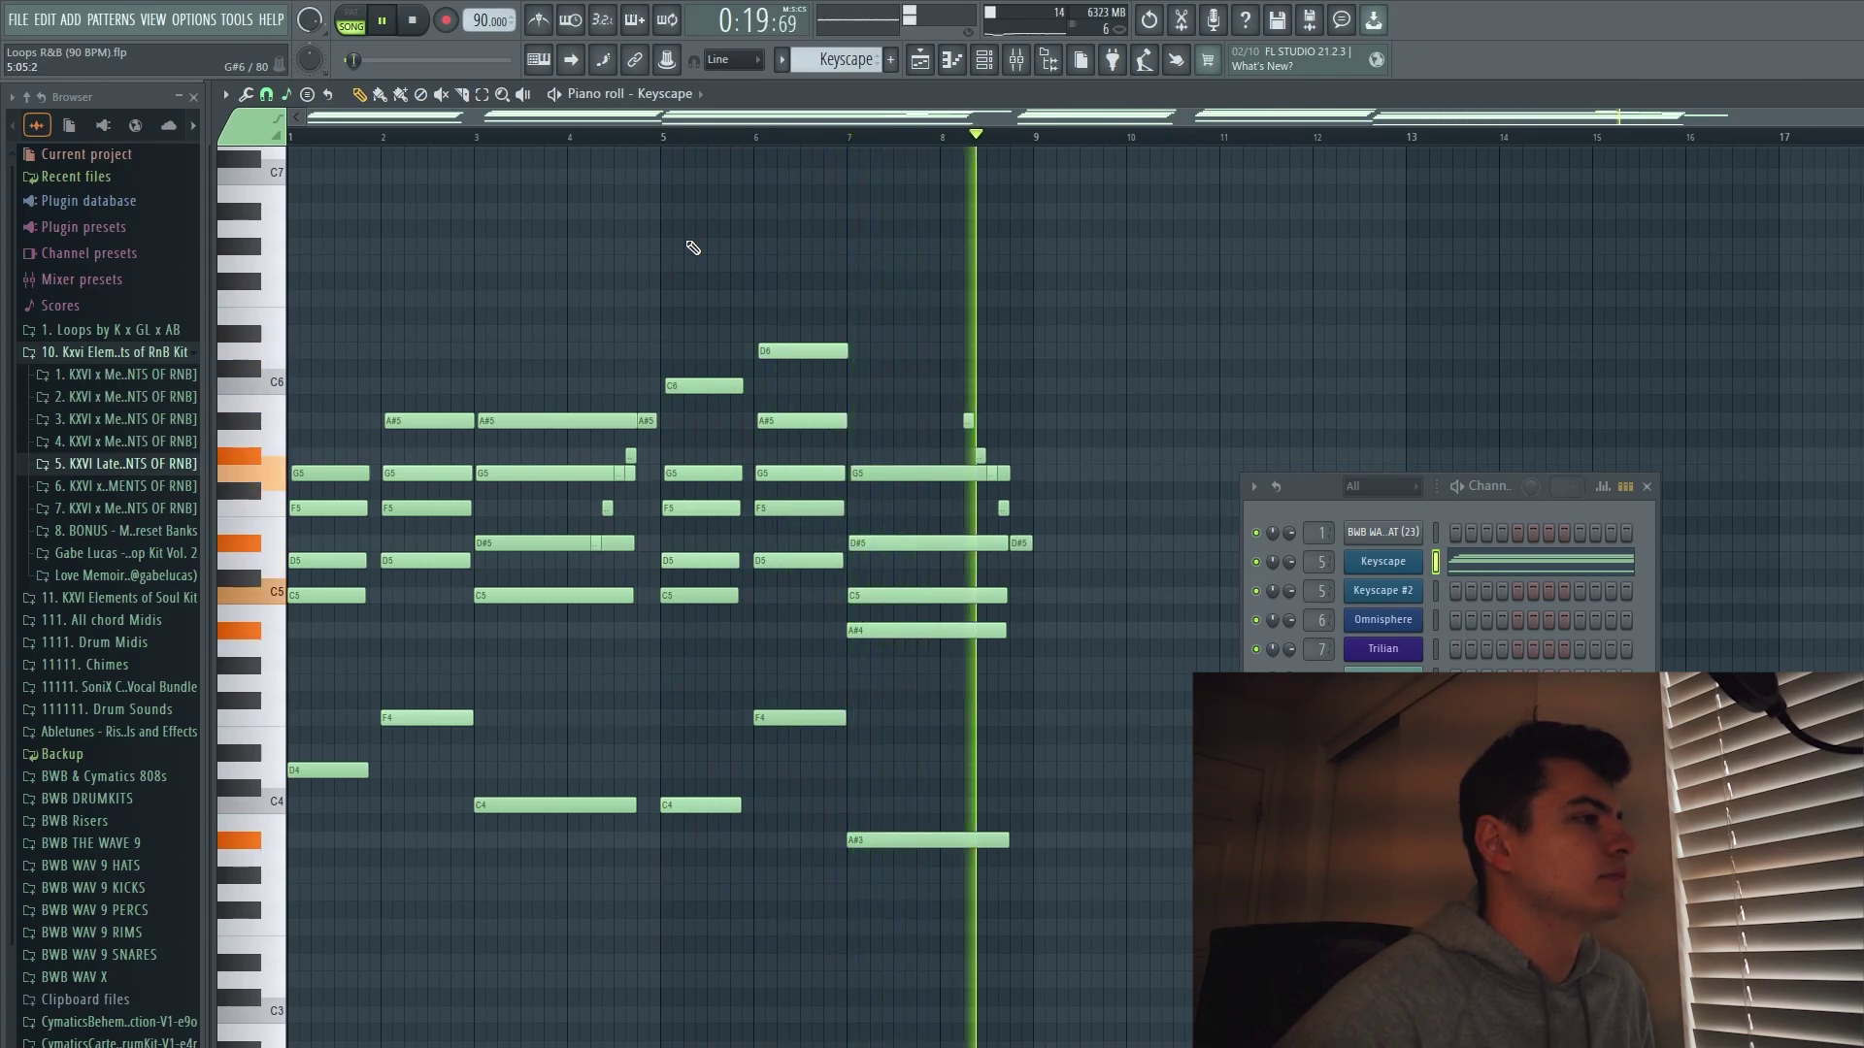
key(space)
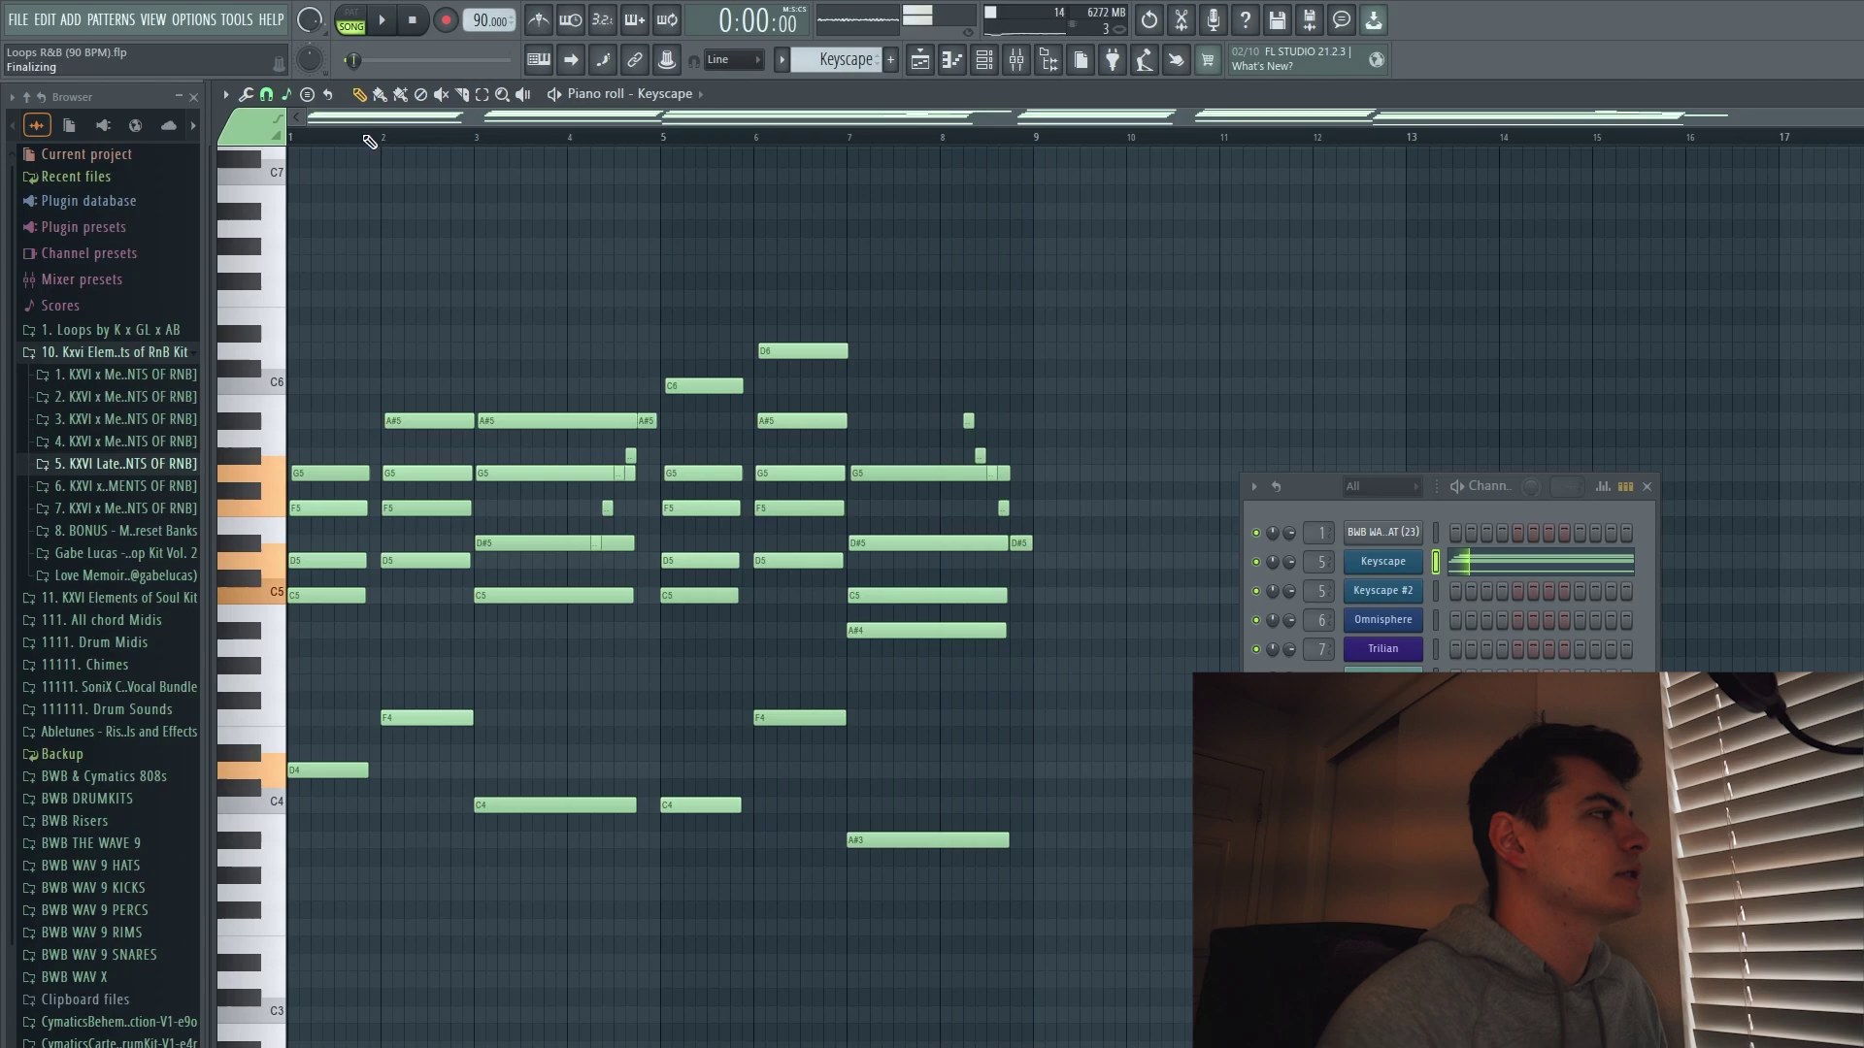
Turn note snapping off for free placement of the bar 4 run, and return it to Line.
click(267, 96)
click(283, 184)
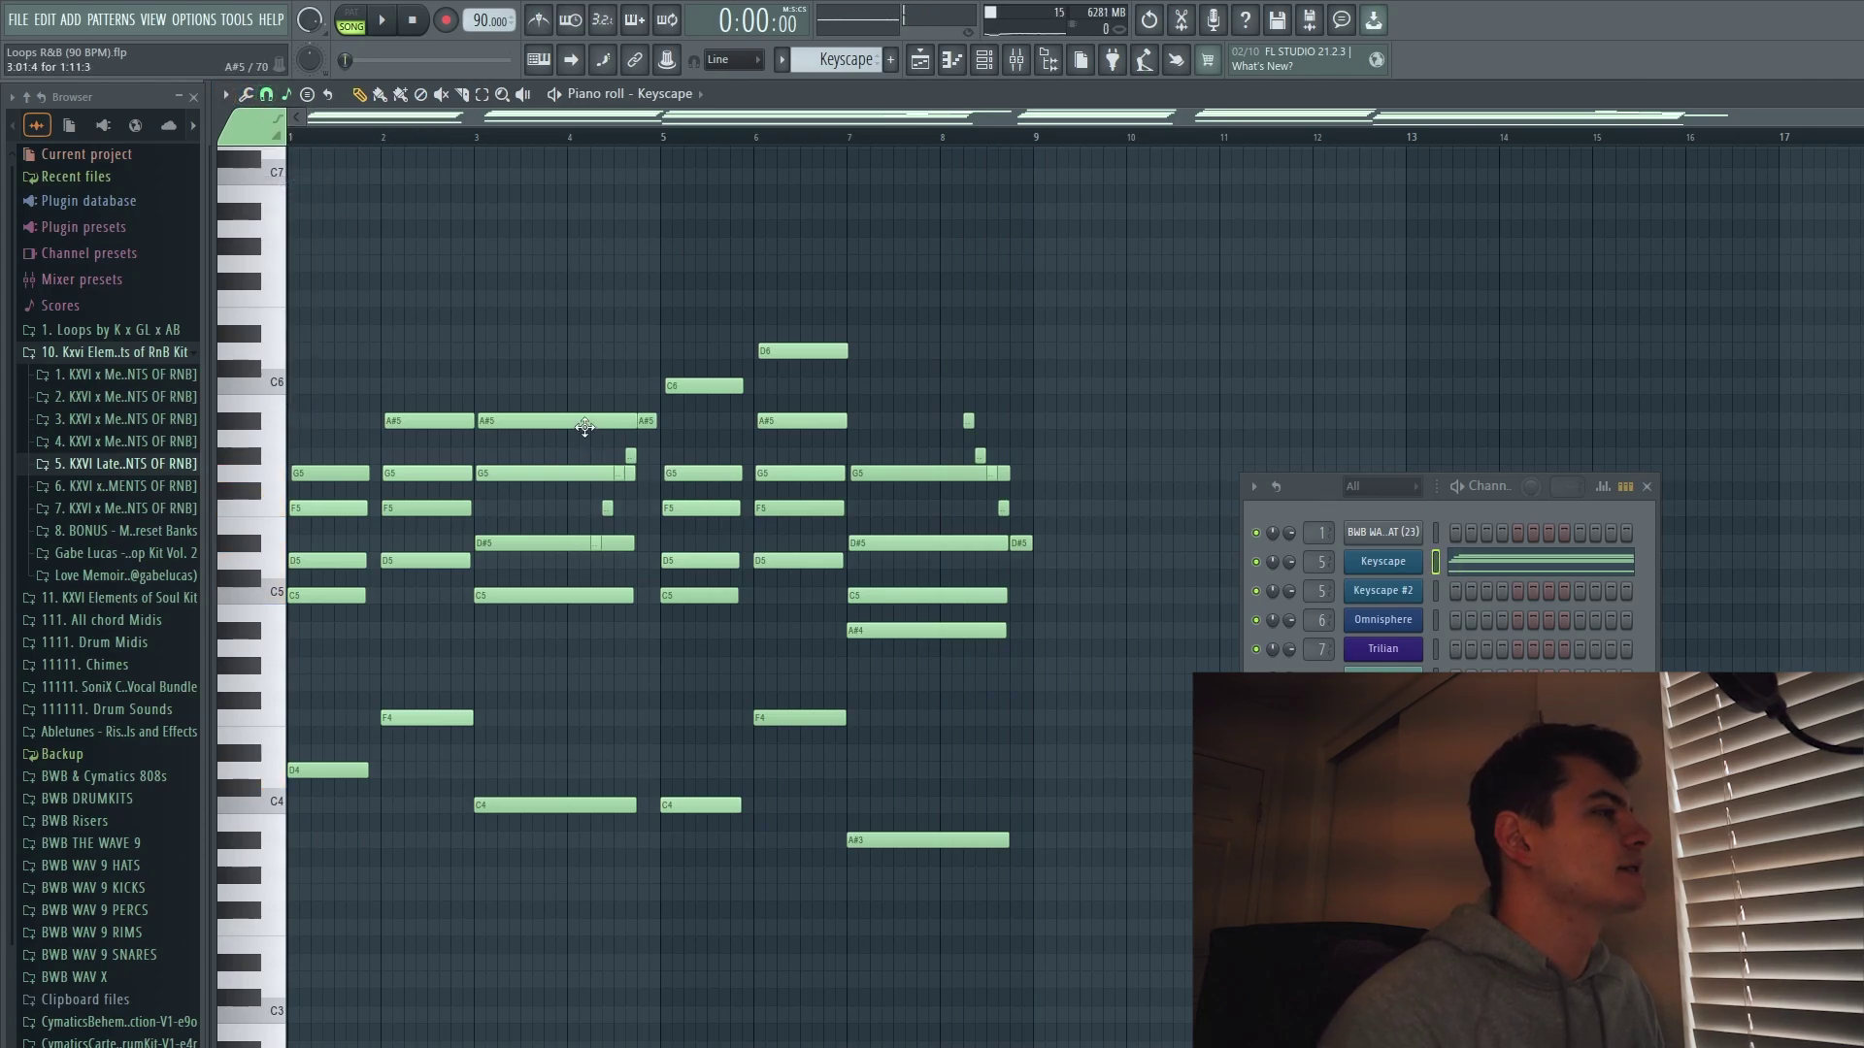
click(632, 427)
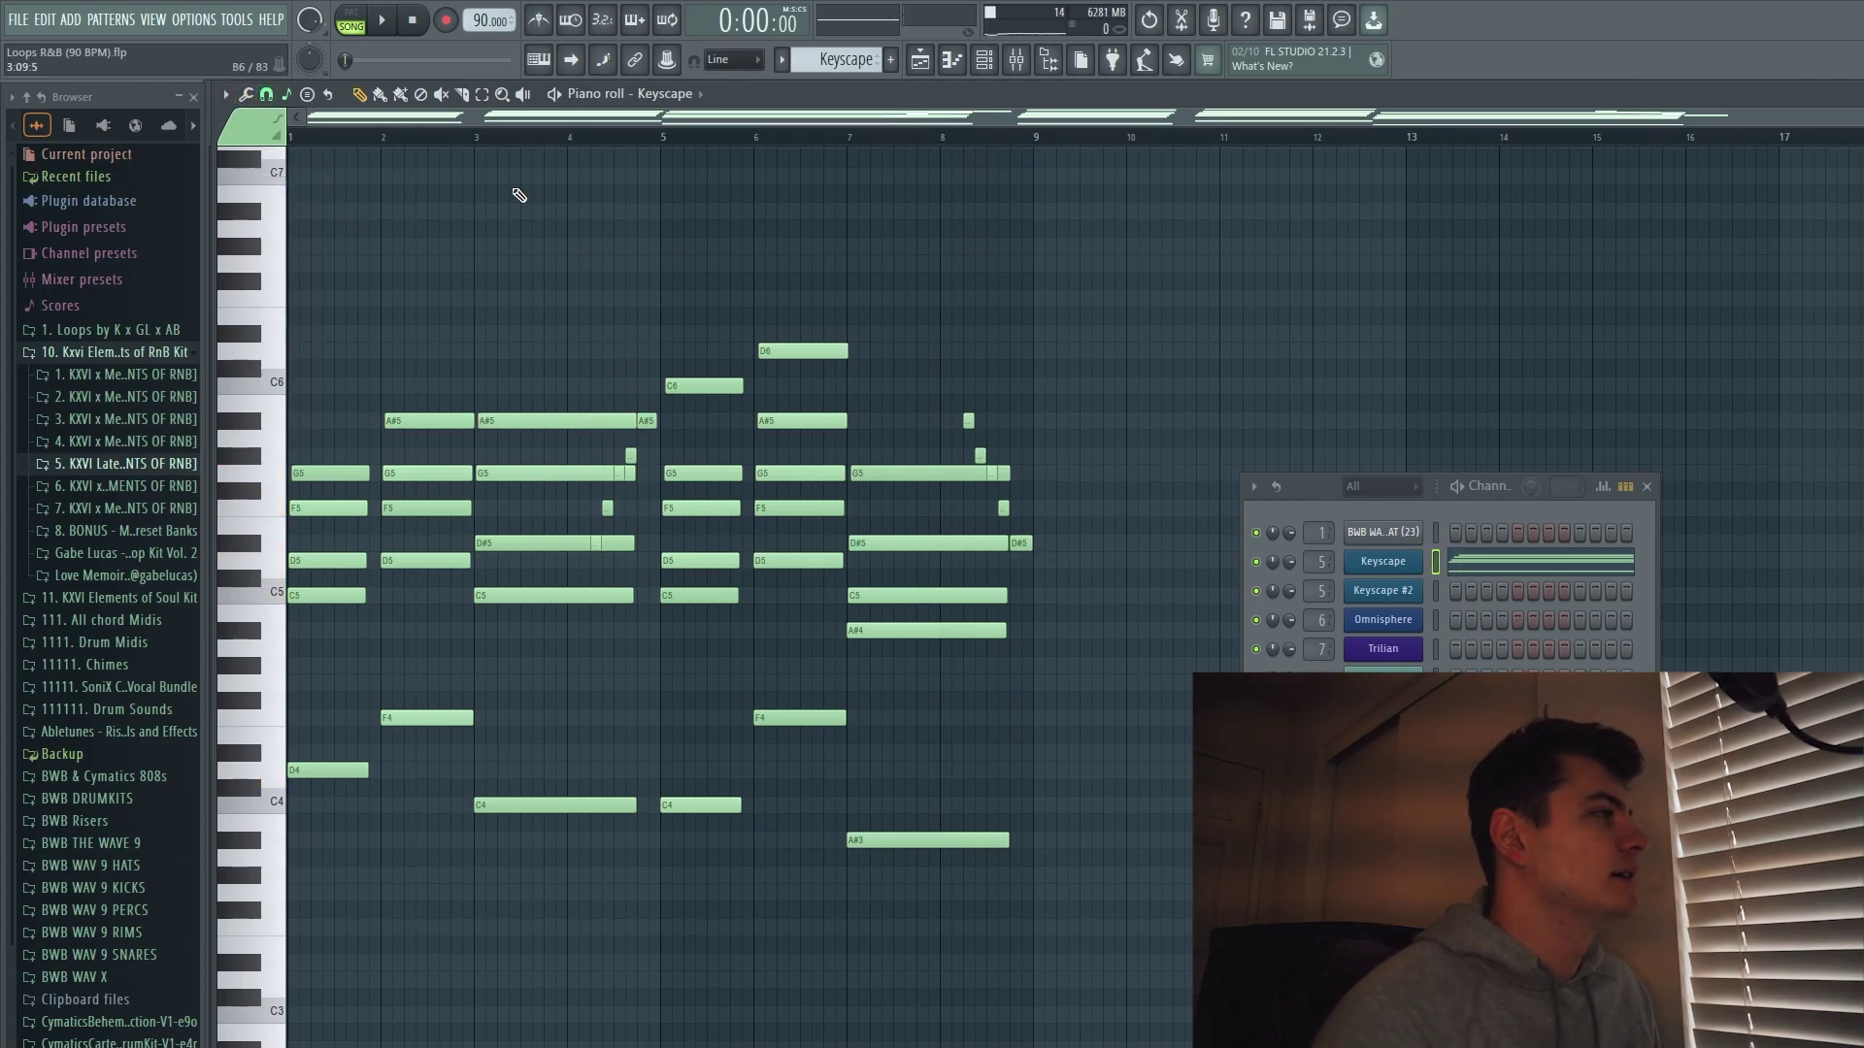
click(287, 97)
click(292, 185)
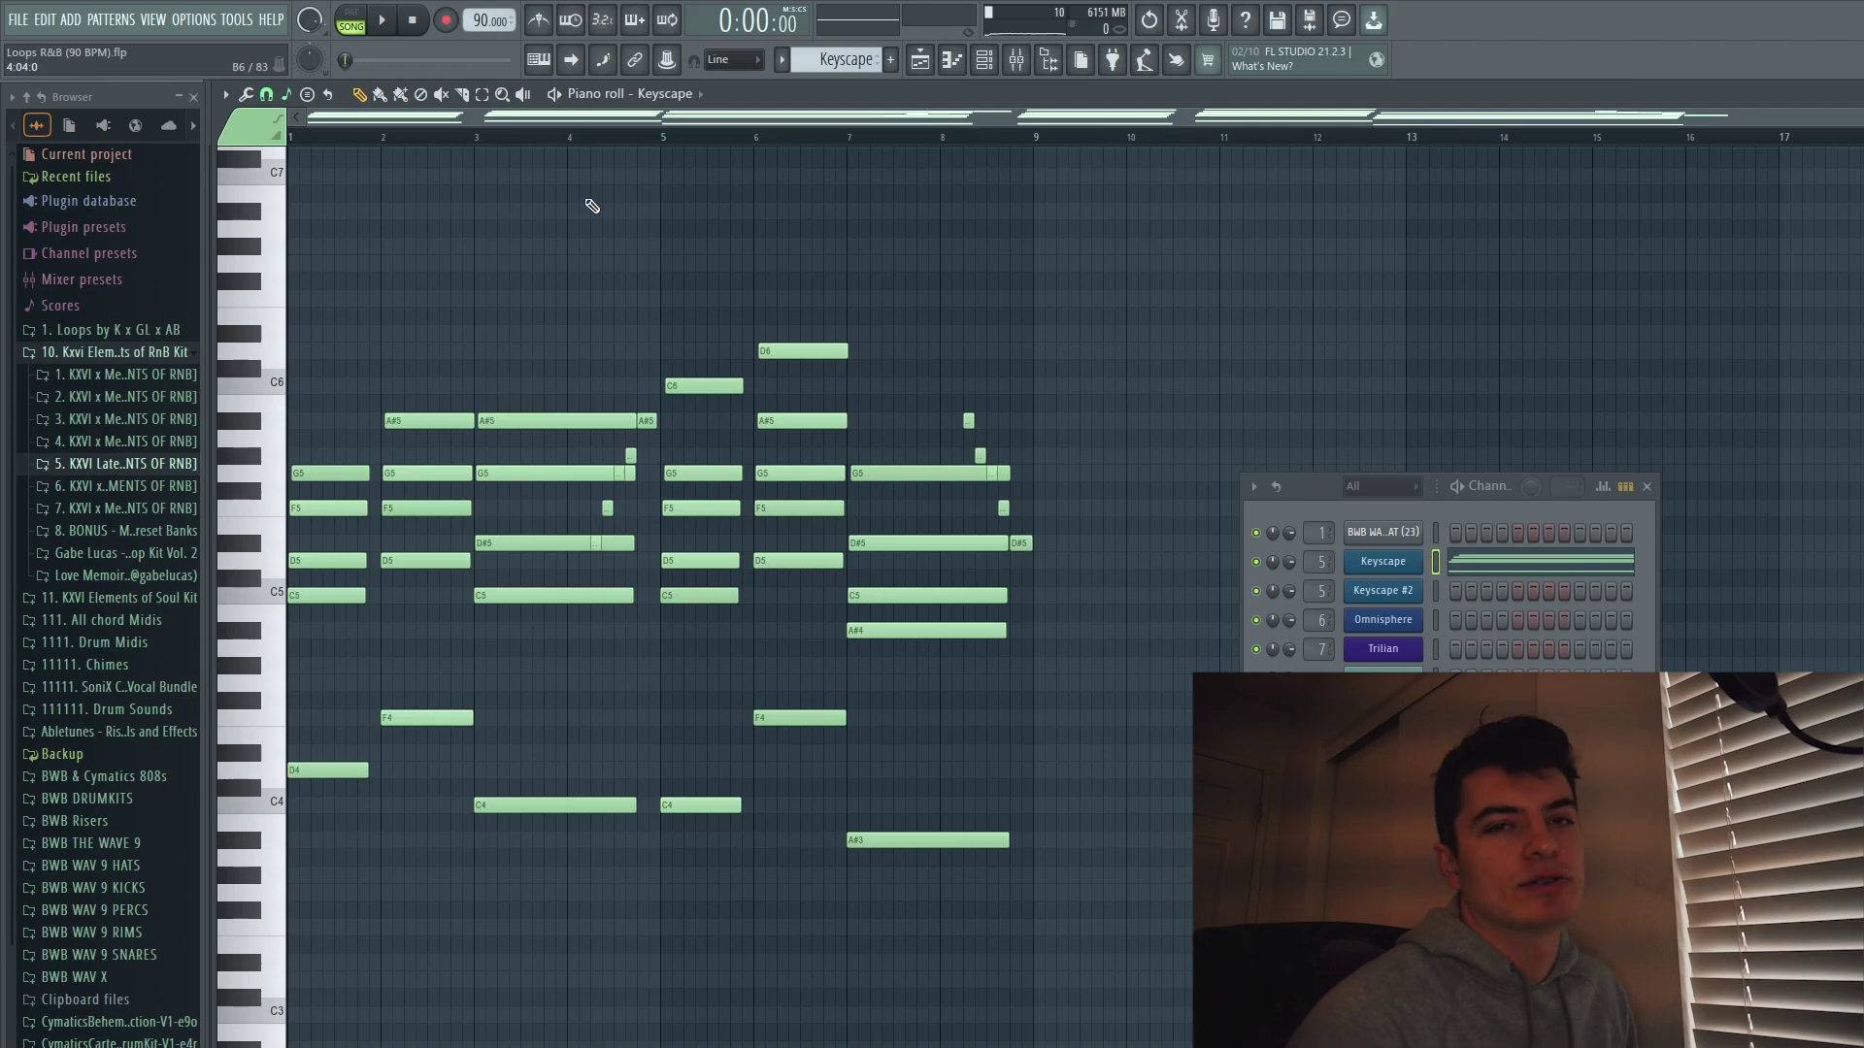
click(267, 95)
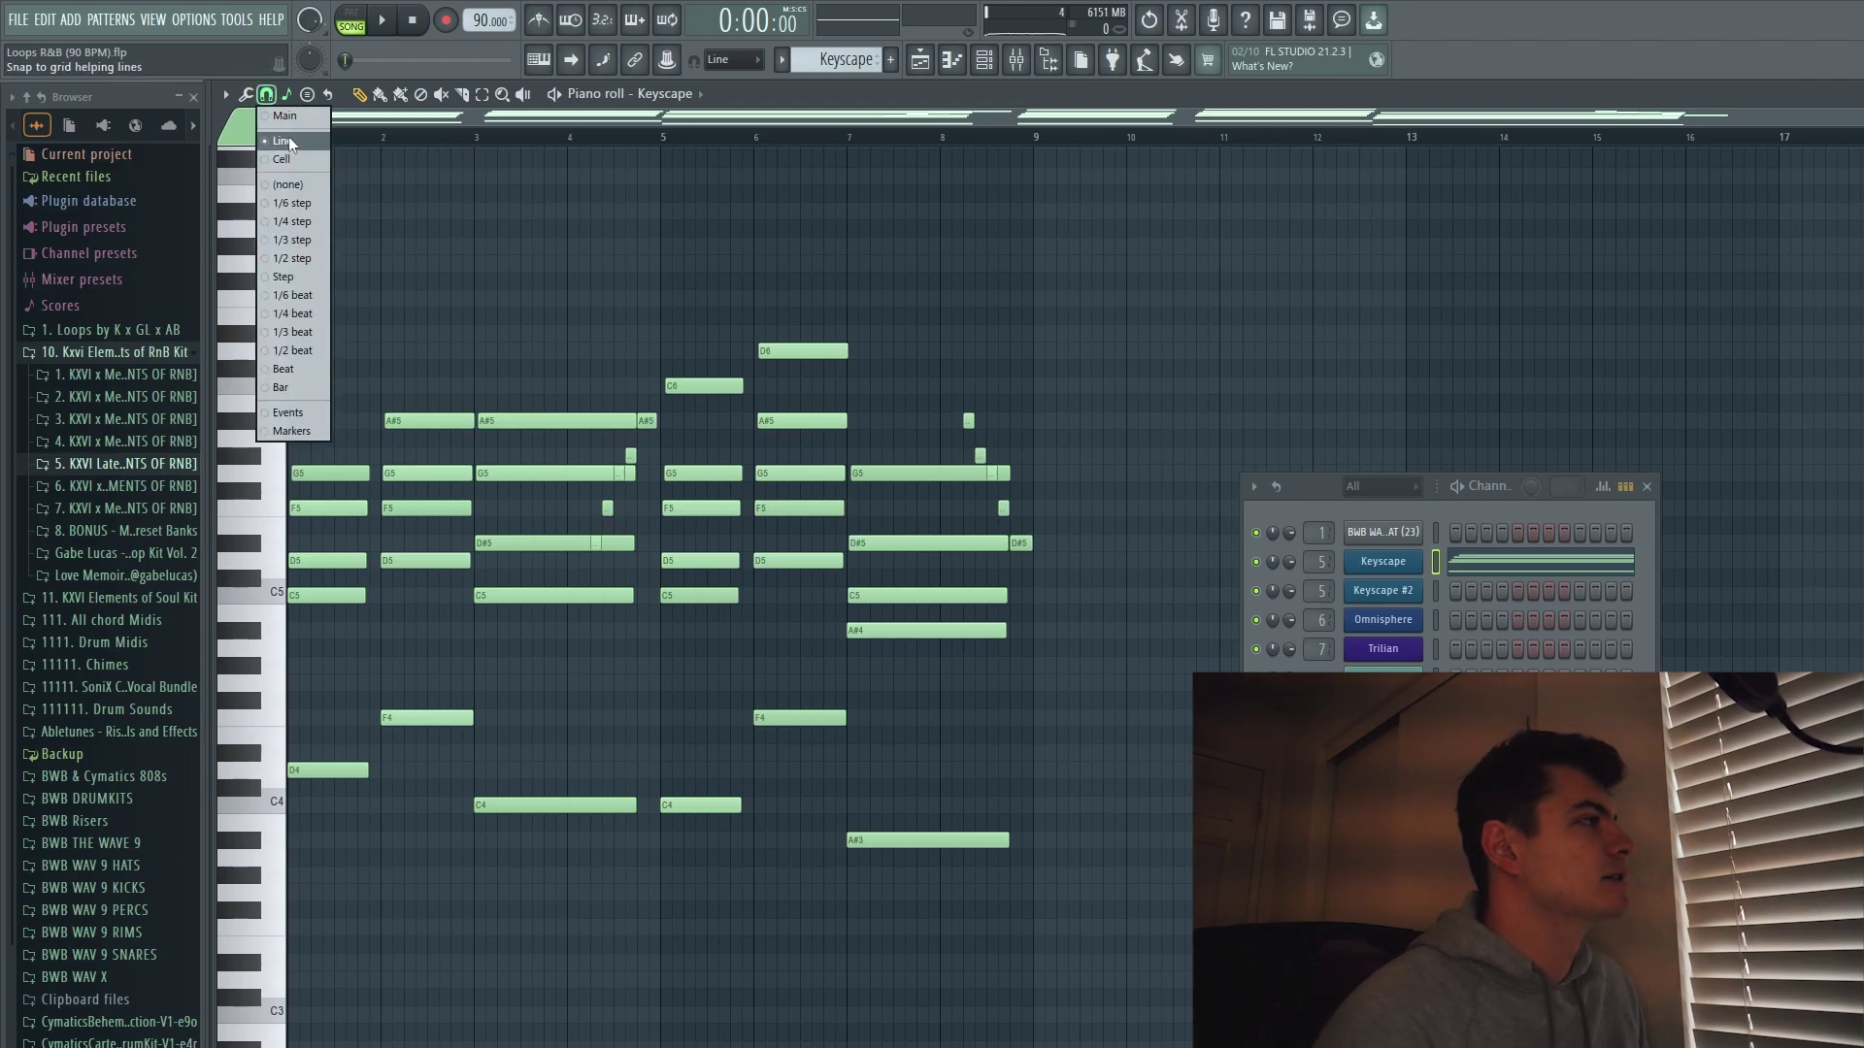
click(291, 139)
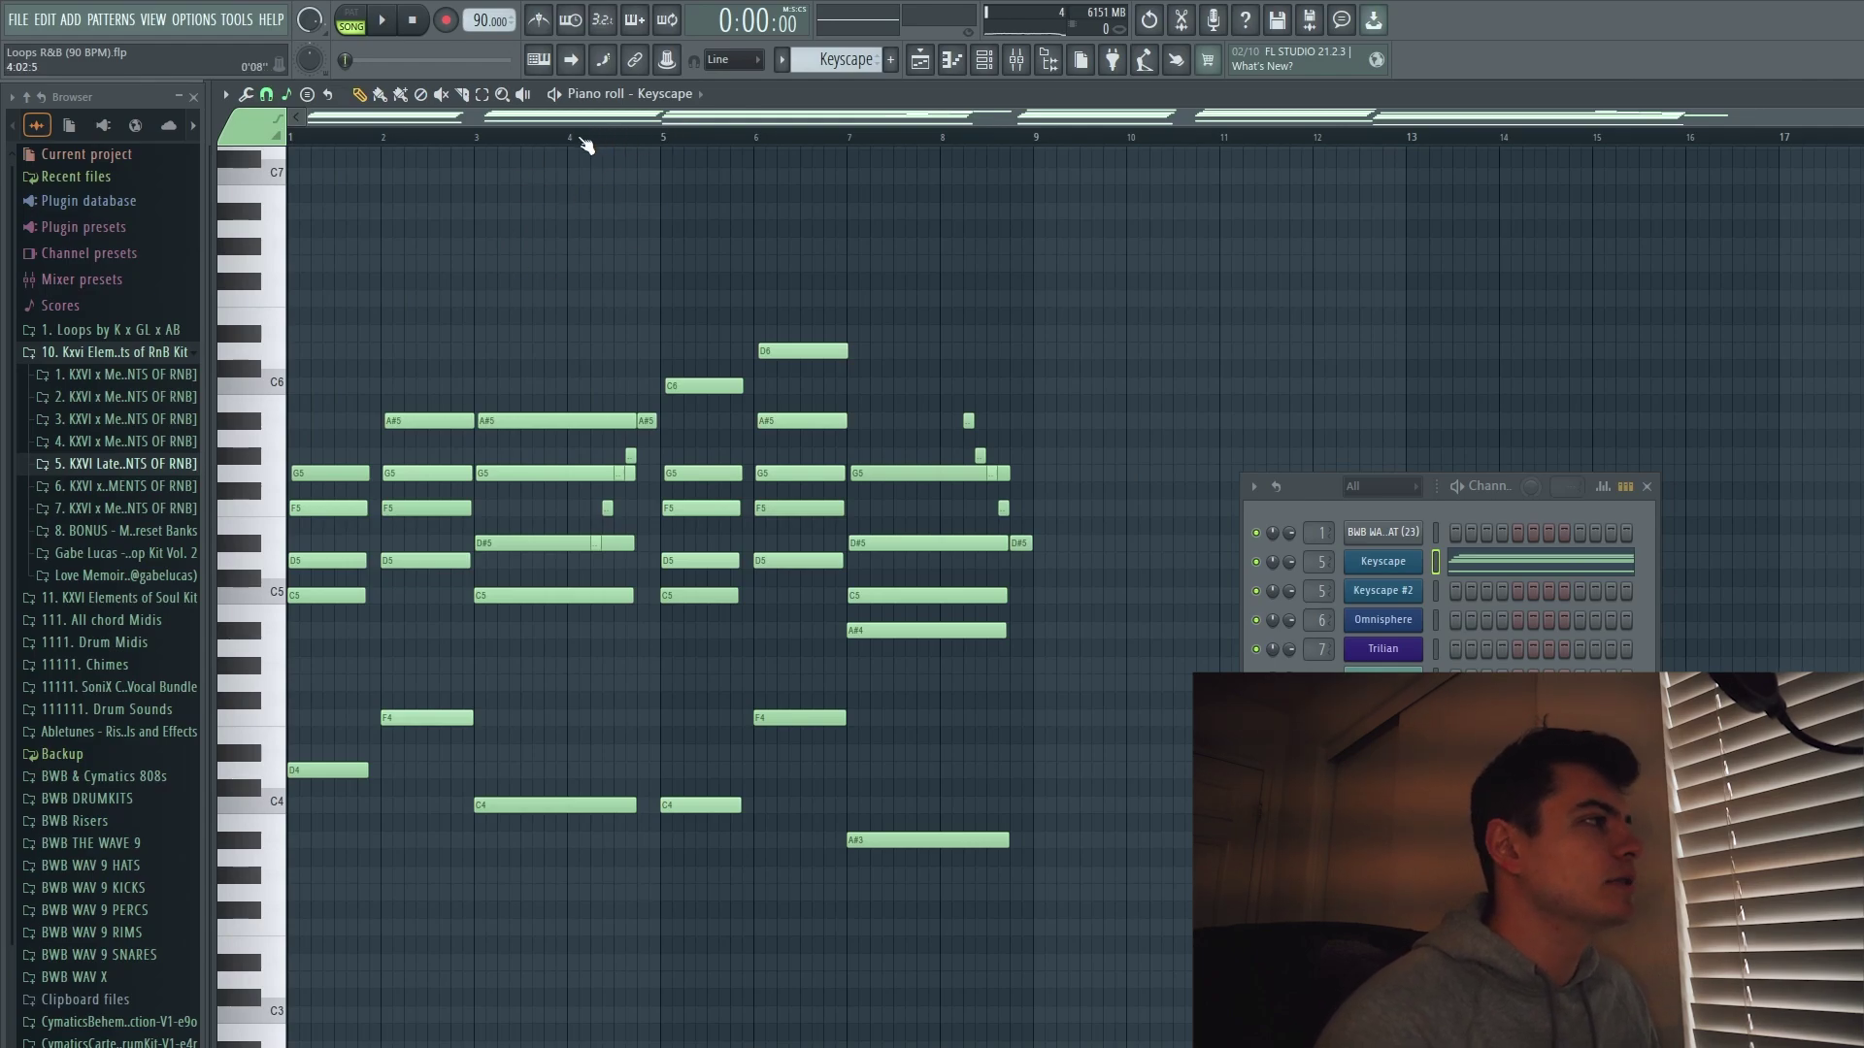
Highlight the time ranges of bar 4 and bar 8 to point out the two runs, and clear the selection.
drag(571, 141, 662, 141)
ctrl+click(649, 155)
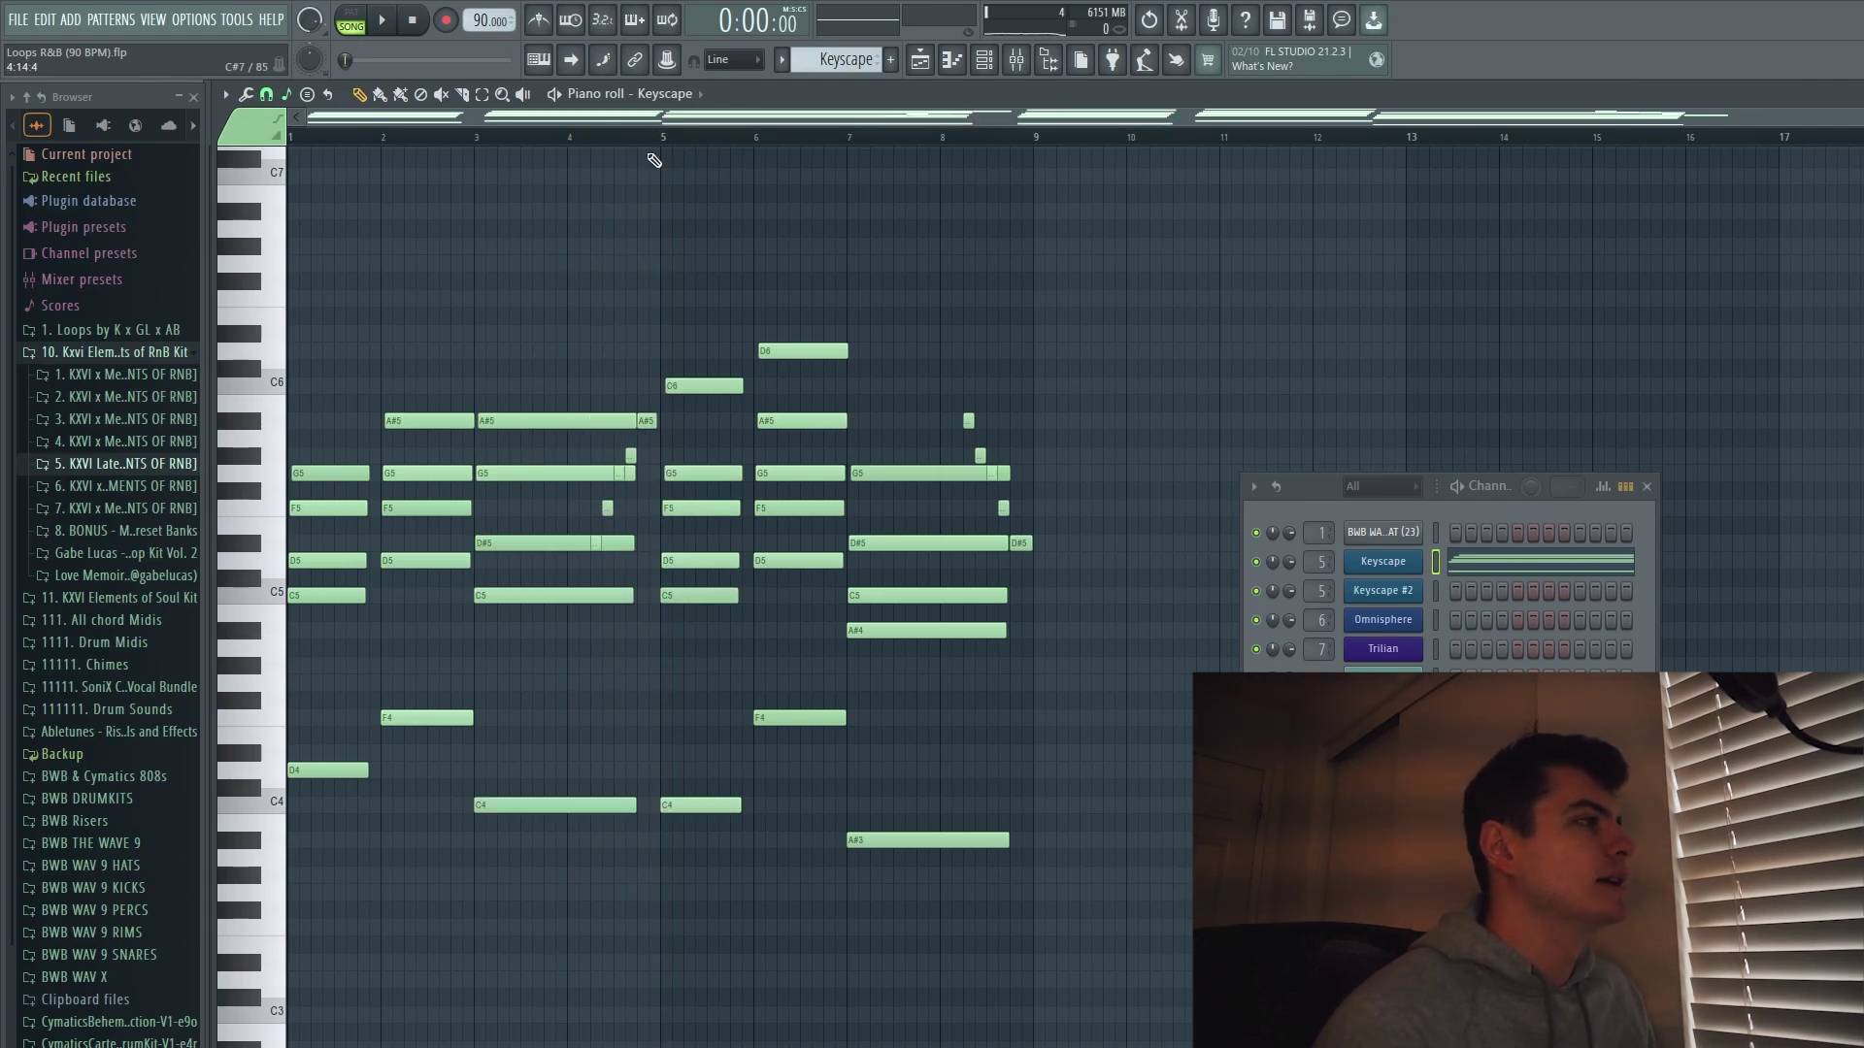
drag(949, 141, 1040, 145)
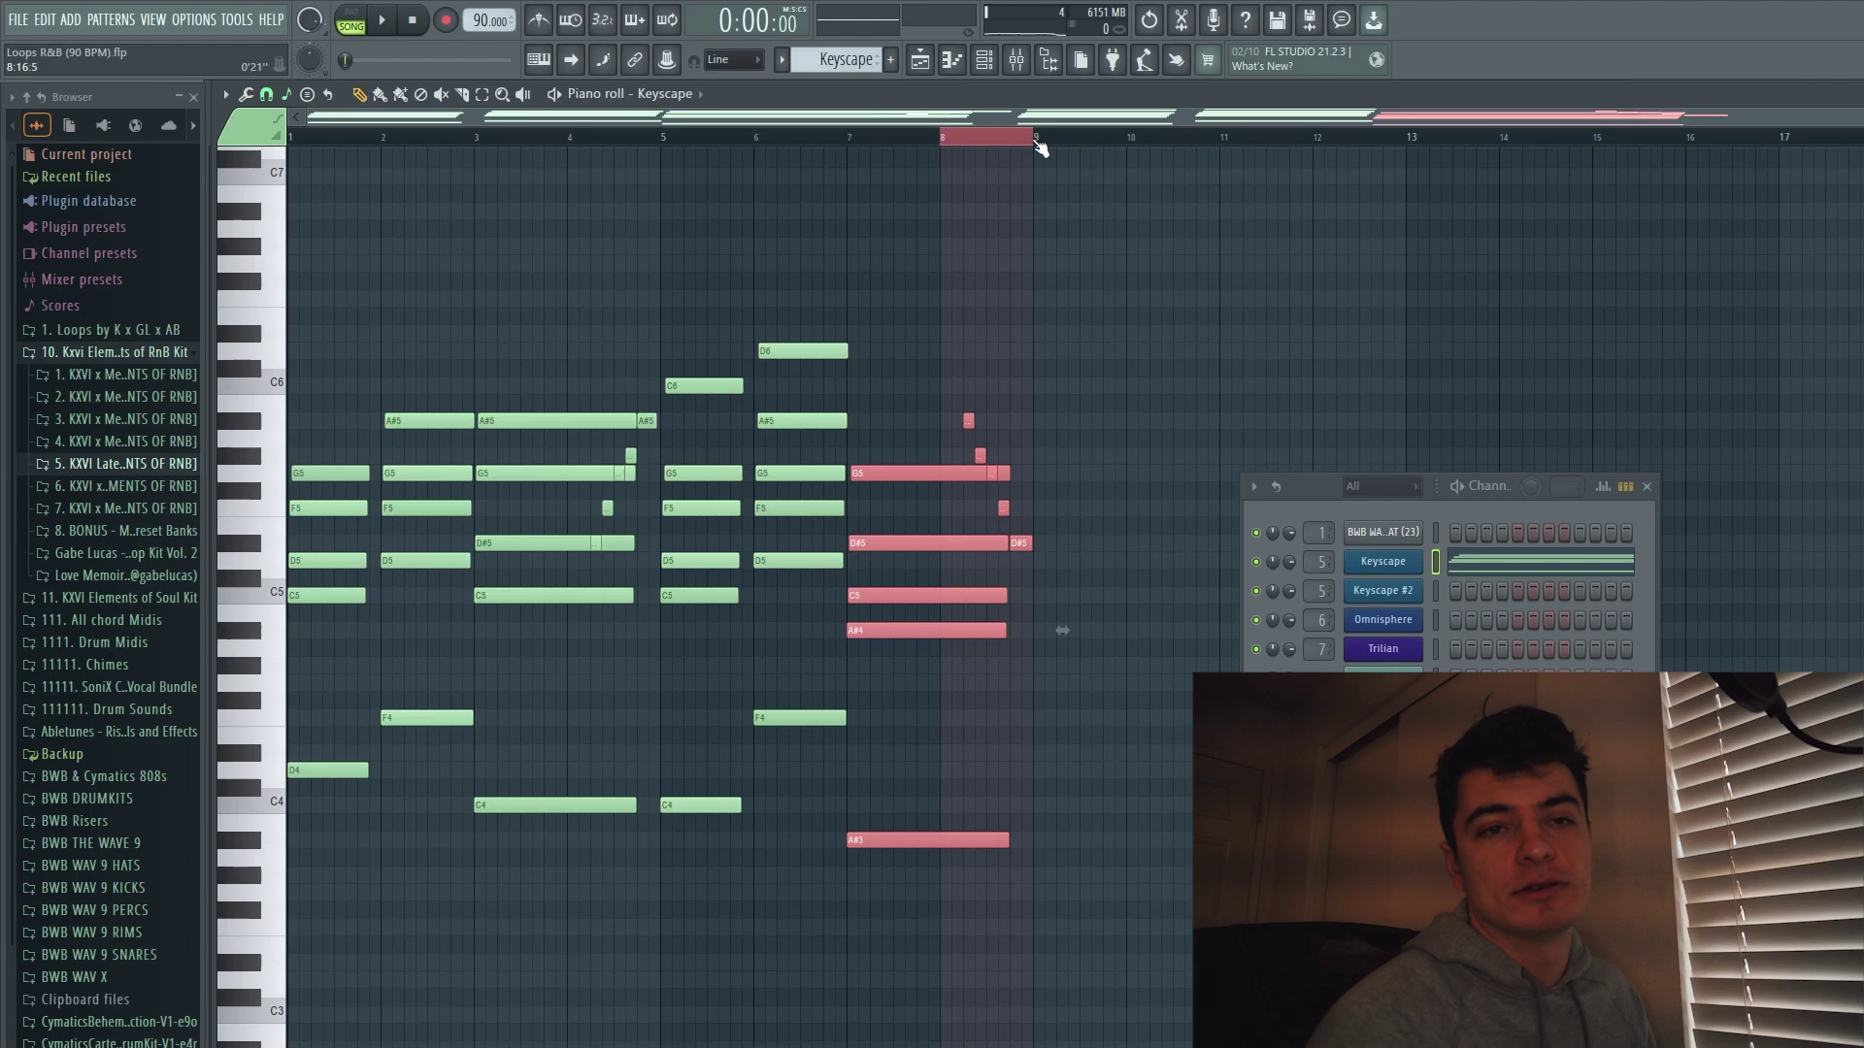
click(1038, 146)
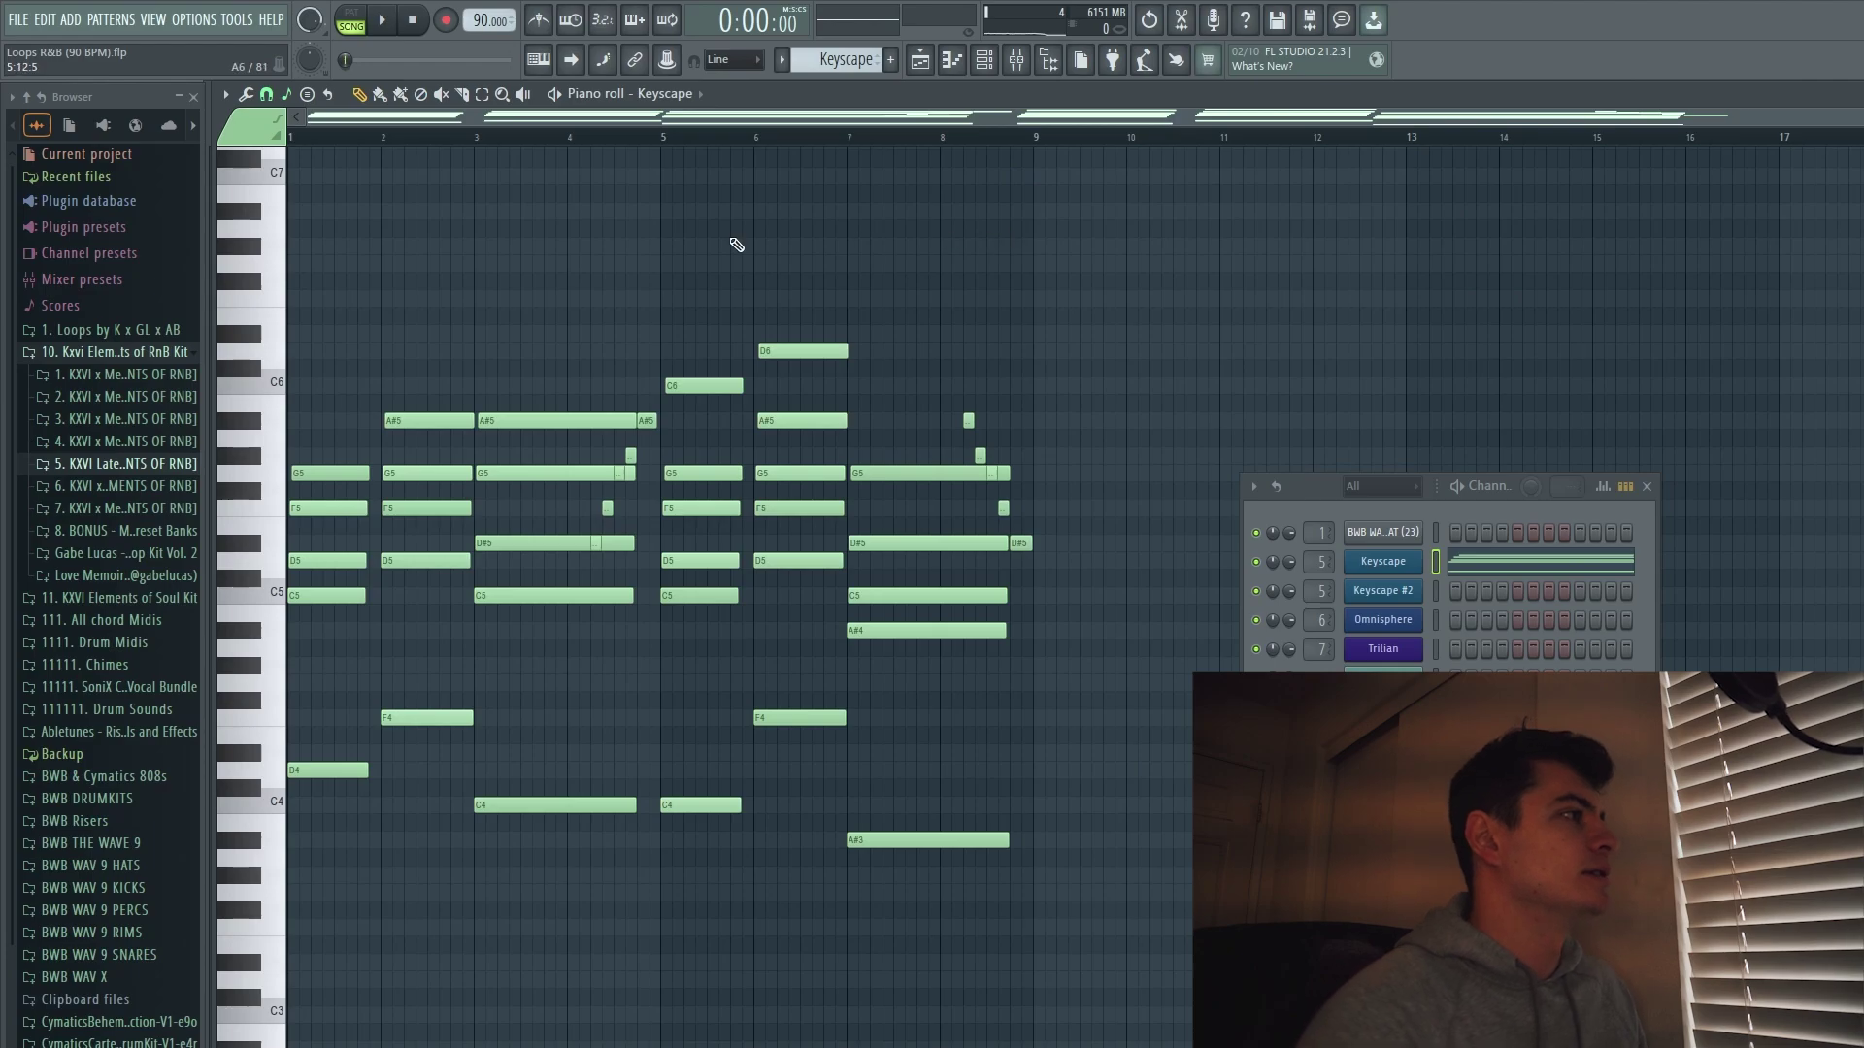
Transpose all notes of the Keyscape progression up one octave and deselect them.
key(ctrl+a)
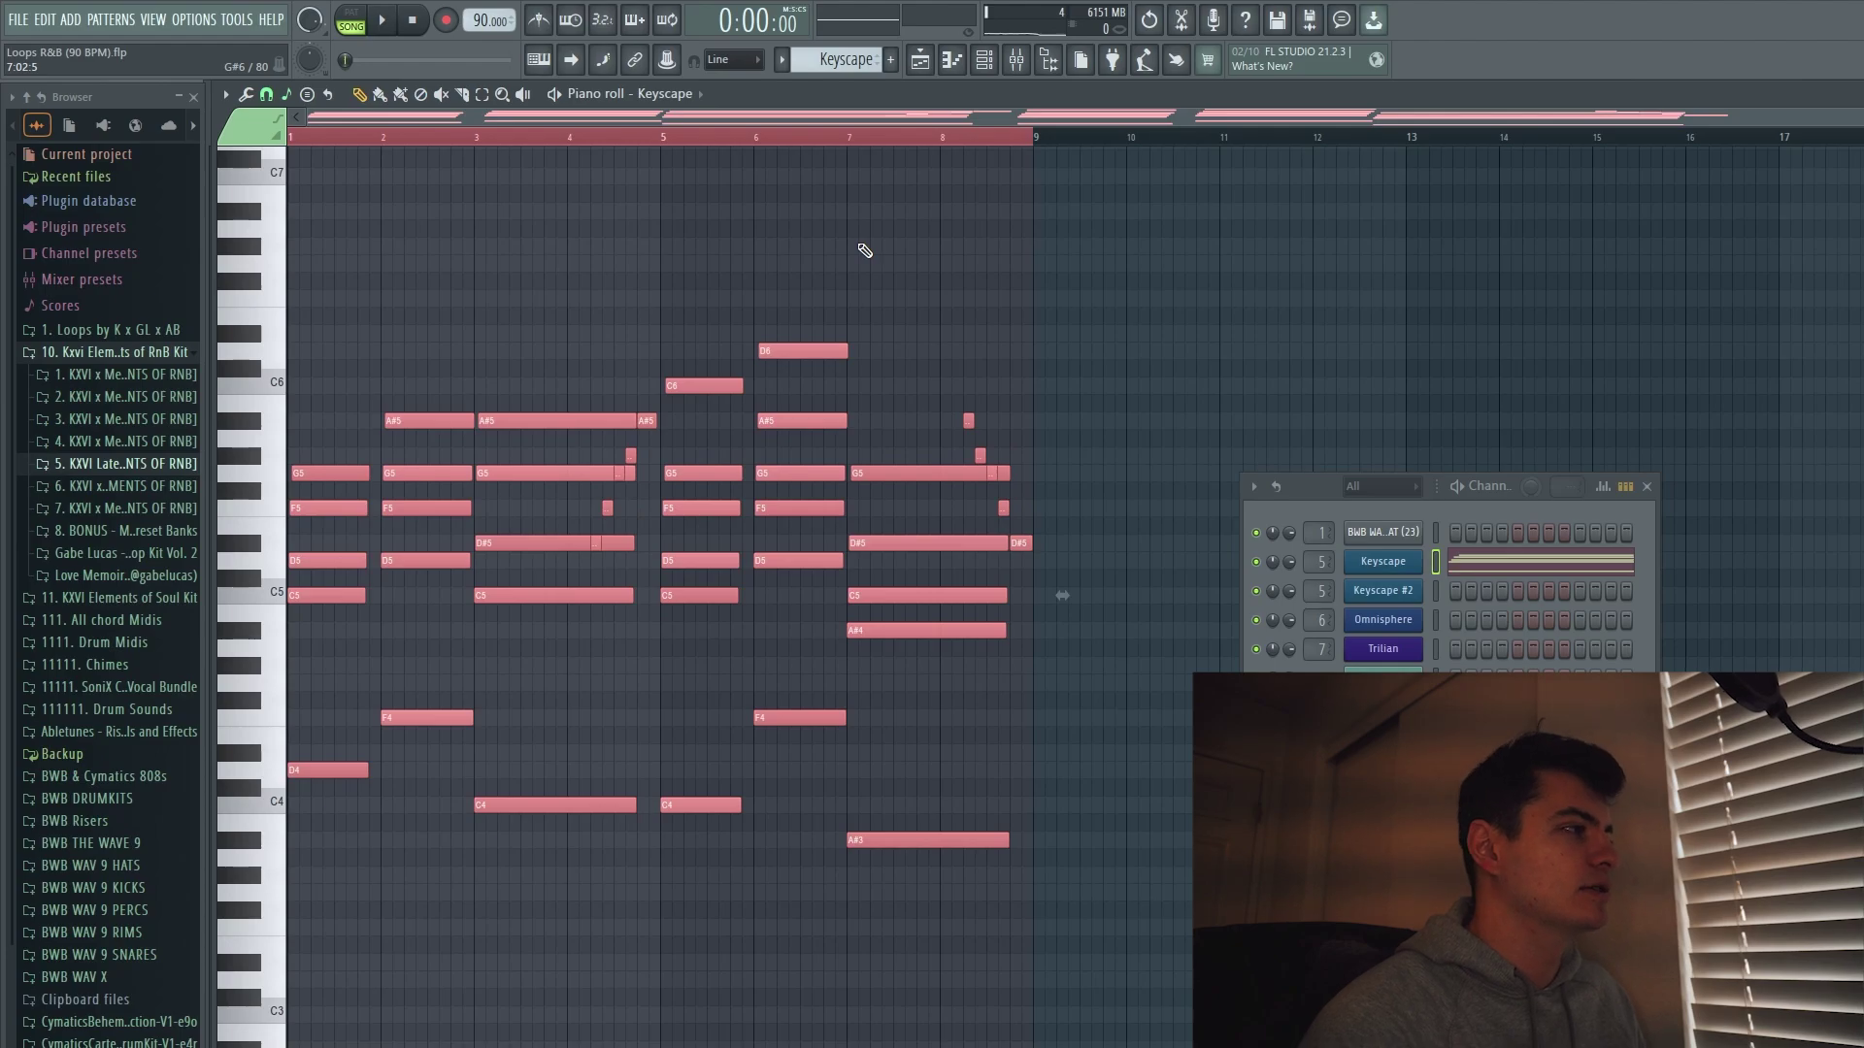
key(ctrl+Up)
key(ctrl+d)
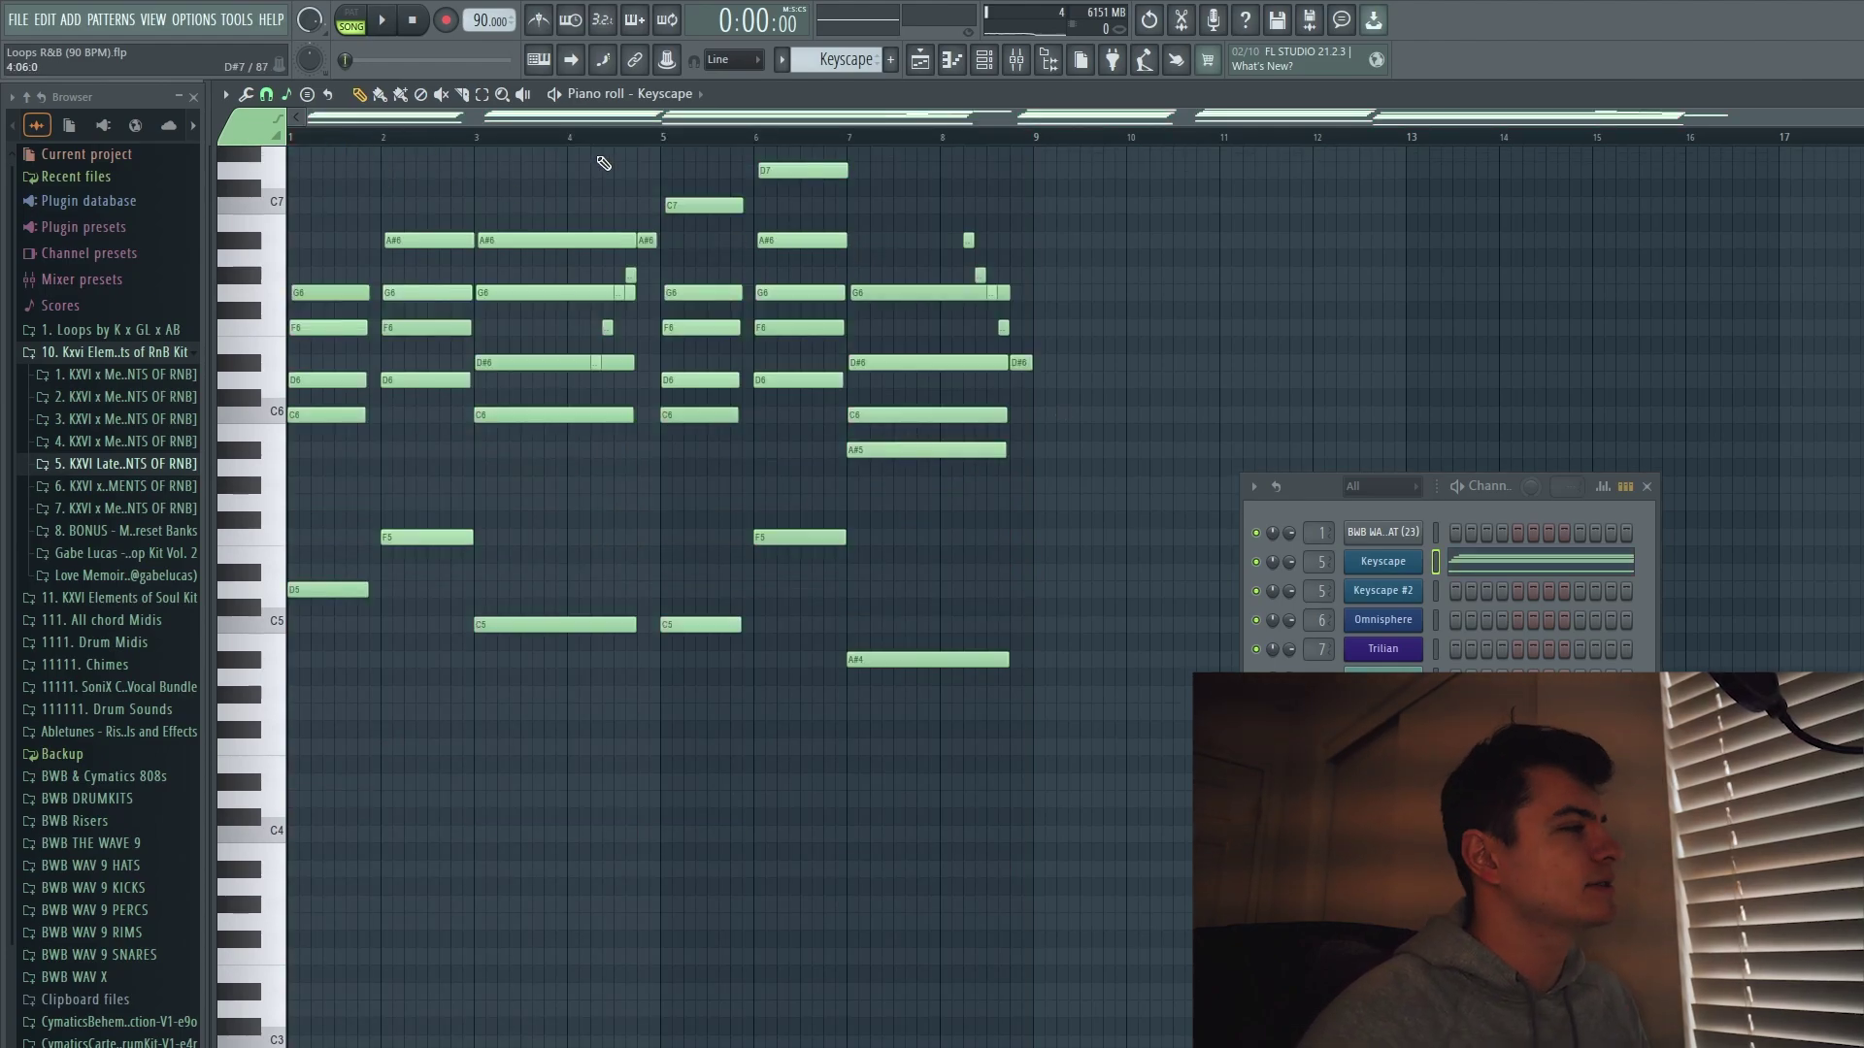
In the playlist, select the time range of the separate Keyscape clip after the main arrangement and consolidate it to audio.
key(F5)
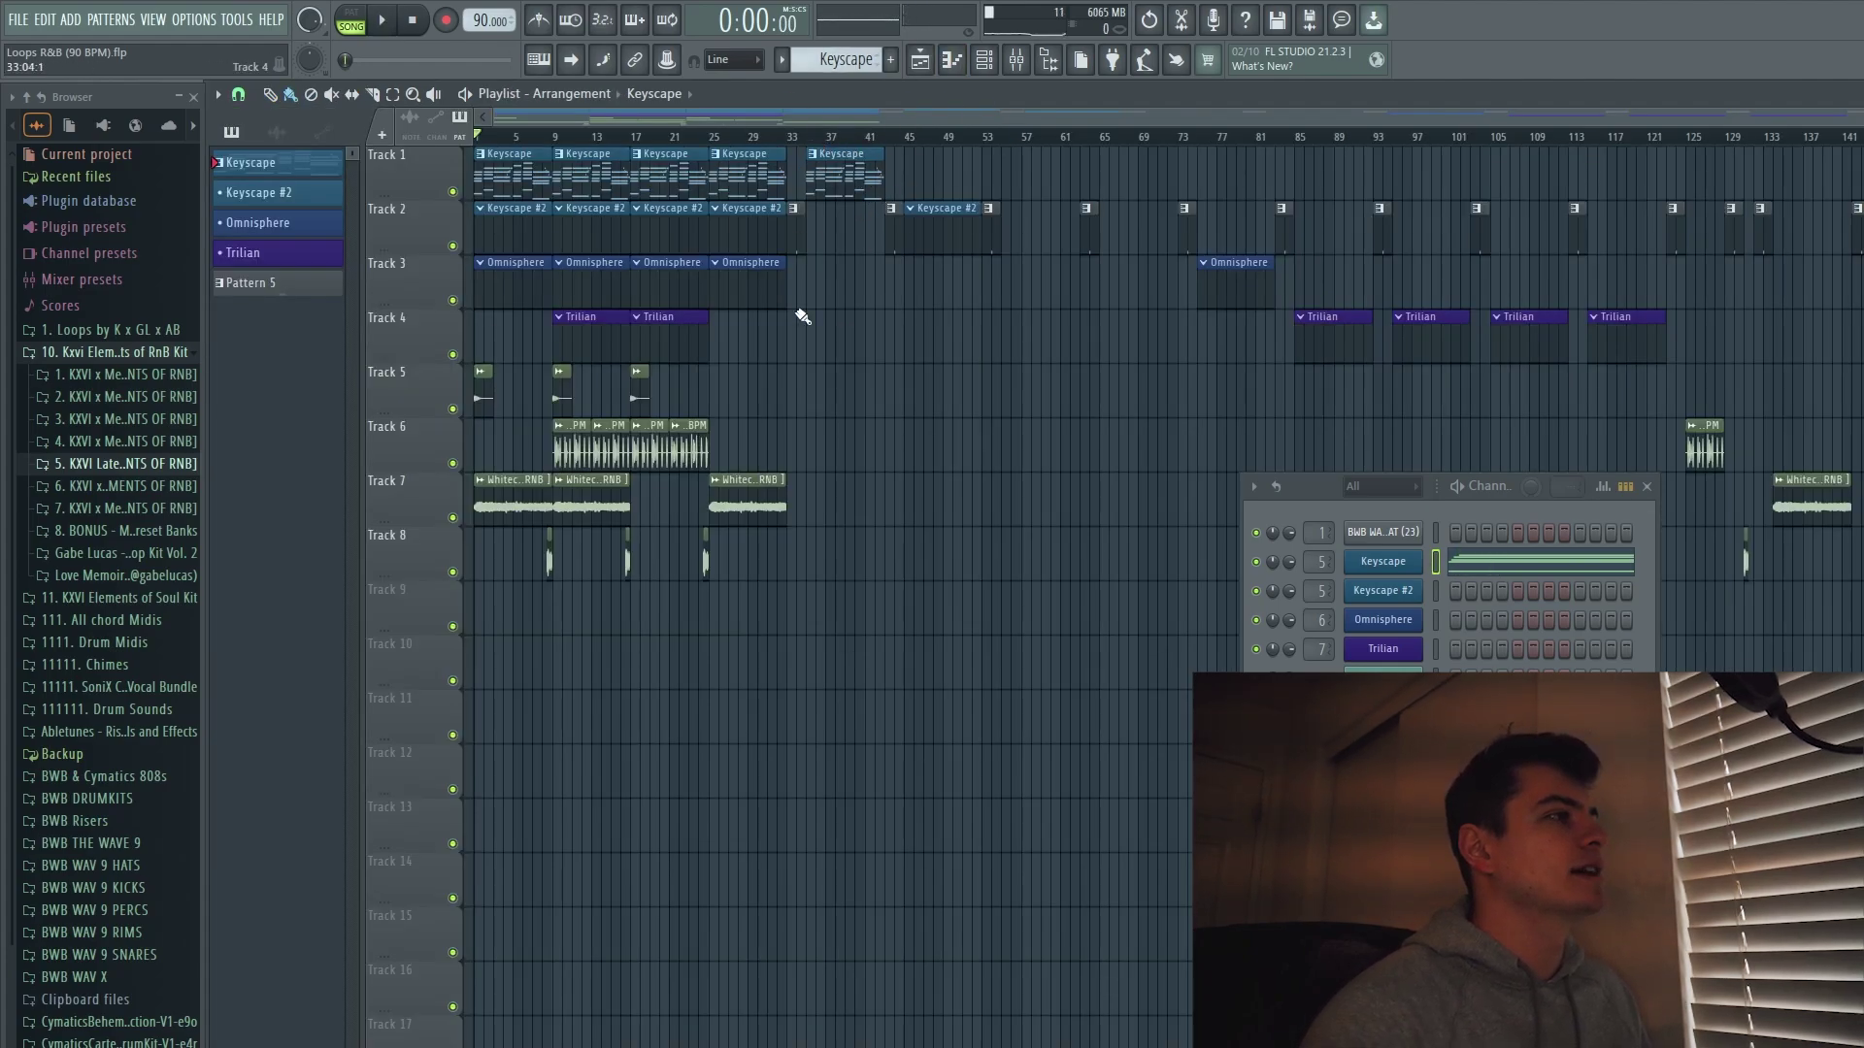
click(814, 152)
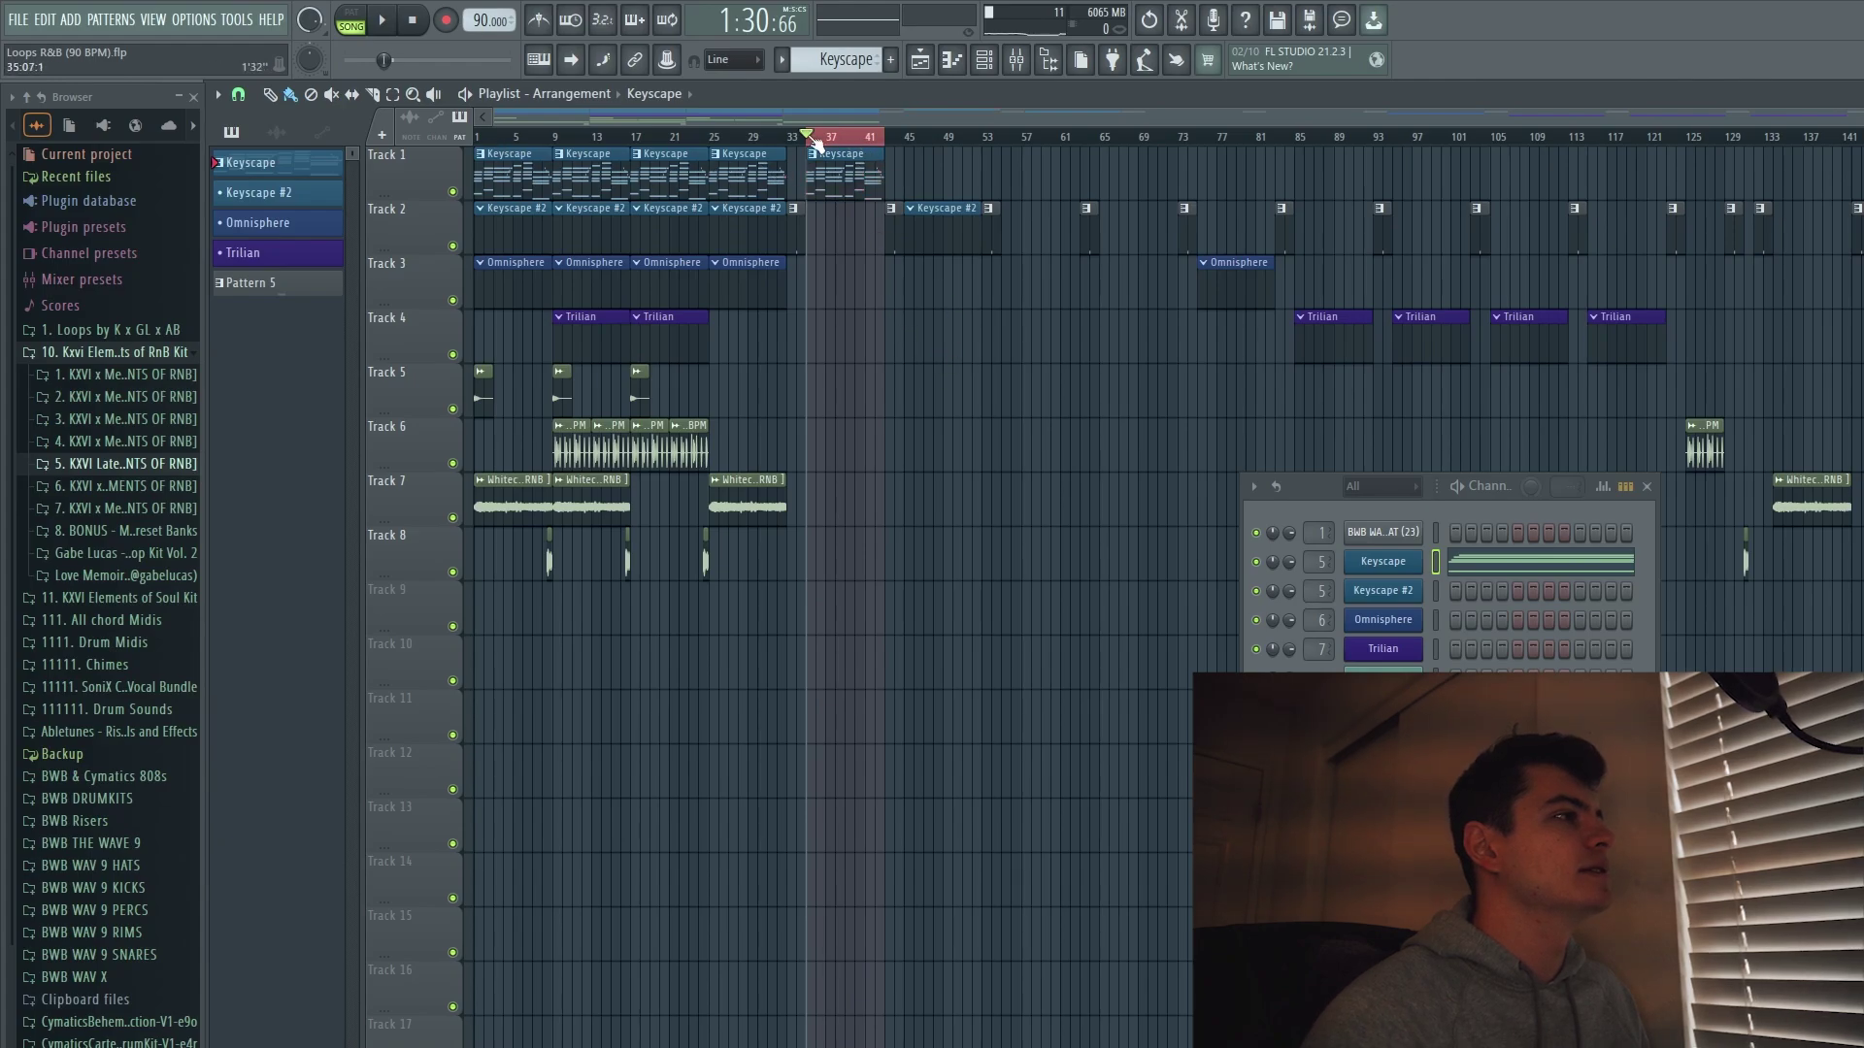
drag(815, 144, 885, 145)
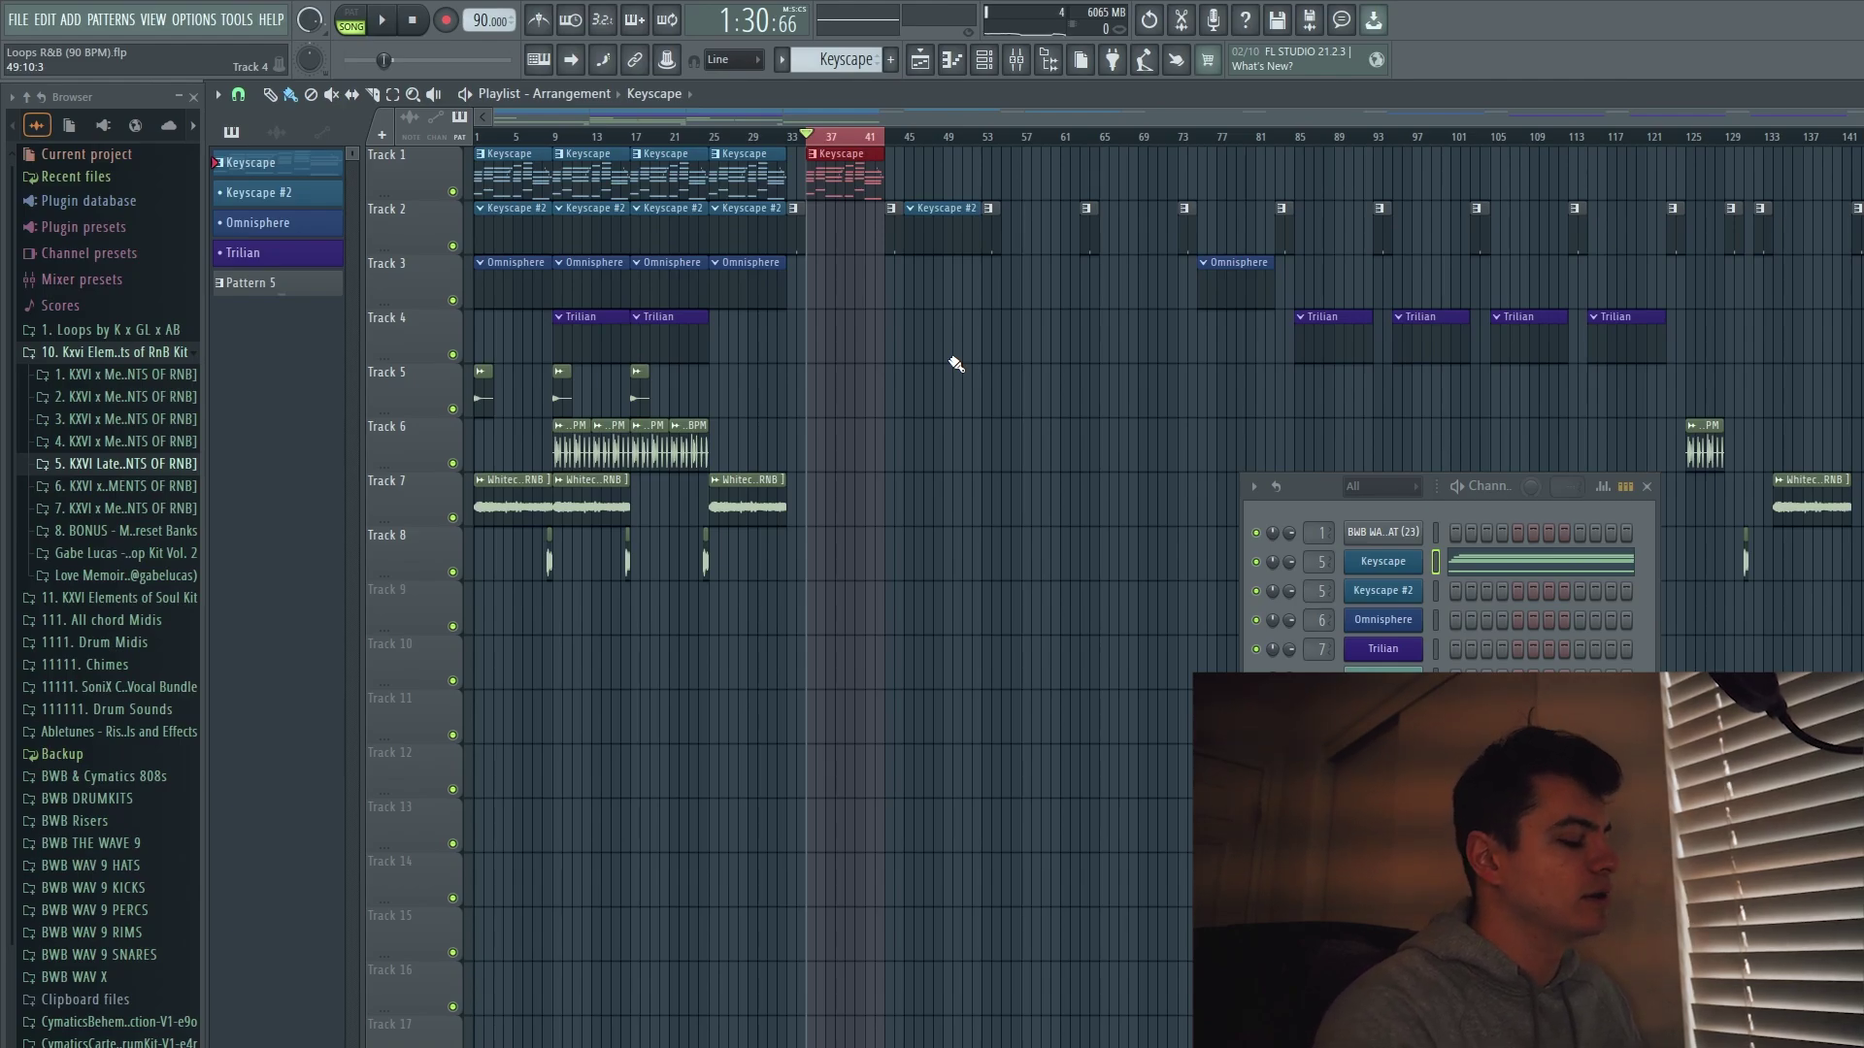
key(ctrl+alt+c)
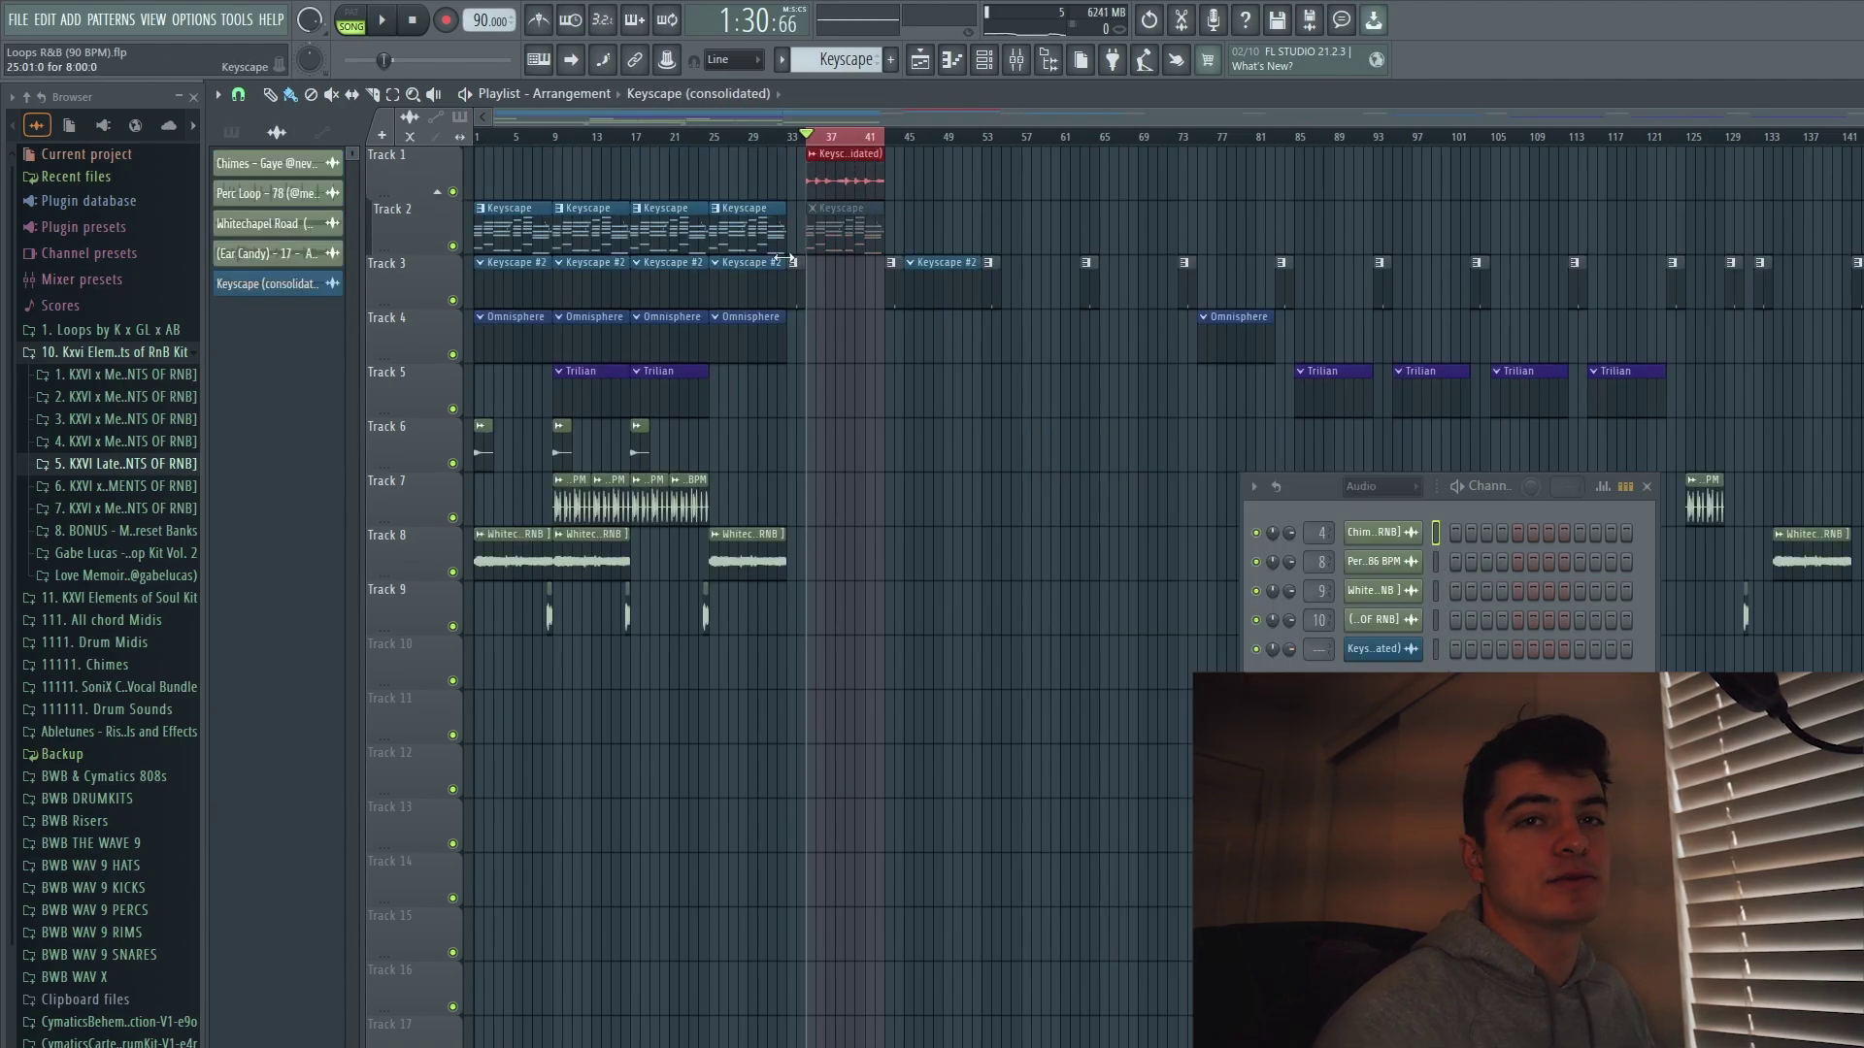
click(808, 210)
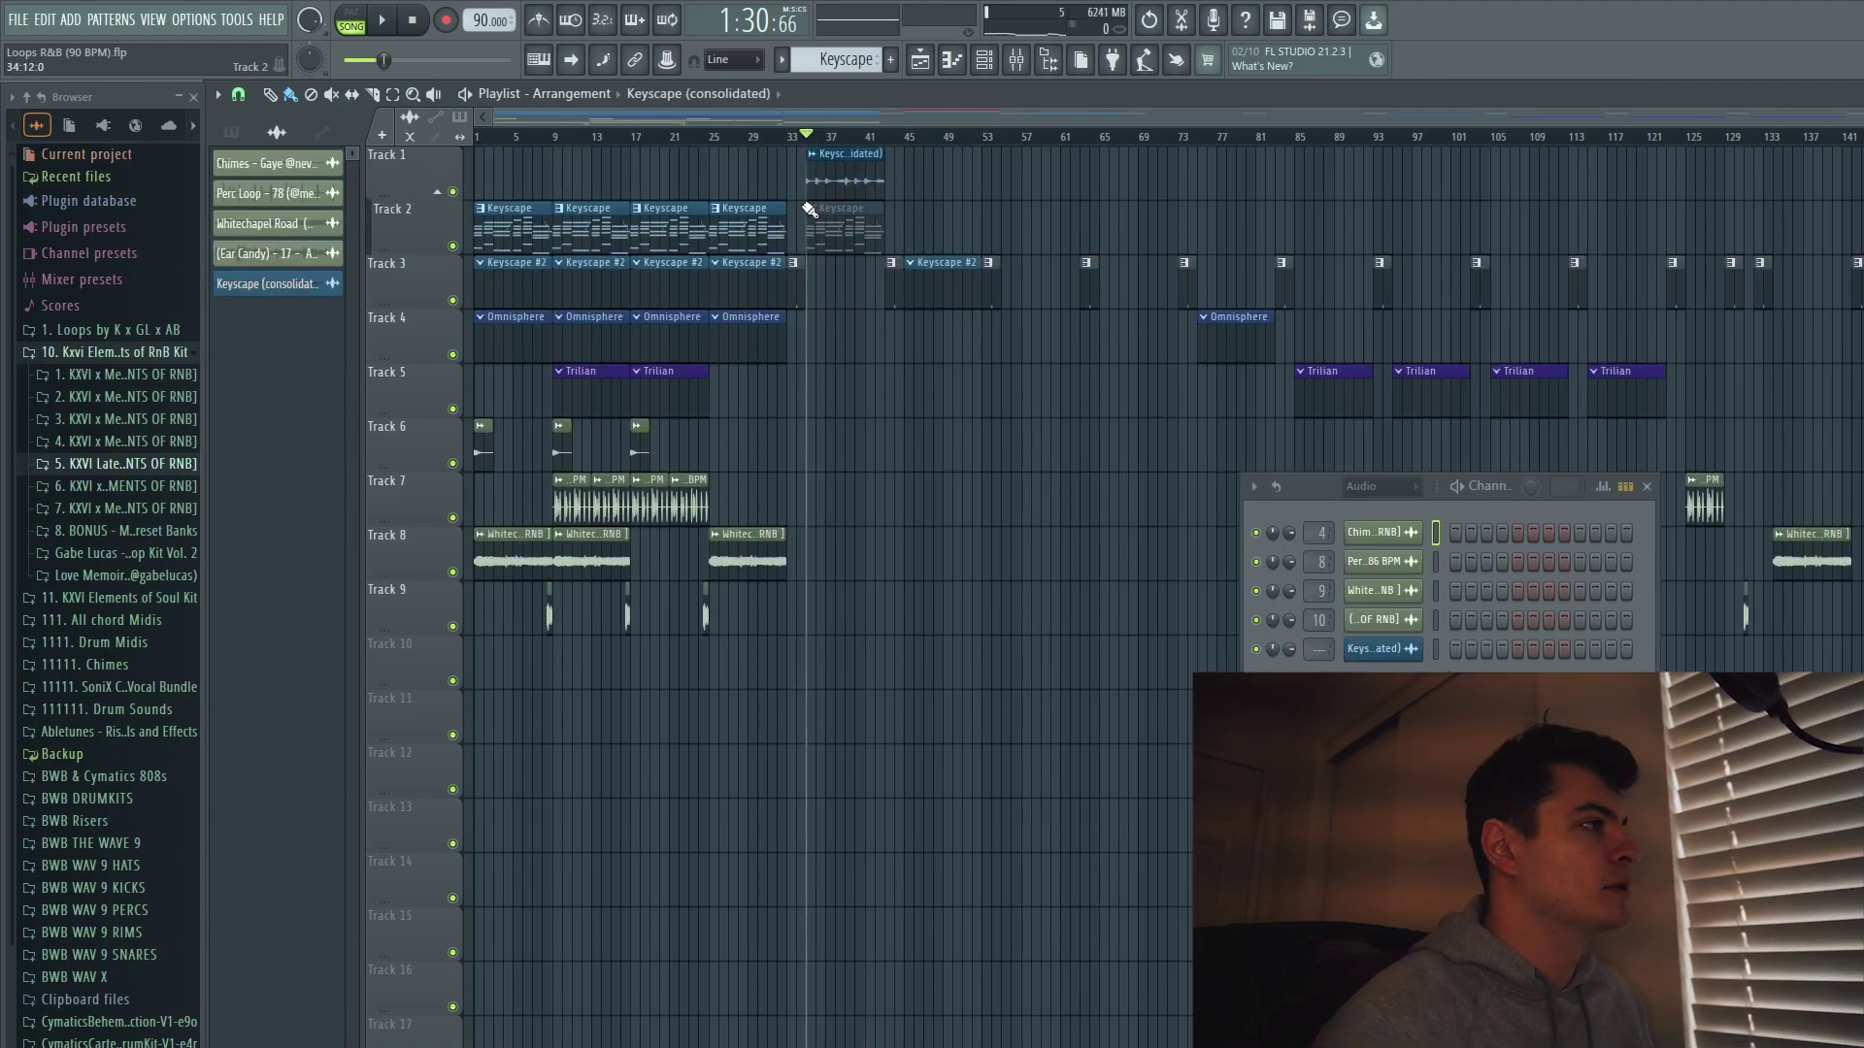
Set the consolidated Keyscape audio clip's time-stretching mode to Auto and its pitch shift to -1200 cents.
click(301, 292)
drag(336, 289, 679, 299)
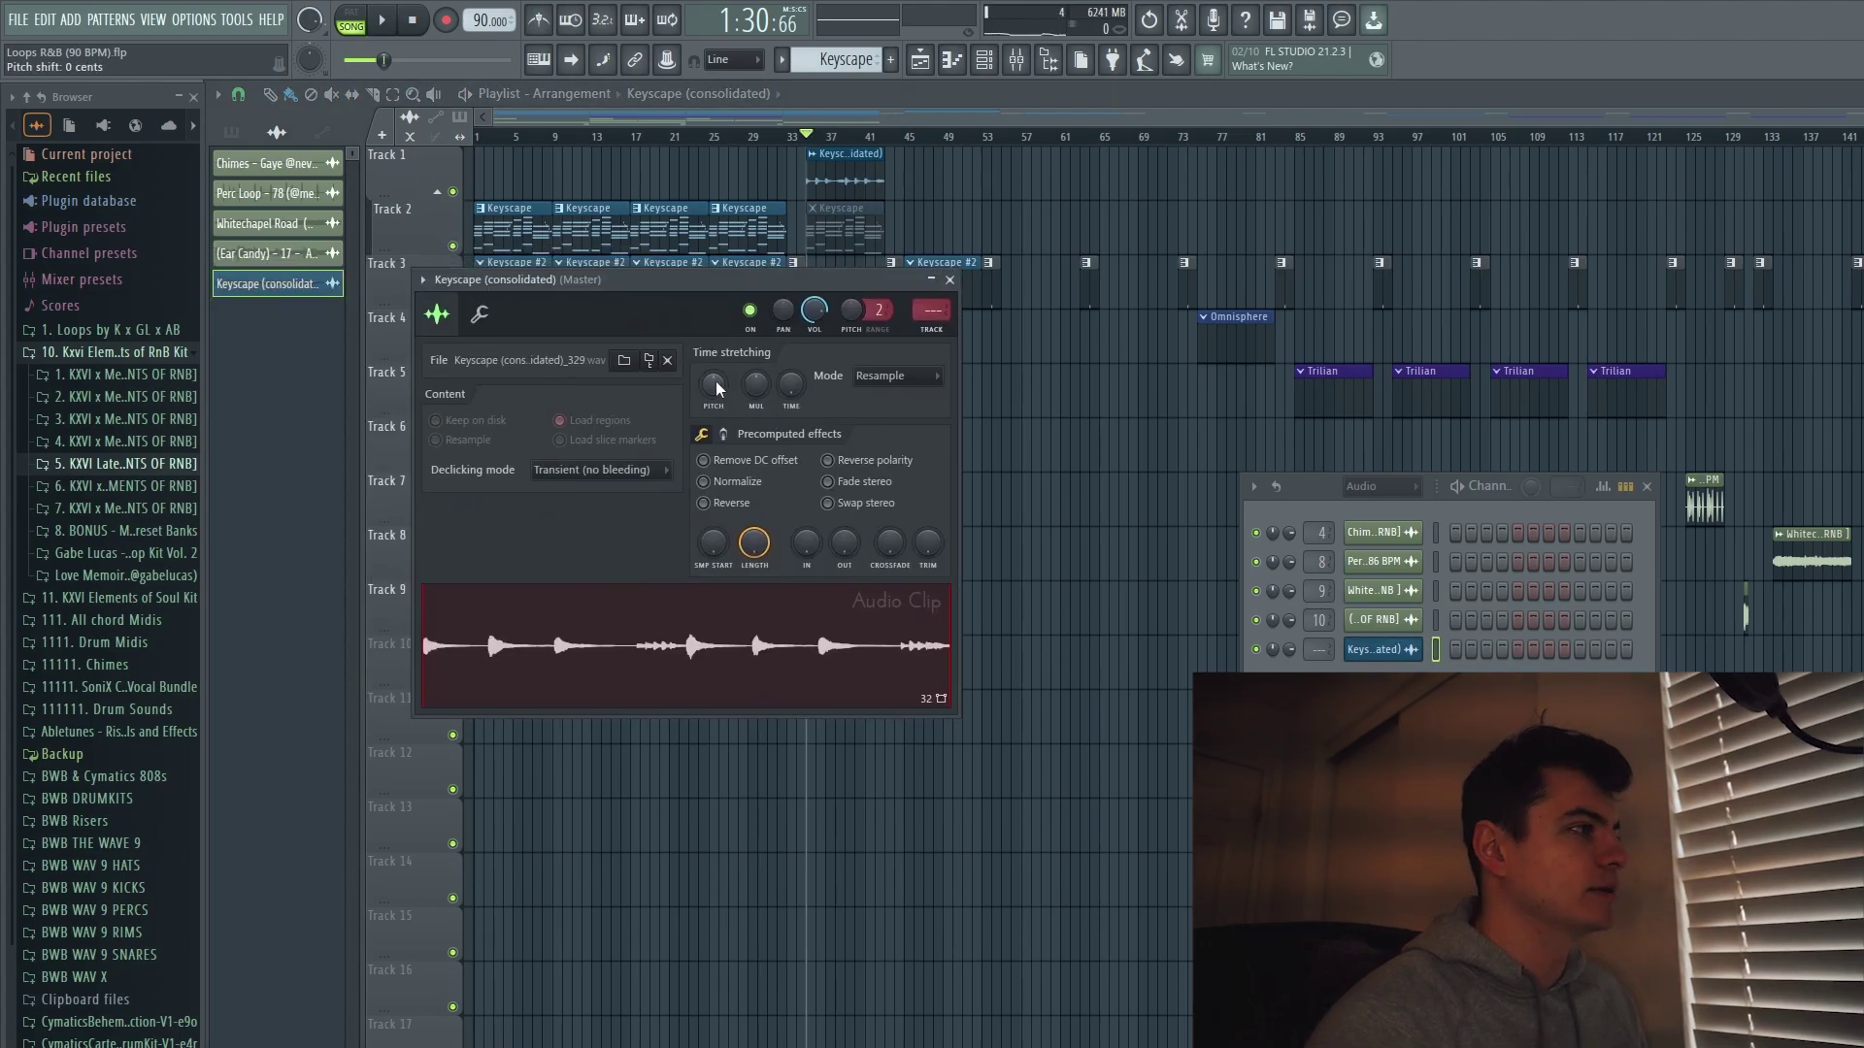
drag(711, 381, 721, 386)
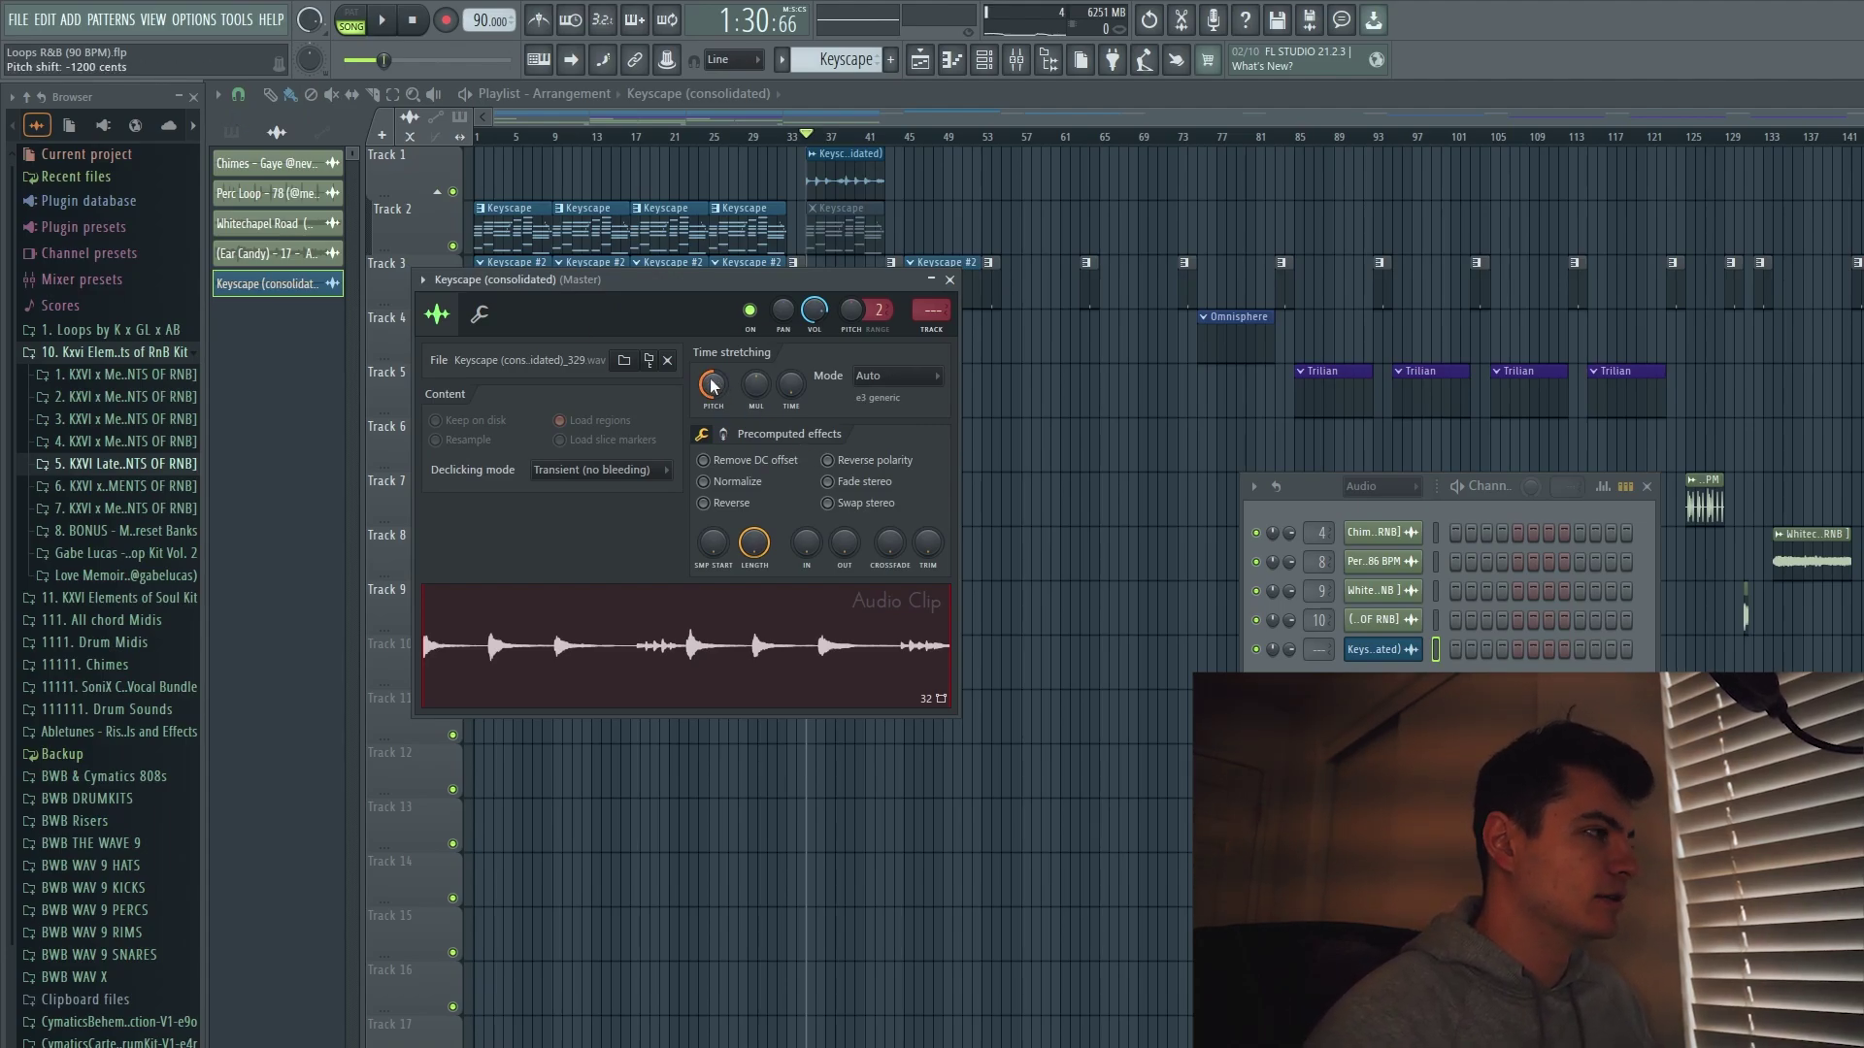
click(951, 279)
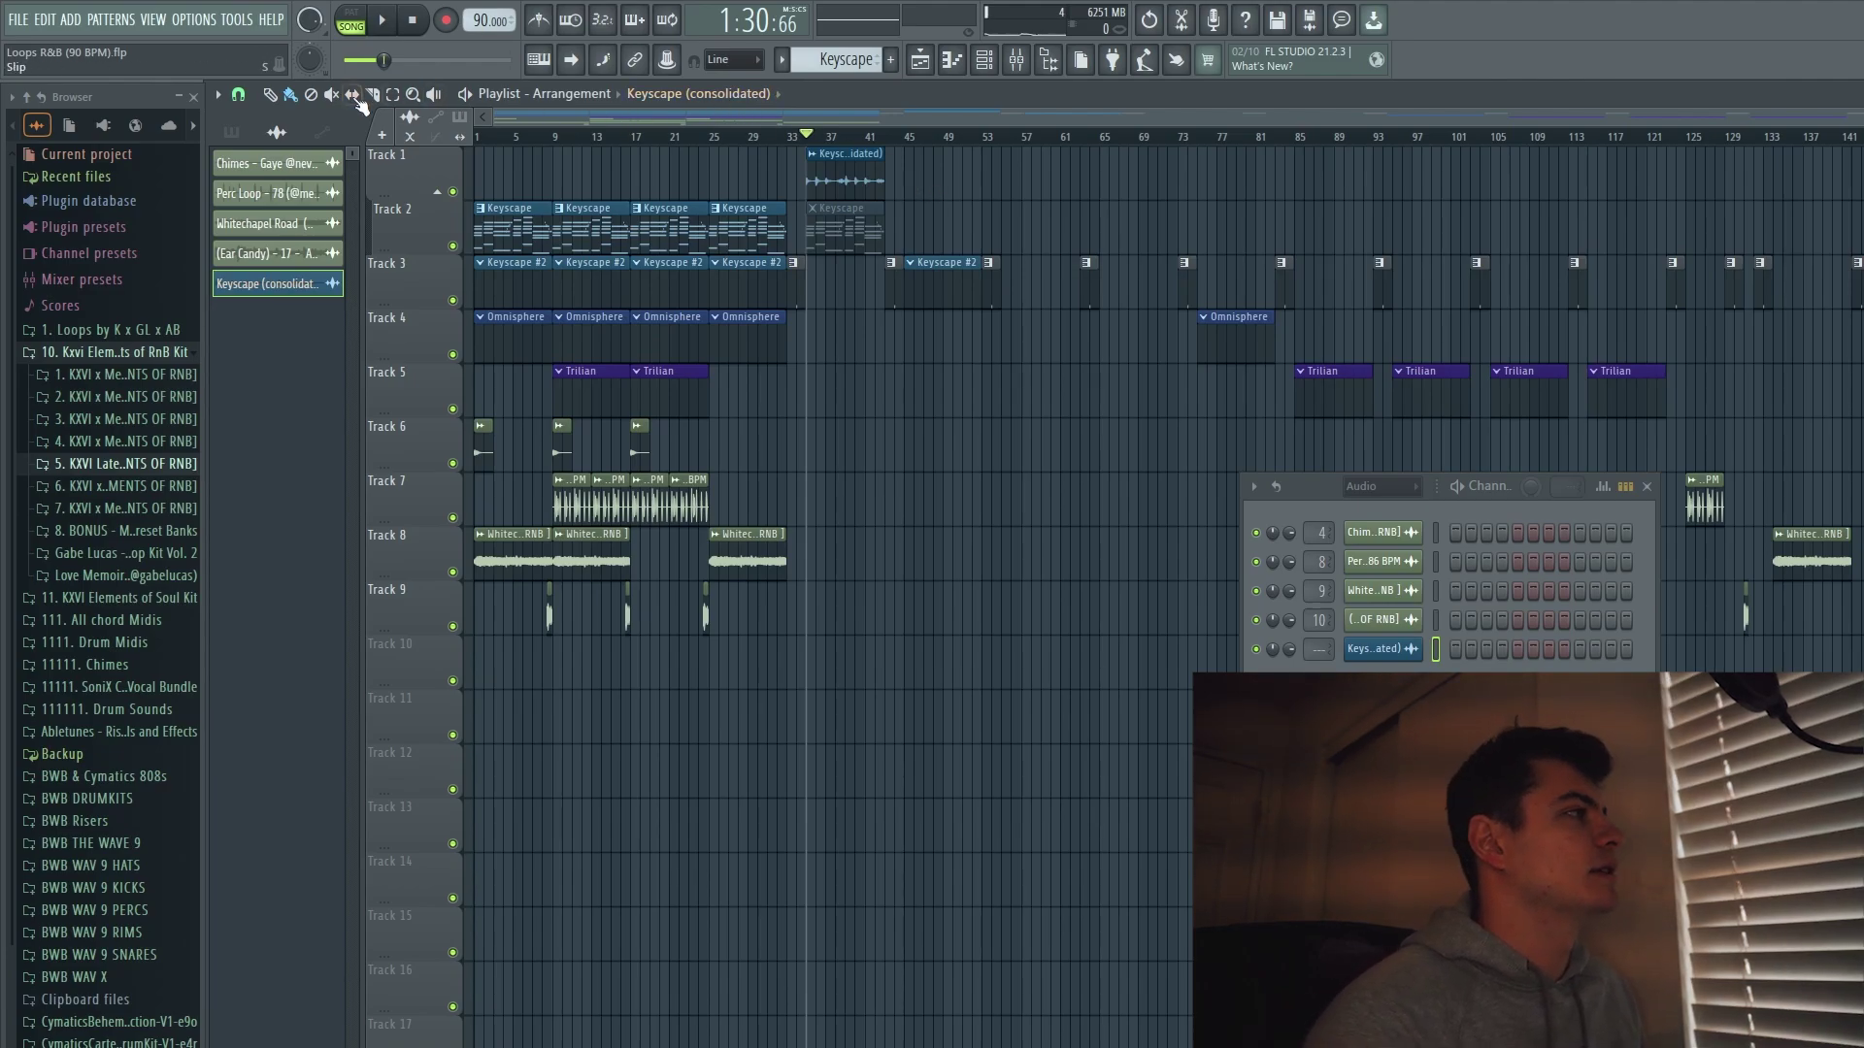
Solo Track 1 and play the pitched-down Keyscape audio clip through.
key(space)
right_click(453, 191)
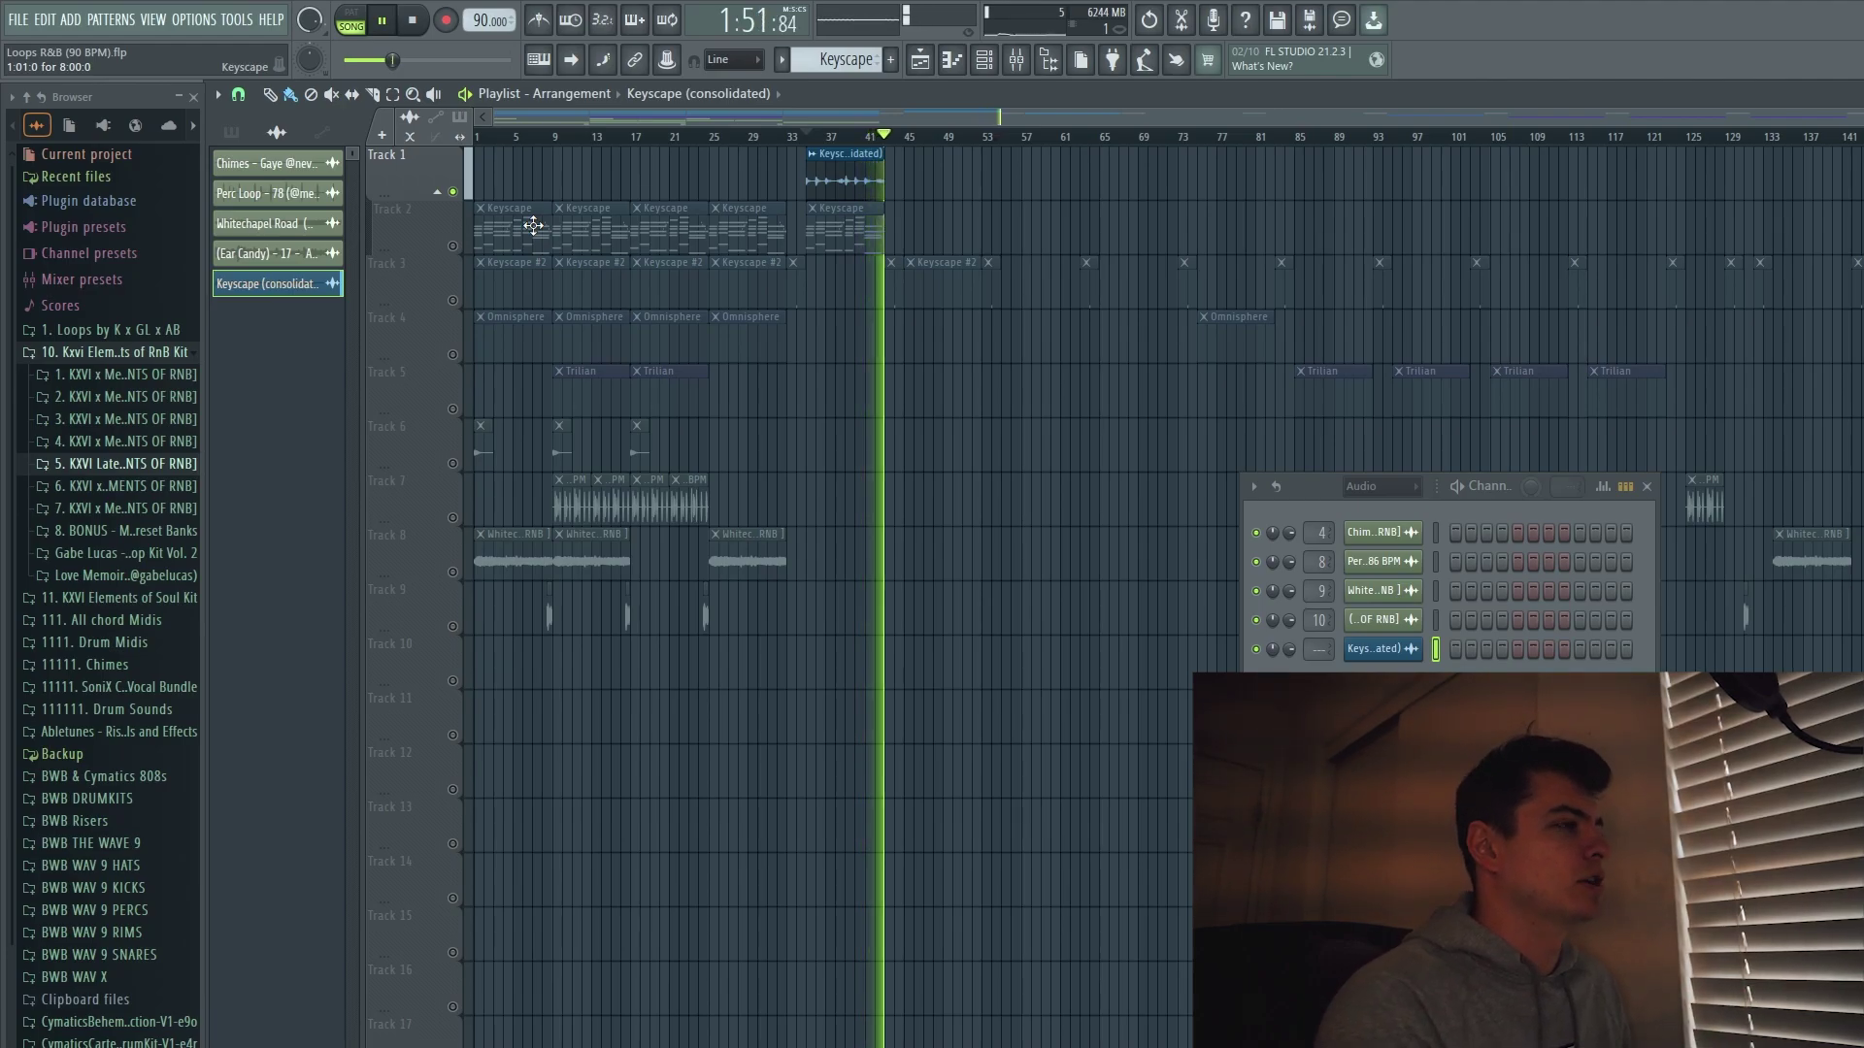
key(space)
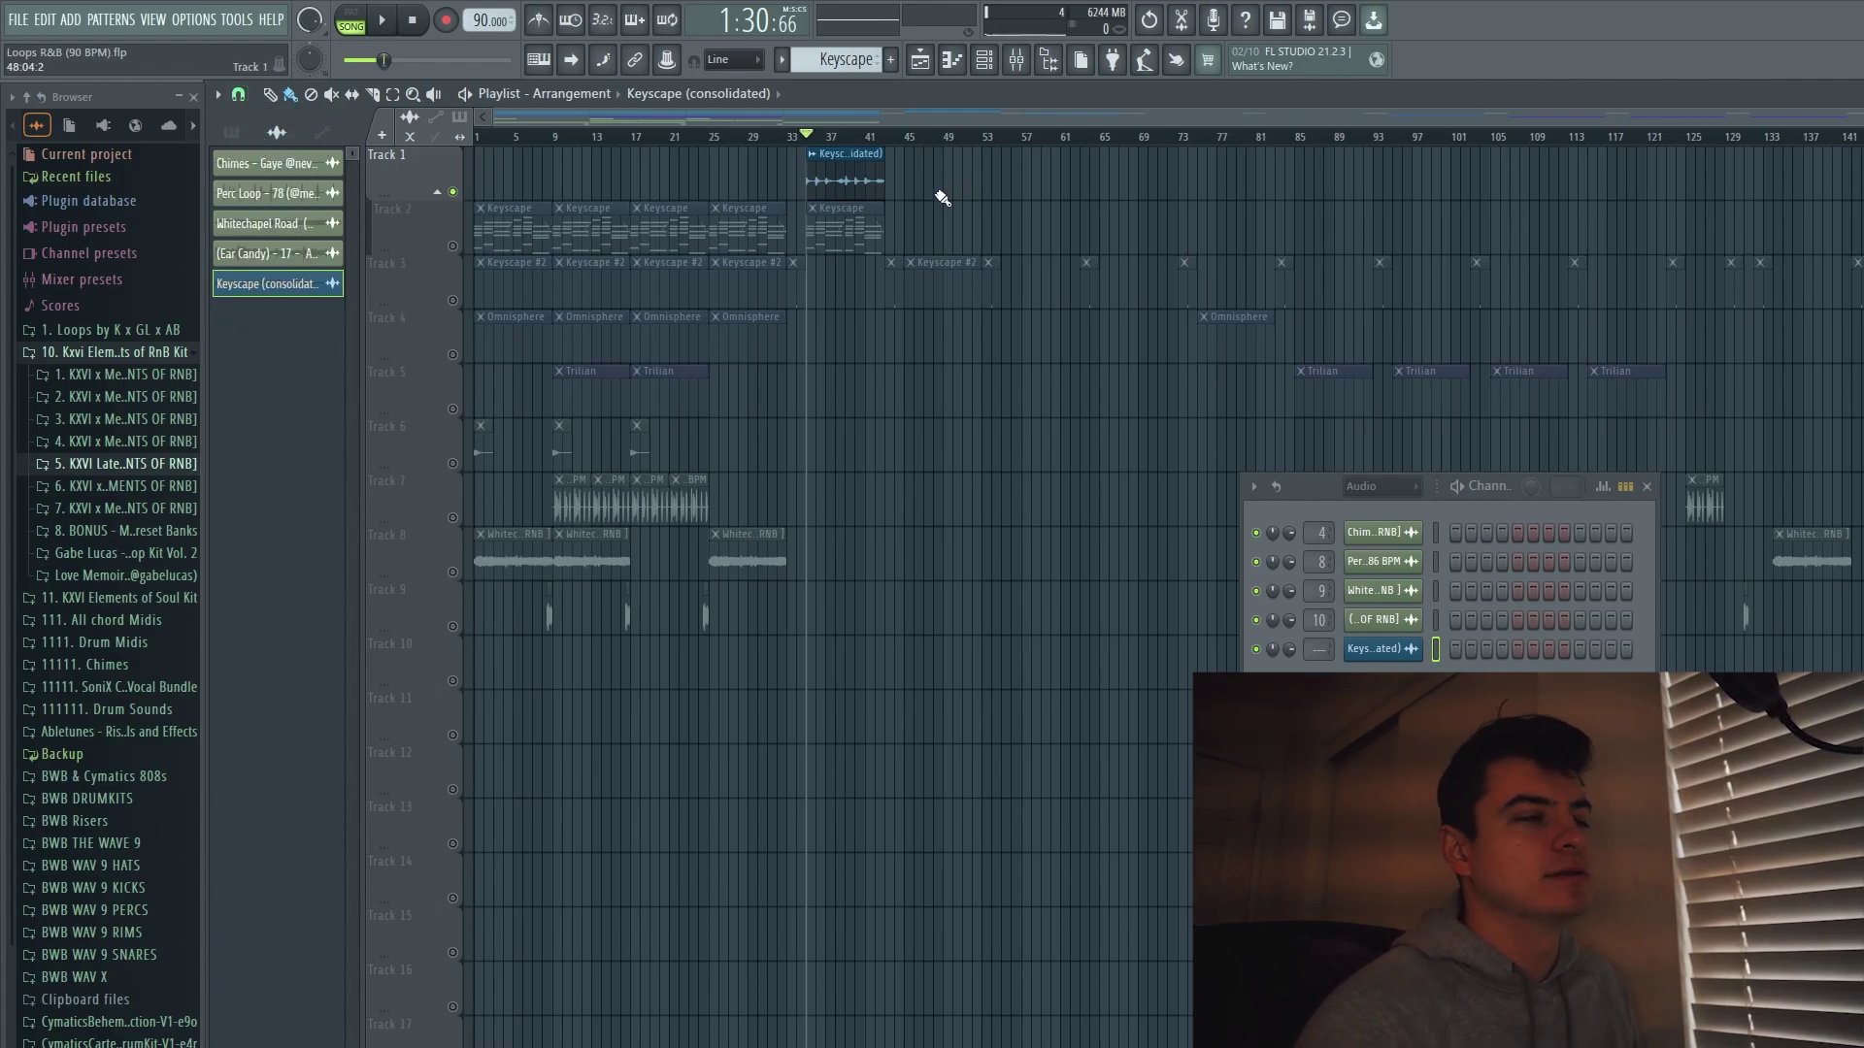
drag(941, 198, 734, 167)
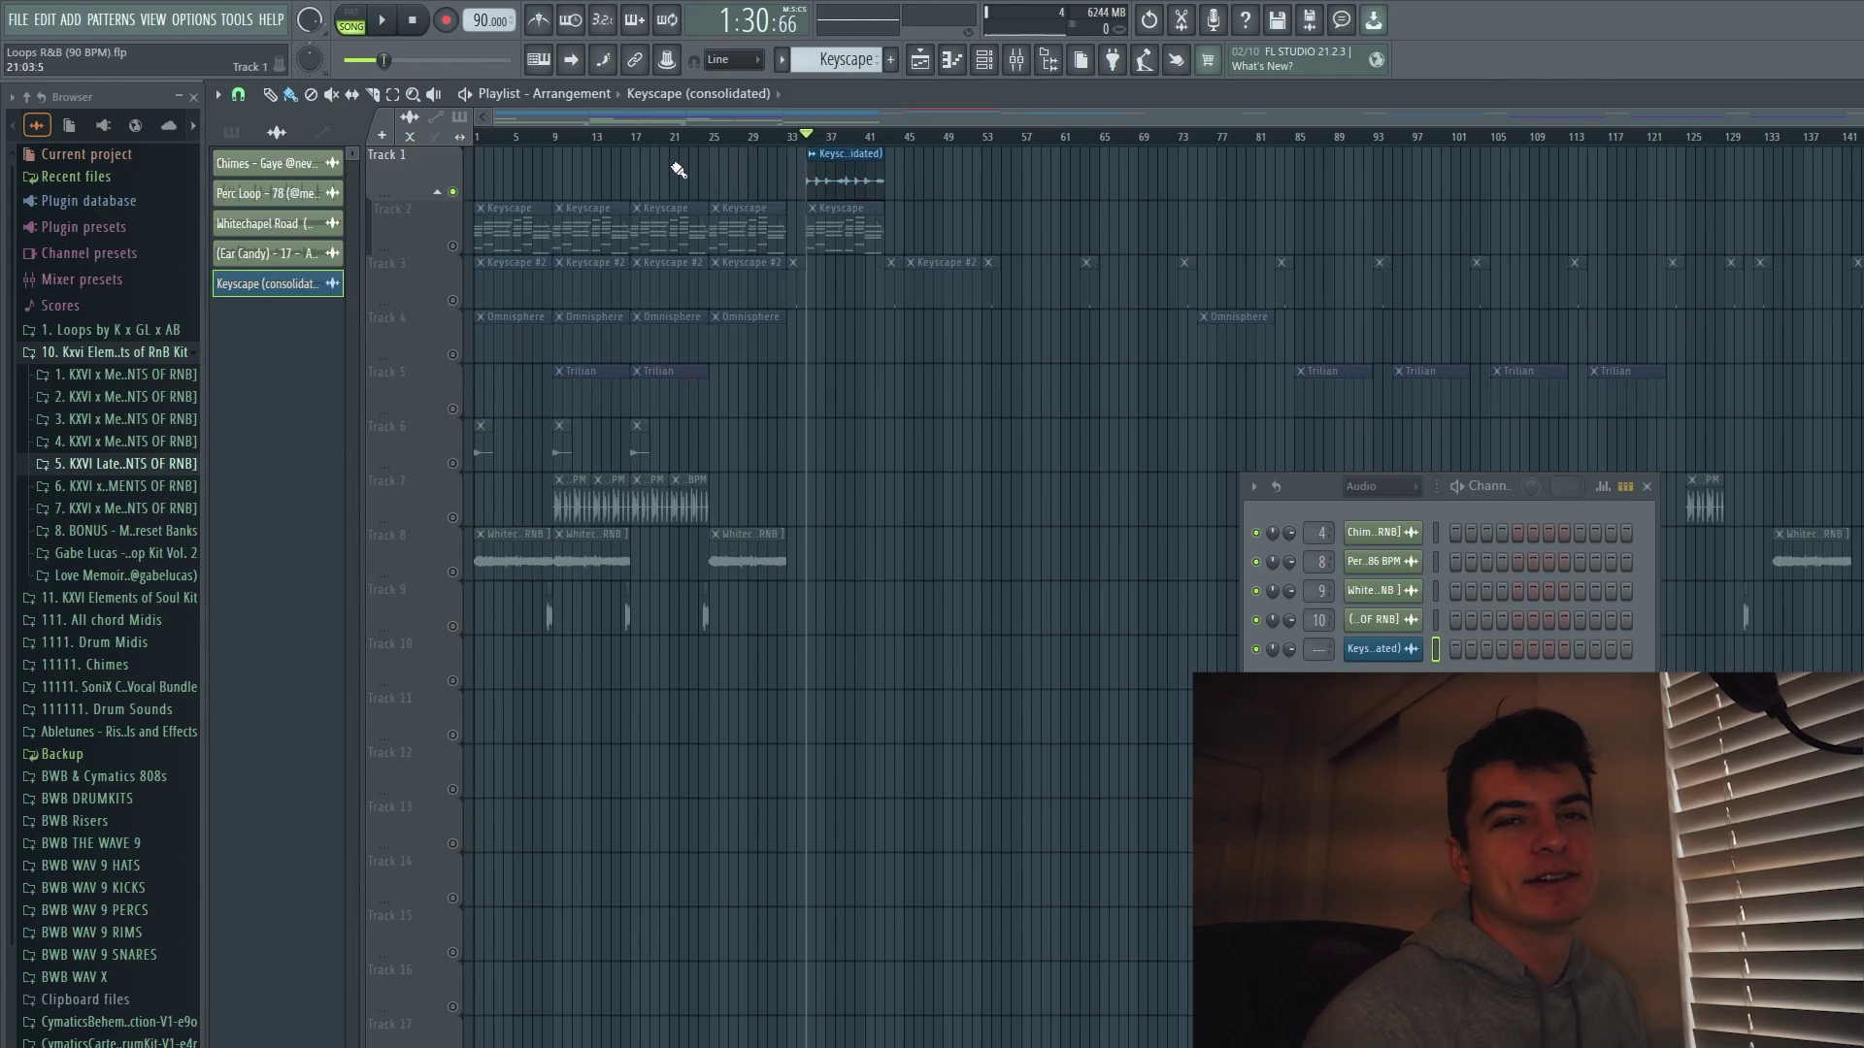